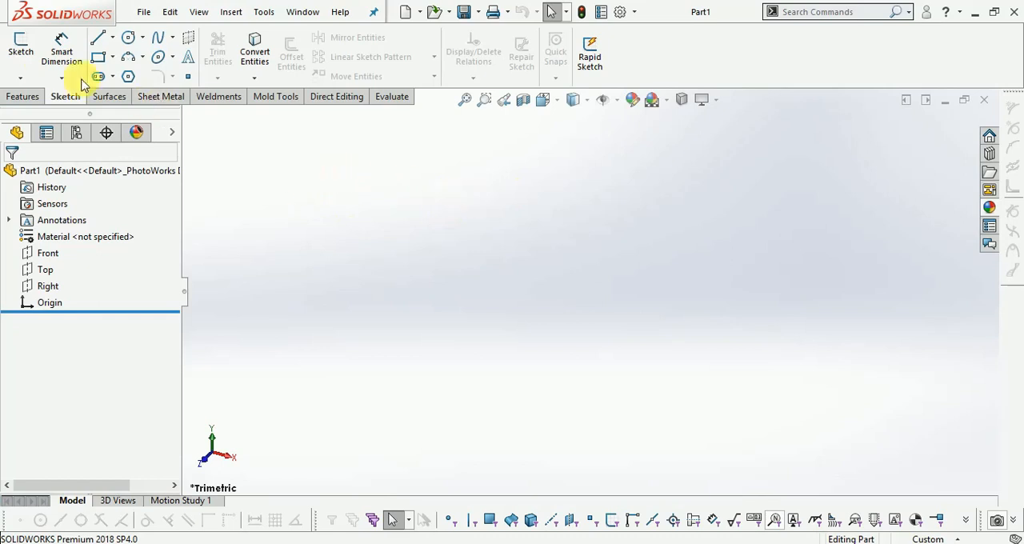
- Start a sketch on the Front plane and draw a vertical construction centerline about 181 mm long, centred on the origin
{"action": "left_click", "coordinate": [20, 46]}
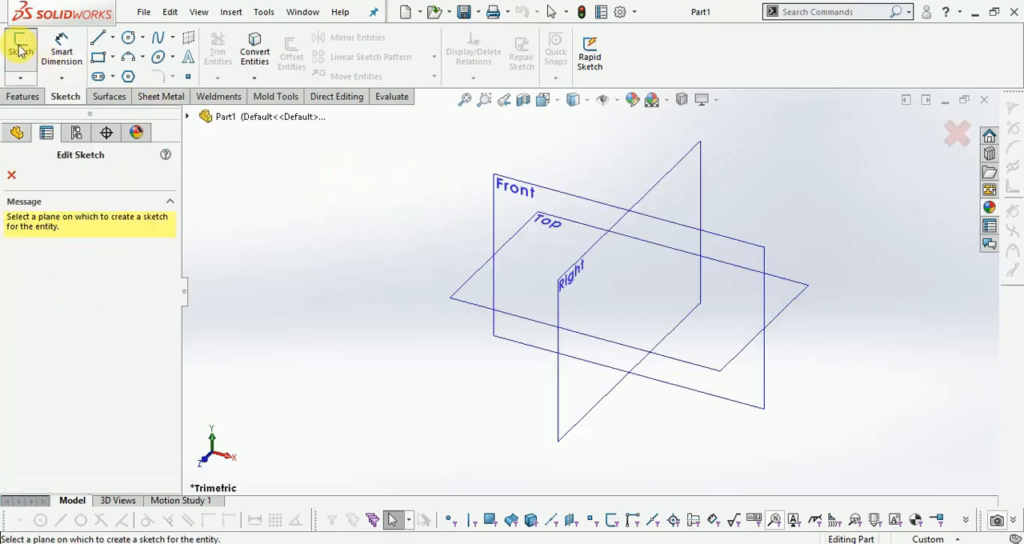
{"action": "left_click", "coordinate": [514, 190]}
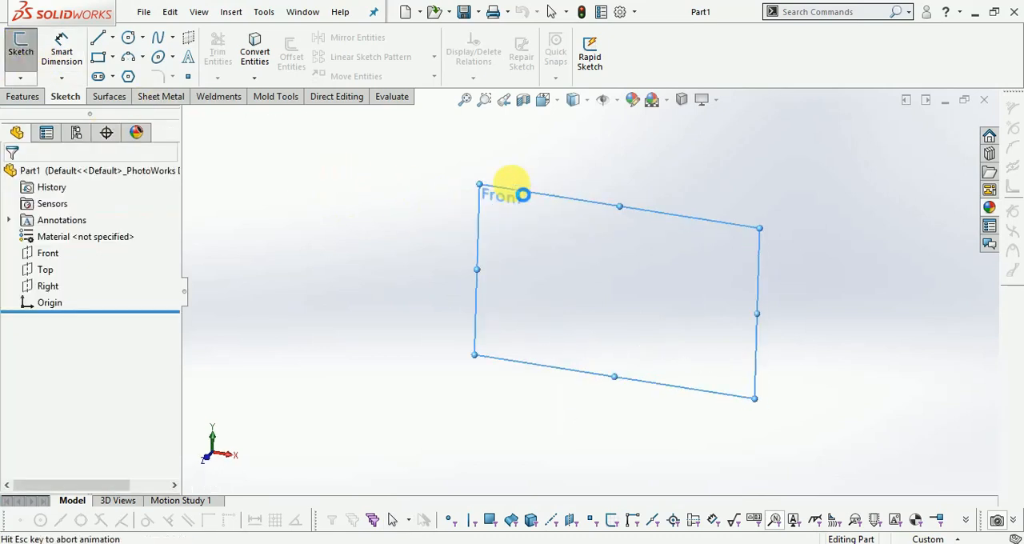
{"action": "left_click", "coordinate": [113, 38]}
{"action": "left_click", "coordinate": [125, 70]}
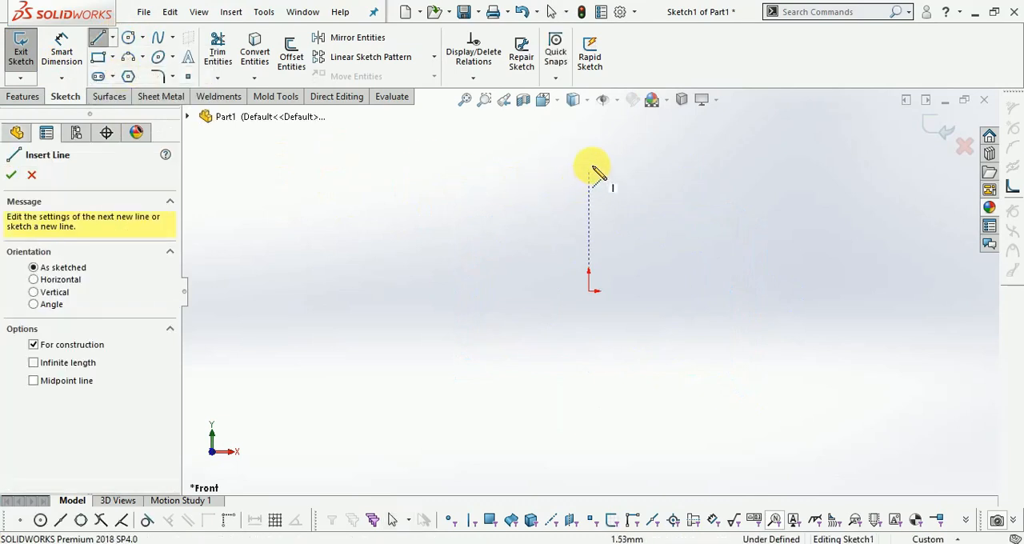
{"action": "left_click", "coordinate": [589, 141]}
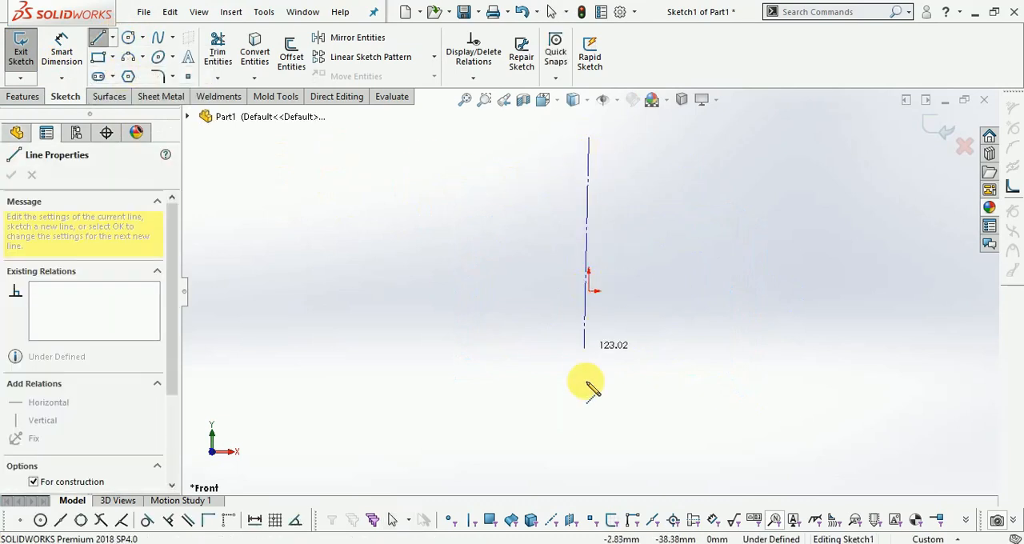
{"action": "left_click", "coordinate": [588, 446]}
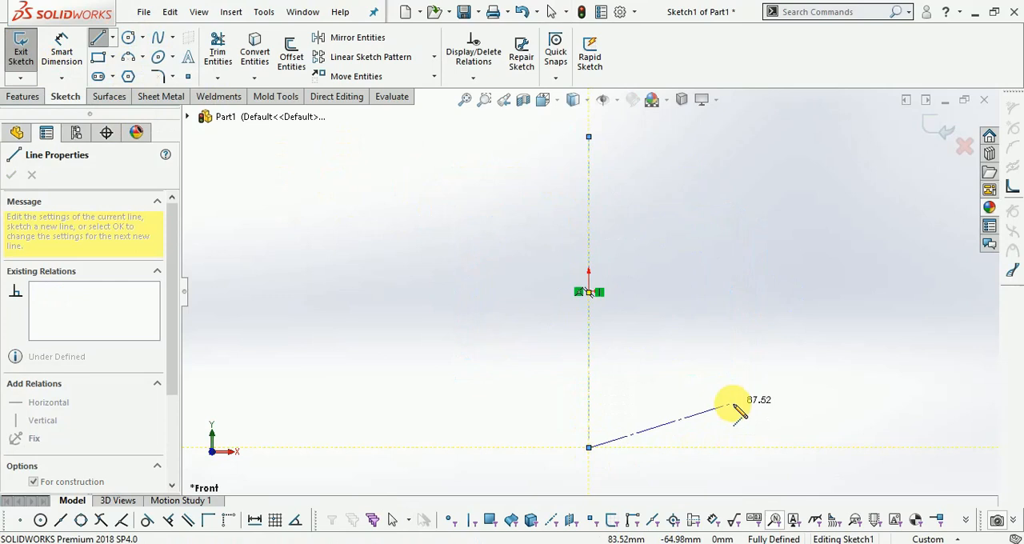
{"action": "key", "text": "Escape"}
- Dimension the vertical centerline's length and set it to 150 mm
{"action": "left_click", "coordinate": [62, 50]}
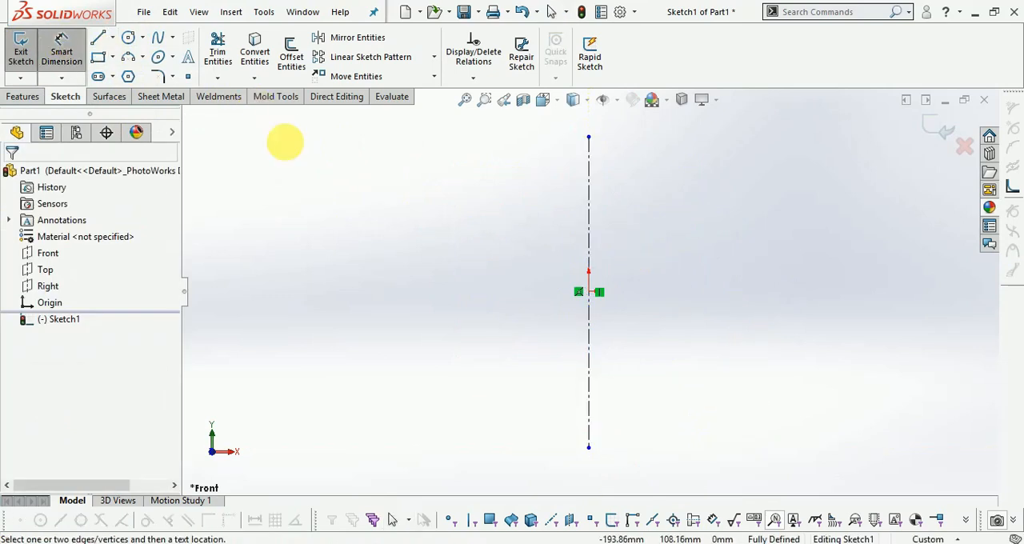
{"action": "left_click", "coordinate": [589, 234]}
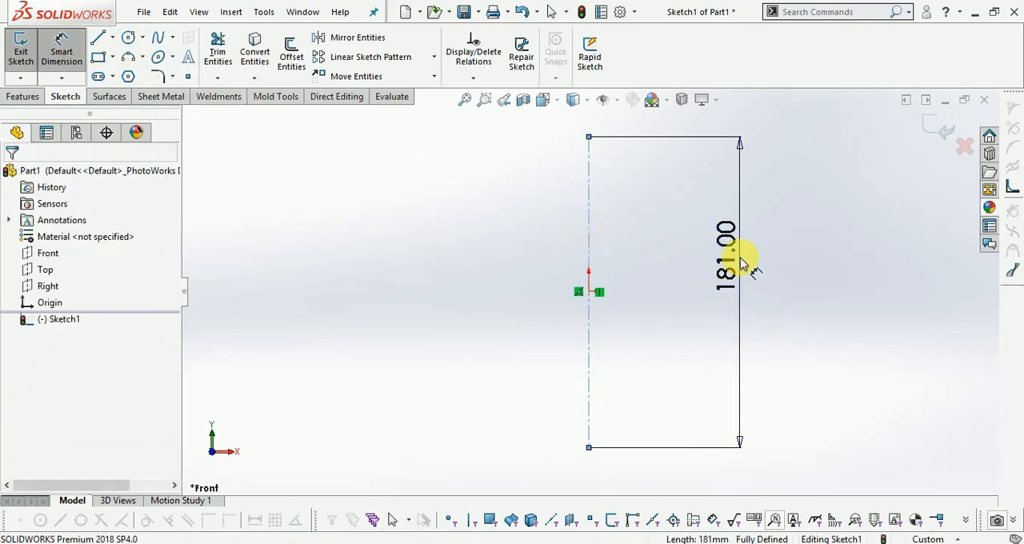
{"action": "left_click", "coordinate": [743, 260]}
{"action": "type", "text": "150"}
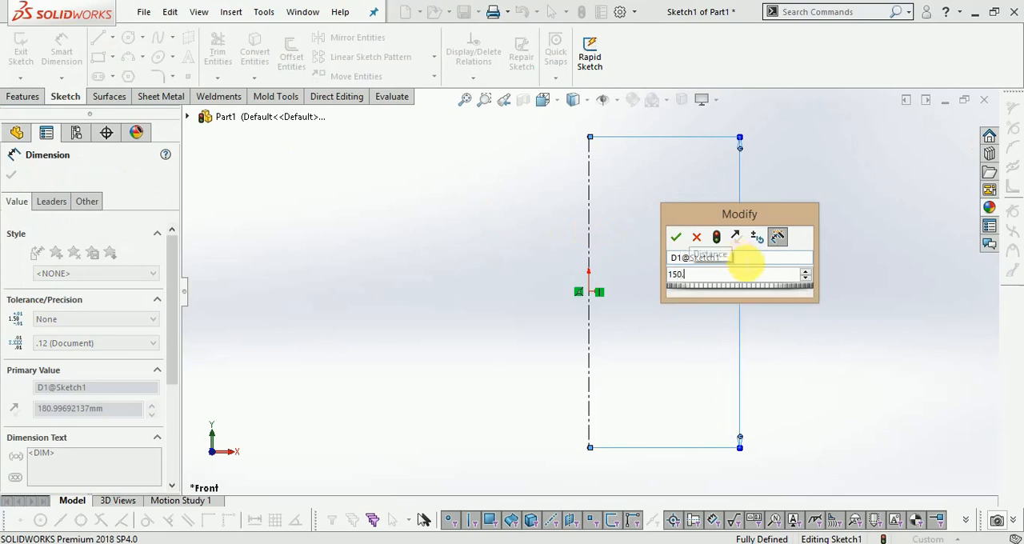
{"action": "key", "text": "Return"}
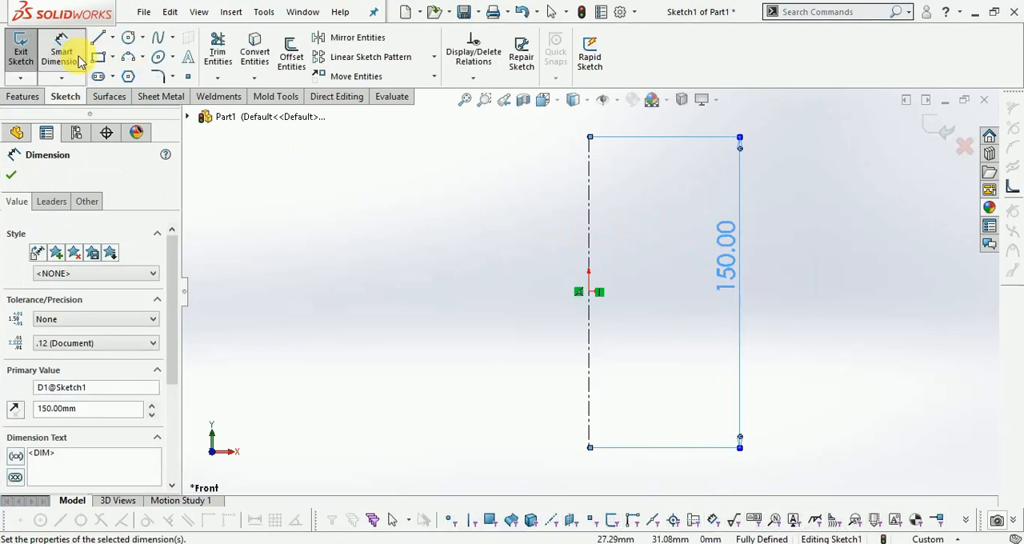
{"action": "left_click", "coordinate": [157, 37]}
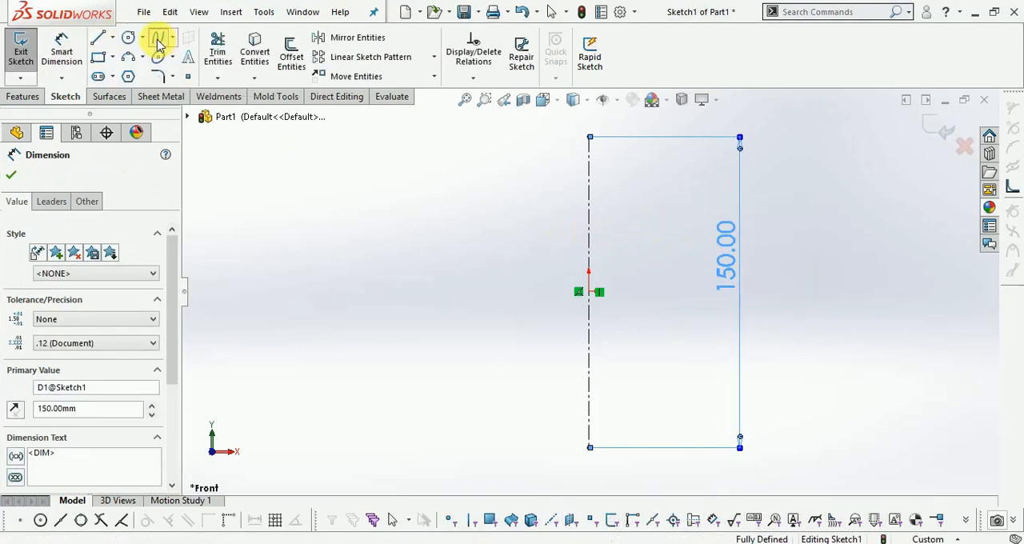
{"action": "left_click", "coordinate": [590, 152]}
{"action": "left_click", "coordinate": [527, 169]}
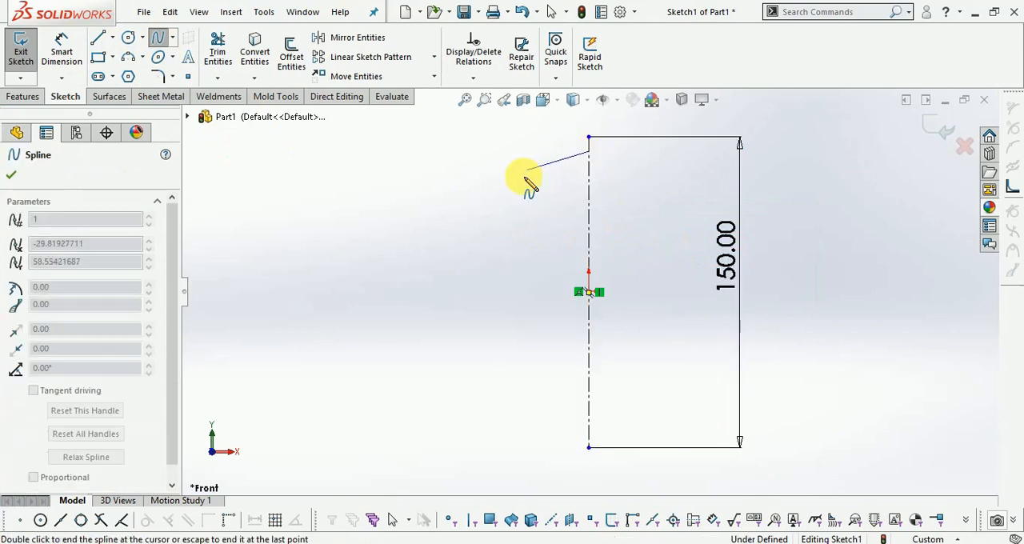
{"action": "key", "text": "Escape"}
{"action": "key", "text": "Escape"}
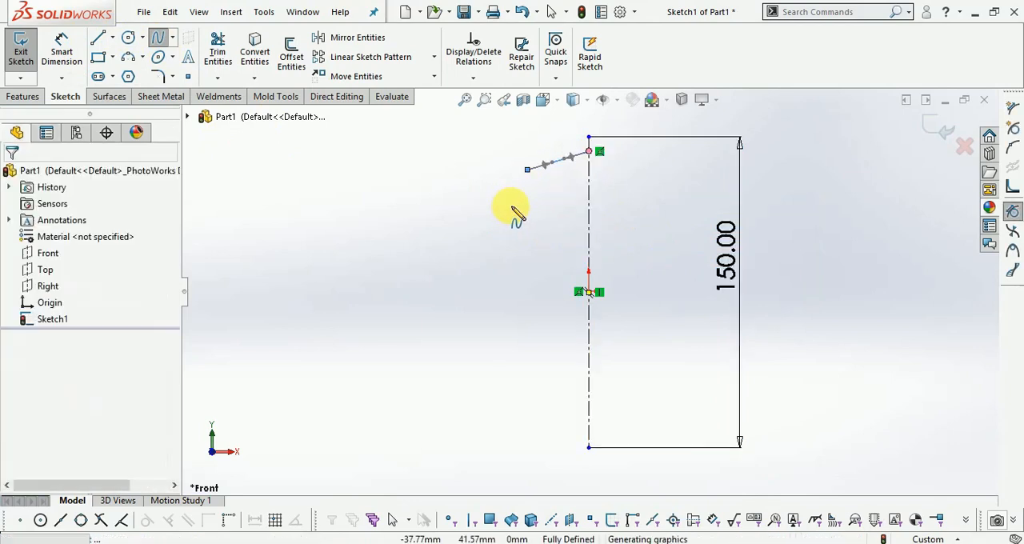
- Draw a five-point spline from the centerline, about 67 mm above the origin, bowing outward and ending about 77 mm left near the centerline's lower-end level
{"action": "left_click", "coordinate": [157, 40]}
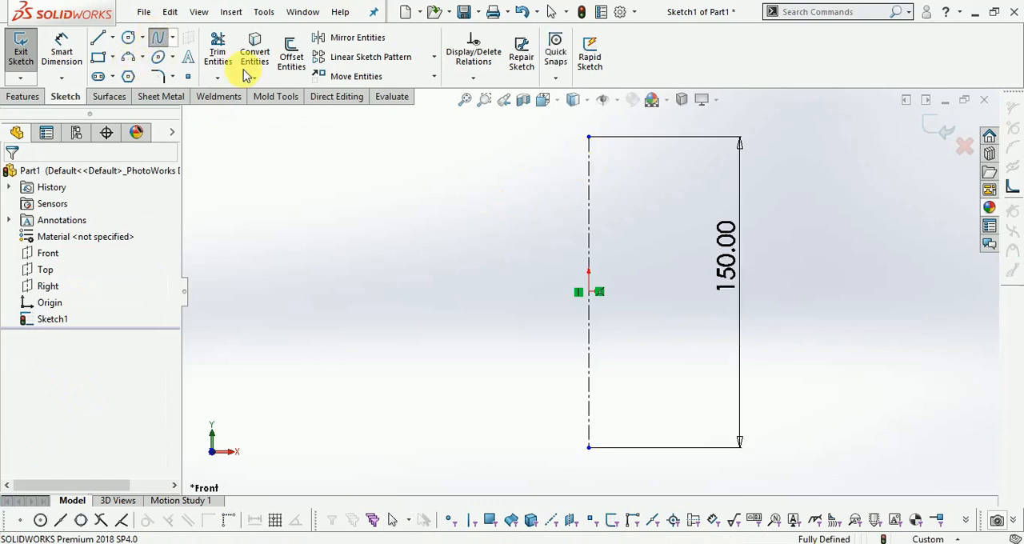
{"action": "left_click", "coordinate": [589, 153]}
{"action": "left_click", "coordinate": [539, 175]}
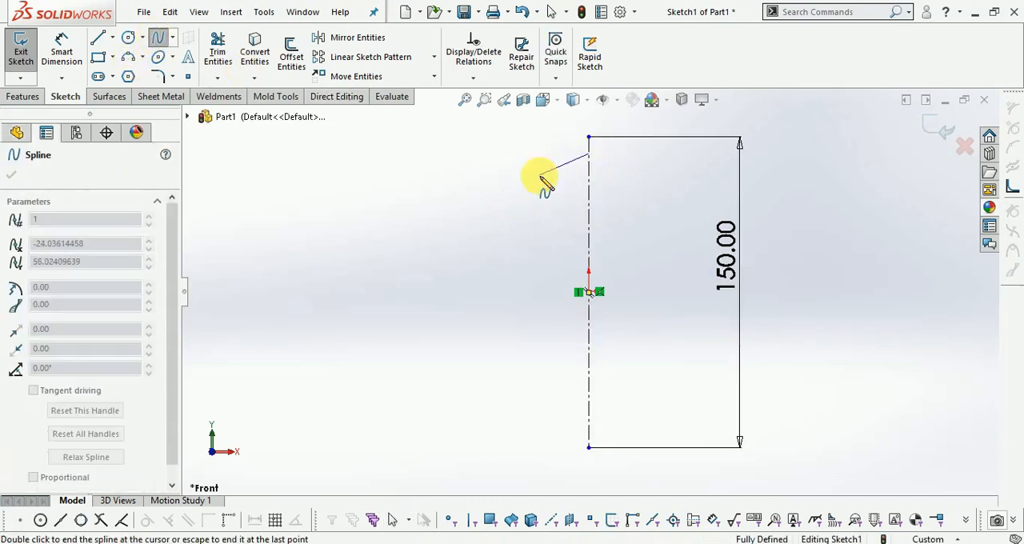
{"action": "left_click", "coordinate": [483, 247]}
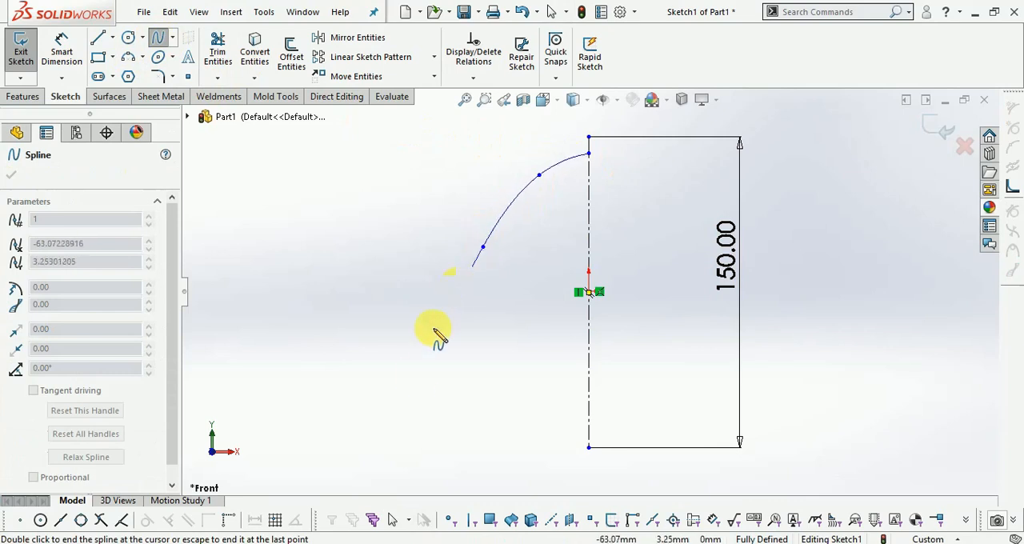
{"action": "left_click", "coordinate": [436, 404]}
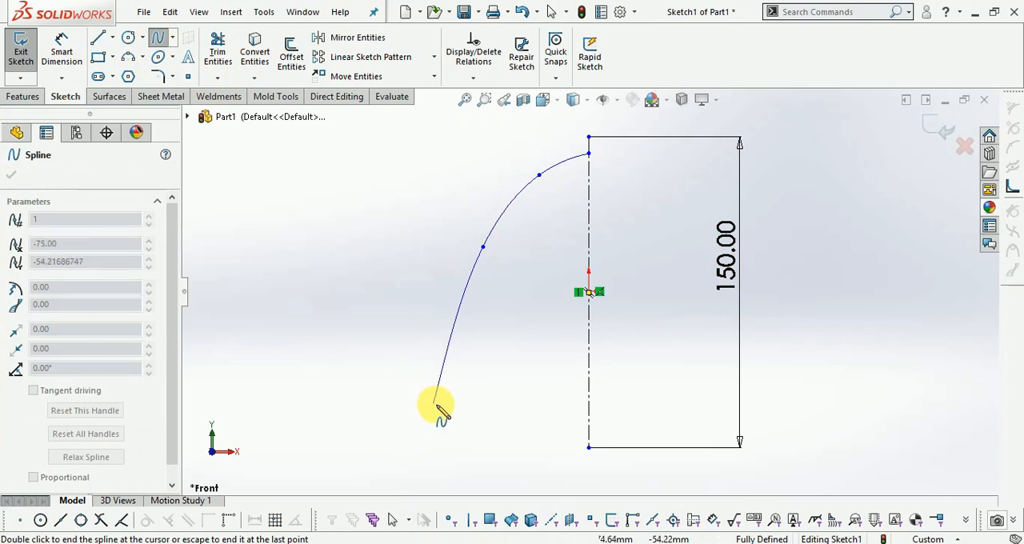
{"action": "double_click", "coordinate": [431, 447]}
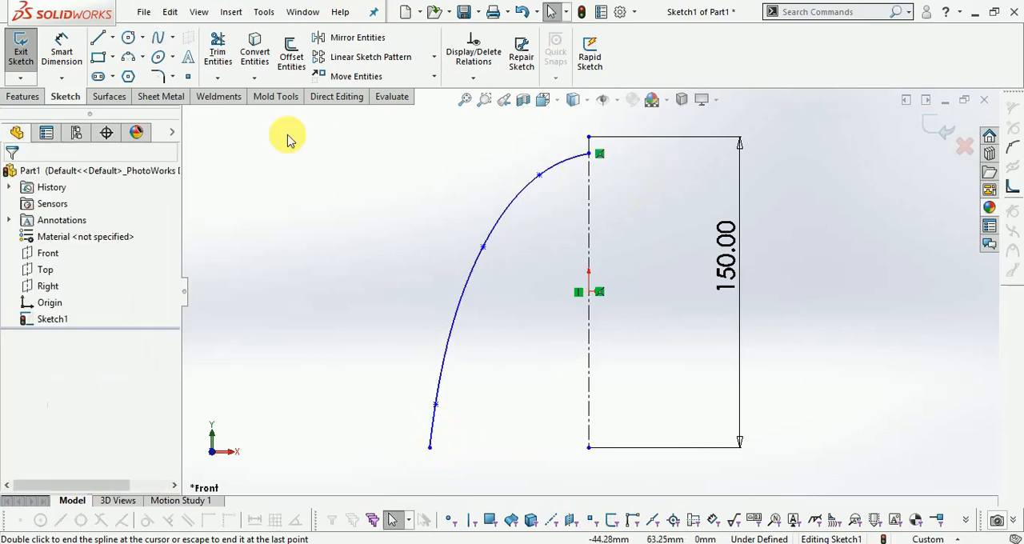
- Dimension the spline's upper endpoint from the origin at 80 mm, and correct that distance to 70 mm
{"action": "left_click", "coordinate": [61, 50]}
{"action": "left_click", "coordinate": [589, 154]}
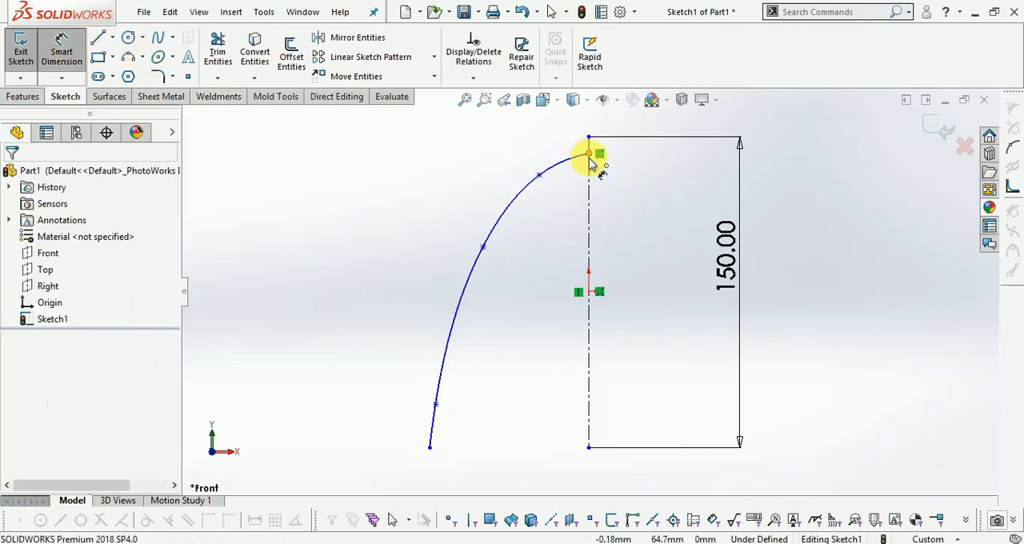
{"action": "left_click", "coordinate": [589, 292]}
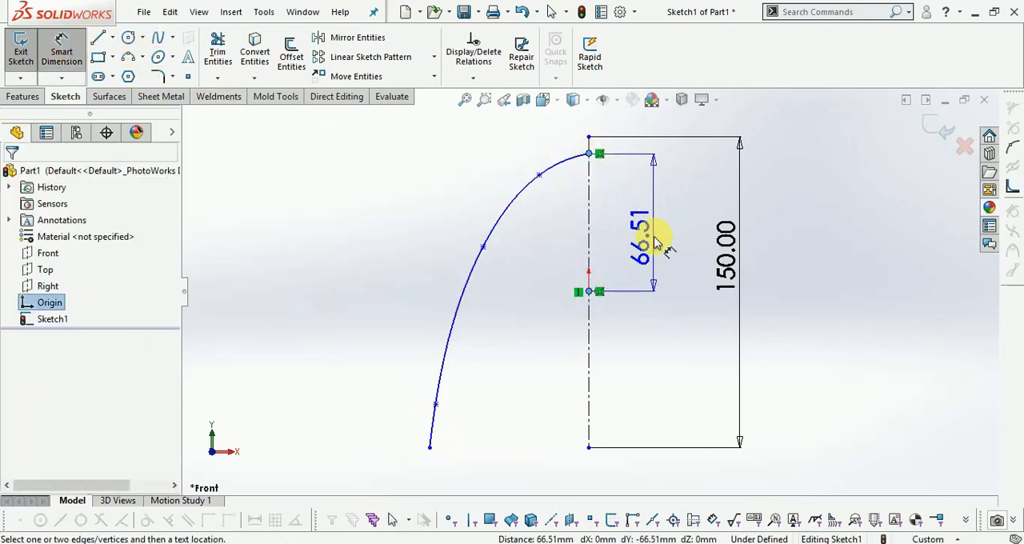
{"action": "left_click", "coordinate": [654, 240]}
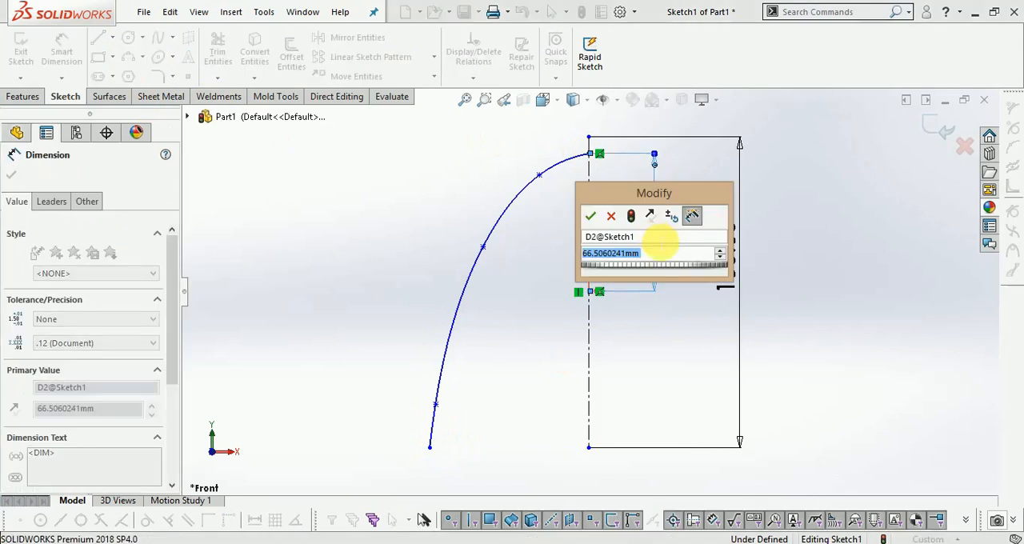
{"action": "type", "text": "80"}
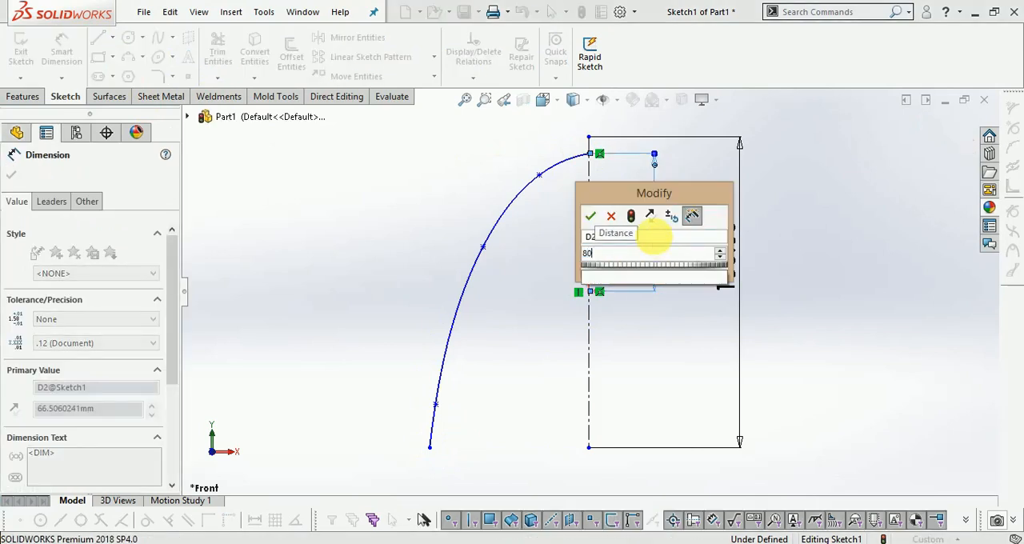
{"action": "key", "text": "Return"}
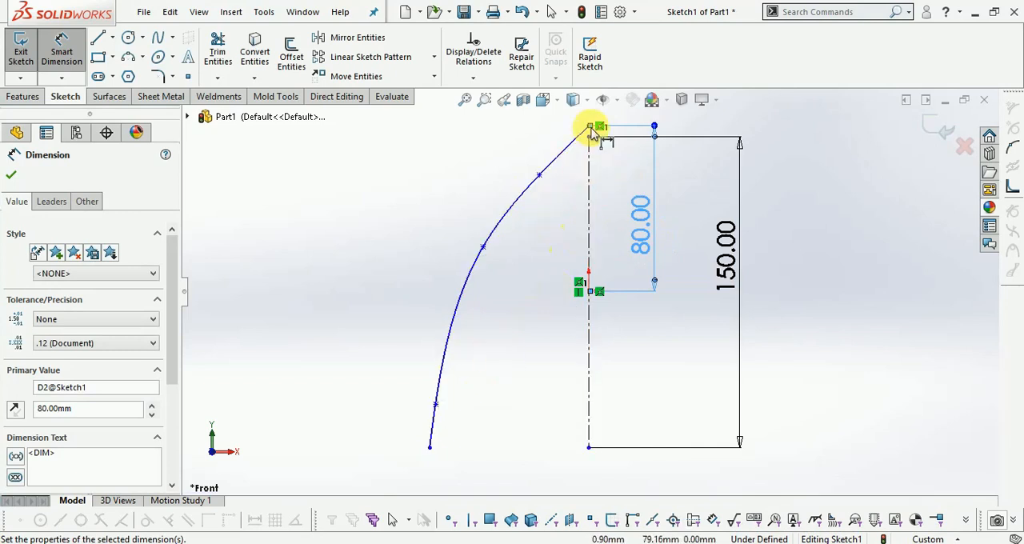
{"action": "double_click", "coordinate": [642, 230]}
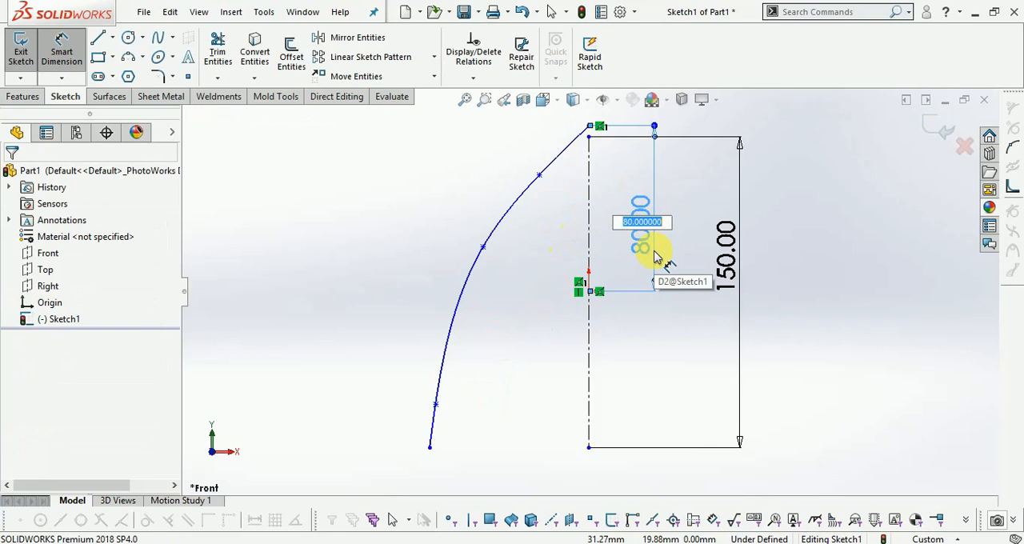
{"action": "key", "text": "Return"}
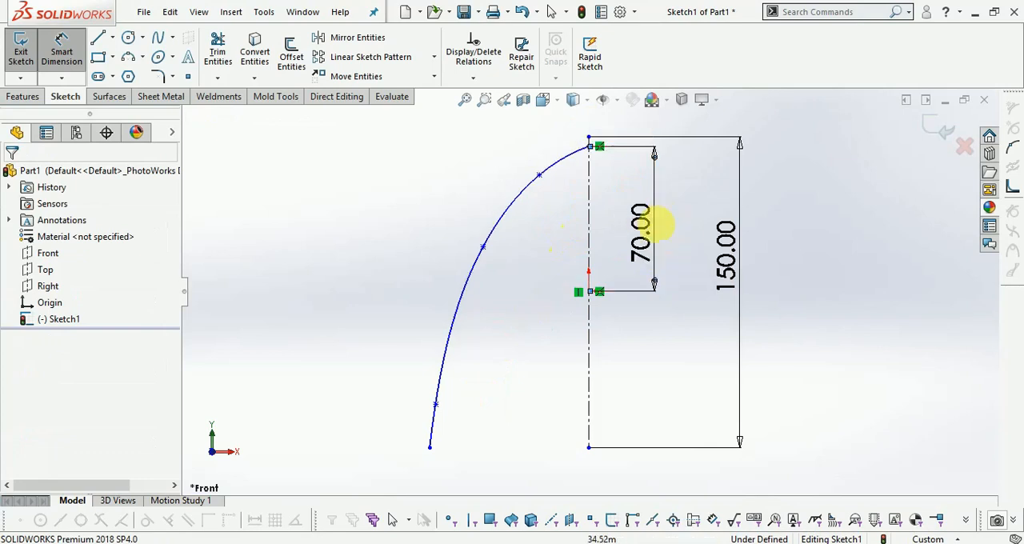
- Dimension the vertical distance between the spline's upper and lower endpoints and set it to 140 mm
{"action": "left_click", "coordinate": [590, 148]}
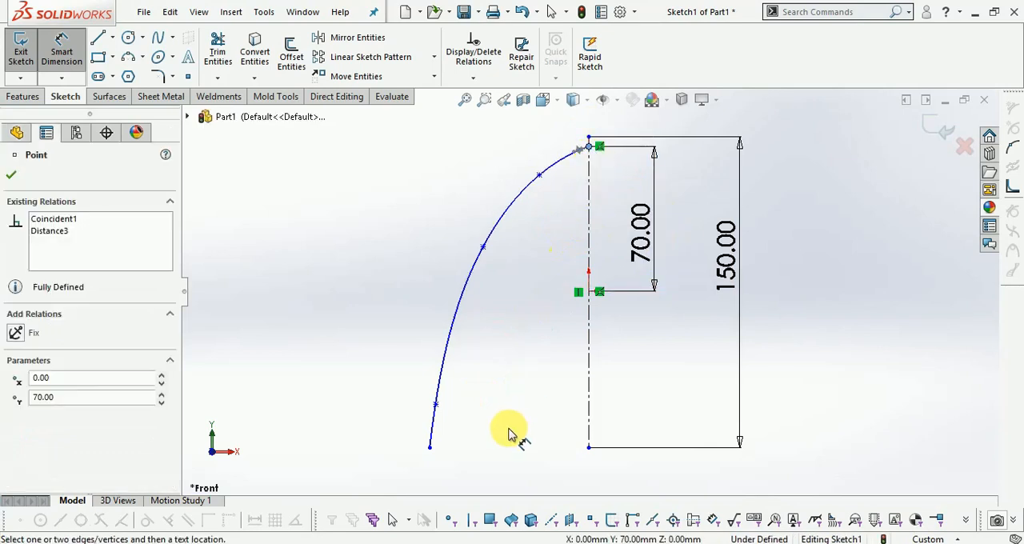
{"action": "left_click", "coordinate": [429, 448]}
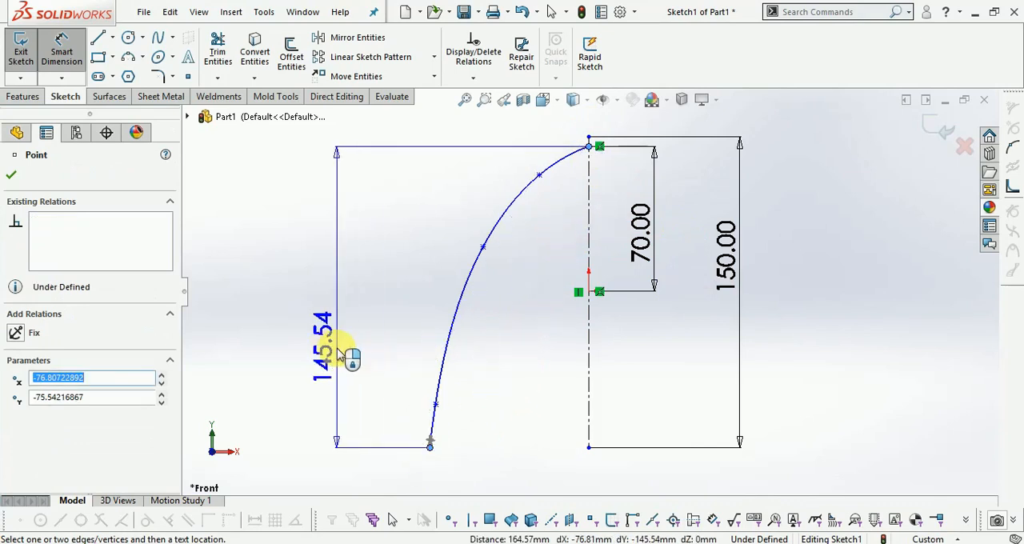
{"action": "left_click", "coordinate": [332, 352]}
{"action": "type", "text": "140.0@Sketch1"}
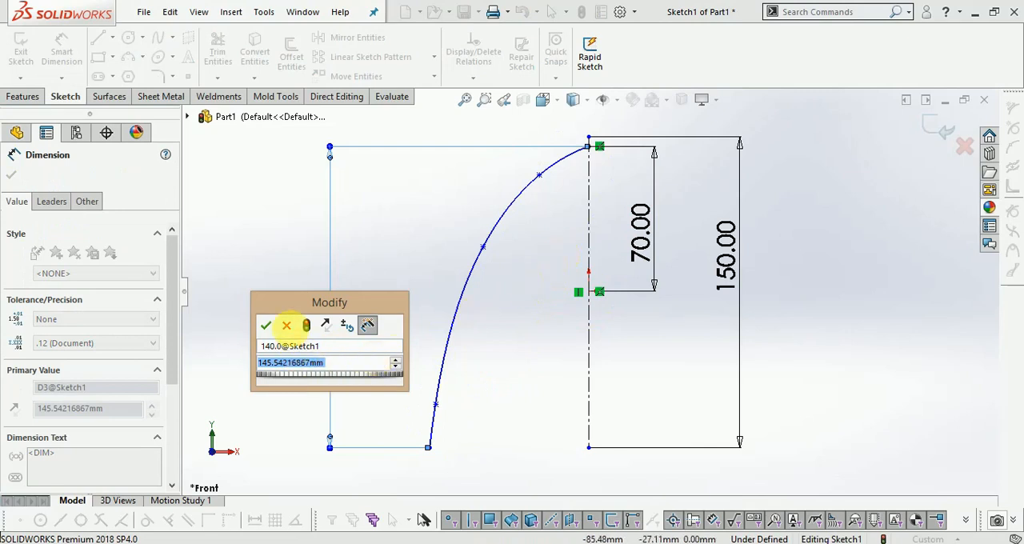
{"action": "left_click", "coordinate": [288, 325]}
{"action": "left_click", "coordinate": [318, 358]}
{"action": "double_click", "coordinate": [318, 357]}
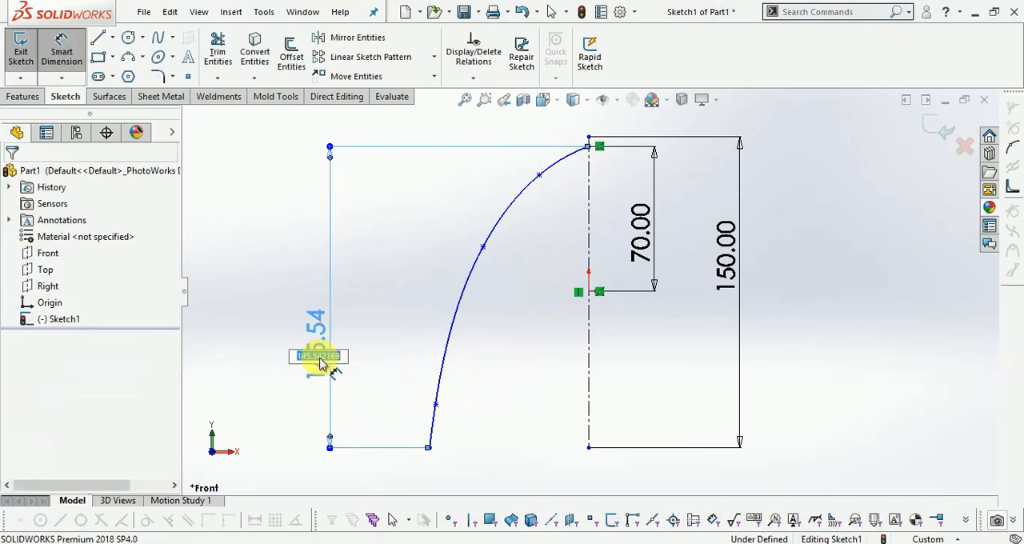
{"action": "type", "text": "140.0"}
{"action": "key", "text": "Return"}
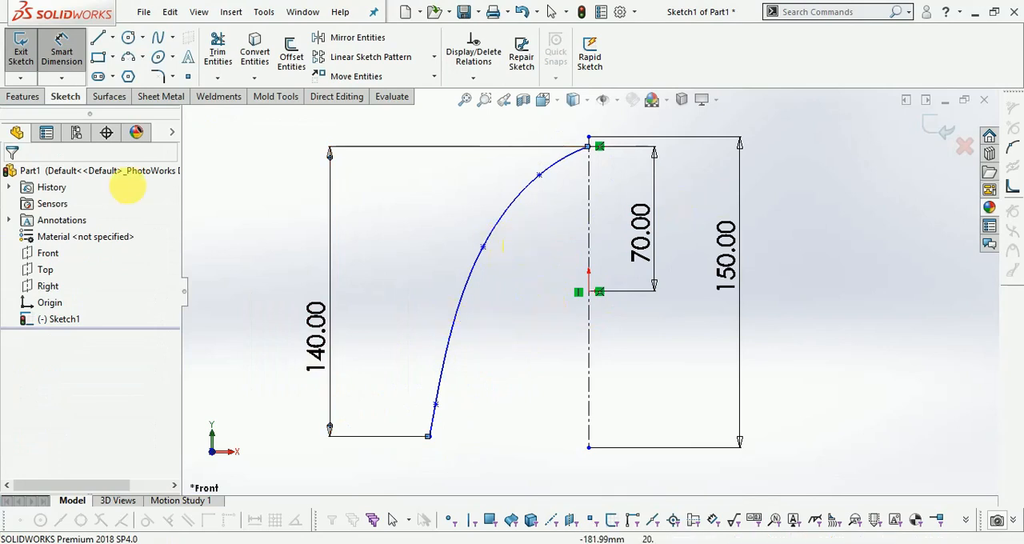
- Close the profile with a horizontal line from the spline's lower end to the centerline and a vertical line up to its upper end, and exit the sketch
{"action": "left_click", "coordinate": [100, 40]}
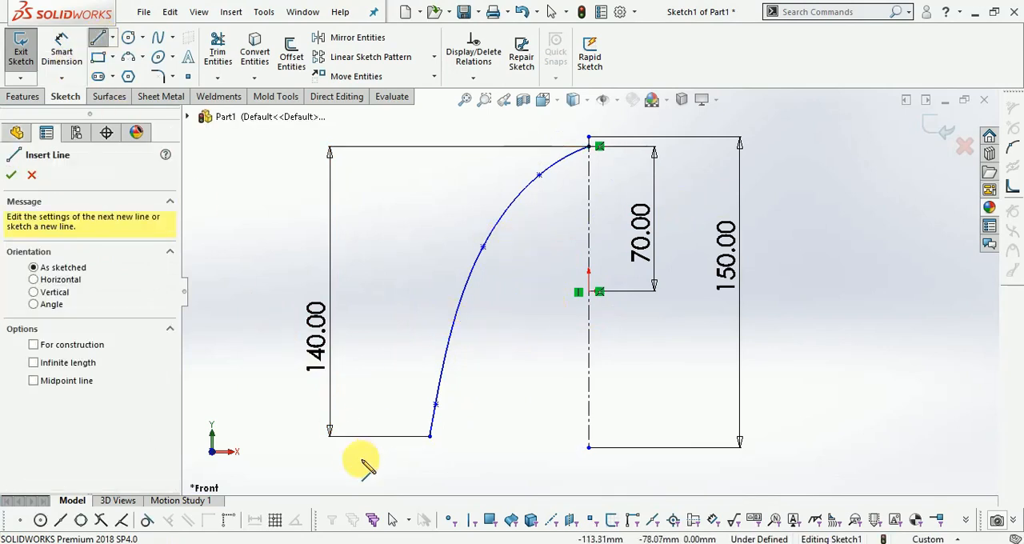
{"action": "left_click", "coordinate": [430, 437]}
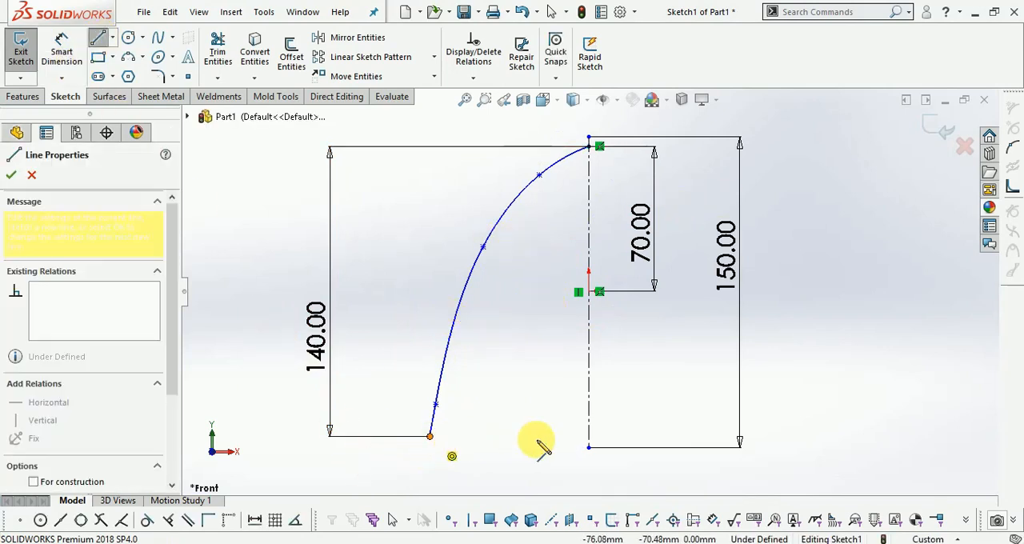
{"action": "left_click", "coordinate": [590, 437]}
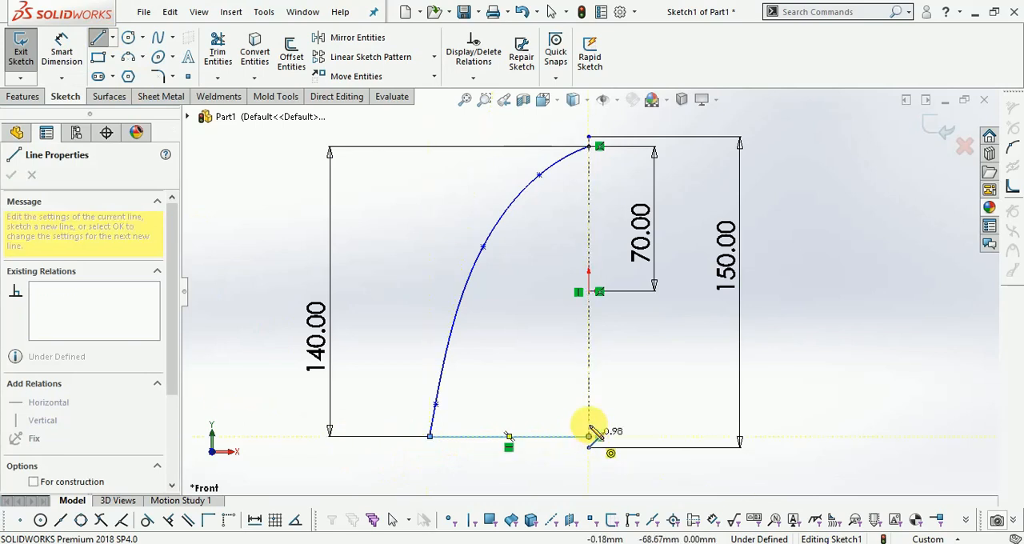
{"action": "left_click", "coordinate": [589, 146]}
{"action": "left_click", "coordinate": [946, 130]}
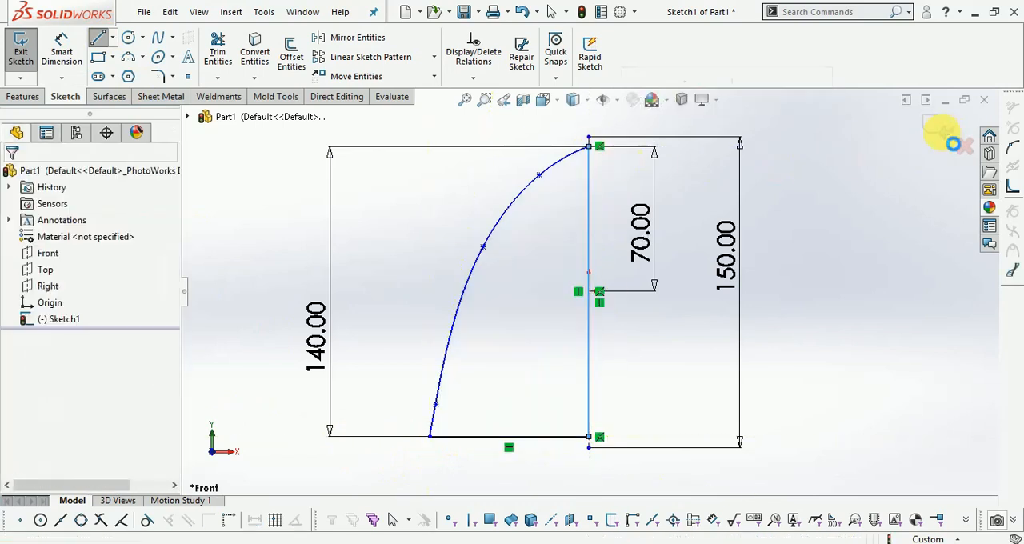
- Revolve the closed half-profile 360 degrees about its vertical centerline to create the dome-shaped solid
{"action": "scroll", "coordinate": [557, 326], "scroll_direction": "up", "scroll_amount": 2}
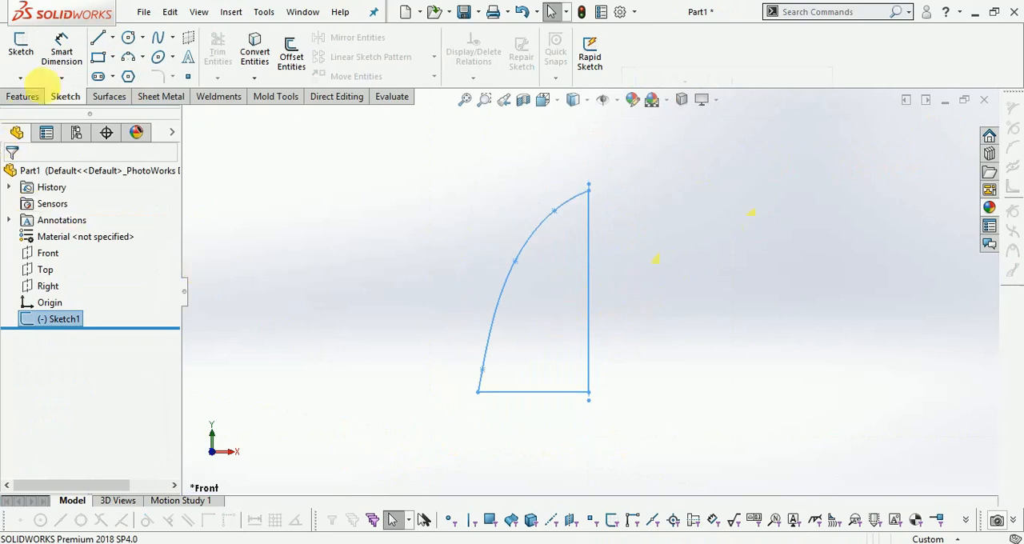
{"action": "left_click", "coordinate": [28, 98]}
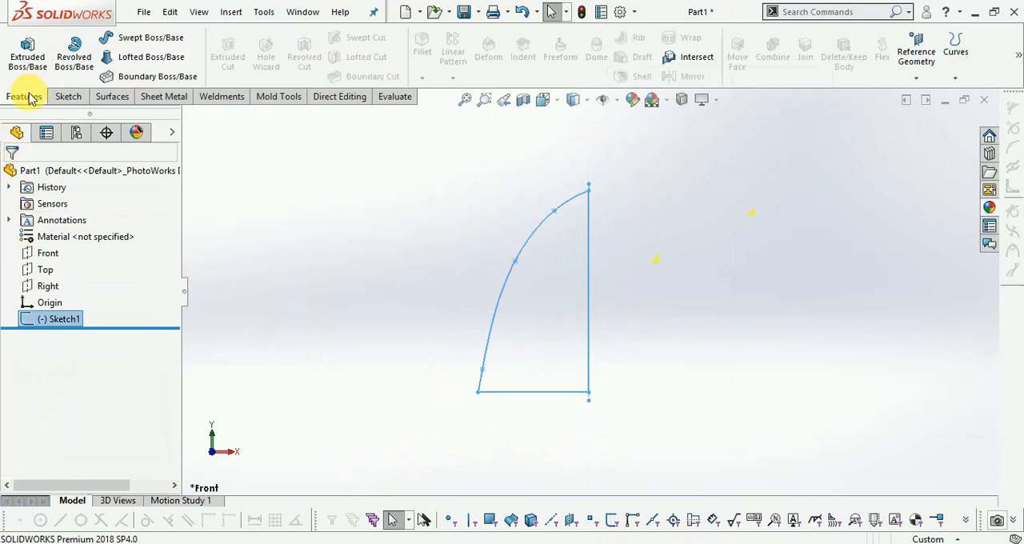
{"action": "left_click", "coordinate": [78, 64]}
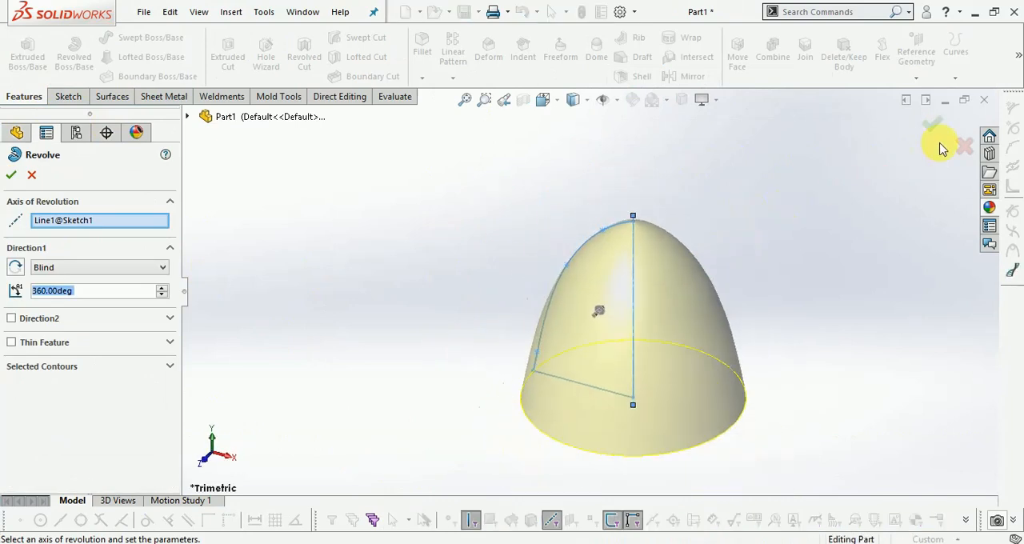
{"action": "left_click", "coordinate": [934, 125]}
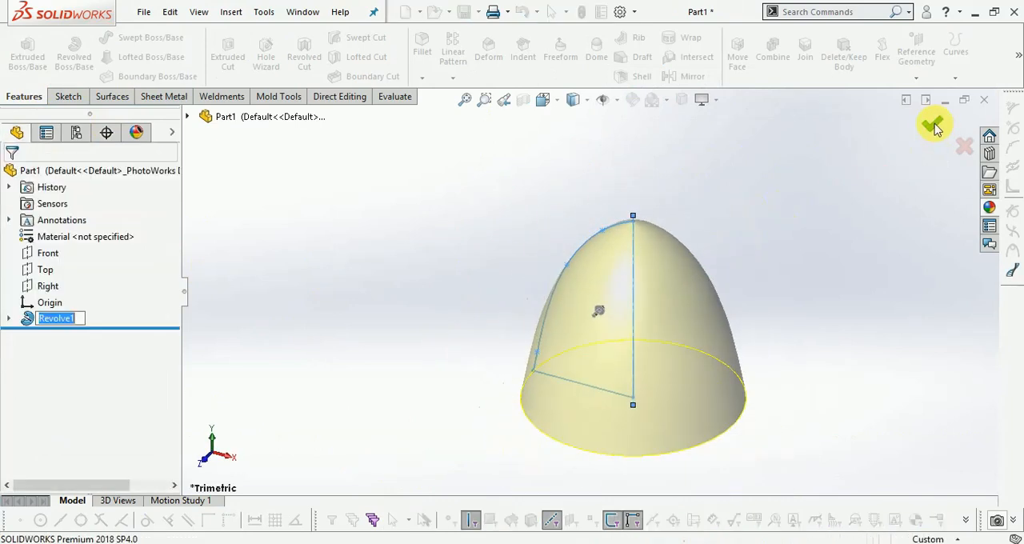
{"action": "left_click", "coordinate": [859, 209]}
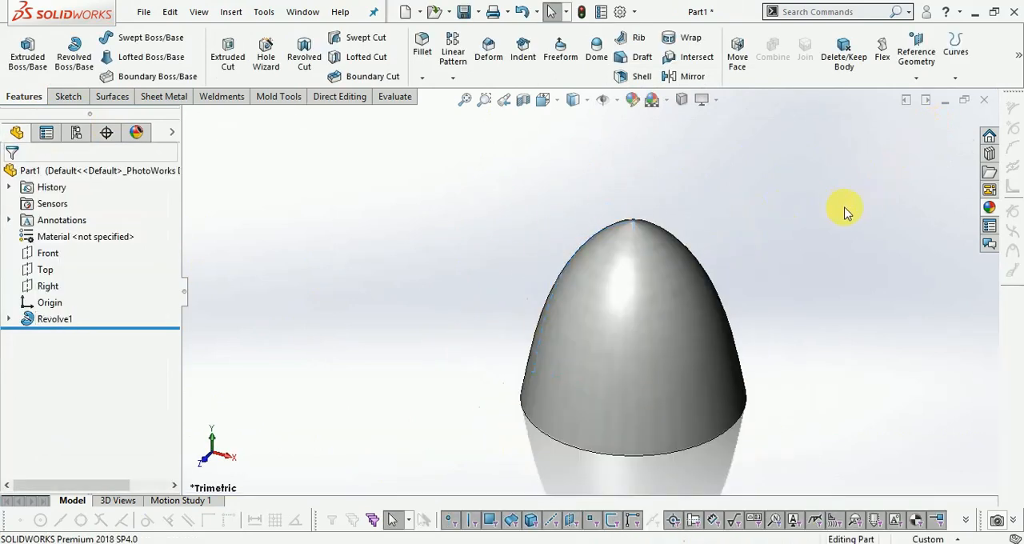
- Apply the polished steel metal appearance to the dome's whole body
{"action": "left_click", "coordinate": [988, 208]}
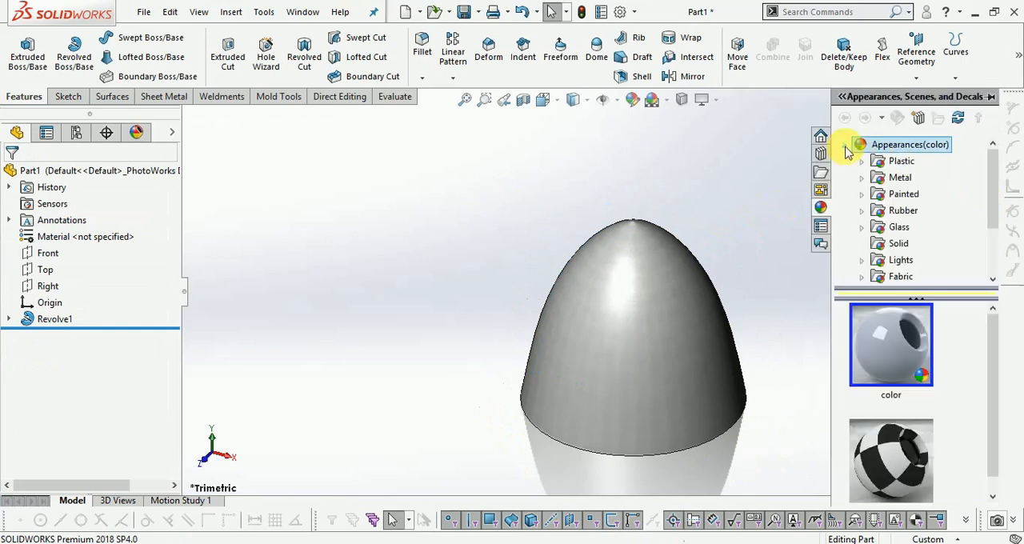
{"action": "double_click", "coordinate": [872, 176]}
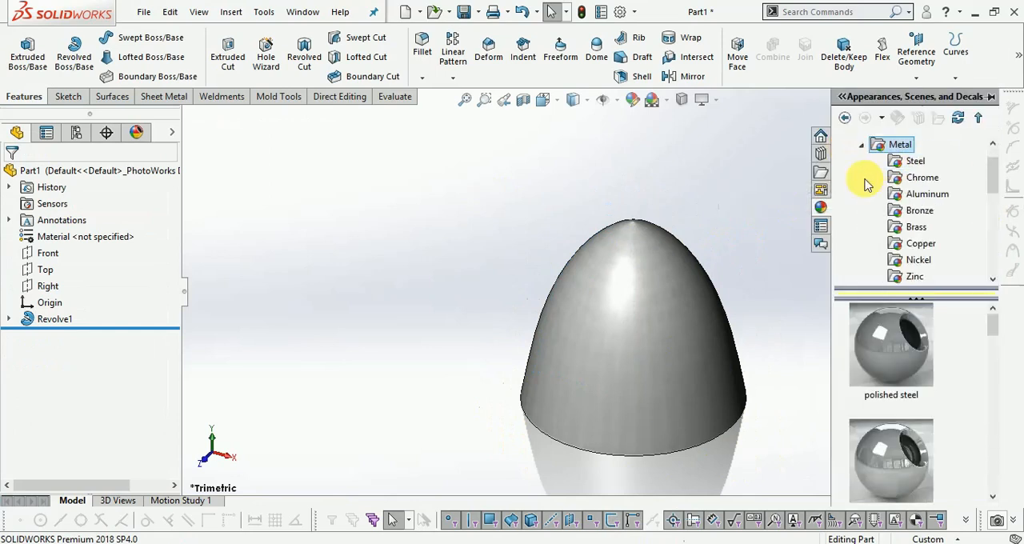
{"action": "left_click_drag", "start_coordinate": [891, 359], "coordinate": [664, 320]}
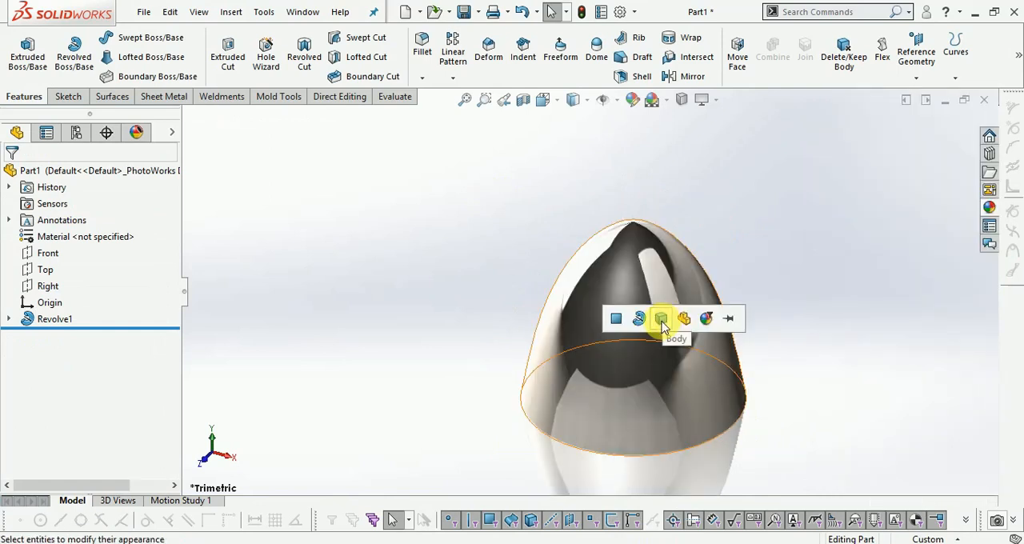
{"action": "left_click", "coordinate": [677, 332]}
{"action": "scroll", "coordinate": [847, 270], "scroll_direction": "down", "scroll_amount": 2}
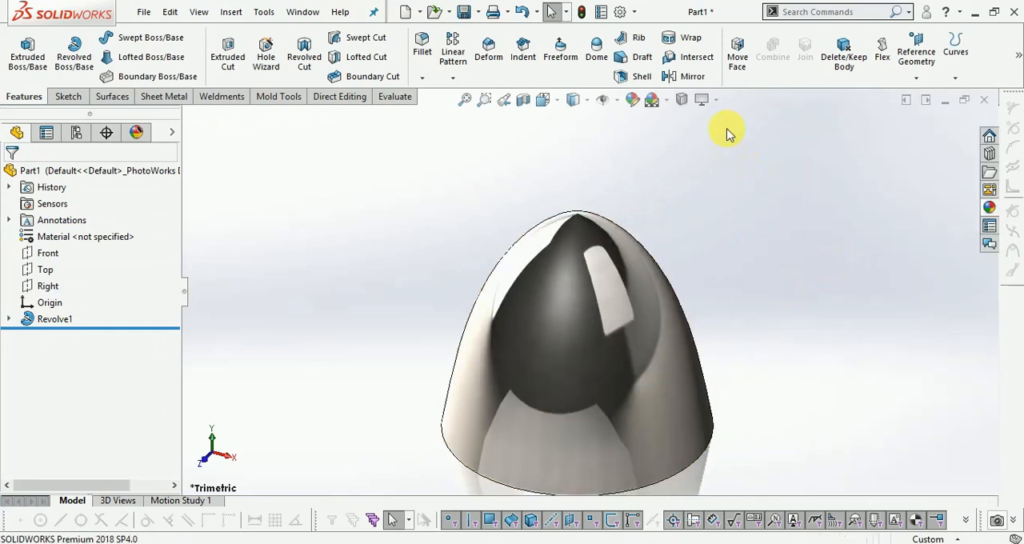
{"action": "scroll", "coordinate": [729, 198], "scroll_direction": "up", "scroll_amount": 1}
{"action": "scroll", "coordinate": [744, 375], "scroll_direction": "down", "scroll_amount": 1}
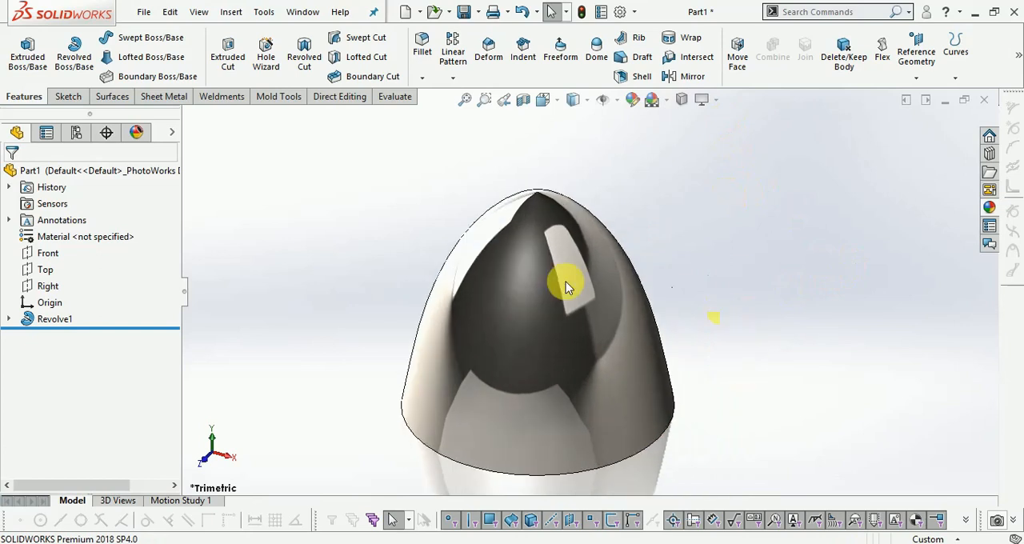
- Start a sketch on the Front plane and draw a vertical construction line through the origin, from above the dome to about 117 mm below the origin
{"action": "left_click", "coordinate": [49, 254]}
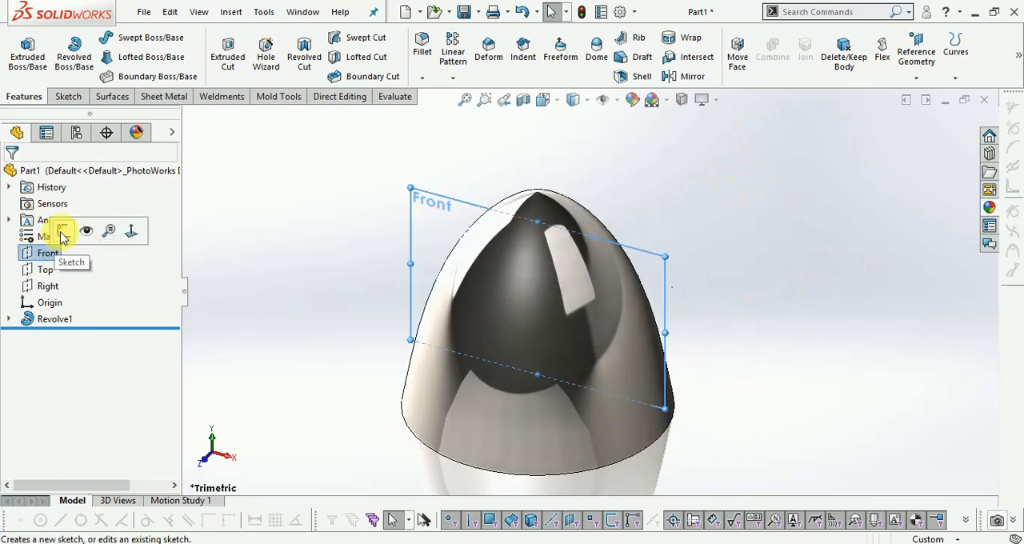
{"action": "left_click", "coordinate": [63, 233]}
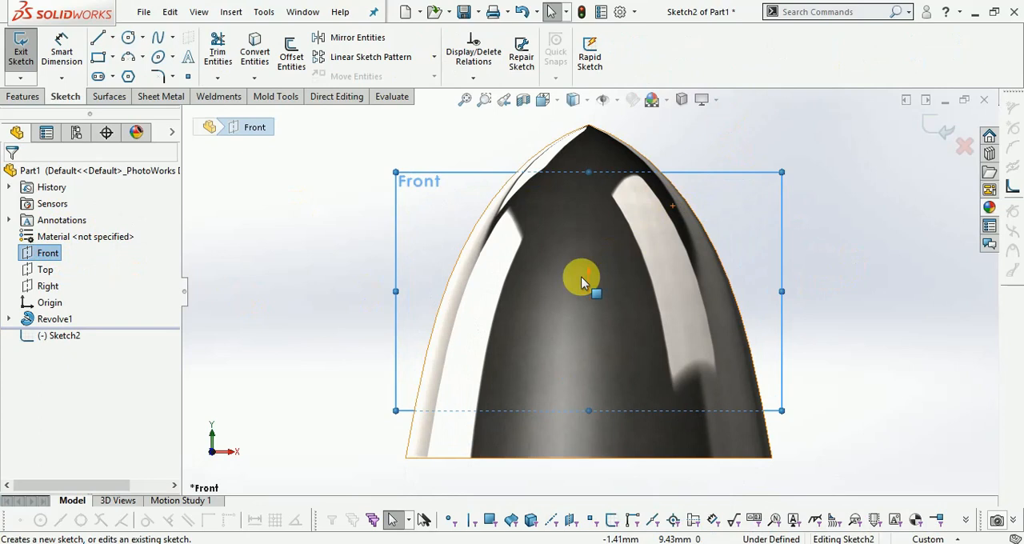
{"action": "left_click", "coordinate": [112, 41]}
{"action": "left_click", "coordinate": [128, 72]}
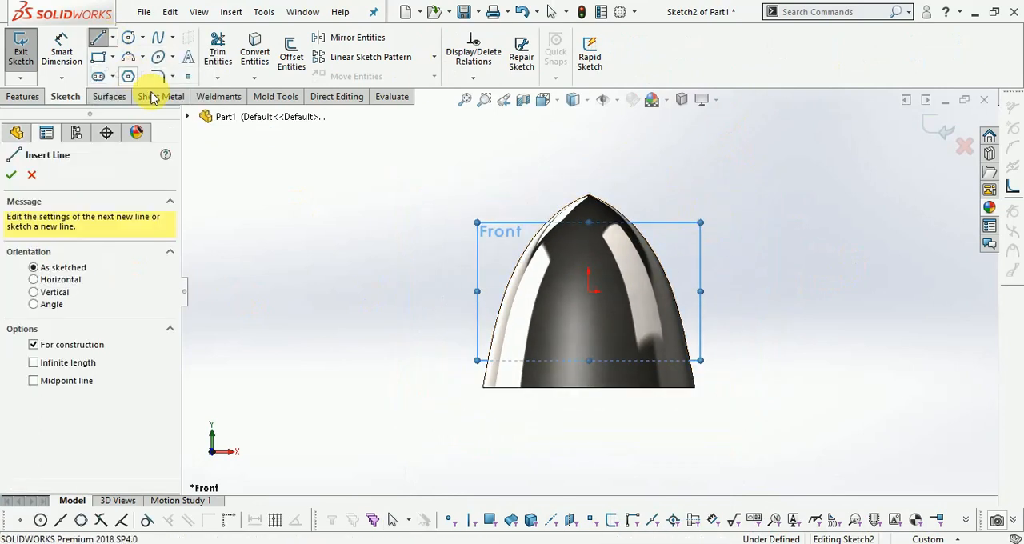
{"action": "left_click", "coordinate": [590, 125]}
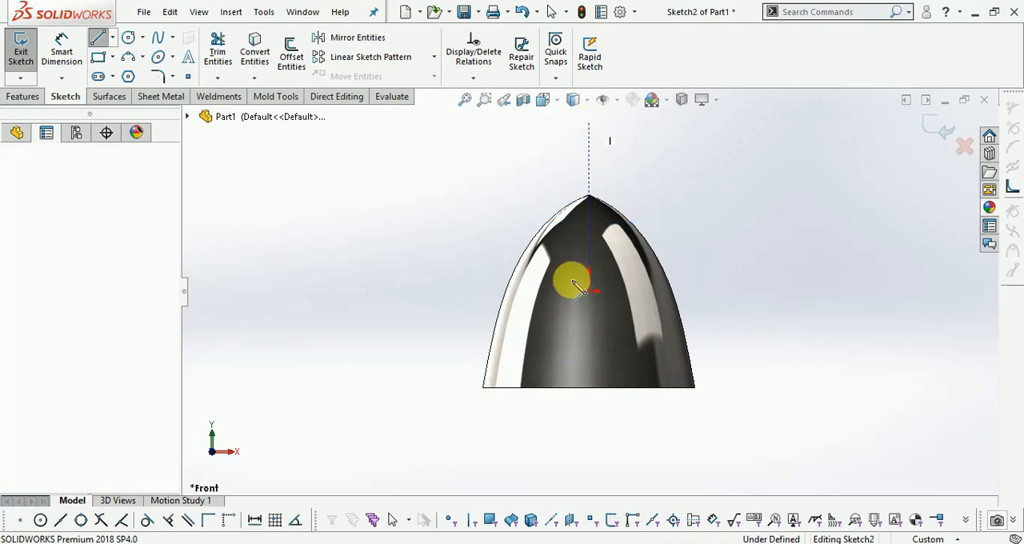
{"action": "left_click", "coordinate": [589, 452]}
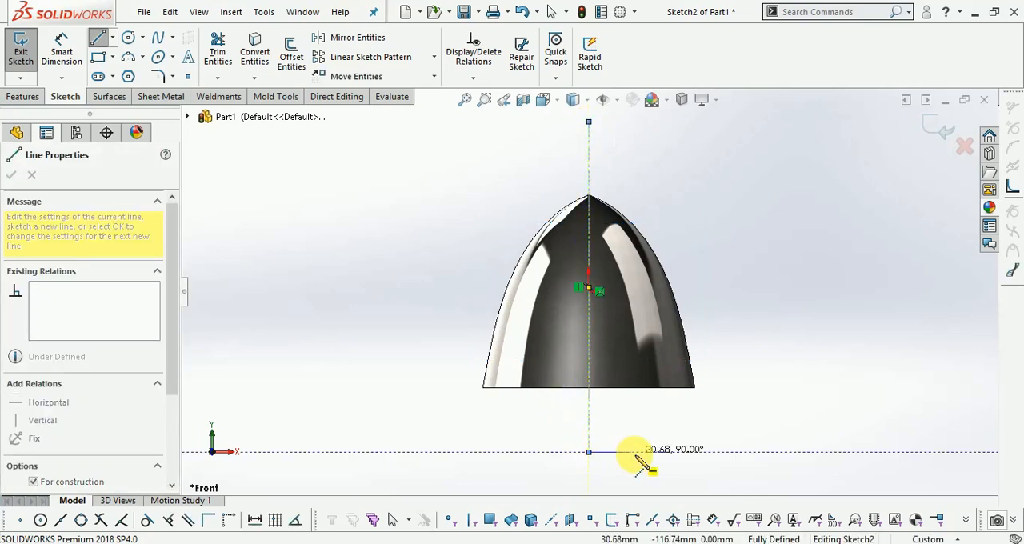
{"action": "key", "text": "Escape"}
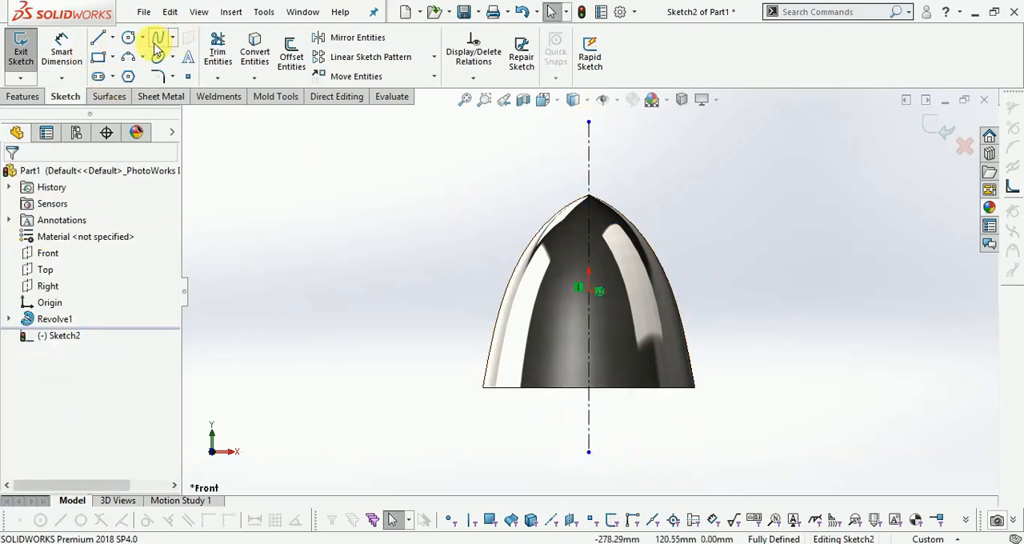
- Draw a five-point S-shaped spline from the centerline, about 95 mm above the origin, to the dome's base edge about 42 mm left of the centerline
{"action": "left_click", "coordinate": [158, 44]}
{"action": "scroll", "coordinate": [591, 215], "scroll_direction": "down", "scroll_amount": 2}
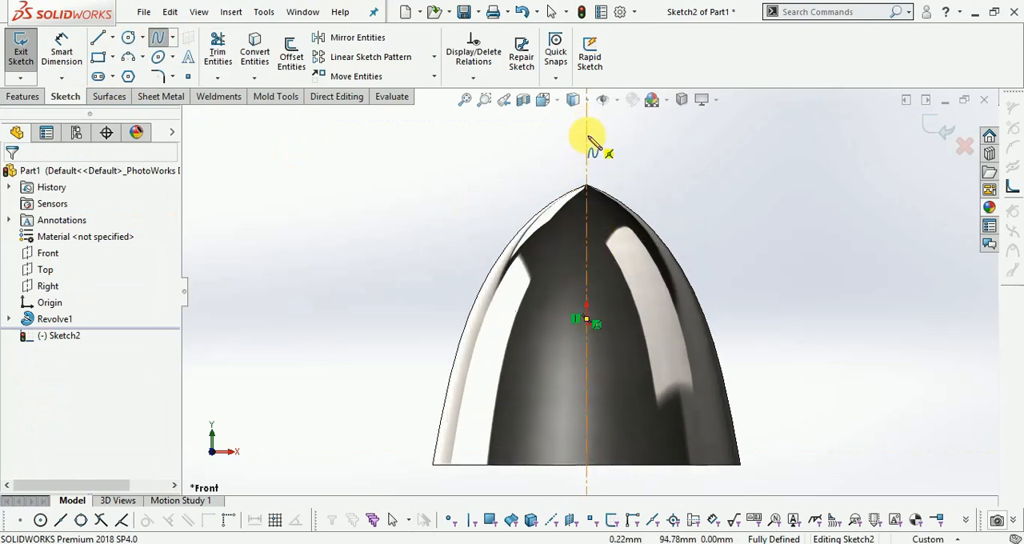
{"action": "left_click", "coordinate": [587, 137]}
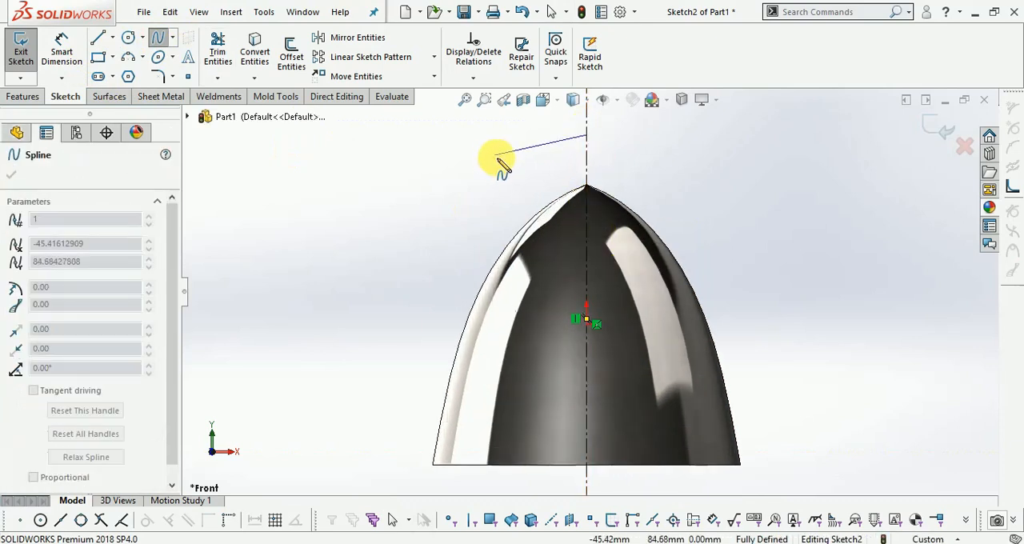
{"action": "left_click", "coordinate": [511, 164]}
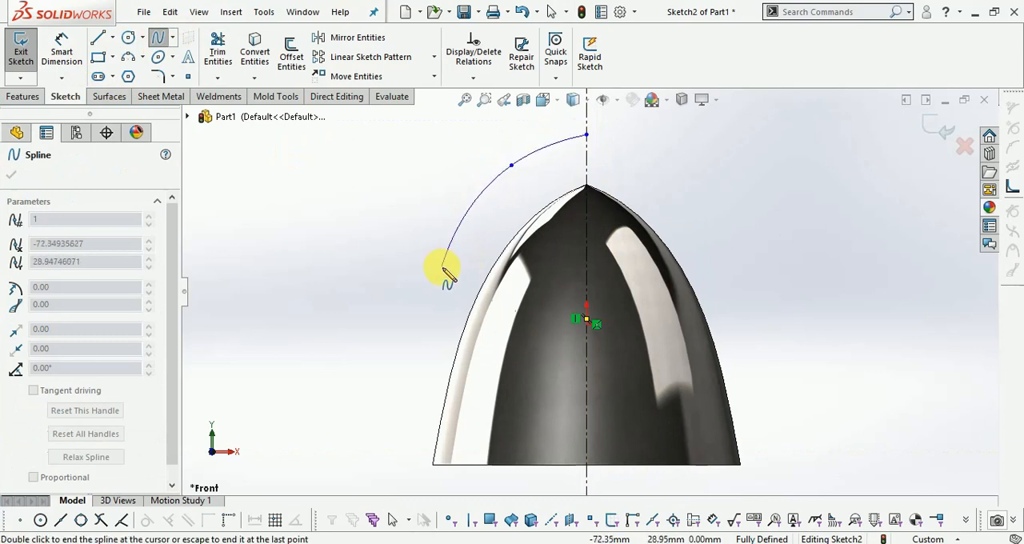
{"action": "left_click", "coordinate": [446, 243]}
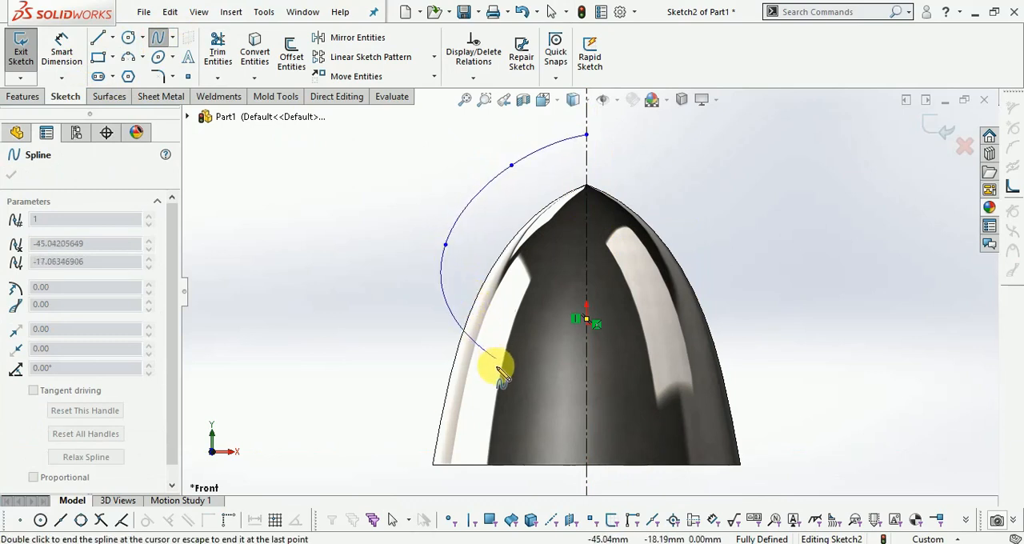
{"action": "left_click", "coordinate": [484, 372]}
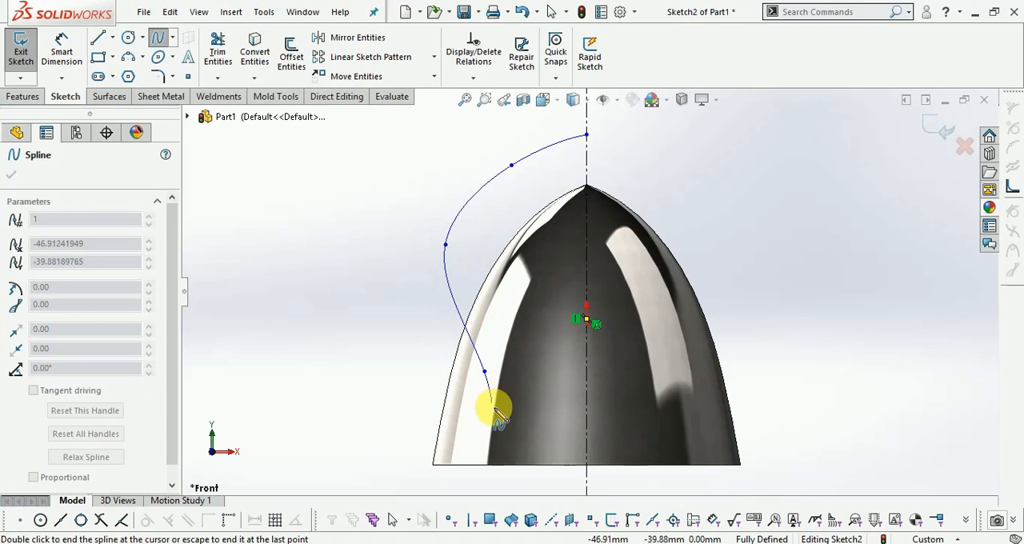
{"action": "left_click", "coordinate": [503, 464]}
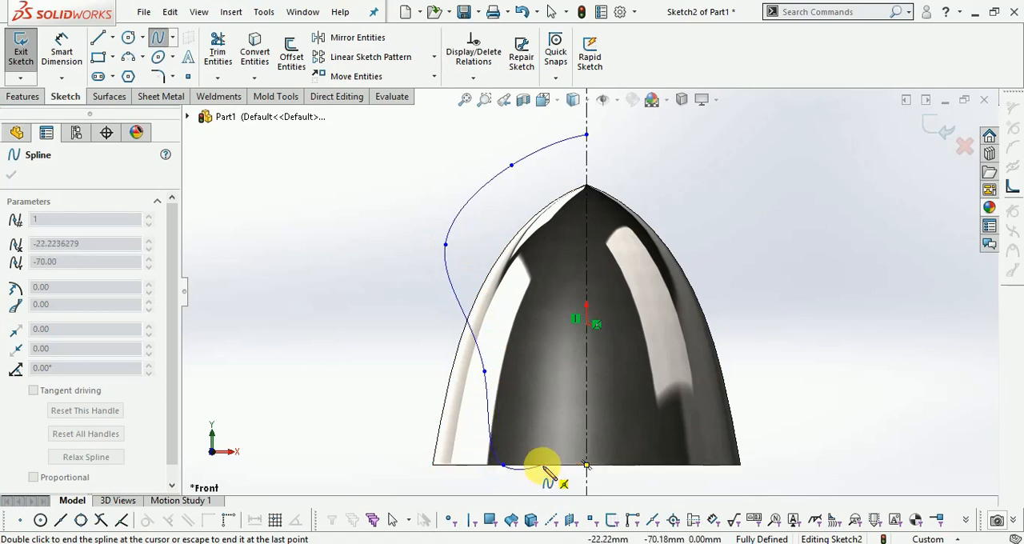
{"action": "key", "text": "Escape"}
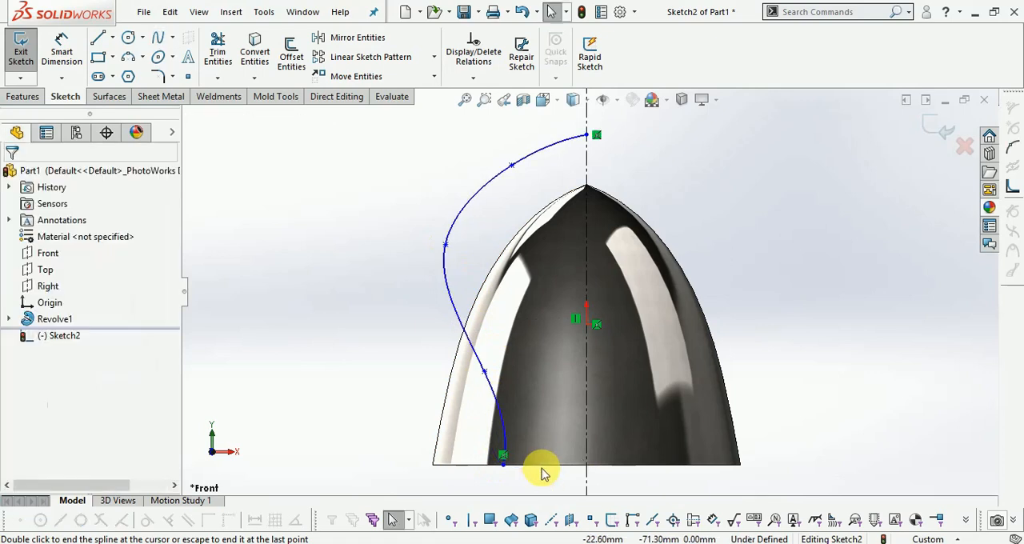
- Draw a horizontal line about 42 mm long along the dome's base from the spline's lower end to the centerline
{"action": "left_click", "coordinate": [98, 39]}
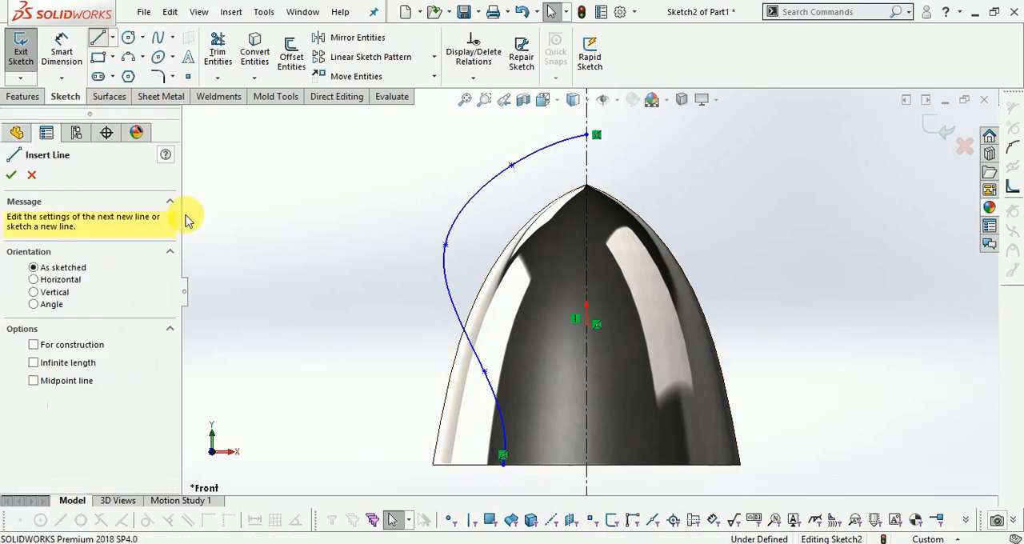
{"action": "left_click", "coordinate": [503, 465]}
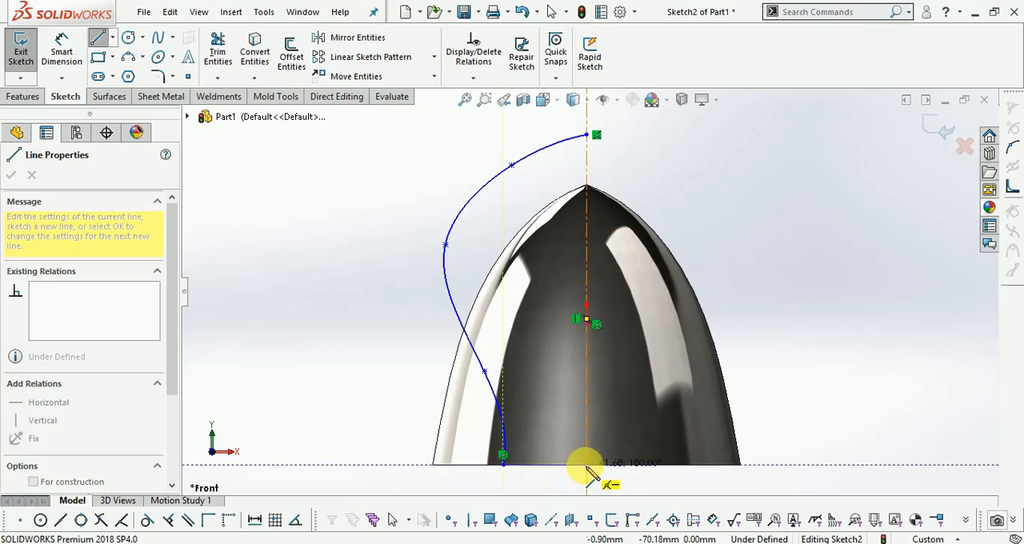
{"action": "double_click", "coordinate": [586, 465]}
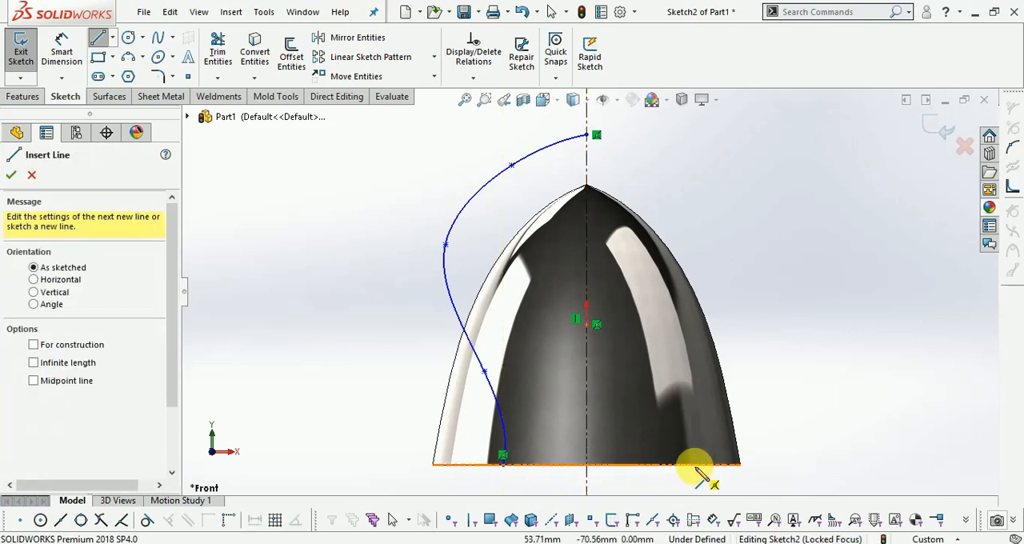
{"action": "left_click", "coordinate": [503, 464]}
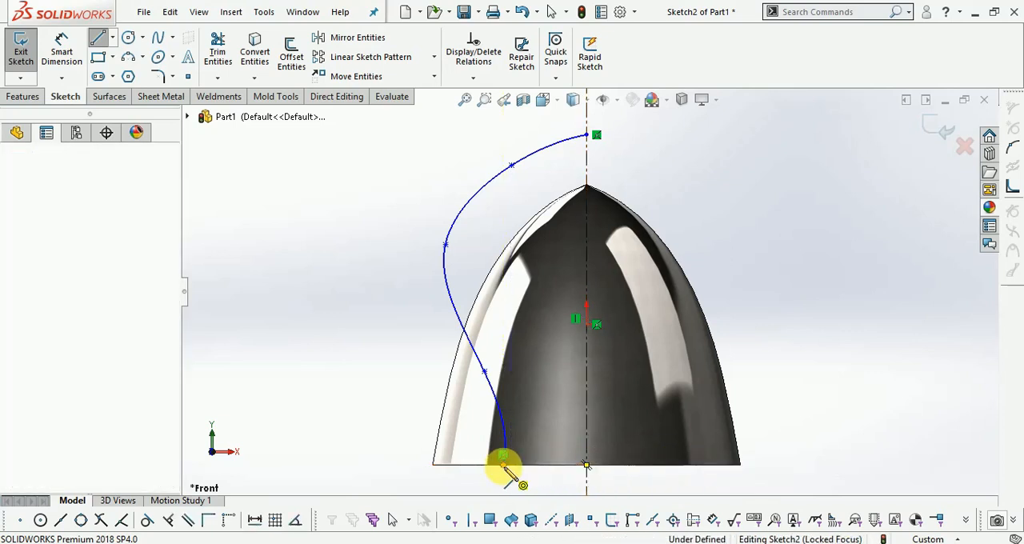
{"action": "double_click", "coordinate": [587, 465]}
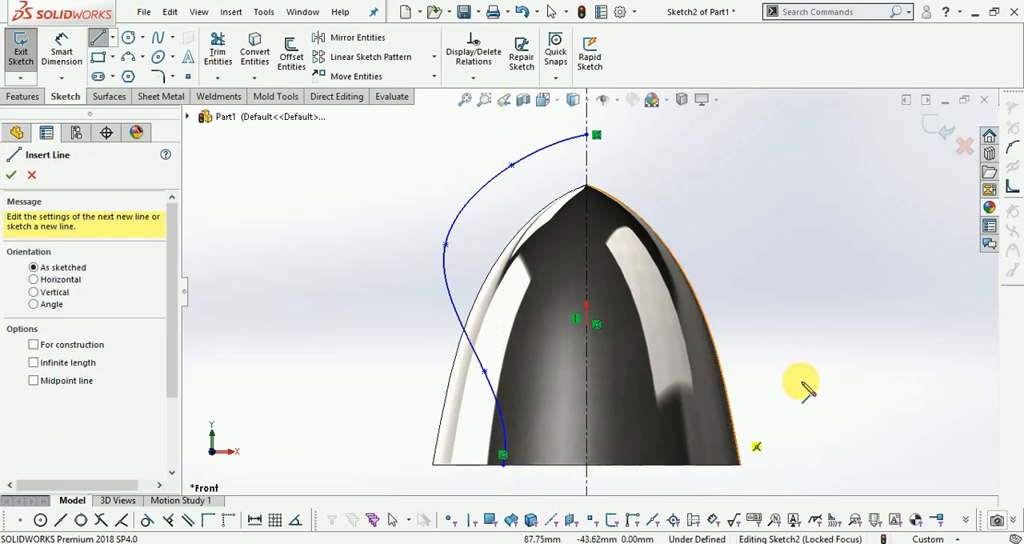
{"action": "left_click", "coordinate": [504, 464]}
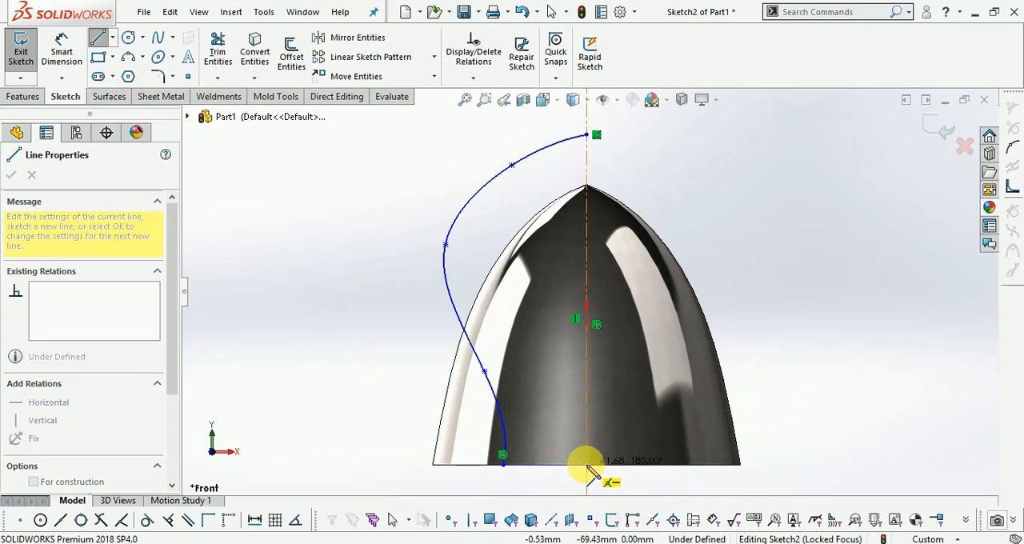
{"action": "left_click", "coordinate": [587, 465]}
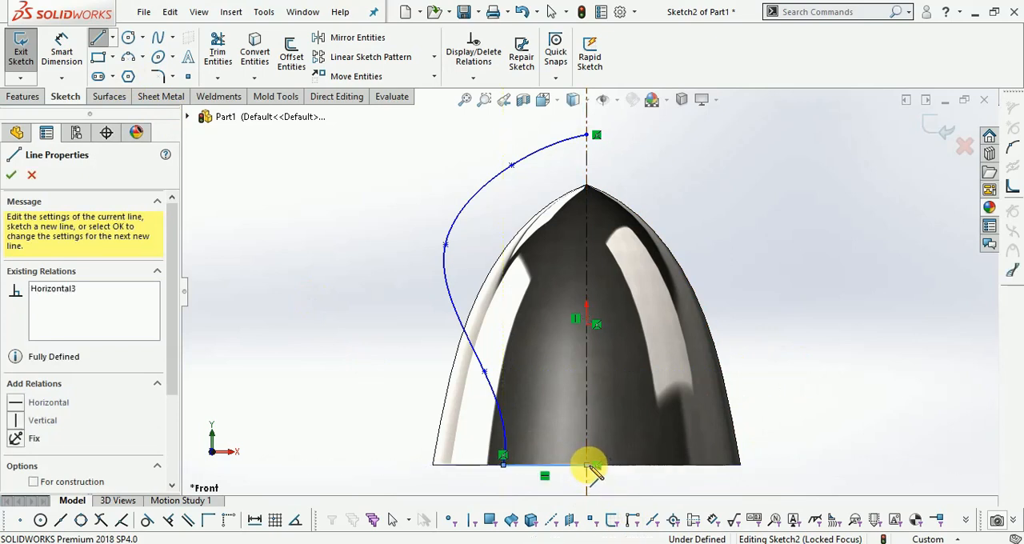
{"action": "key", "text": "Escape"}
- Mirror the S-shaped spline and the horizontal base line about the vertical construction line and exit the sketch
{"action": "scroll", "coordinate": [601, 280], "scroll_direction": "up", "scroll_amount": 1}
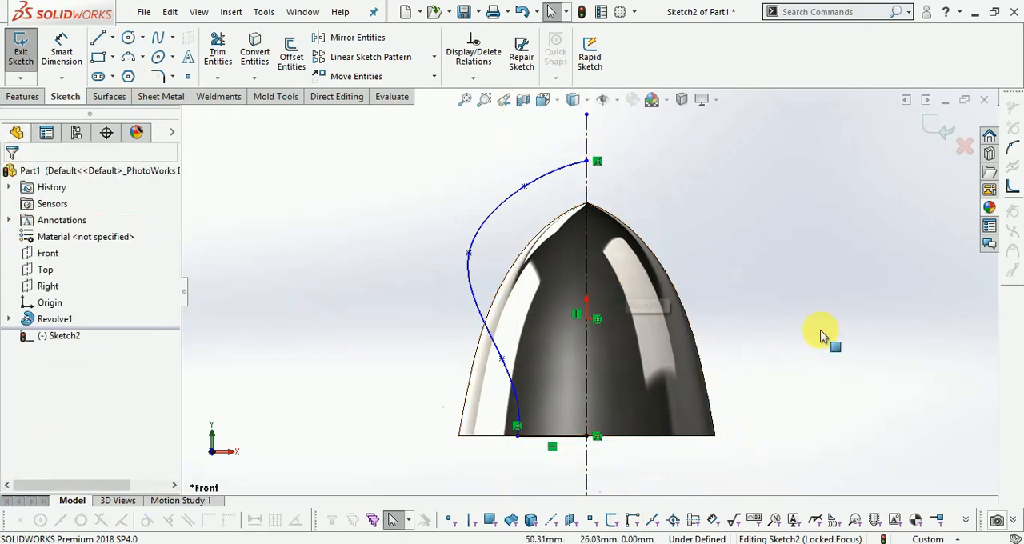
{"action": "scroll", "coordinate": [758, 255], "scroll_direction": "down", "scroll_amount": 1}
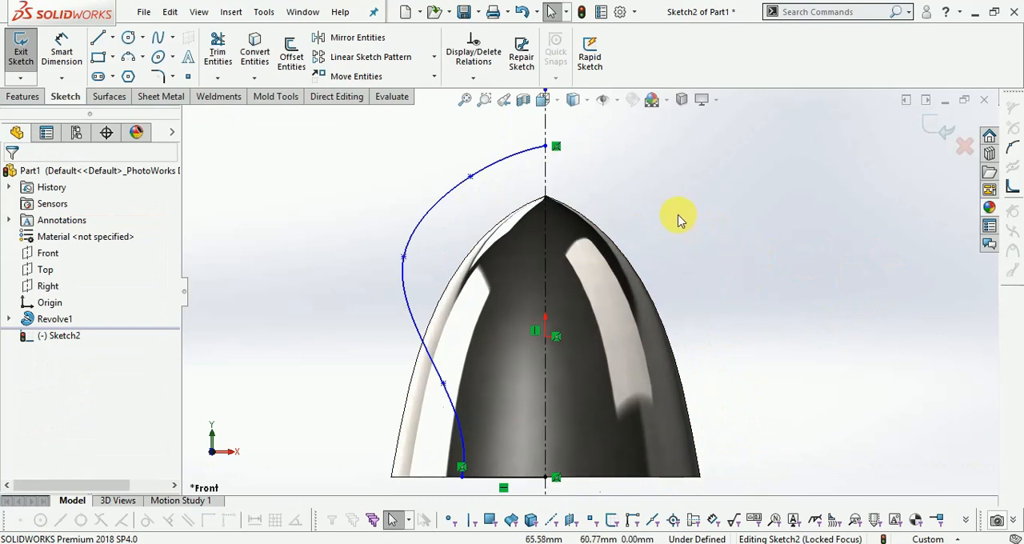
{"action": "scroll", "coordinate": [549, 212], "scroll_direction": "up", "scroll_amount": 1}
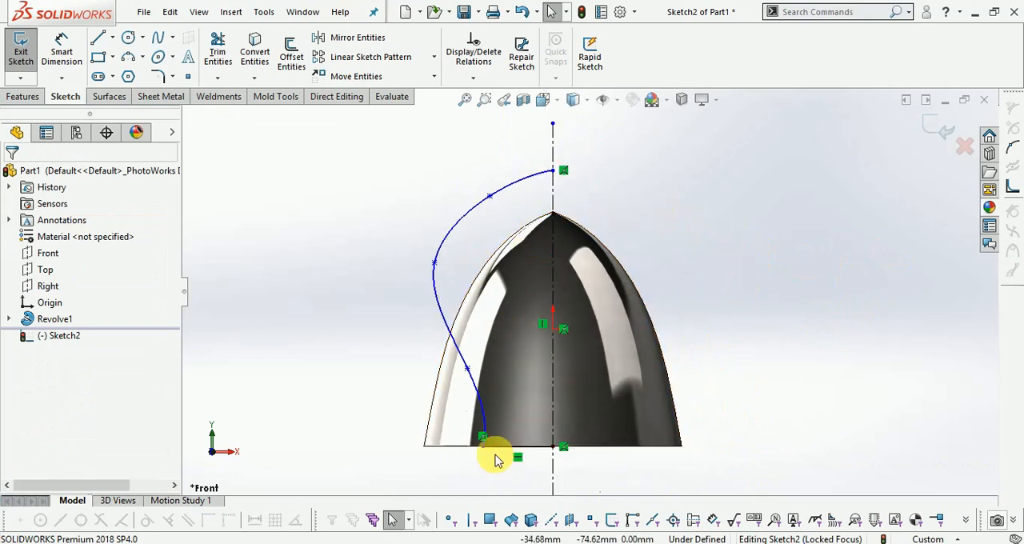
{"action": "left_click", "coordinate": [360, 44]}
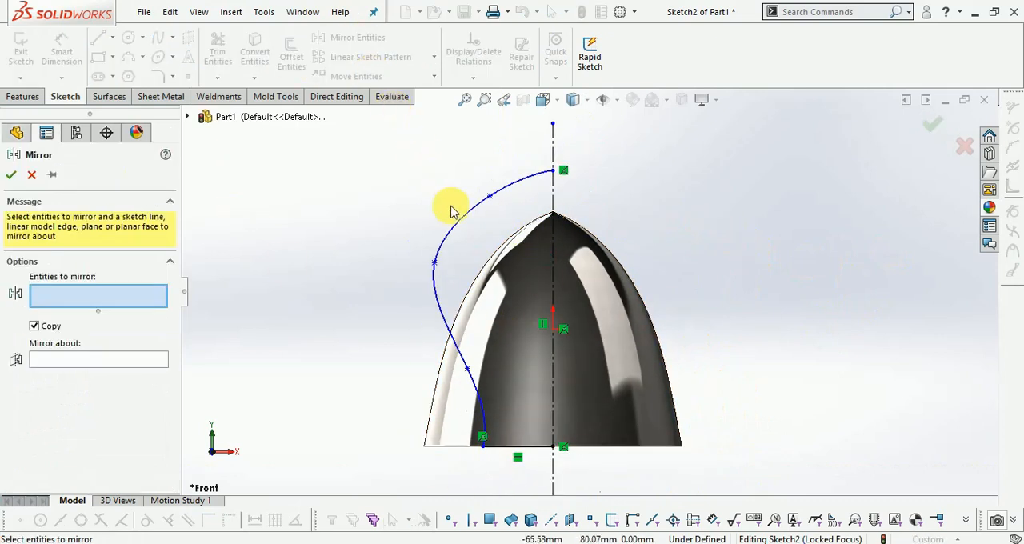
{"action": "left_click", "coordinate": [455, 220]}
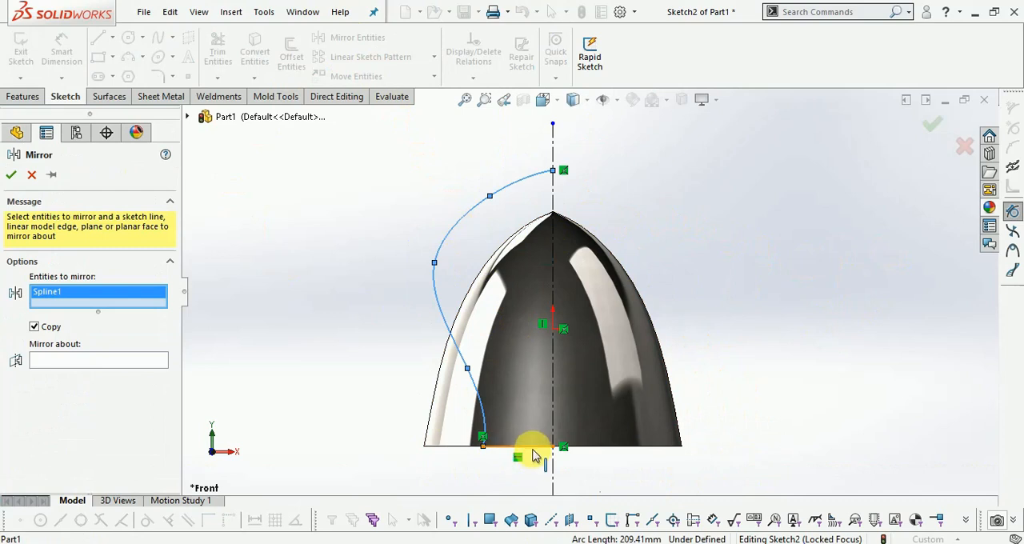
{"action": "left_click", "coordinate": [534, 456]}
{"action": "left_click", "coordinate": [88, 372]}
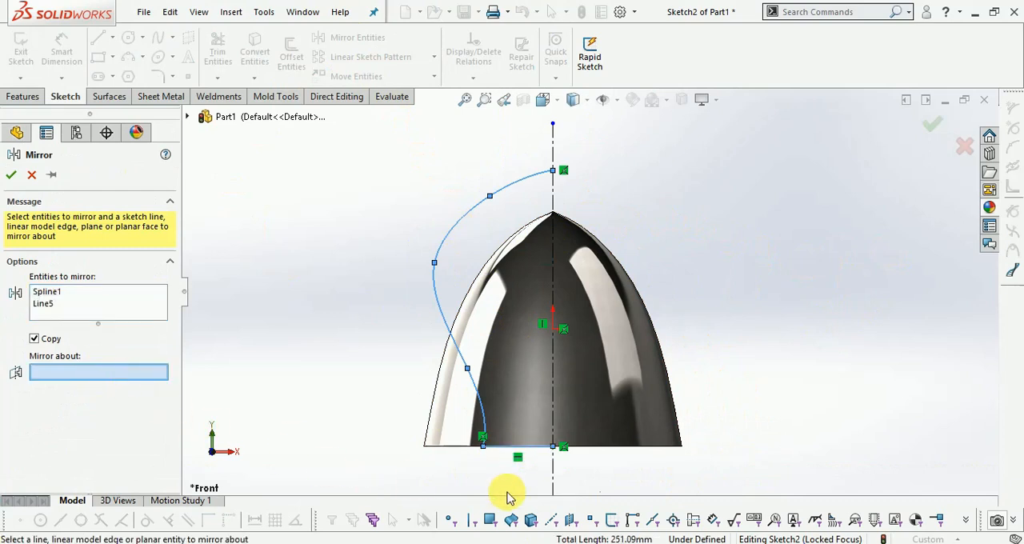
{"action": "left_click", "coordinate": [552, 478]}
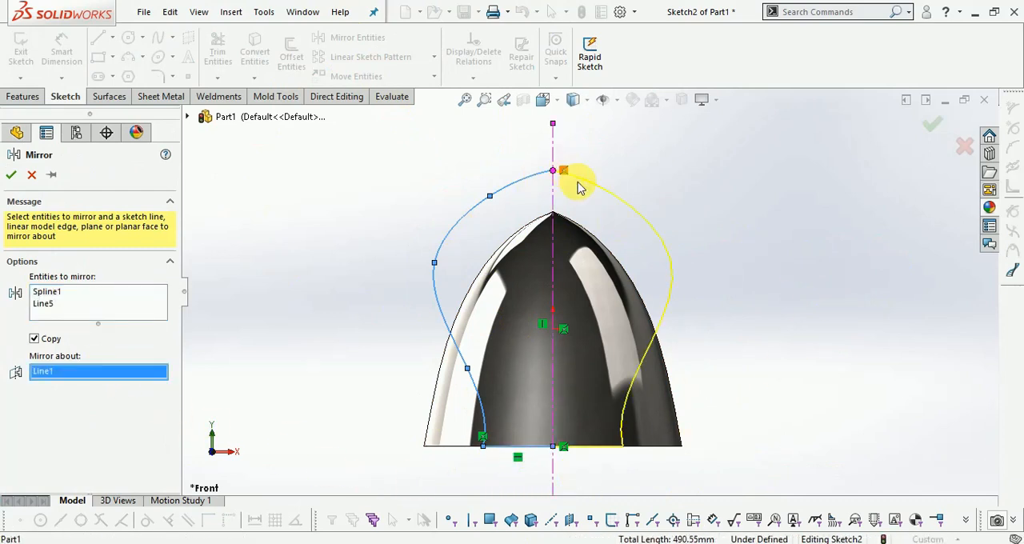
{"action": "left_click", "coordinate": [928, 126]}
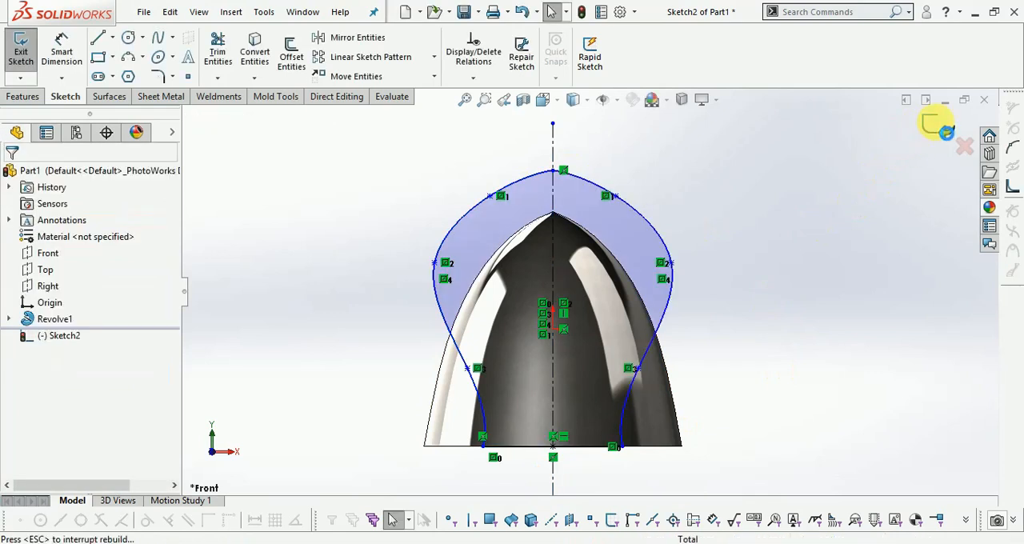
{"action": "left_click", "coordinate": [937, 127]}
{"action": "left_click", "coordinate": [806, 204]}
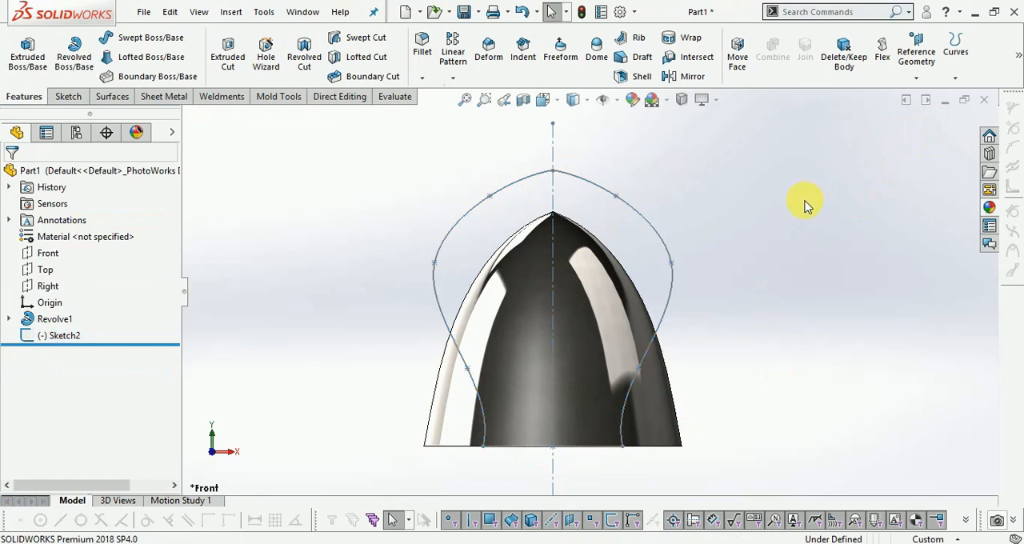
- Reopen the Front plane profile sketch, delete its vertical construction line and exit the sketch
{"action": "left_click", "coordinate": [557, 145]}
{"action": "left_click", "coordinate": [600, 74]}
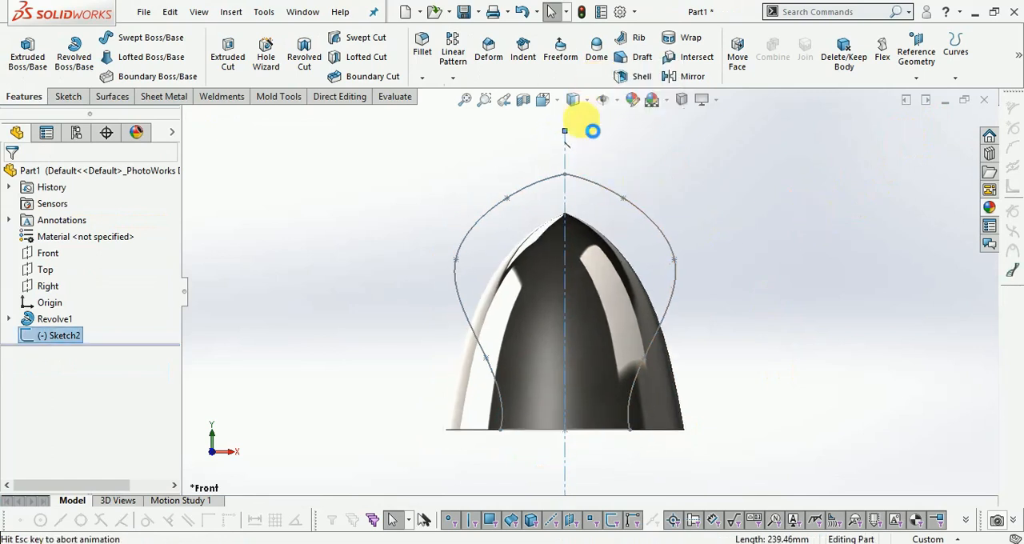
{"action": "scroll", "coordinate": [608, 176], "scroll_direction": "down", "scroll_amount": 1}
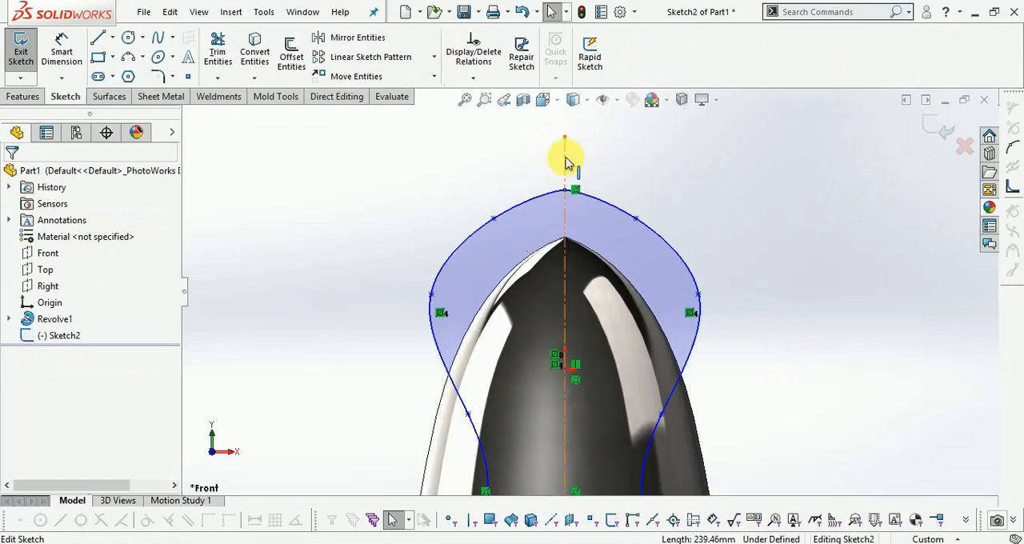
{"action": "left_click", "coordinate": [565, 160]}
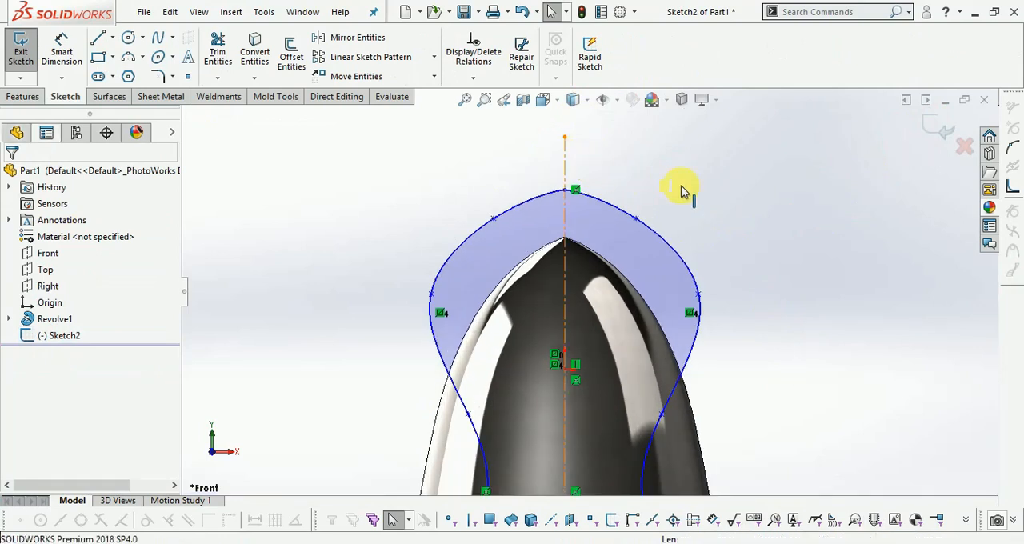
{"action": "left_click", "coordinate": [722, 190]}
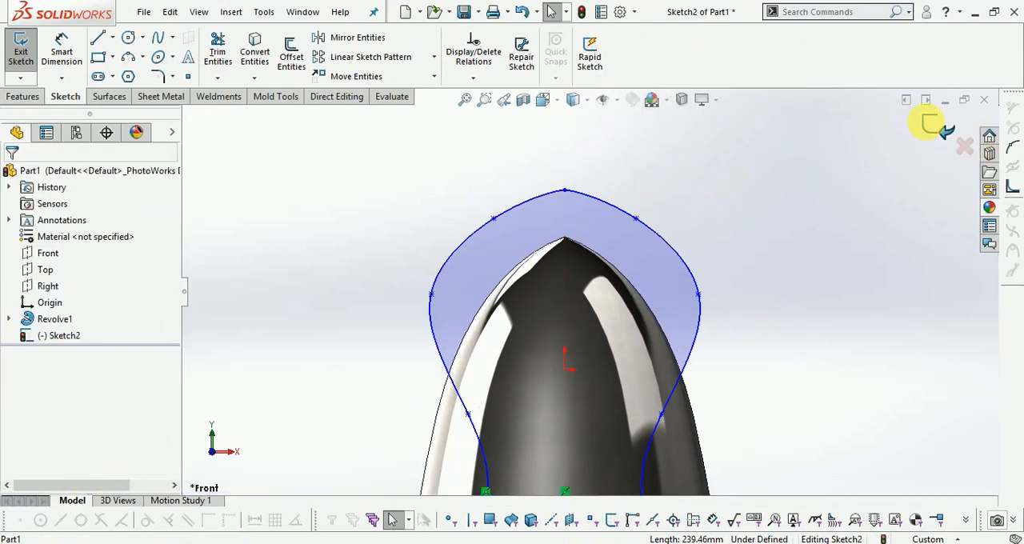
{"action": "left_click", "coordinate": [928, 124]}
{"action": "scroll", "coordinate": [772, 224], "scroll_direction": "up", "scroll_amount": 1}
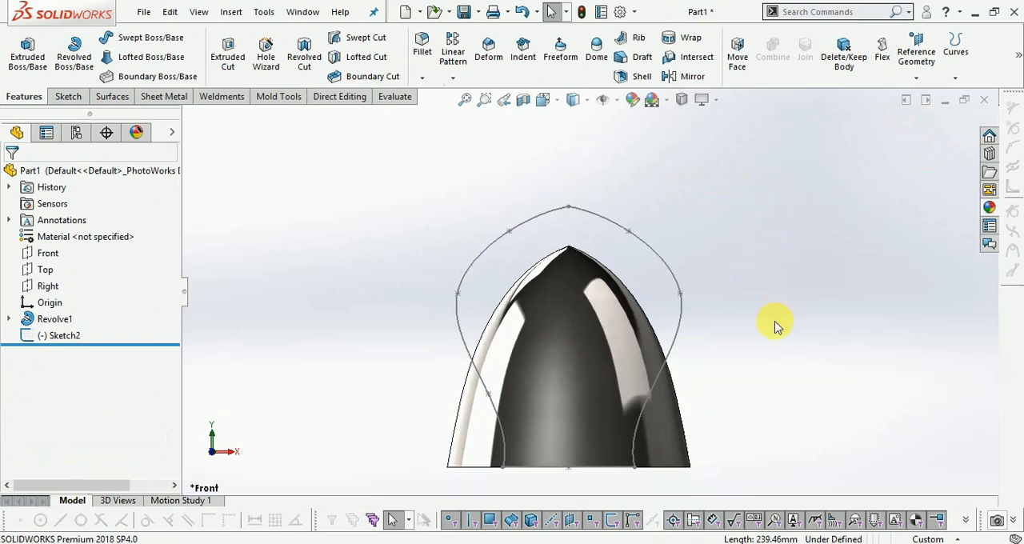
{"action": "mouse_move", "coordinate": [680, 364]}
{"action": "middle_mouse_down"}
{"action": "mouse_move", "coordinate": [661, 389]}
{"action": "mouse_move", "coordinate": [675, 377]}
{"action": "mouse_move", "coordinate": [664, 352]}
{"action": "middle_mouse_up"}
{"action": "scroll", "coordinate": [654, 290], "scroll_direction": "up", "scroll_amount": 3}
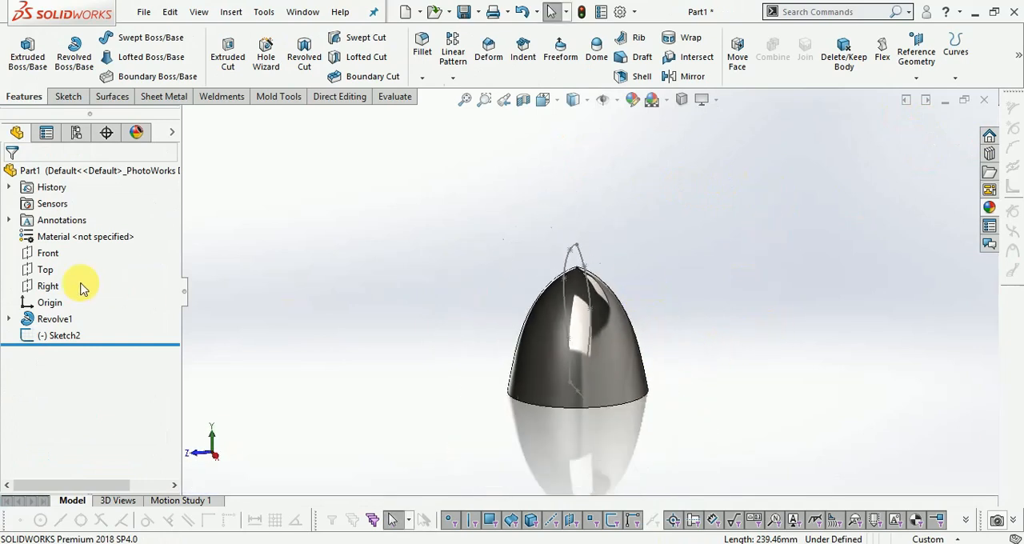
{"action": "left_click", "coordinate": [44, 286]}
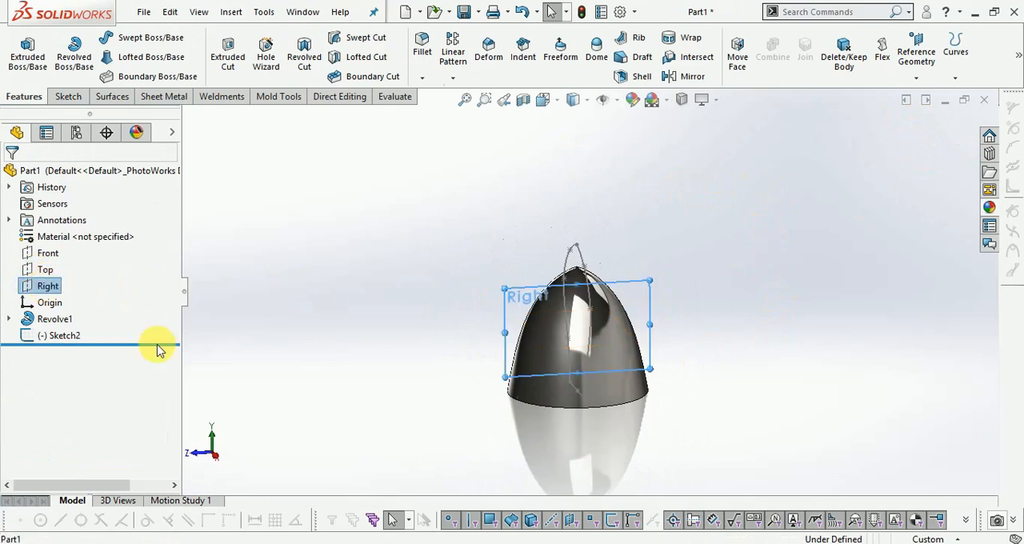
{"action": "middle_click_drag", "start_coordinate": [648, 352], "coordinate": [629, 327]}
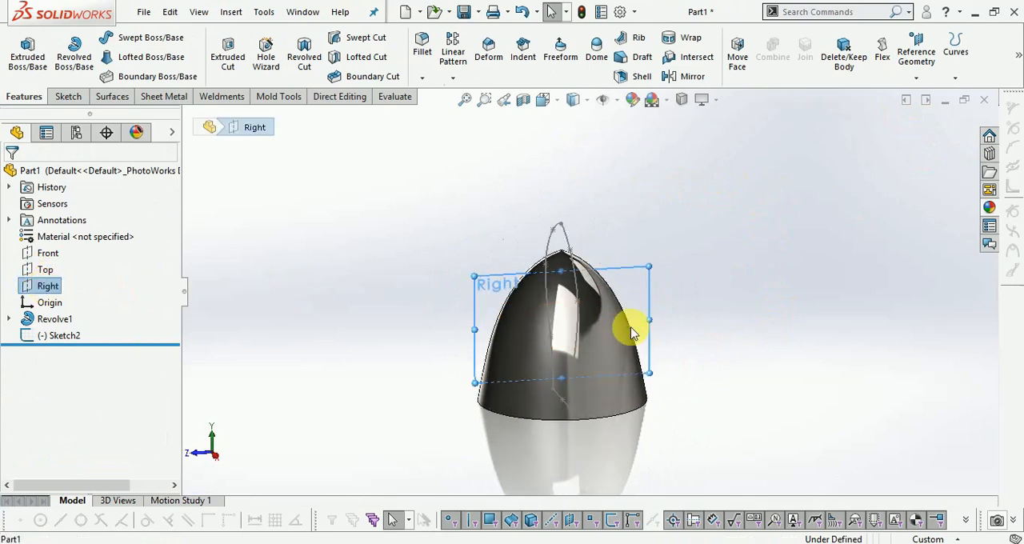
{"action": "left_click", "coordinate": [68, 96]}
{"action": "left_click", "coordinate": [21, 44]}
{"action": "scroll", "coordinate": [624, 301], "scroll_direction": "down", "scroll_amount": 2}
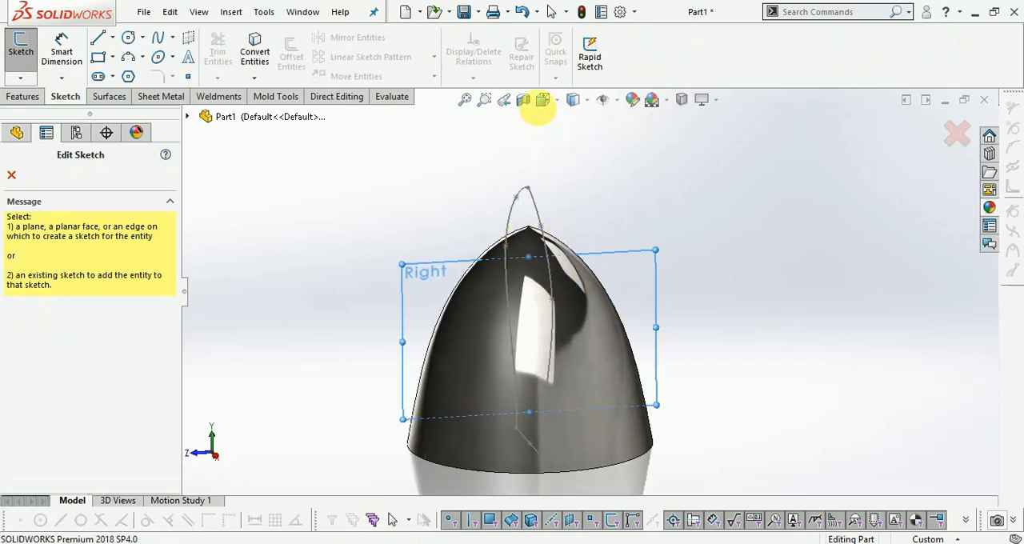
{"action": "left_click", "coordinate": [542, 99]}
{"action": "left_click", "coordinate": [590, 166]}
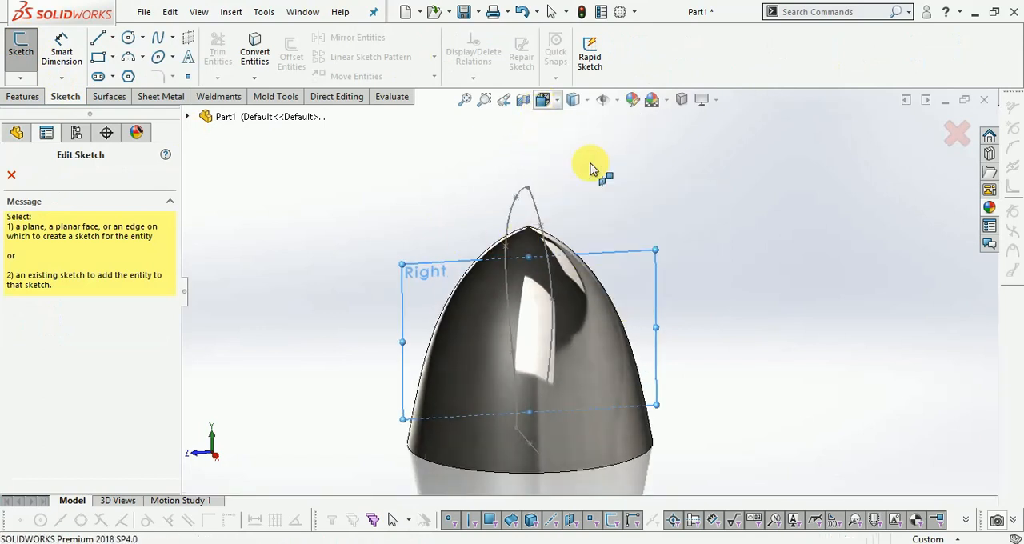
{"action": "scroll", "coordinate": [634, 206], "scroll_direction": "down", "scroll_amount": 1}
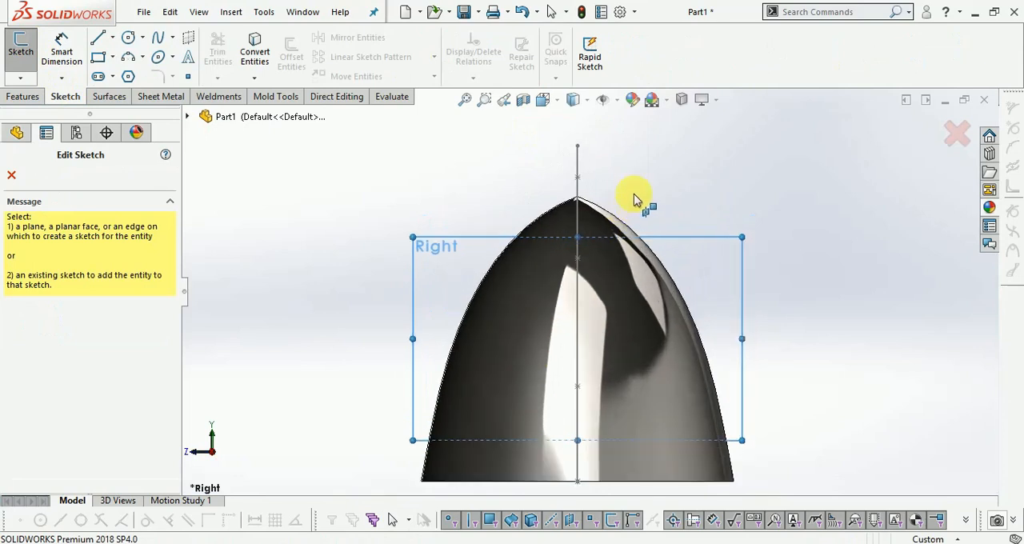
{"action": "left_click", "coordinate": [159, 40]}
{"action": "scroll", "coordinate": [520, 189], "scroll_direction": "up", "scroll_amount": 1}
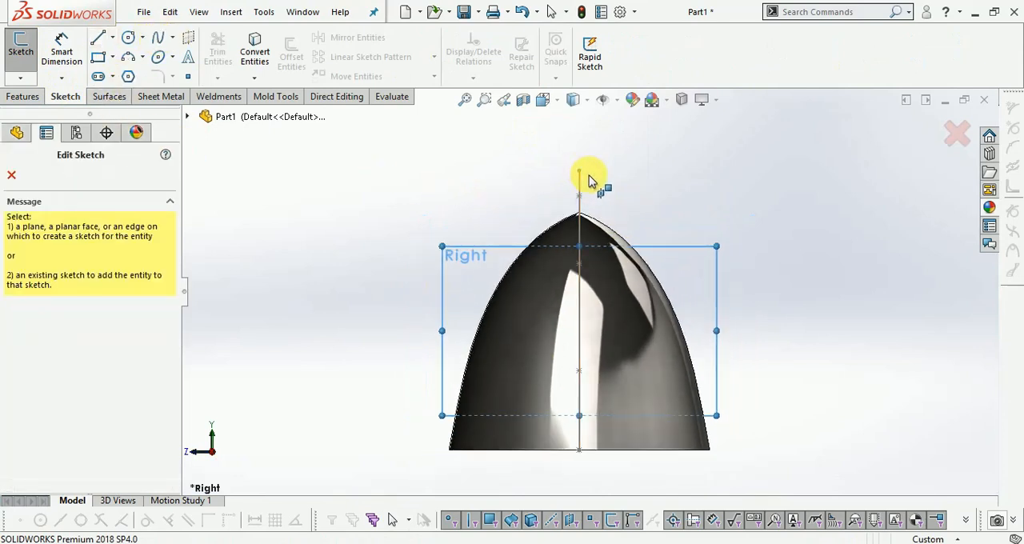
{"action": "scroll", "coordinate": [560, 184], "scroll_direction": "up", "scroll_amount": 1}
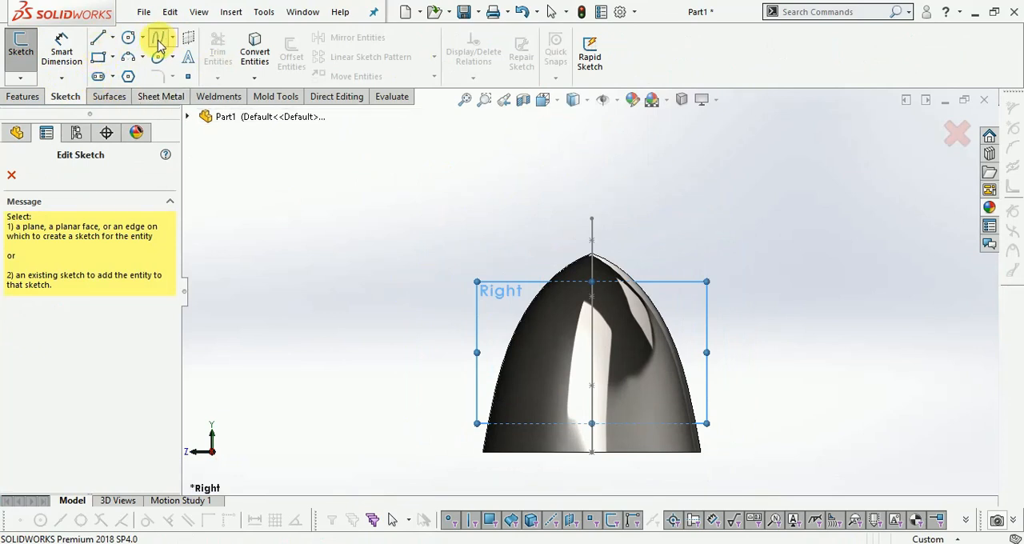
{"action": "left_click", "coordinate": [955, 134]}
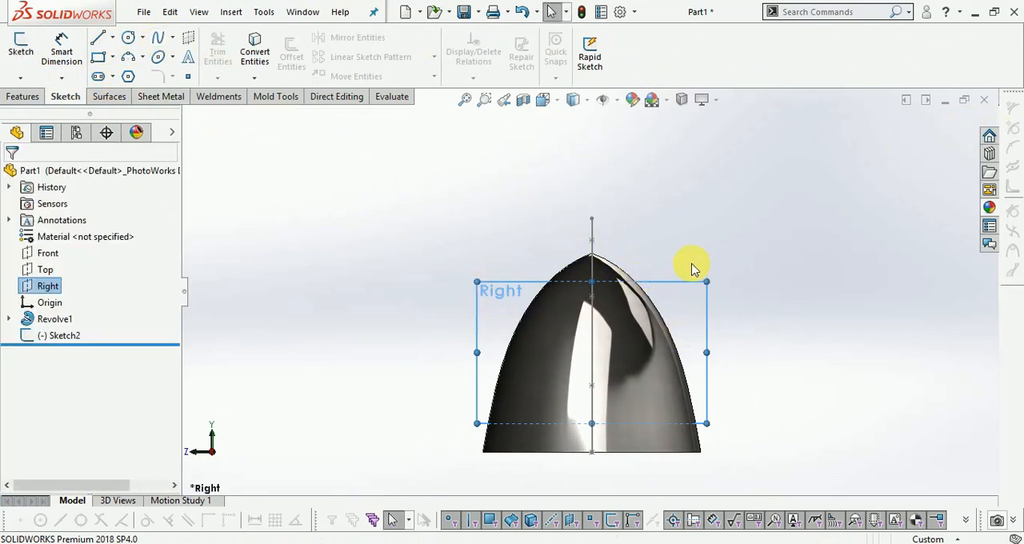
{"action": "left_click", "coordinate": [276, 200]}
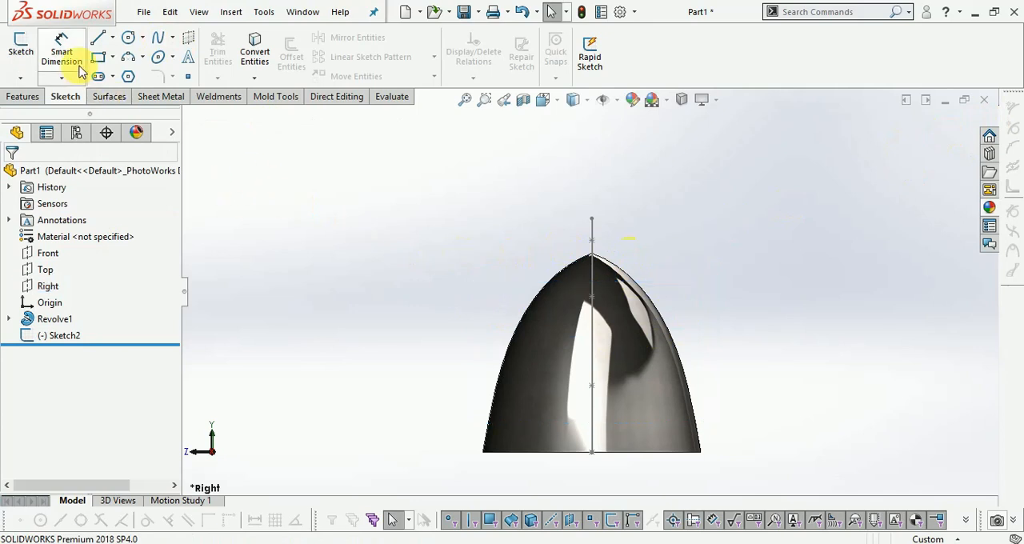
- Sketch a four-point spline on the Right plane from about 80 mm left of the axis, level with the Front profile's apex, to the dome's base edge
{"action": "left_click", "coordinate": [23, 64]}
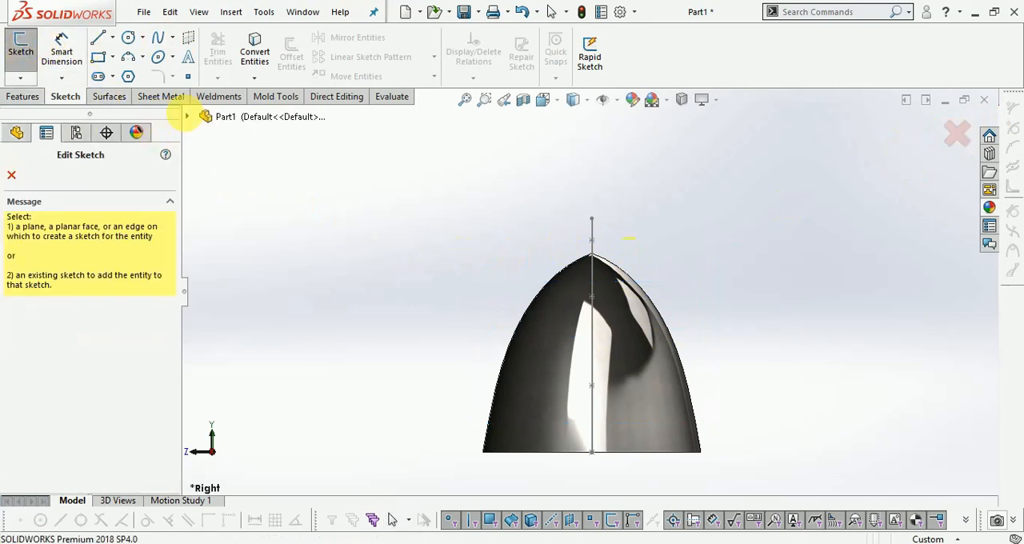
{"action": "left_click", "coordinate": [207, 117]}
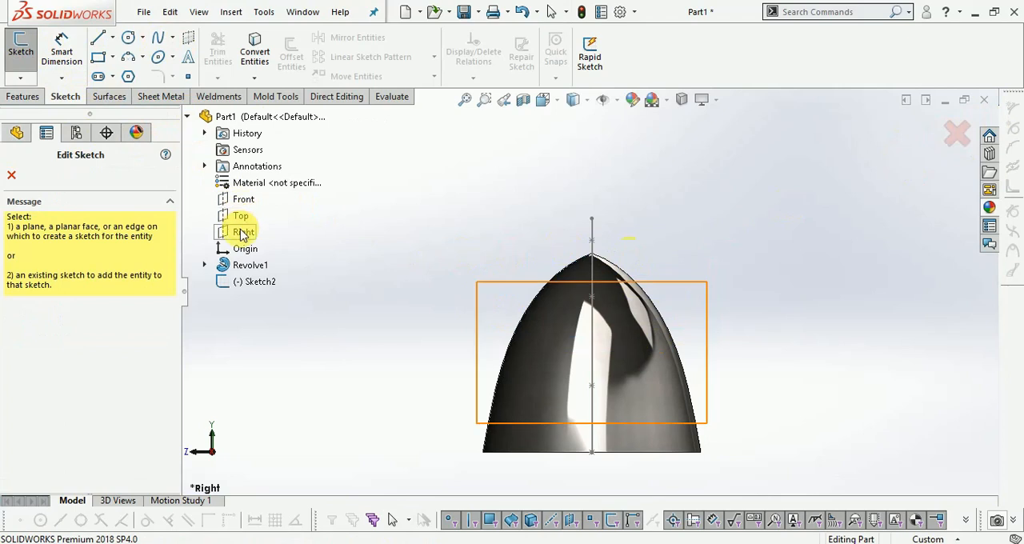
{"action": "left_click", "coordinate": [240, 231]}
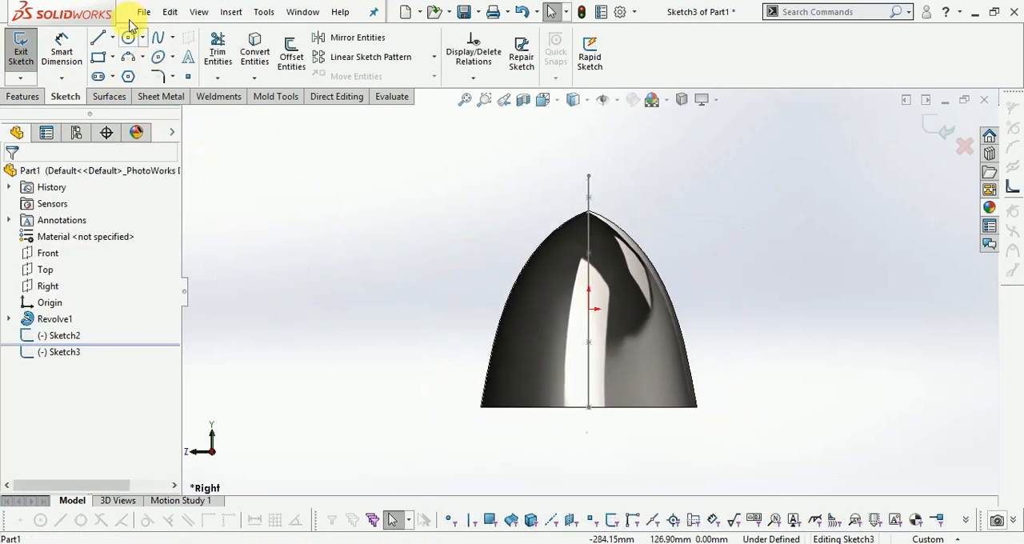
{"action": "left_click", "coordinate": [157, 40]}
{"action": "scroll", "coordinate": [636, 212], "scroll_direction": "down", "scroll_amount": 1}
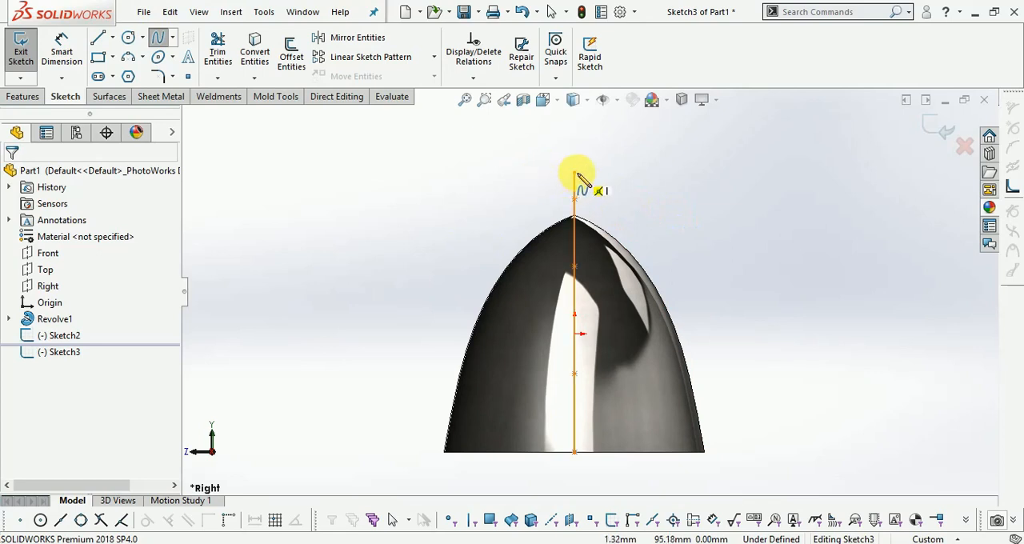
{"action": "left_click", "coordinate": [437, 173]}
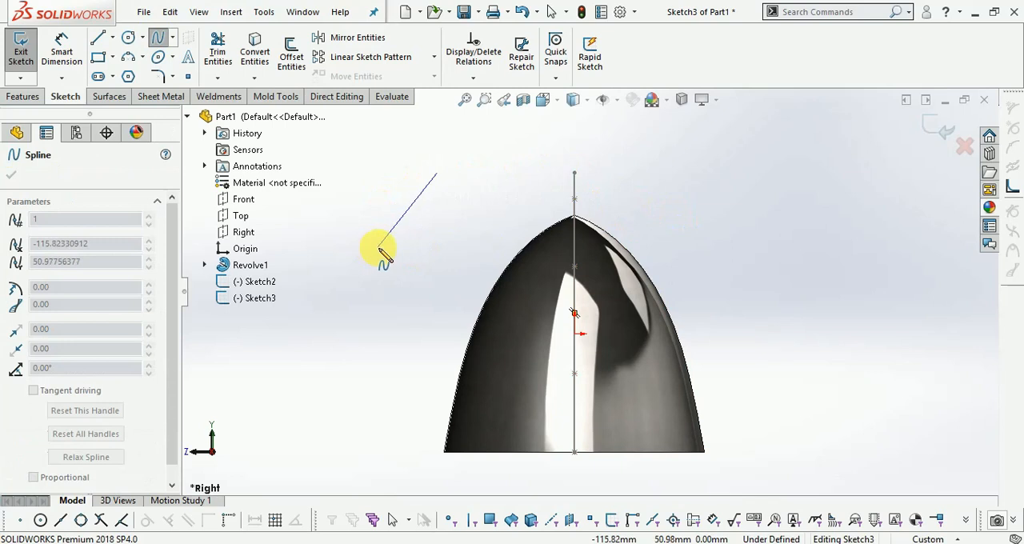
{"action": "left_click", "coordinate": [376, 224]}
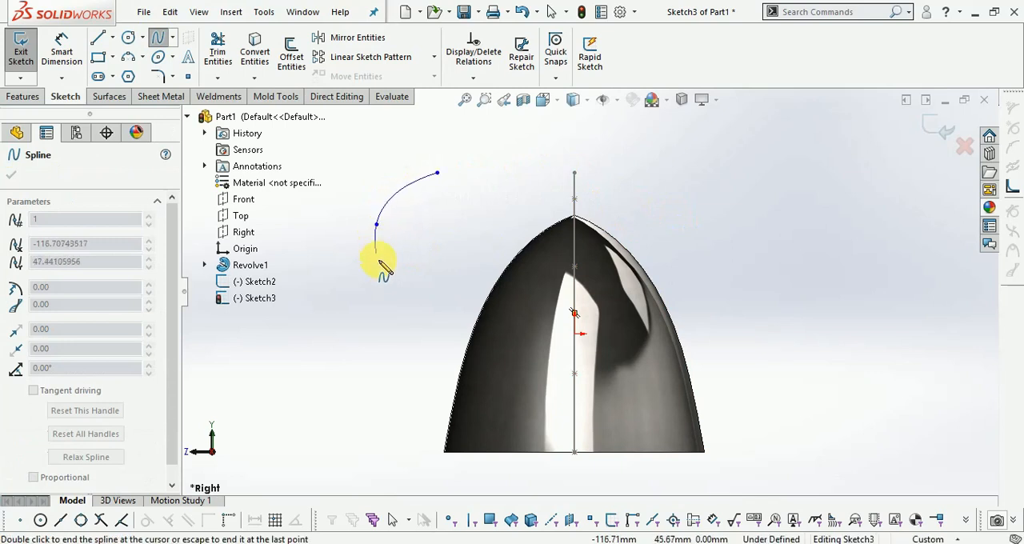
{"action": "left_click", "coordinate": [410, 324]}
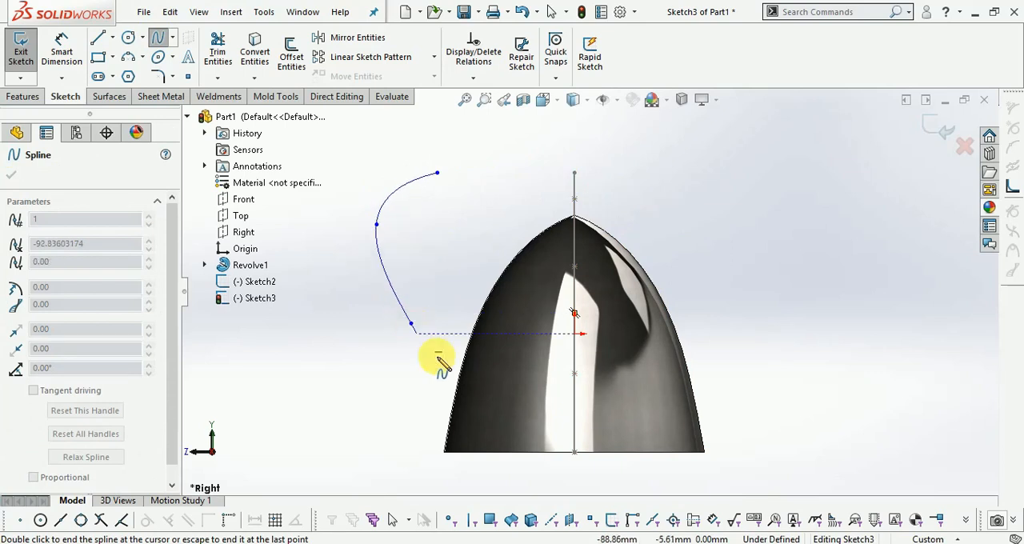
{"action": "double_click", "coordinate": [510, 453]}
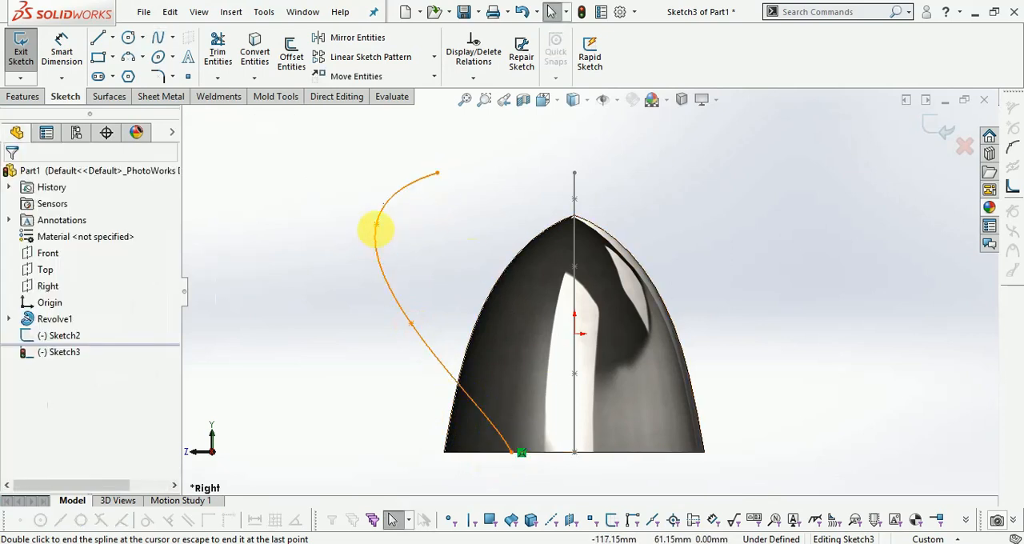
- Move the spline's two middle points downward, the lower one to about 80 mm from the axis and 6 mm below the origin, and exit the sketch
{"action": "left_click", "coordinate": [377, 225]}
{"action": "left_click_drag", "start_coordinate": [377, 226], "coordinate": [439, 344]}
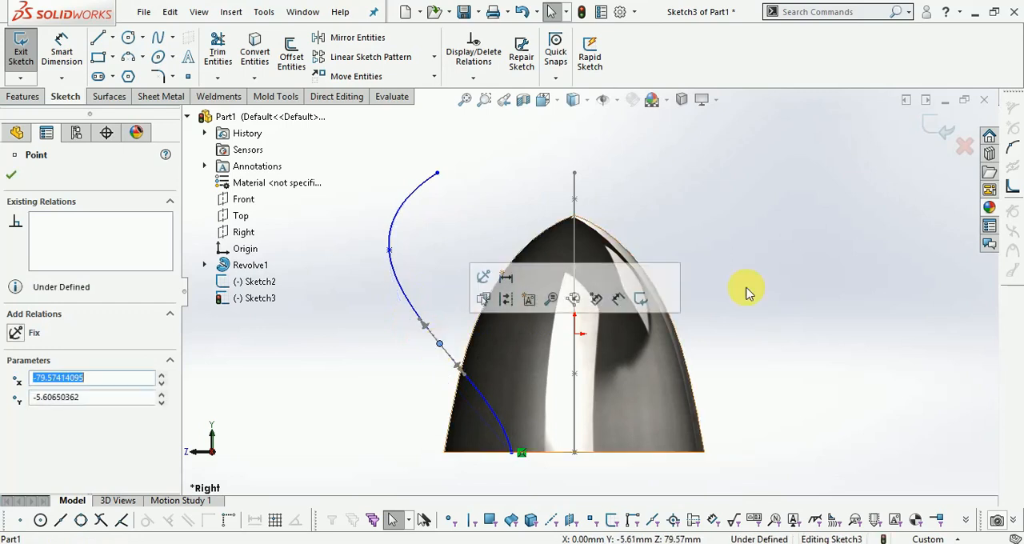
{"action": "left_click", "coordinate": [944, 127]}
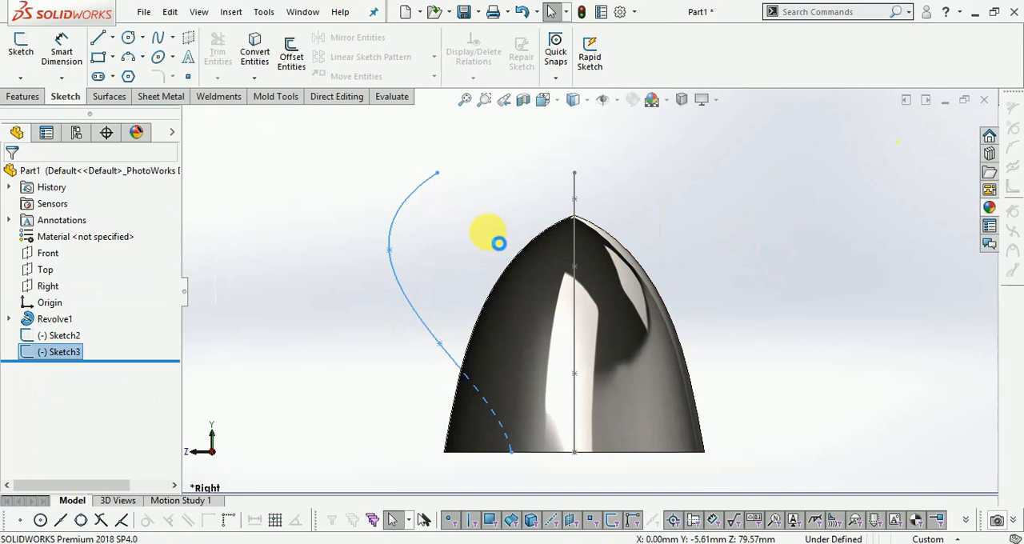
{"action": "middle_click_drag", "start_coordinate": [498, 240], "coordinate": [586, 186]}
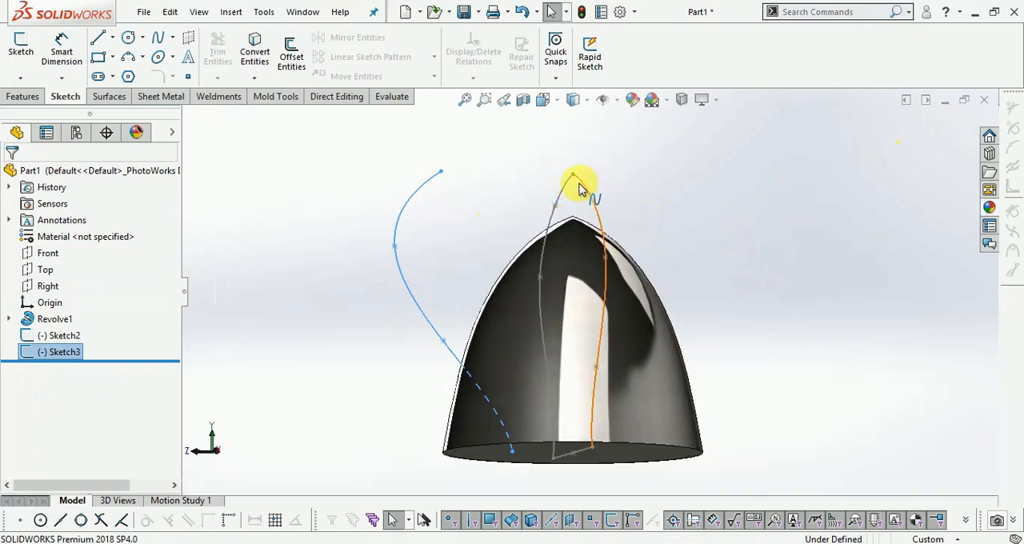
- Reopen the Front plane profile sketch, dimension its apex 95 mm above the origin and exit the sketch
{"action": "double_click", "coordinate": [579, 184]}
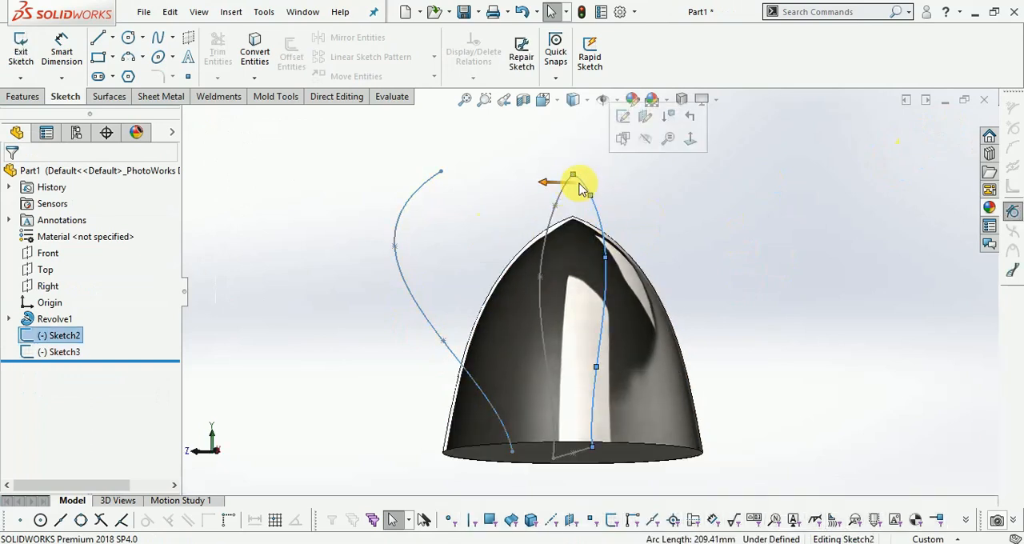
{"action": "right_click", "coordinate": [46, 336]}
{"action": "left_click", "coordinate": [67, 258]}
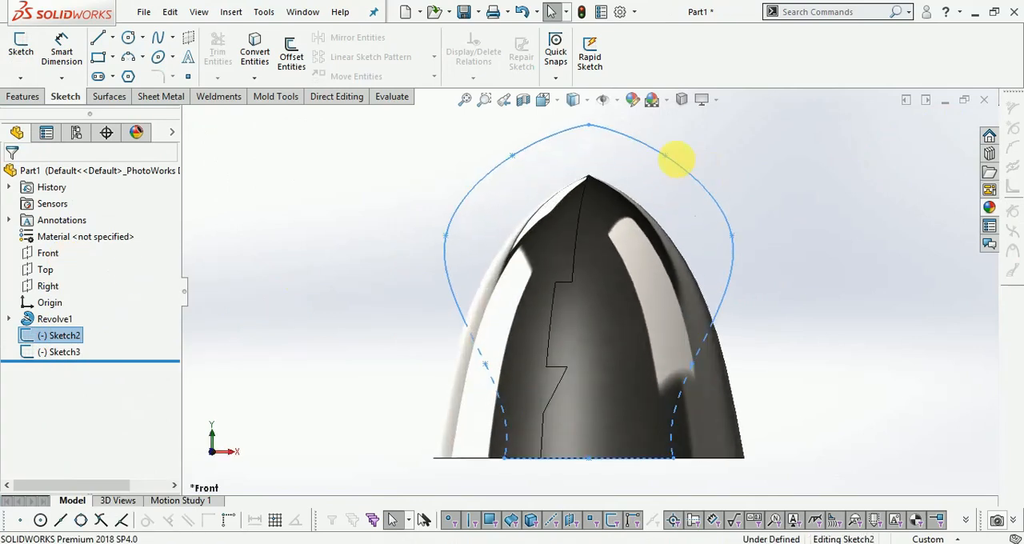
{"action": "scroll", "coordinate": [614, 129], "scroll_direction": "down", "scroll_amount": 1}
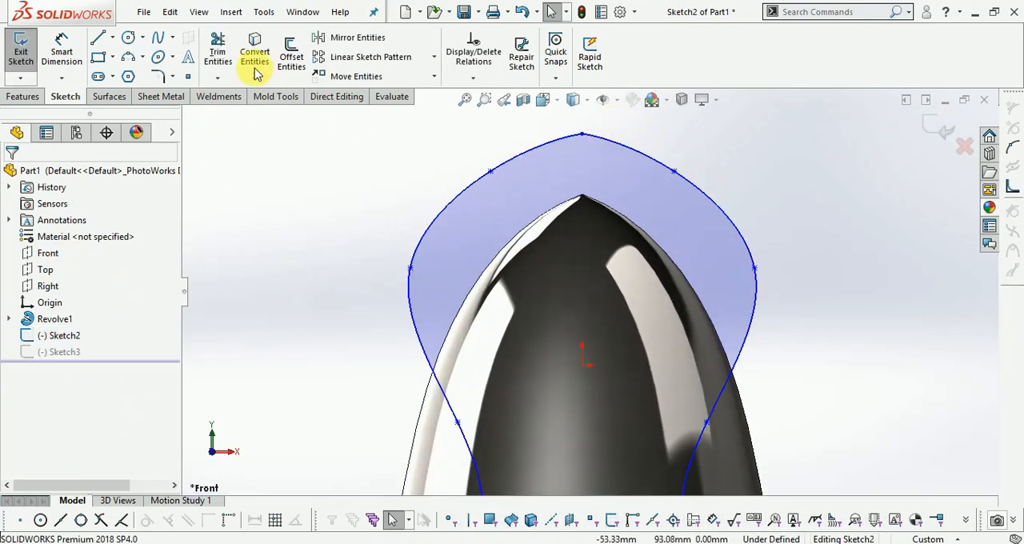
{"action": "left_click", "coordinate": [64, 50]}
{"action": "left_click", "coordinate": [582, 365]}
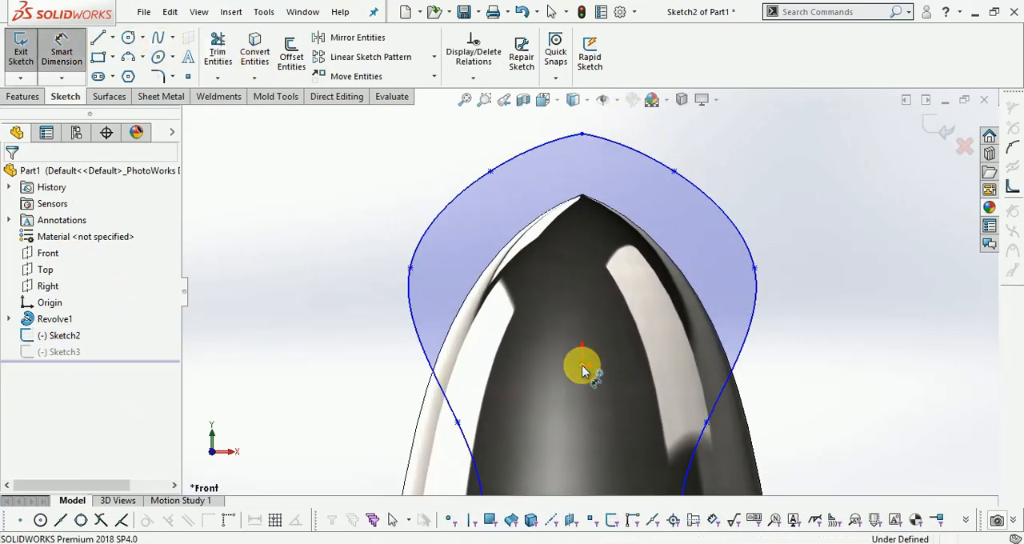
{"action": "left_click", "coordinate": [583, 136]}
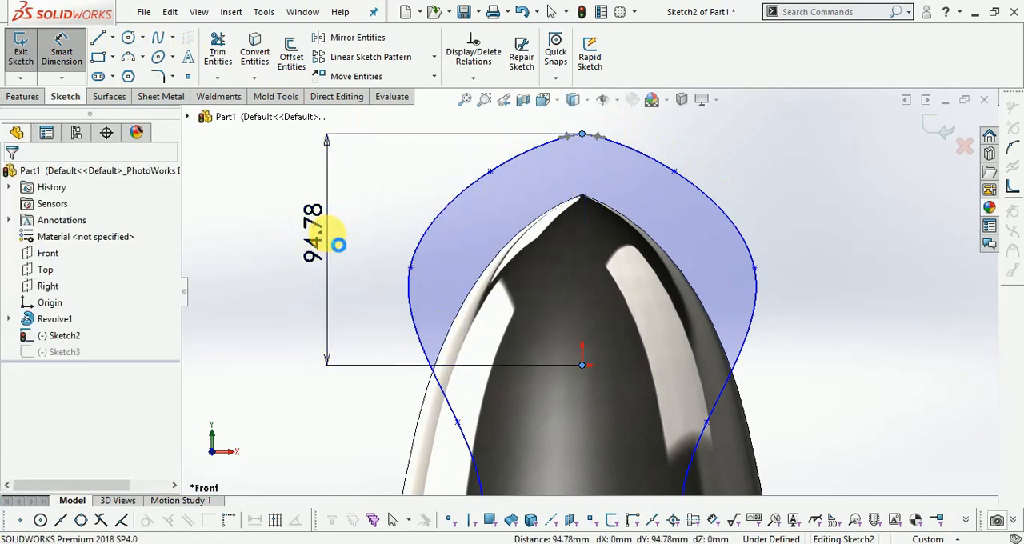
{"action": "left_click", "coordinate": [331, 232]}
{"action": "type", "text": "95"}
{"action": "key", "text": "Return"}
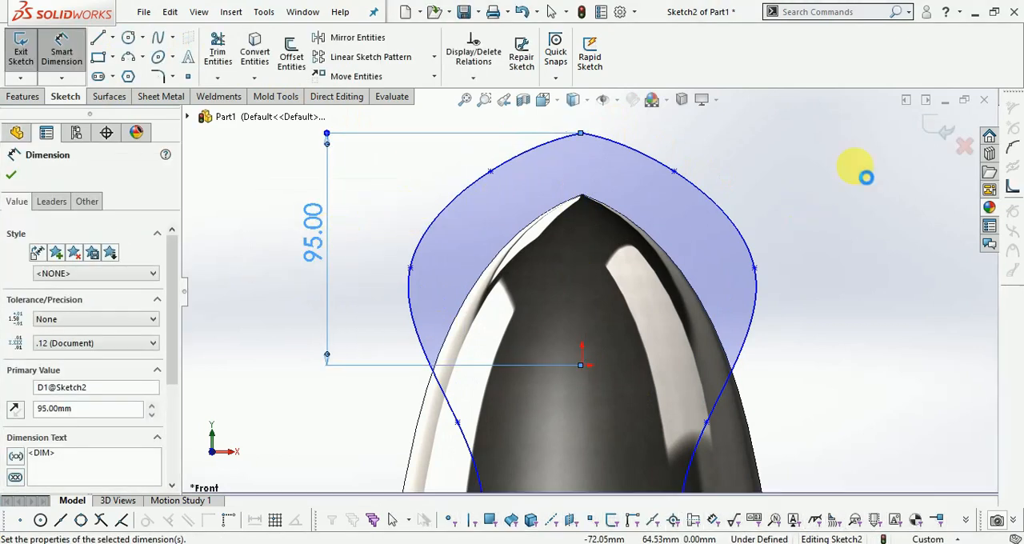
{"action": "left_click", "coordinate": [937, 130]}
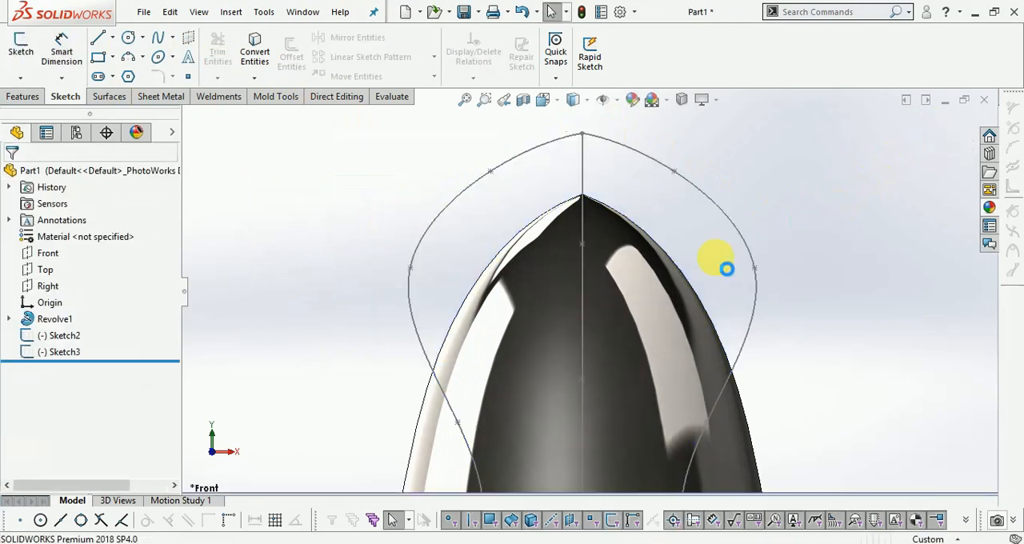
- Reopen the Right plane spline sketch, dimension the spline's upper endpoint 95 mm above the origin and exit the sketch
{"action": "scroll", "coordinate": [712, 256], "scroll_direction": "up", "scroll_amount": 1}
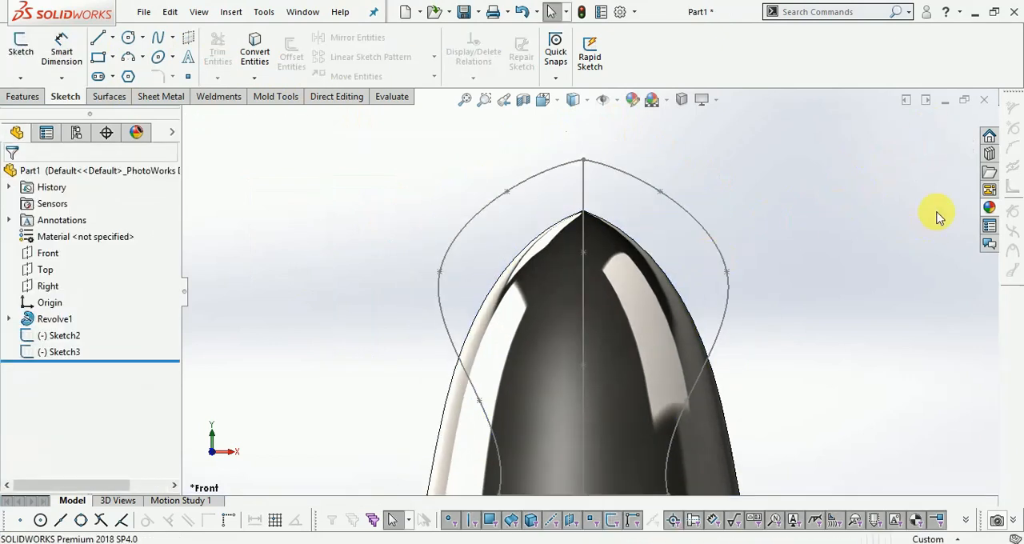
{"action": "right_click", "coordinate": [50, 352]}
{"action": "left_click", "coordinate": [73, 263]}
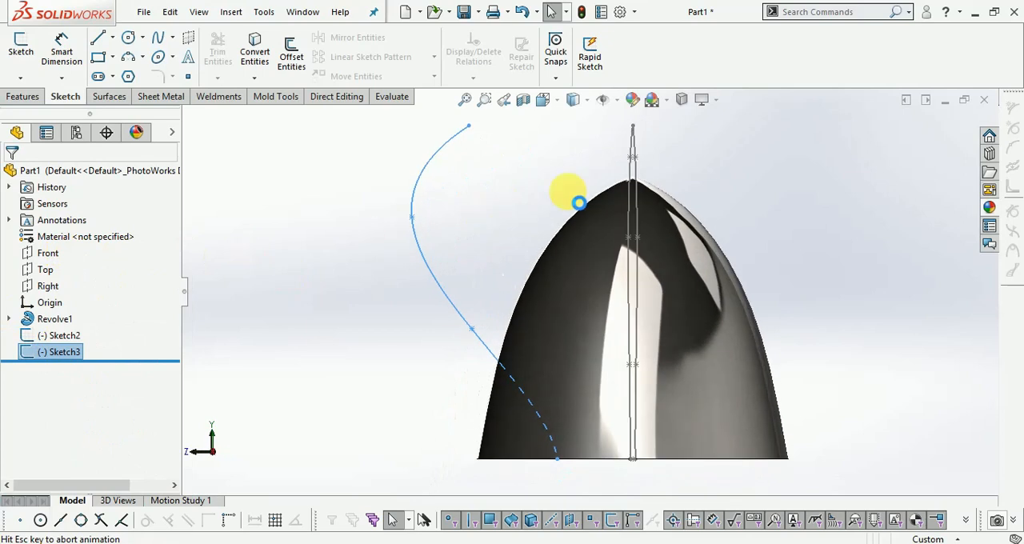
{"action": "left_click", "coordinate": [61, 52]}
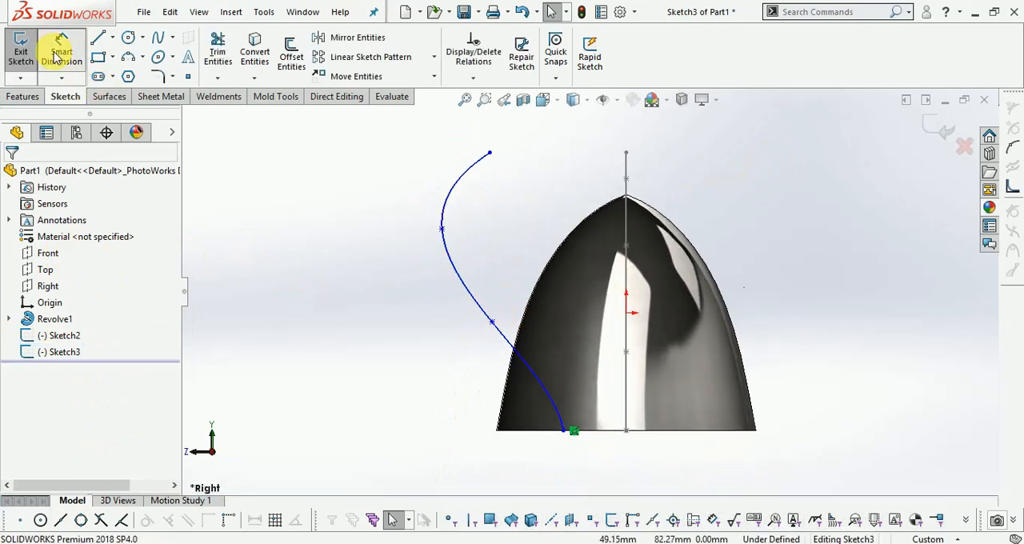
{"action": "left_click", "coordinate": [489, 153]}
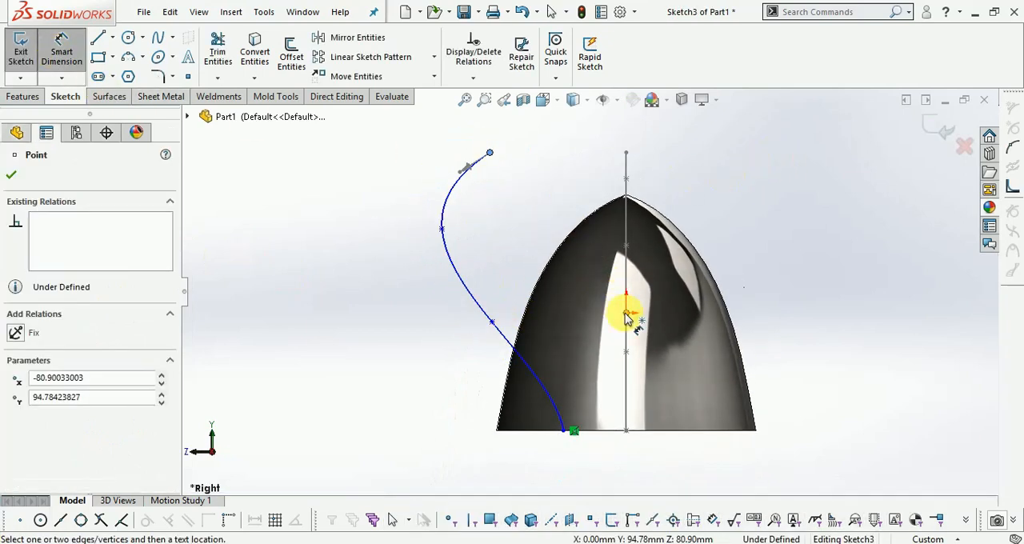
{"action": "left_click", "coordinate": [629, 312]}
{"action": "left_click", "coordinate": [794, 240]}
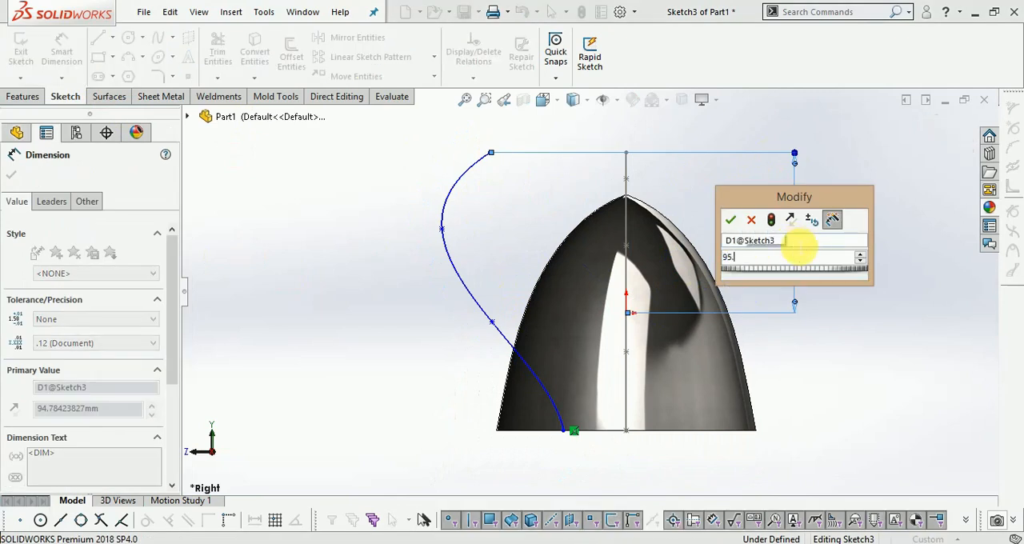
{"action": "key", "text": "Return"}
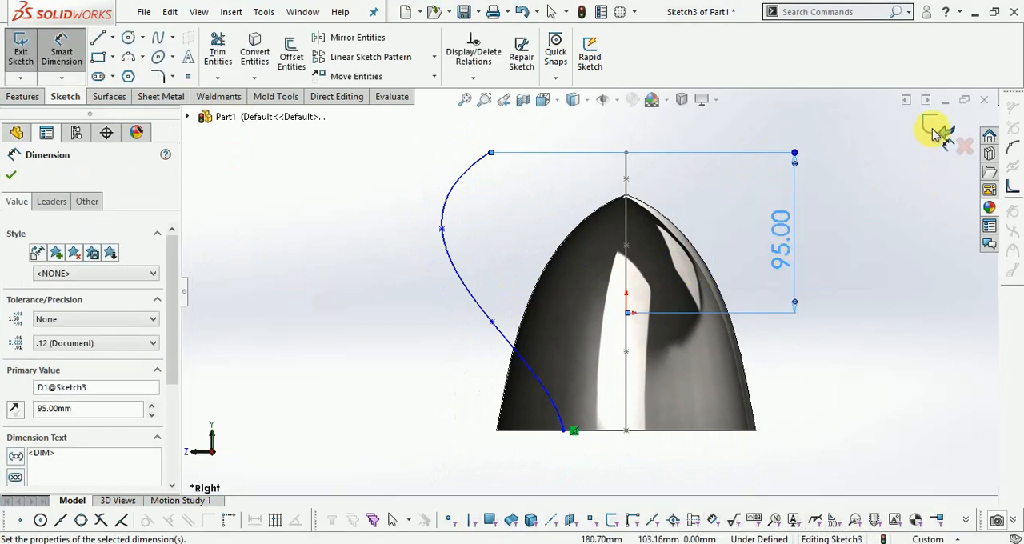
{"action": "left_click", "coordinate": [936, 128]}
- Create a sketch-on-sketch projected curve from the Front plane profile and the Right plane spline
{"action": "scroll", "coordinate": [661, 178], "scroll_direction": "down", "scroll_amount": 2}
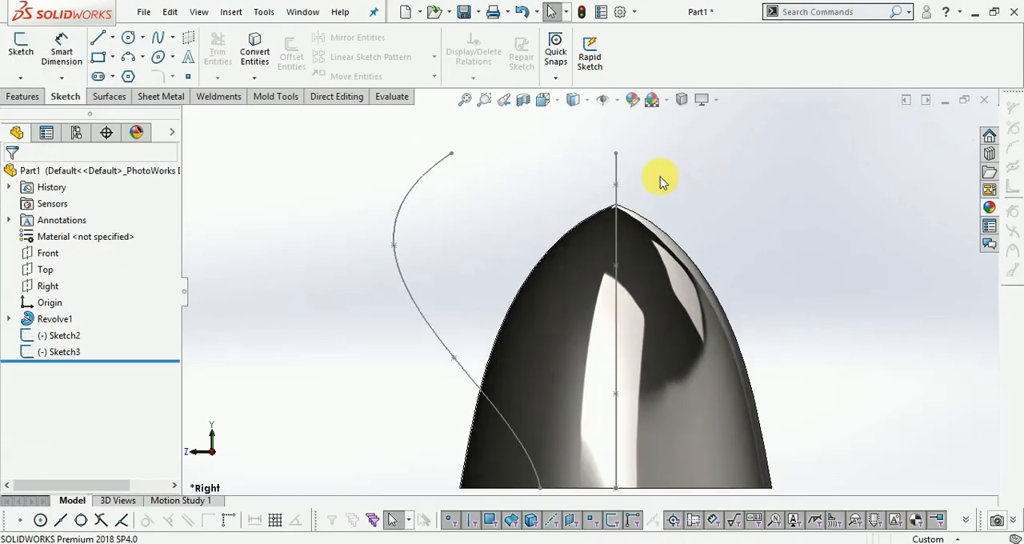
{"action": "left_click", "coordinate": [545, 101]}
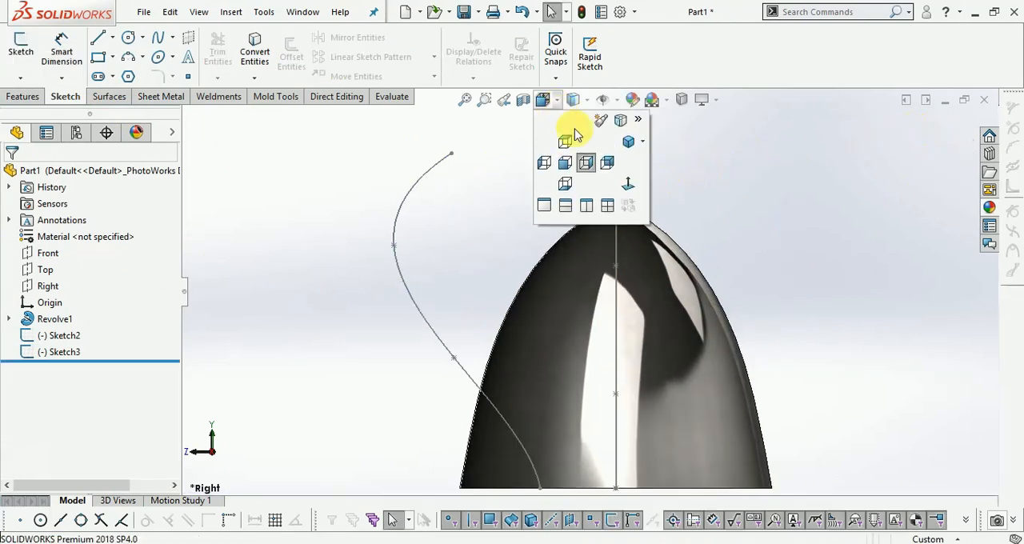
{"action": "left_click", "coordinate": [627, 142]}
{"action": "scroll", "coordinate": [668, 223], "scroll_direction": "down", "scroll_amount": 1}
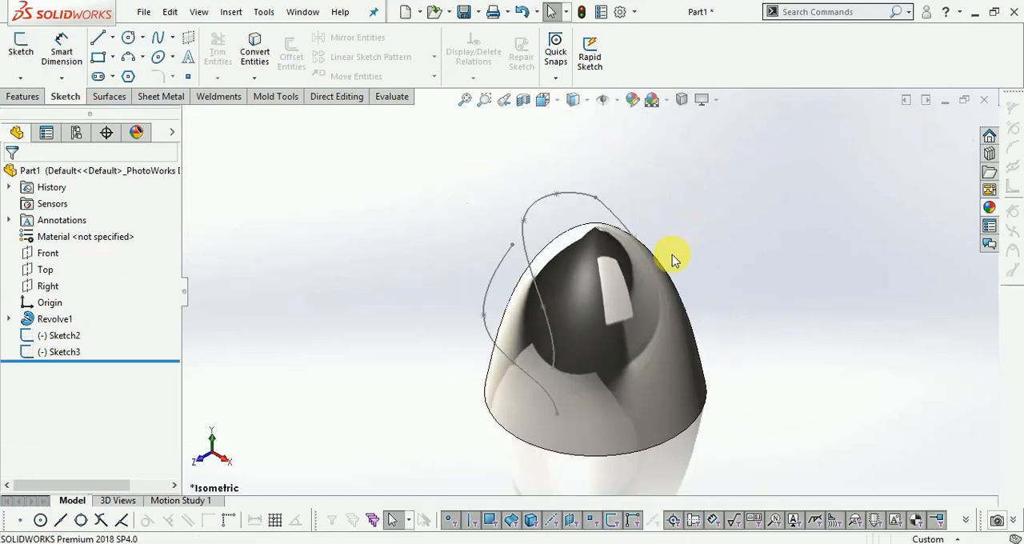
{"action": "left_click", "coordinate": [23, 96]}
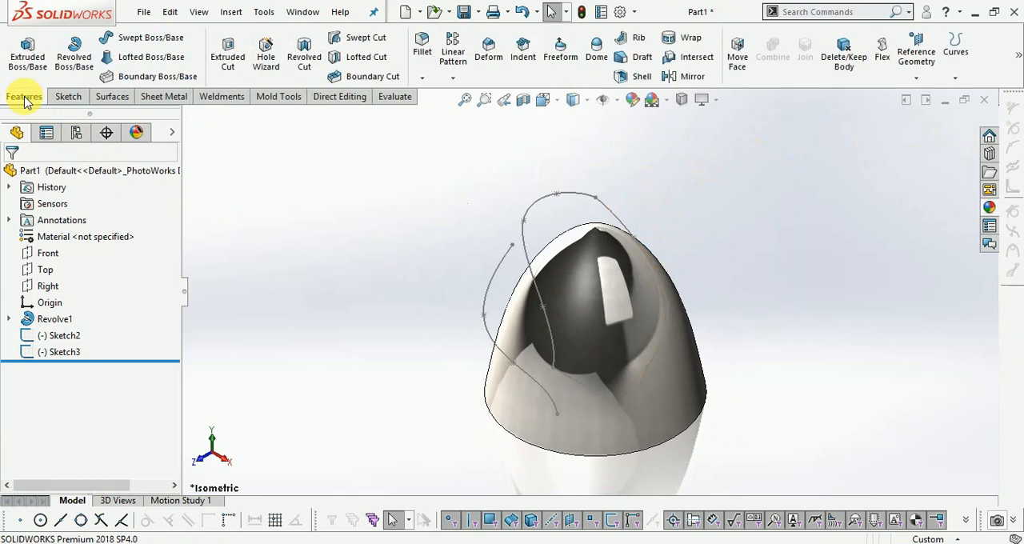
{"action": "left_click", "coordinate": [944, 79]}
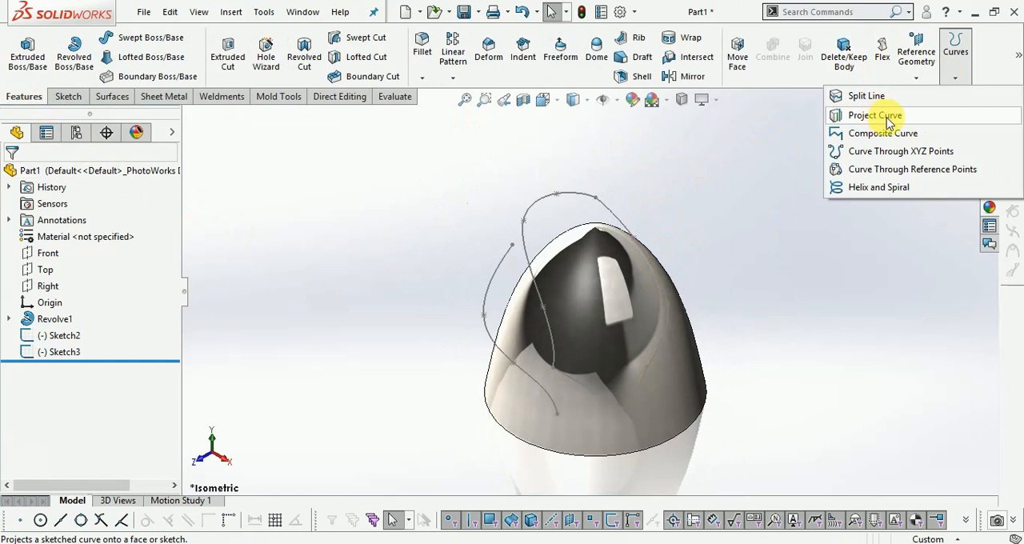
{"action": "left_click", "coordinate": [874, 116]}
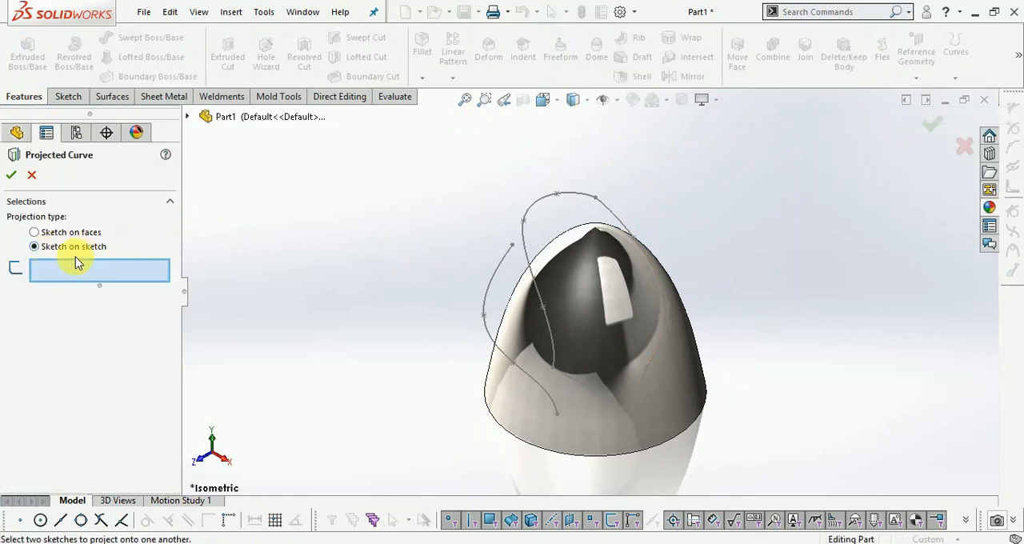
{"action": "left_click", "coordinate": [534, 217]}
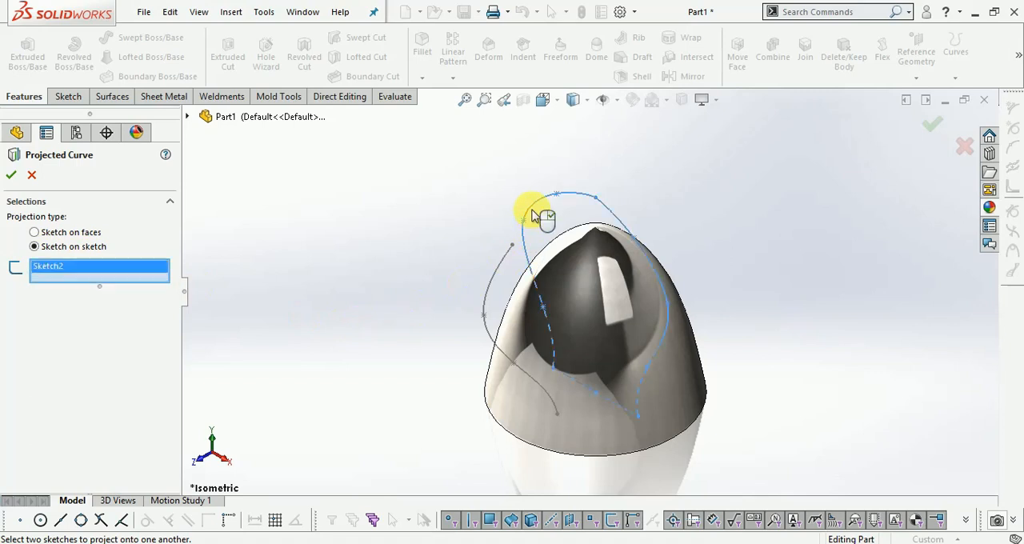
{"action": "left_click", "coordinate": [489, 292]}
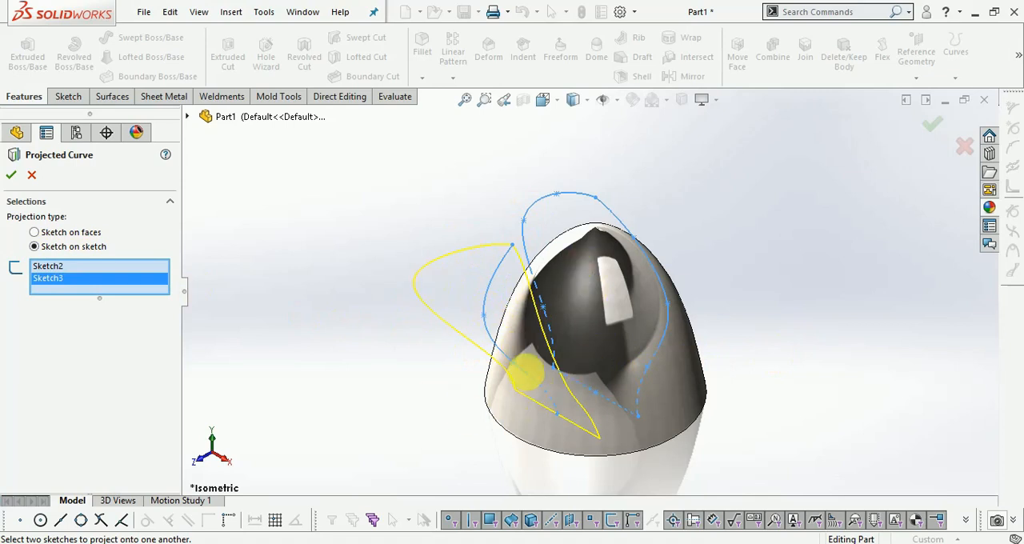
{"action": "left_click", "coordinate": [12, 176]}
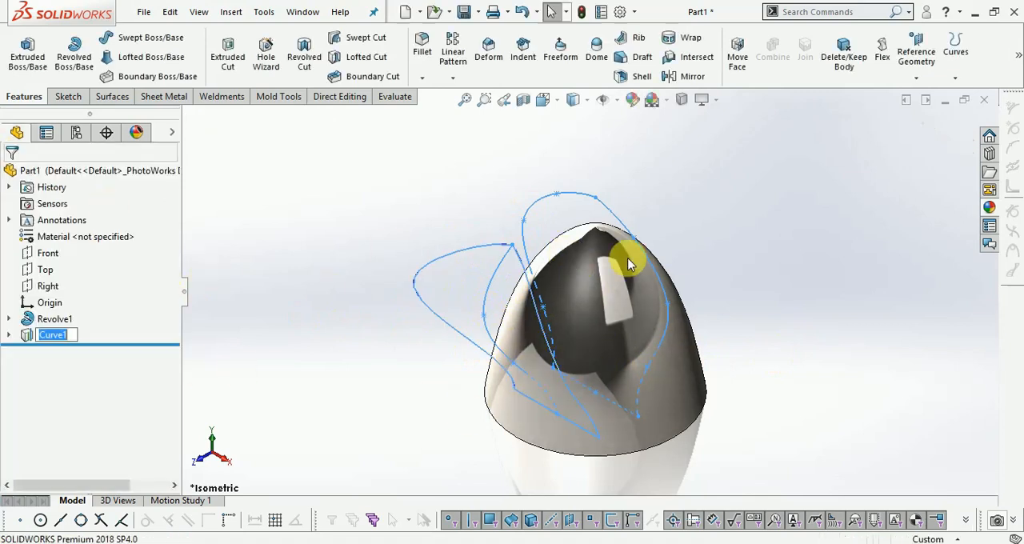
{"action": "scroll", "coordinate": [830, 332], "scroll_direction": "down", "scroll_amount": 2}
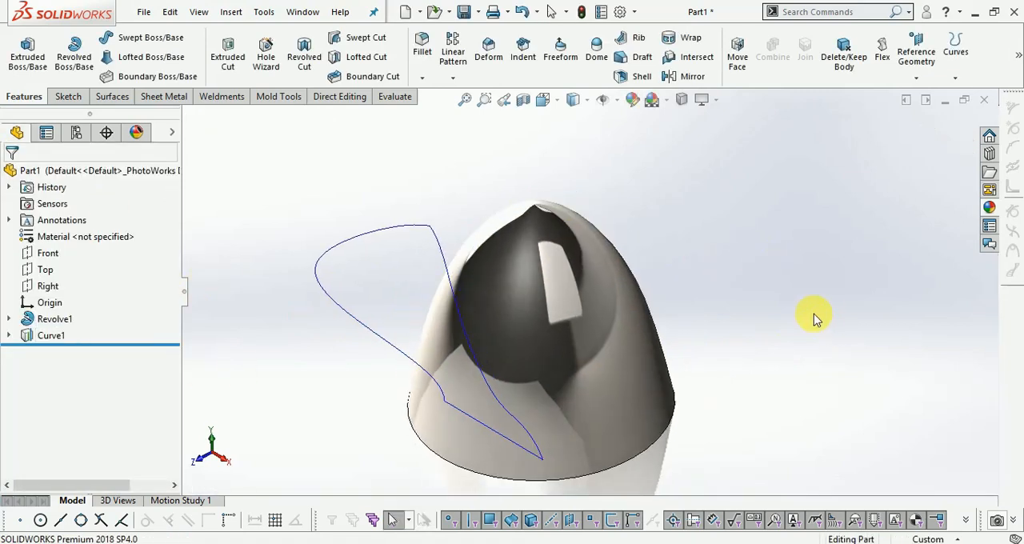
- Create a Filled Surface bounded by the closed projected curve, with the Contact edge setting
{"action": "middle_click_drag", "start_coordinate": [674, 297], "coordinate": [583, 272]}
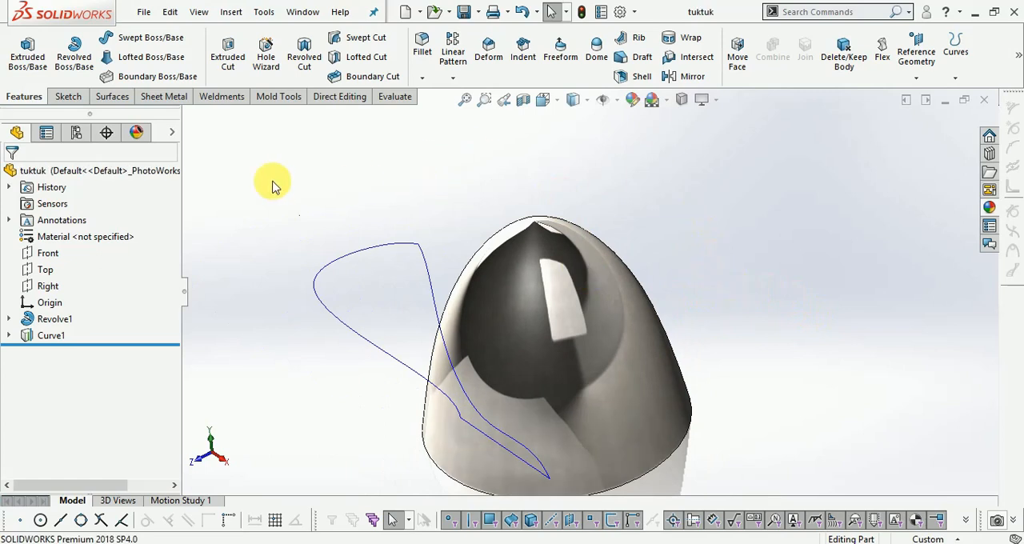
{"action": "left_click", "coordinate": [114, 97]}
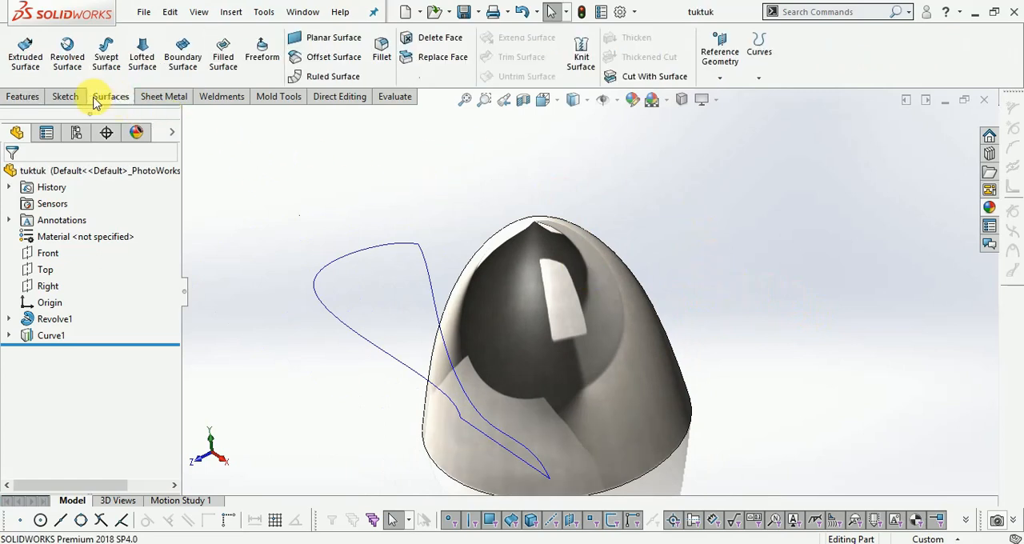
{"action": "left_click", "coordinate": [223, 70]}
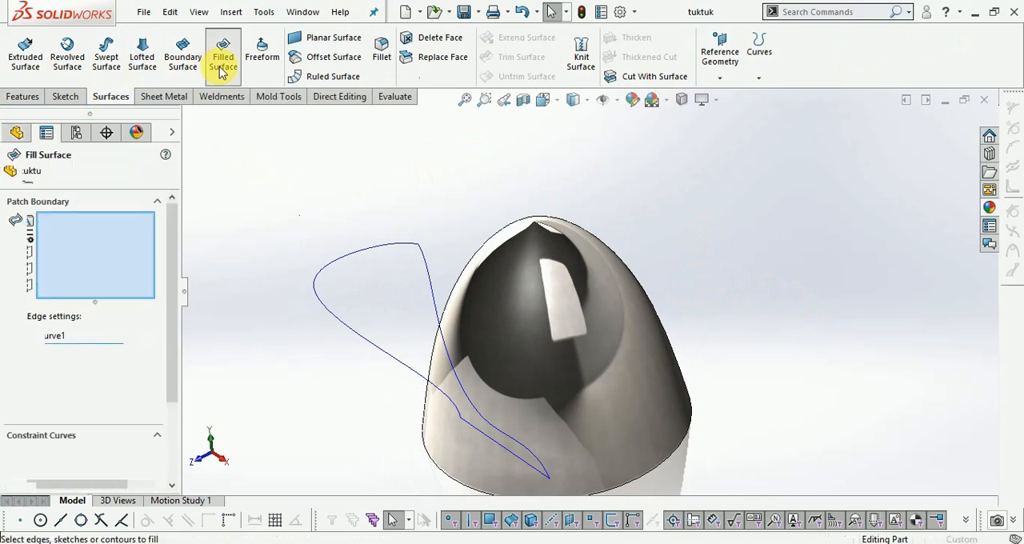
{"action": "left_click", "coordinate": [328, 269]}
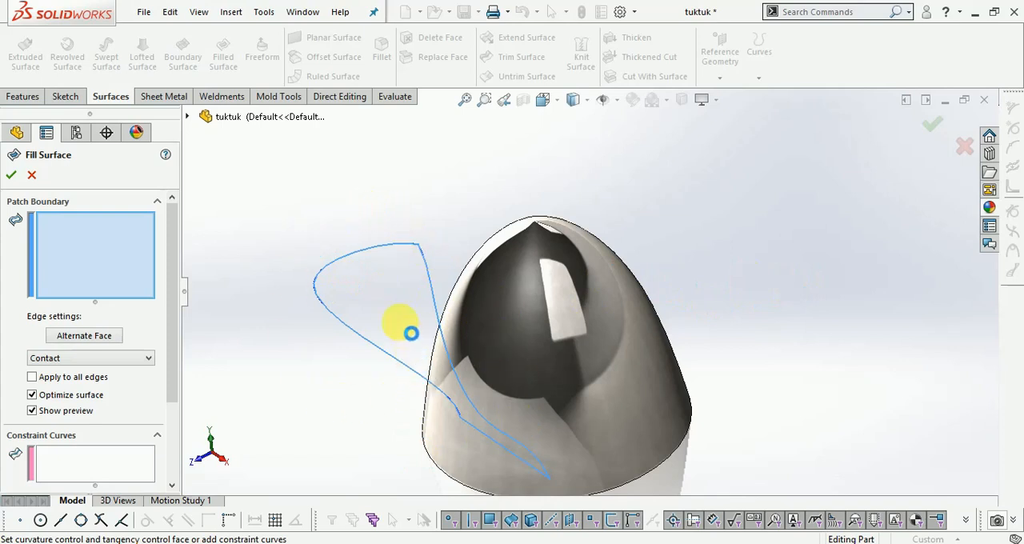
{"action": "left_click", "coordinate": [410, 333]}
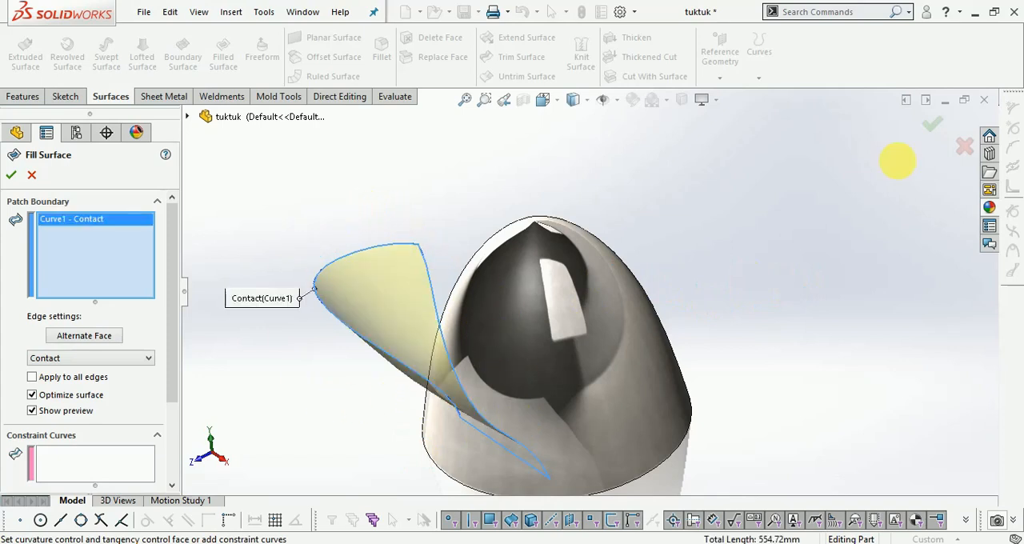
{"action": "left_click", "coordinate": [935, 127]}
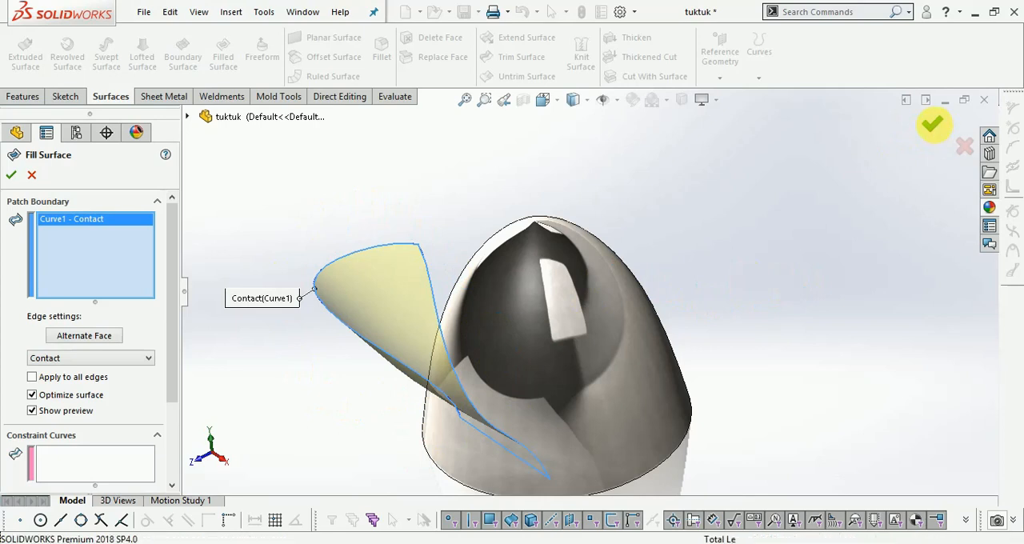
{"action": "left_click", "coordinate": [808, 280]}
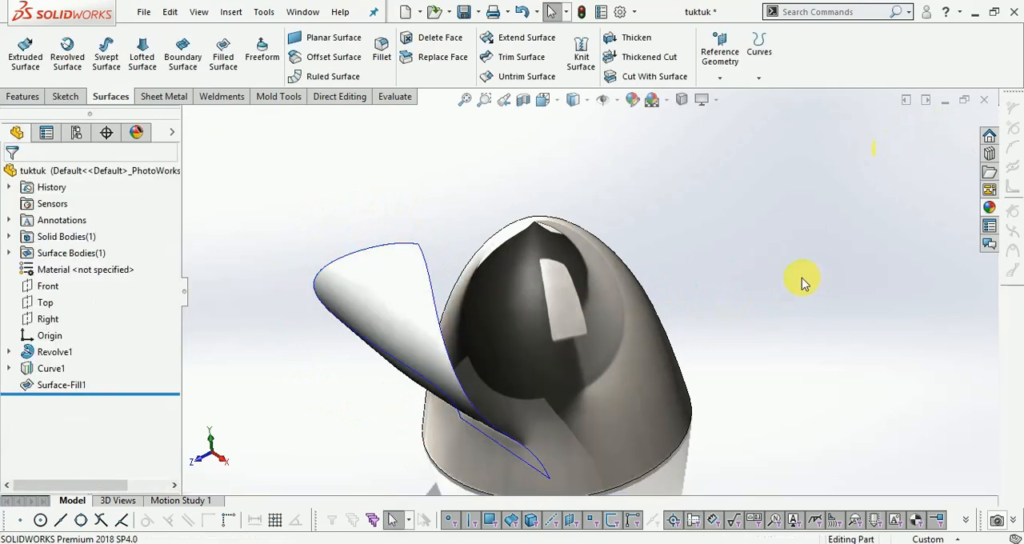
- Thicken the filled petal surface by 3 mm to both sides, merged with the dome
{"action": "left_click", "coordinate": [645, 40]}
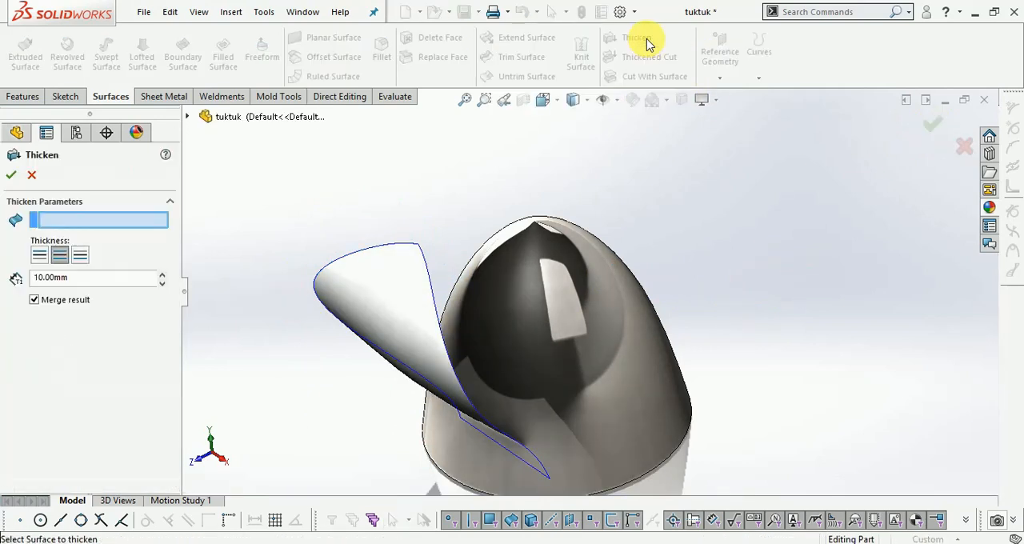
{"action": "left_click", "coordinate": [403, 292]}
{"action": "type", "text": "4"}
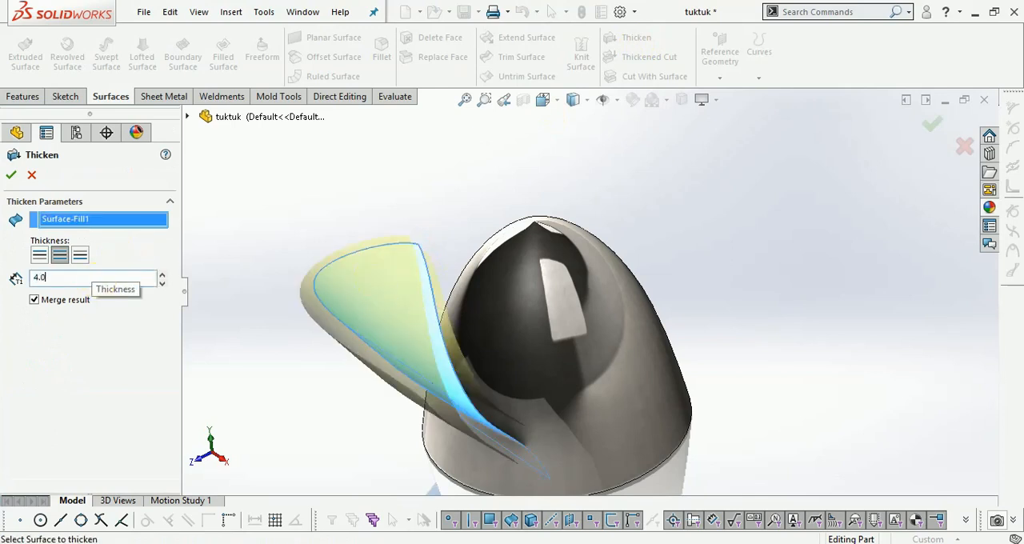
{"action": "key", "text": "Return"}
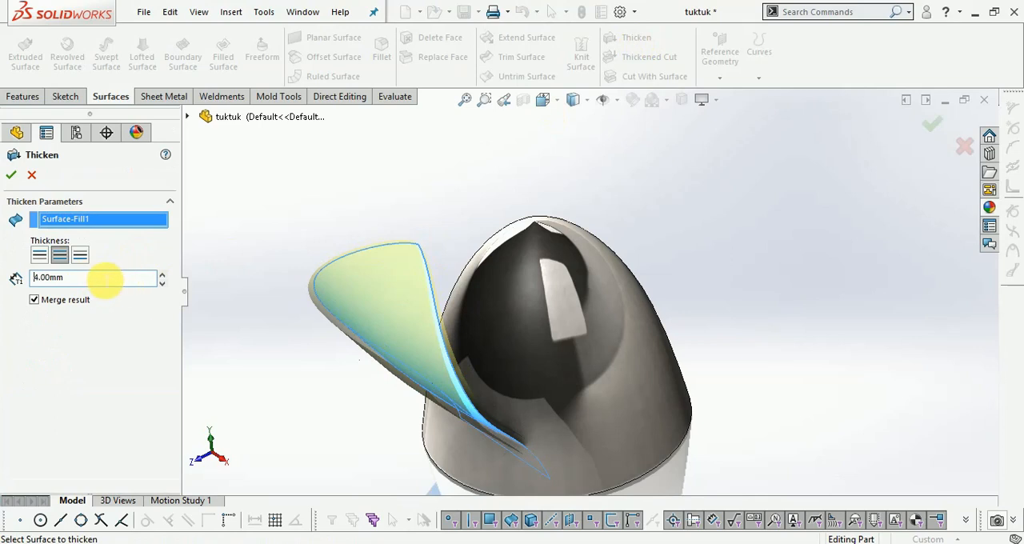
{"action": "key", "text": "Return"}
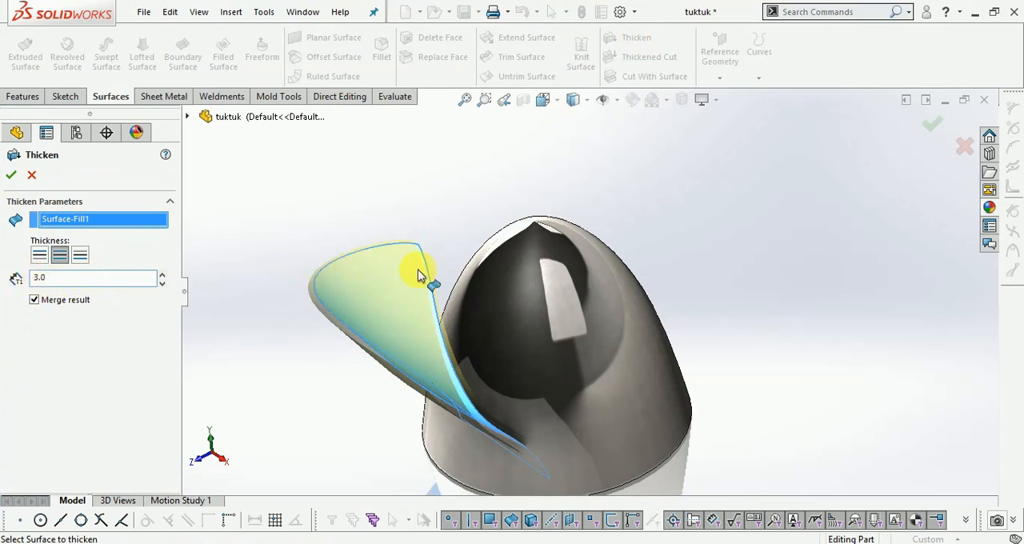
{"action": "scroll", "coordinate": [462, 297], "scroll_direction": "down", "scroll_amount": 3}
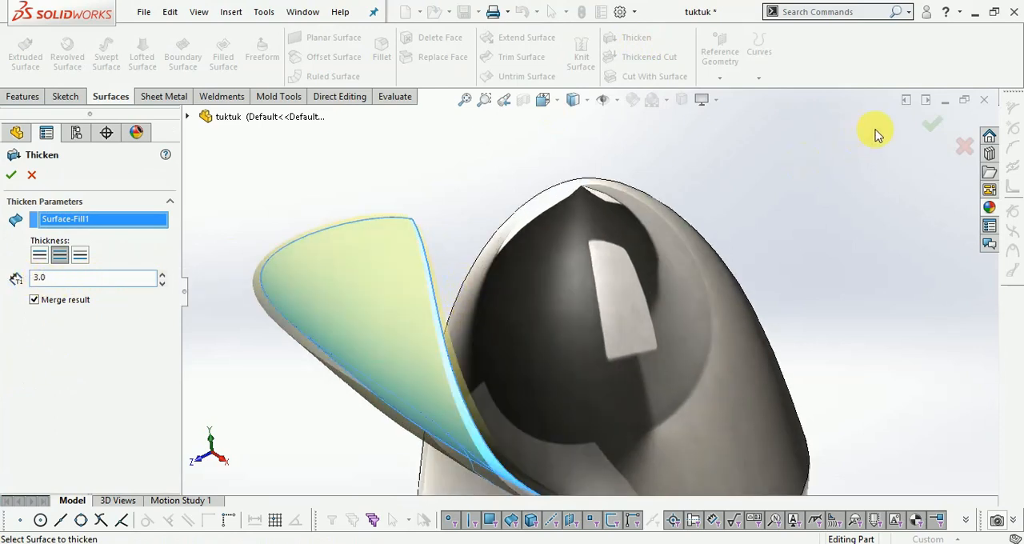
{"action": "left_click", "coordinate": [934, 126]}
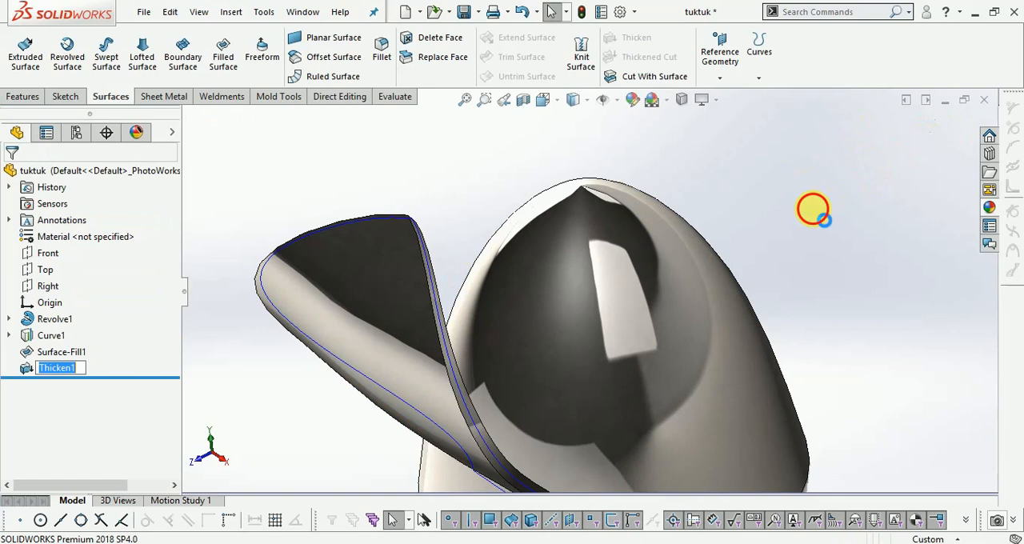
- Start a constant-radius fillet on both long edges along one side of the petal and set its radius to 3 mm
{"action": "scroll", "coordinate": [695, 226], "scroll_direction": "up", "scroll_amount": 1}
{"action": "middle_click_drag", "start_coordinate": [695, 225], "coordinate": [720, 302]}
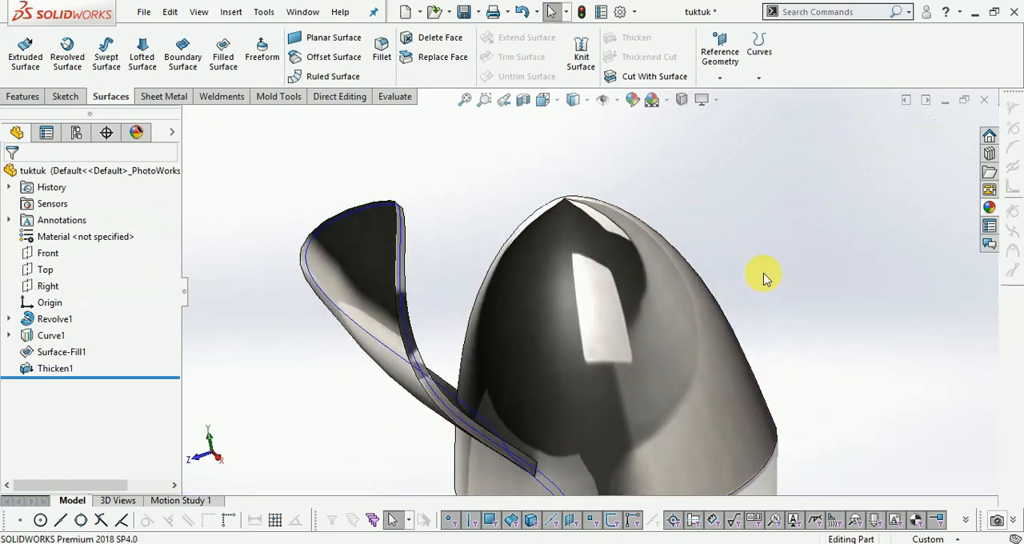
{"action": "left_click", "coordinate": [382, 50]}
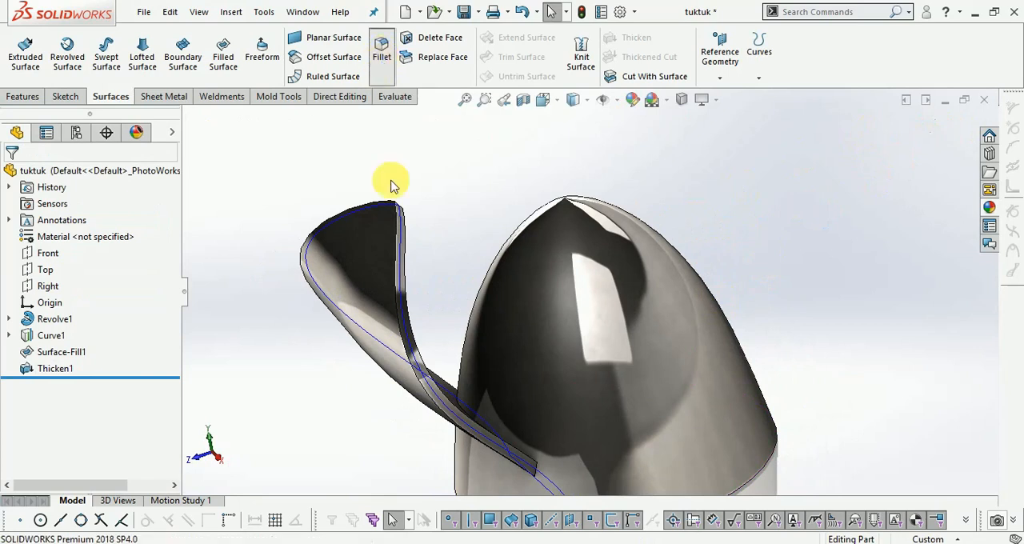
{"action": "scroll", "coordinate": [407, 296], "scroll_direction": "down", "scroll_amount": 3}
{"action": "scroll", "coordinate": [395, 277], "scroll_direction": "down", "scroll_amount": 2}
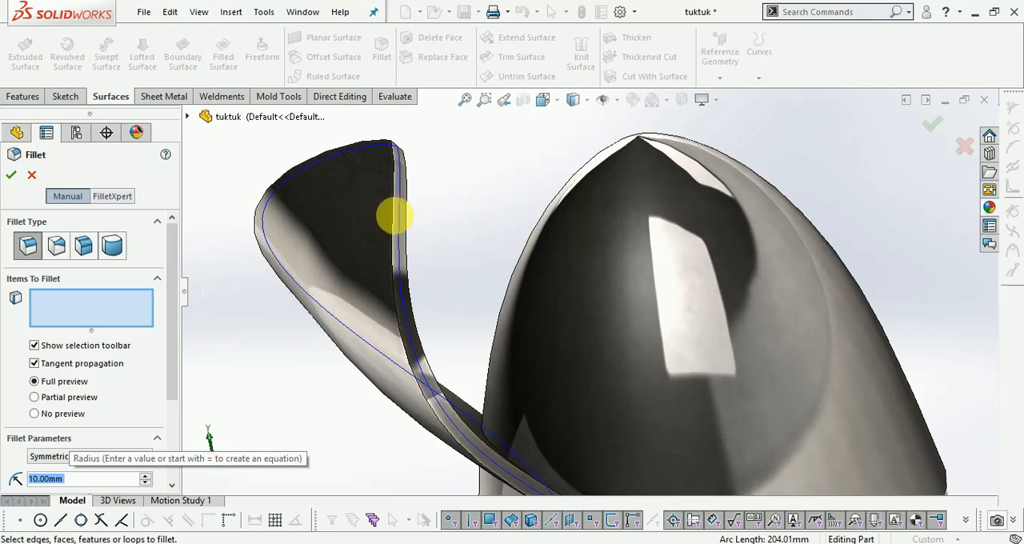
{"action": "left_click", "coordinate": [394, 218]}
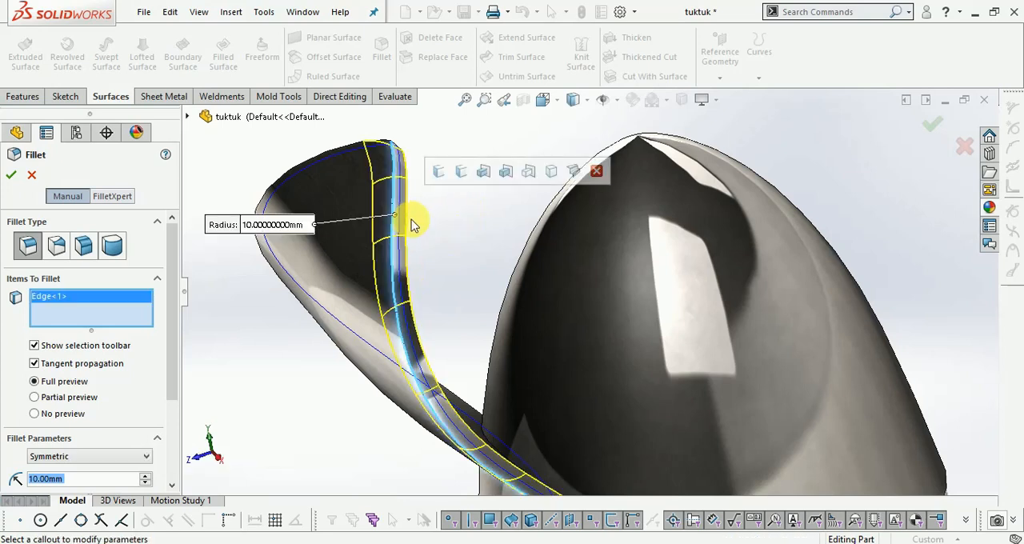
{"action": "left_click", "coordinate": [452, 236]}
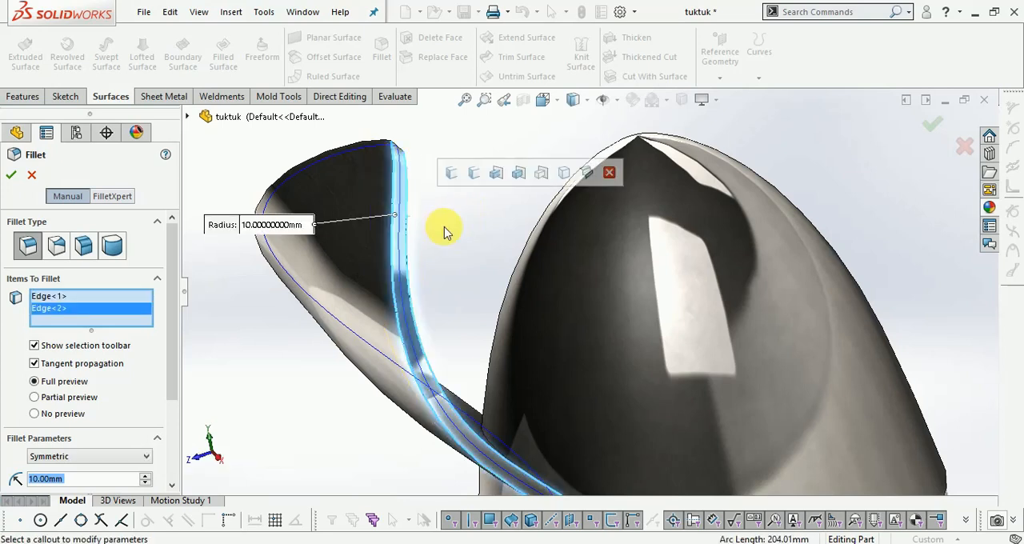
{"action": "type", "text": "1.5"}
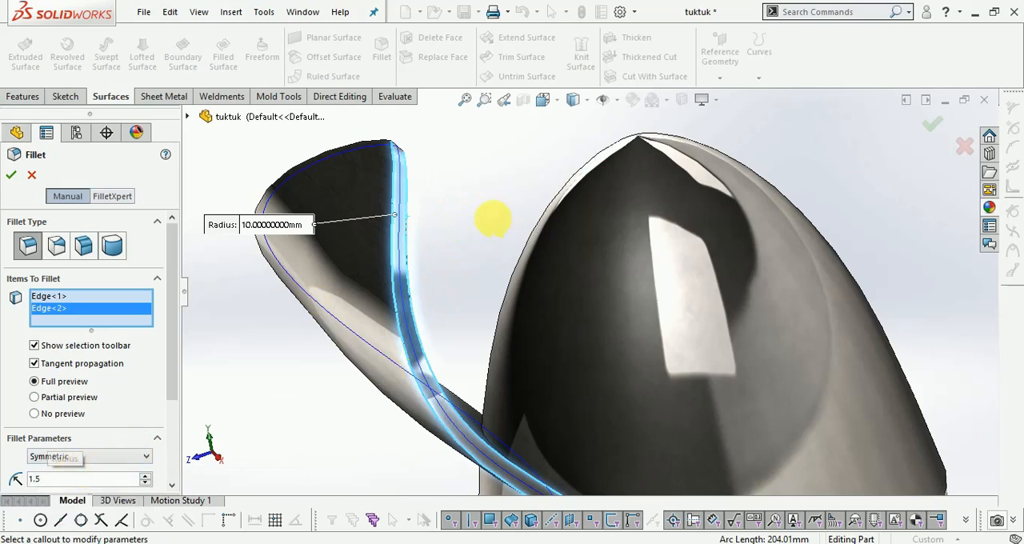
{"action": "key", "text": "Return"}
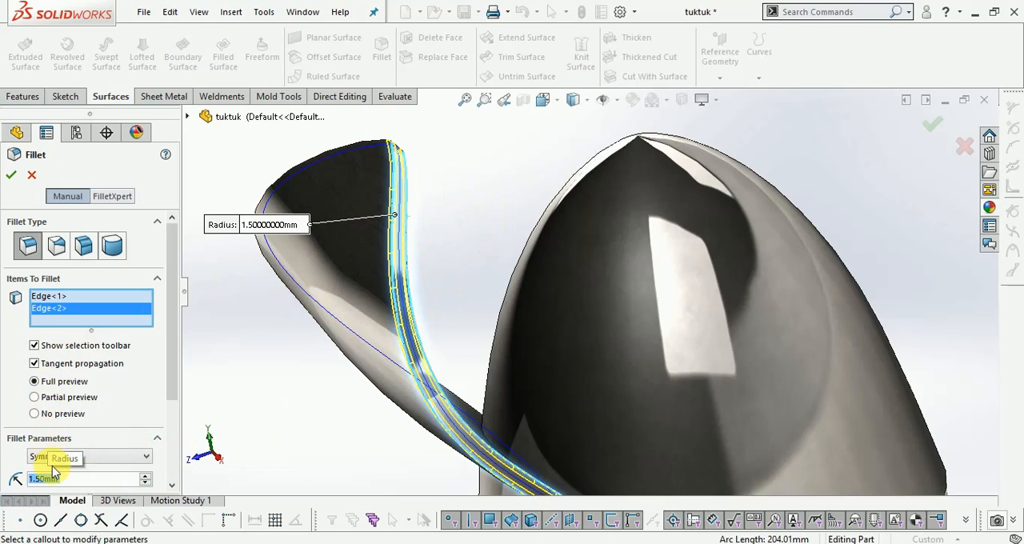
{"action": "type", "text": "2"}
{"action": "key", "text": "Return"}
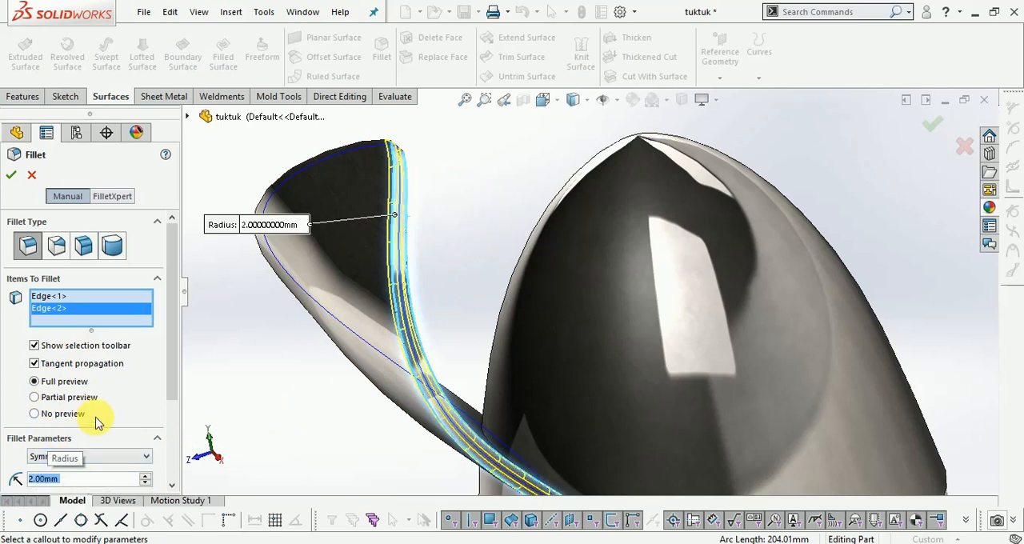
{"action": "type", "text": "3.0"}
{"action": "key", "text": "Return"}
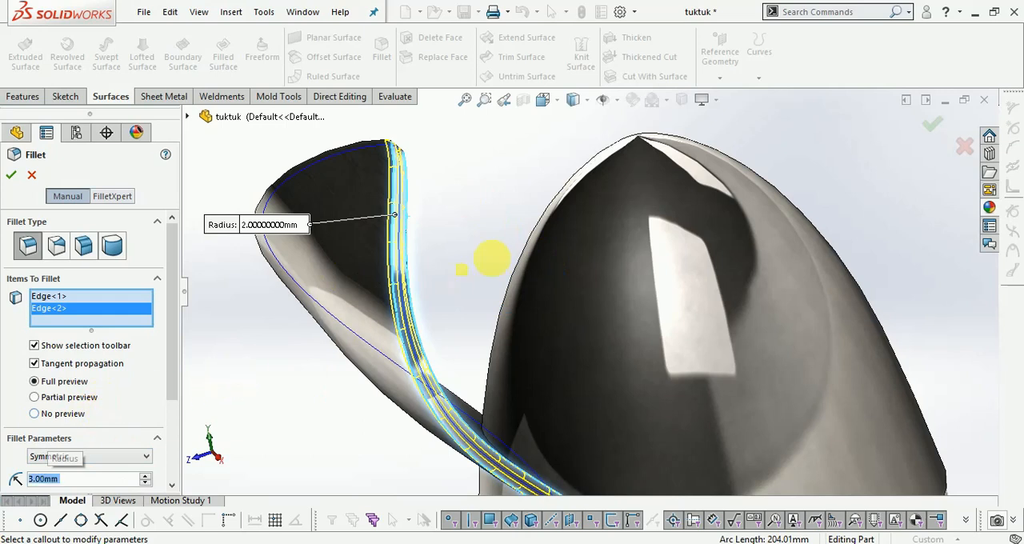
- Add an edge on the petal's opposite side to the fillet, set the radius to 1.5 mm and finish the fillet
{"action": "scroll", "coordinate": [445, 205], "scroll_direction": "up", "scroll_amount": 2}
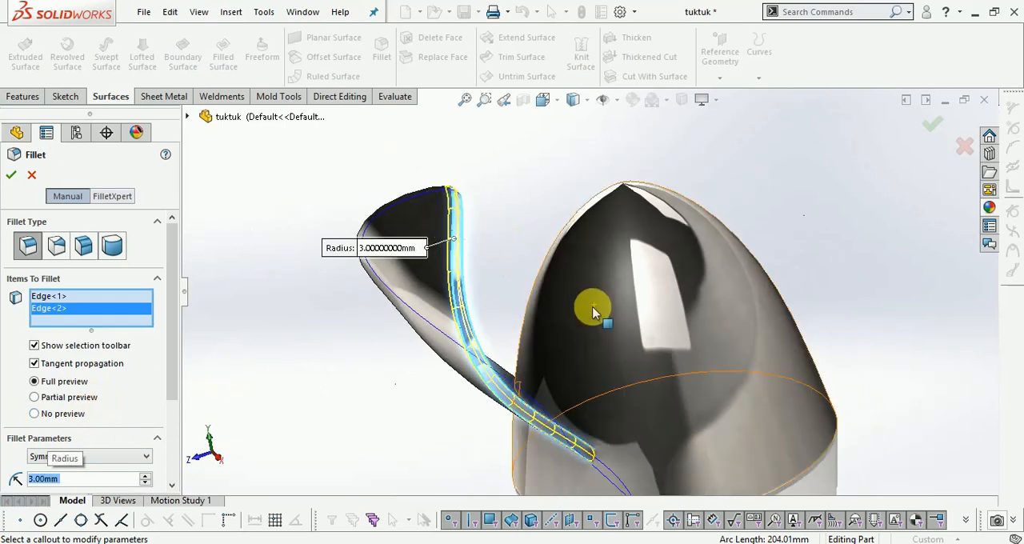
{"action": "middle_click_drag", "start_coordinate": [686, 259], "coordinate": [803, 308]}
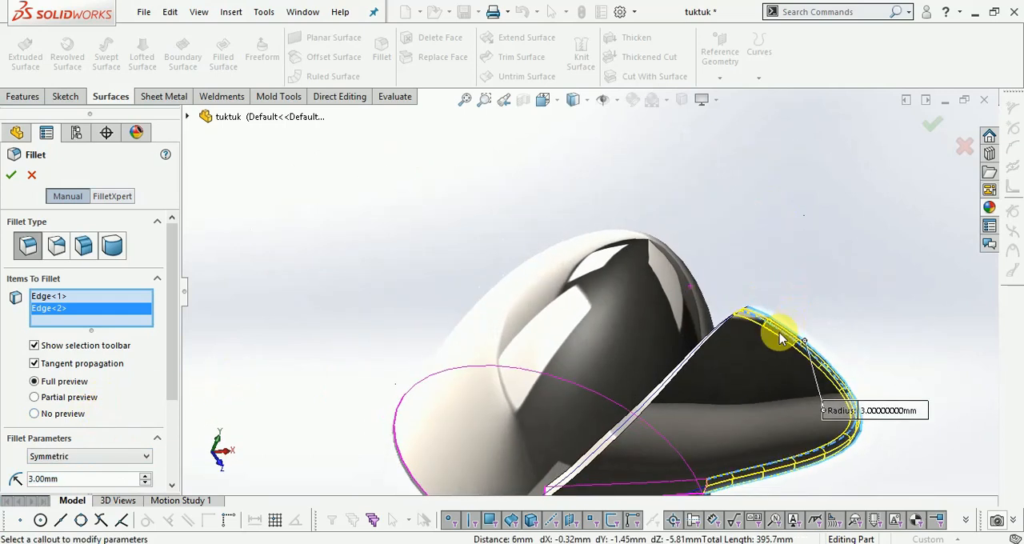
{"action": "scroll", "coordinate": [760, 336], "scroll_direction": "down", "scroll_amount": 5}
{"action": "left_click", "coordinate": [489, 376]}
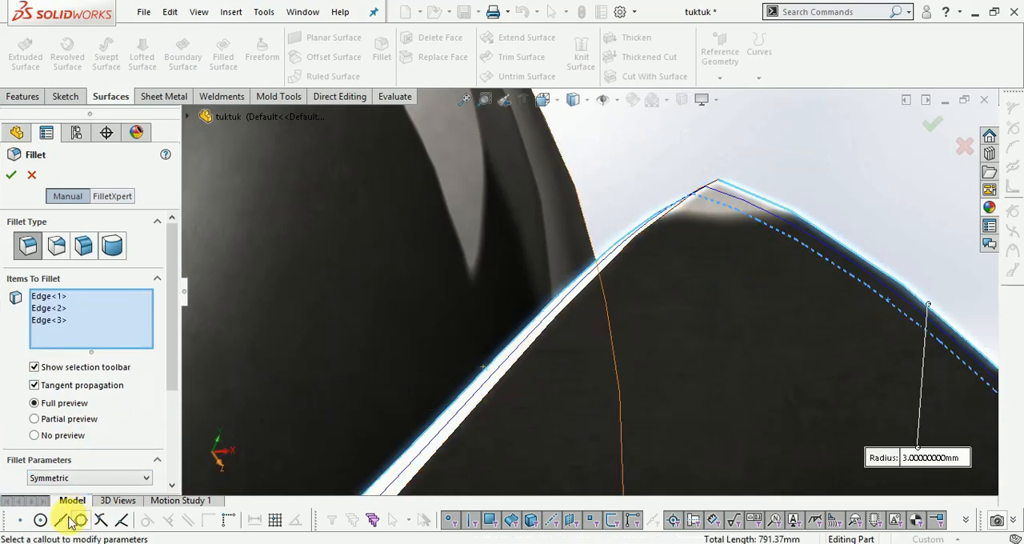
{"action": "scroll", "coordinate": [171, 392], "scroll_direction": "down", "scroll_amount": 3}
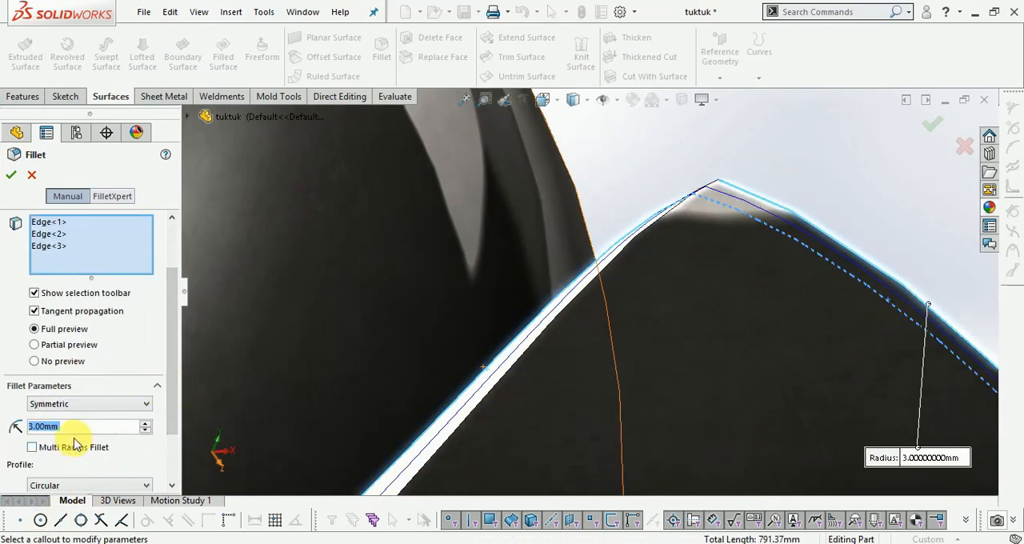
{"action": "type", "text": "1.5"}
{"action": "key", "text": "Return"}
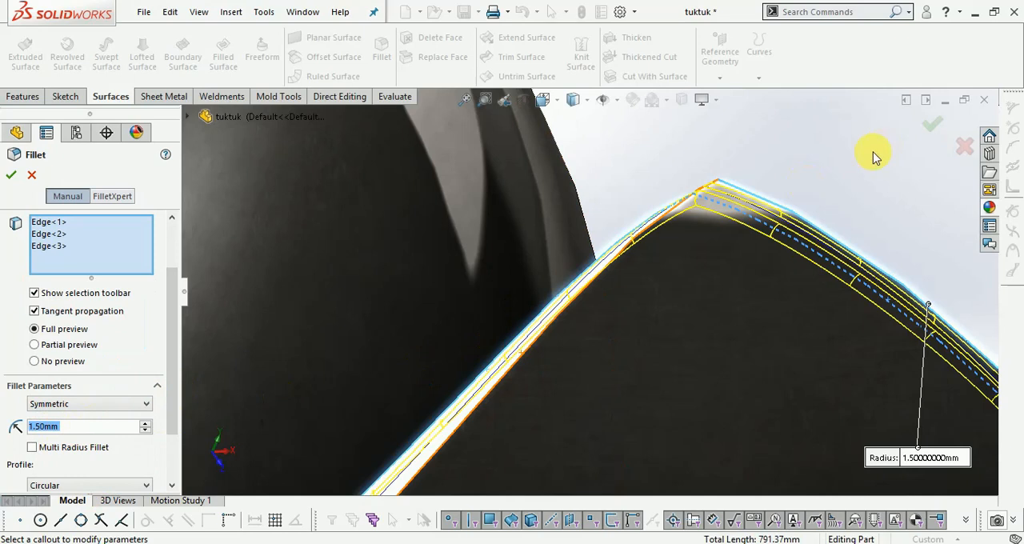
{"action": "left_click", "coordinate": [930, 126]}
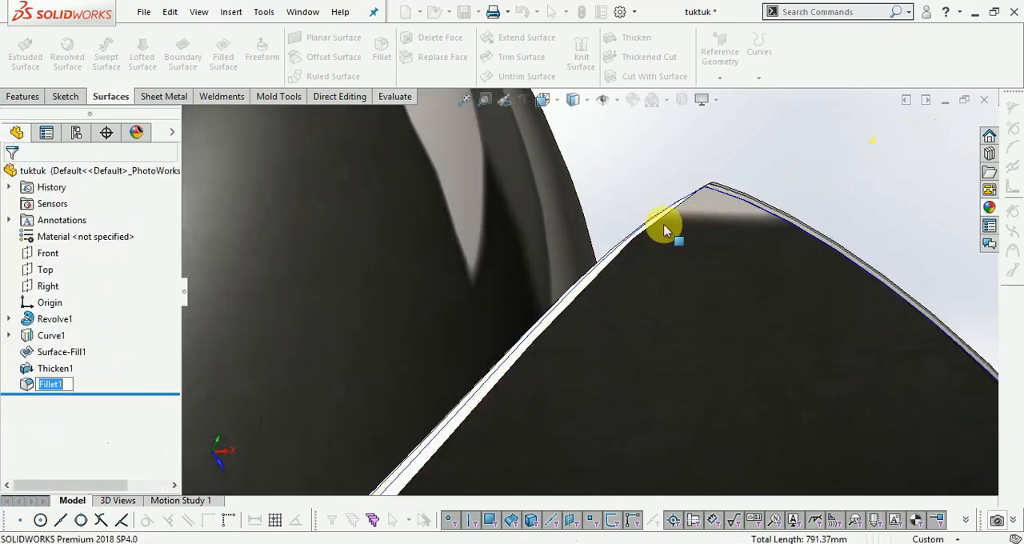
- Reopen the petal's fillet for editing and add the remaining unrounded long edge of the rim as the fourth edge
{"action": "scroll", "coordinate": [620, 224], "scroll_direction": "up", "scroll_amount": 5}
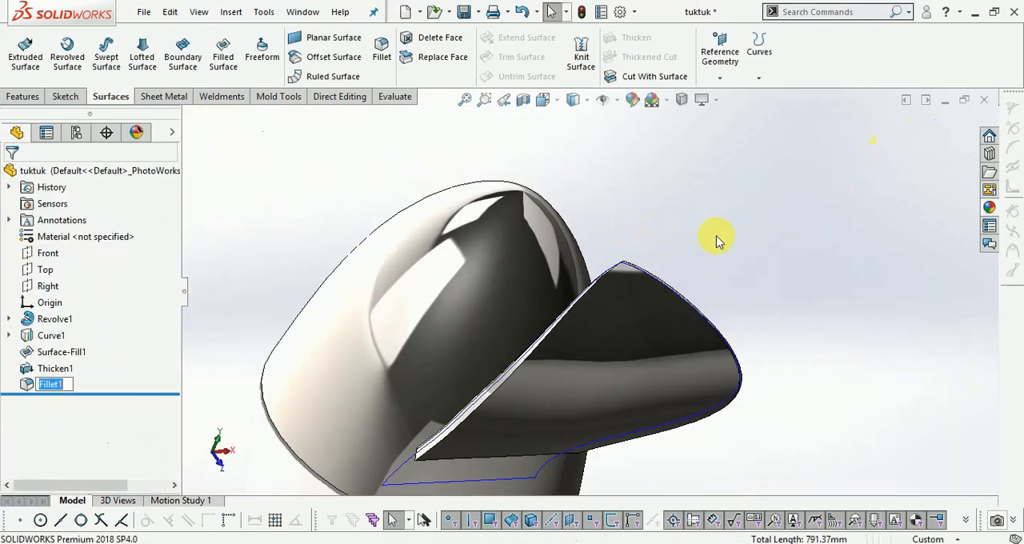
{"action": "middle_click_drag", "start_coordinate": [637, 248], "coordinate": [645, 339]}
{"action": "scroll", "coordinate": [394, 341], "scroll_direction": "up", "scroll_amount": 3}
{"action": "scroll", "coordinate": [916, 322], "scroll_direction": "down", "scroll_amount": 9}
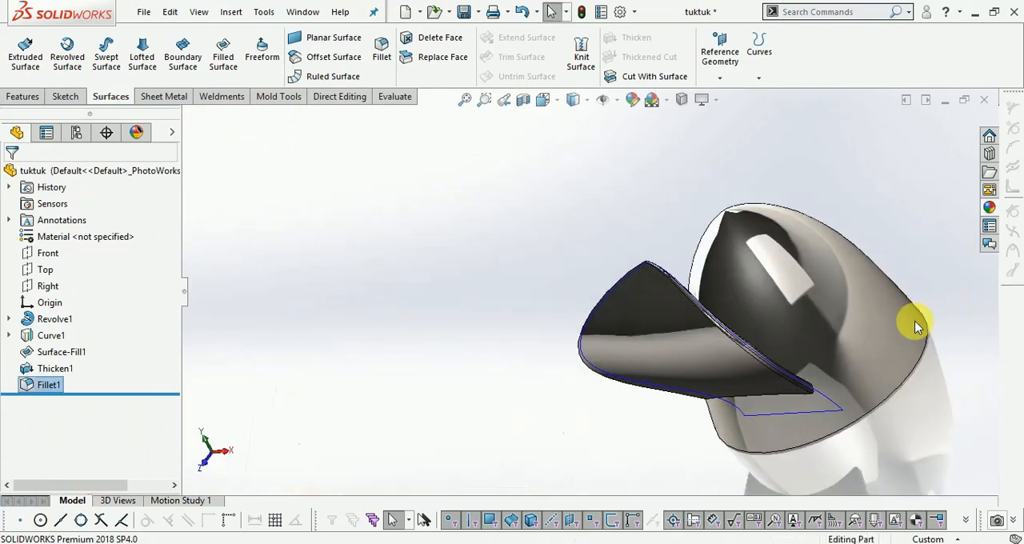
{"action": "scroll", "coordinate": [569, 429], "scroll_direction": "up", "scroll_amount": 5}
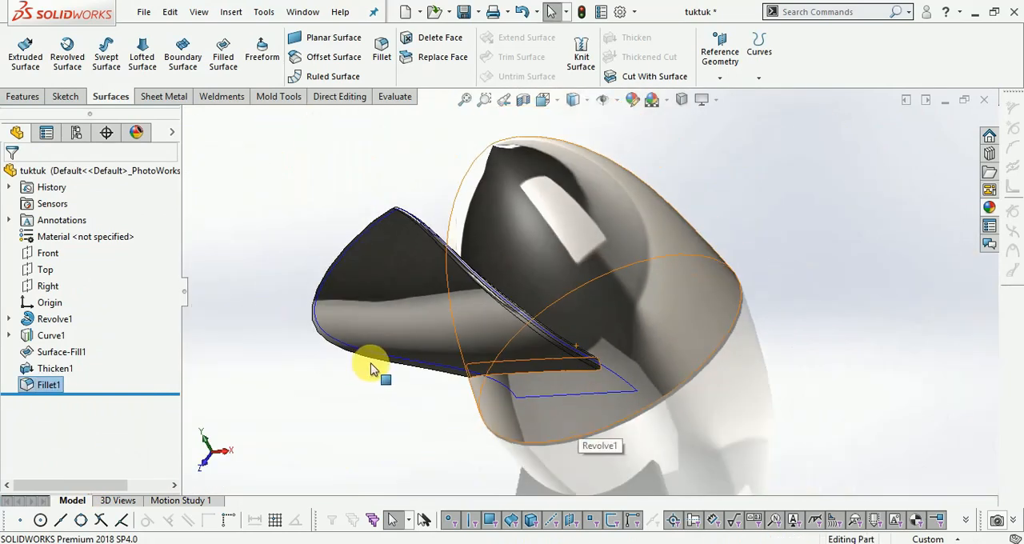
{"action": "scroll", "coordinate": [373, 365], "scroll_direction": "down", "scroll_amount": 1}
{"action": "key", "text": "f"}
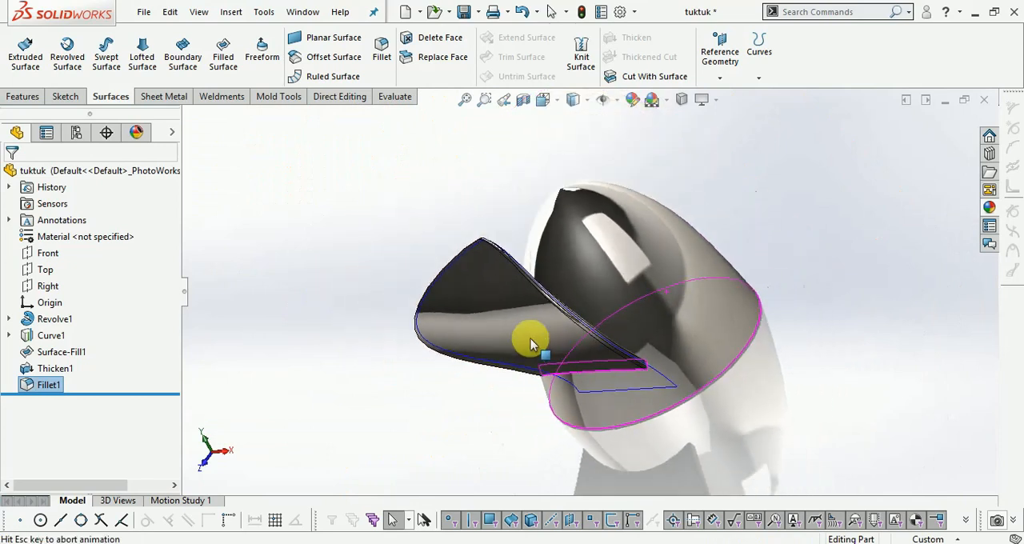
{"action": "middle_click_drag", "start_coordinate": [643, 302], "coordinate": [743, 297]}
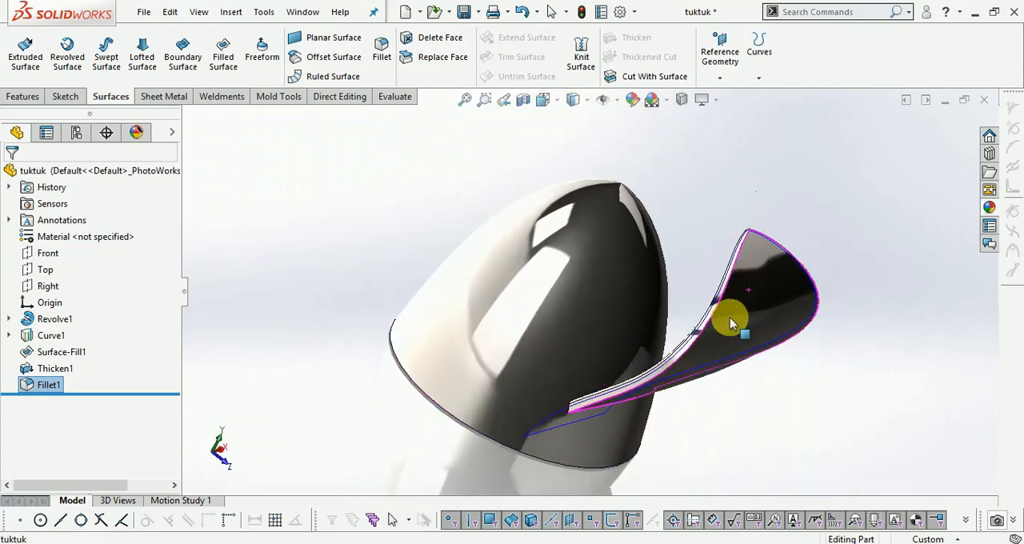
{"action": "scroll", "coordinate": [635, 381], "scroll_direction": "down", "scroll_amount": 6}
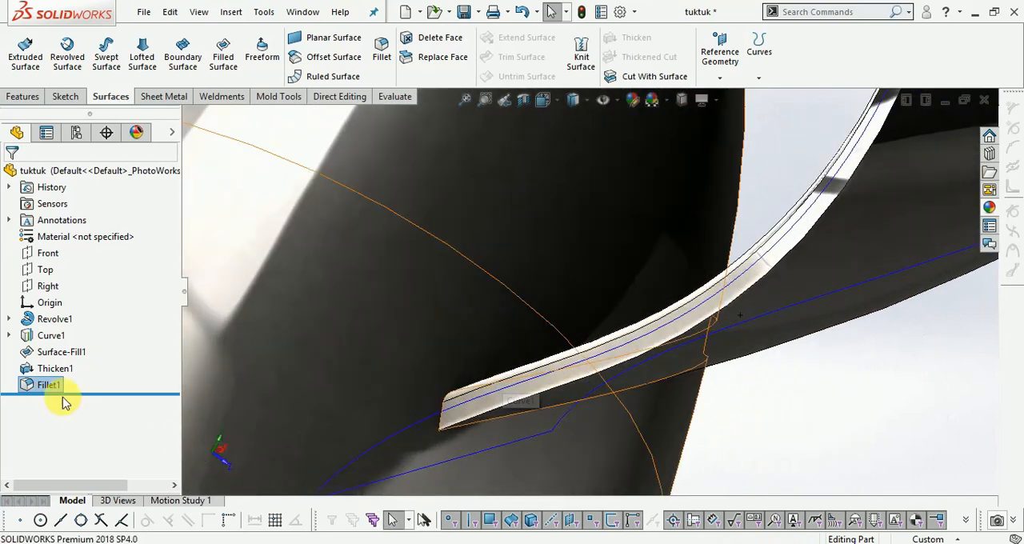
{"action": "right_click", "coordinate": [50, 384]}
{"action": "left_click", "coordinate": [67, 216]}
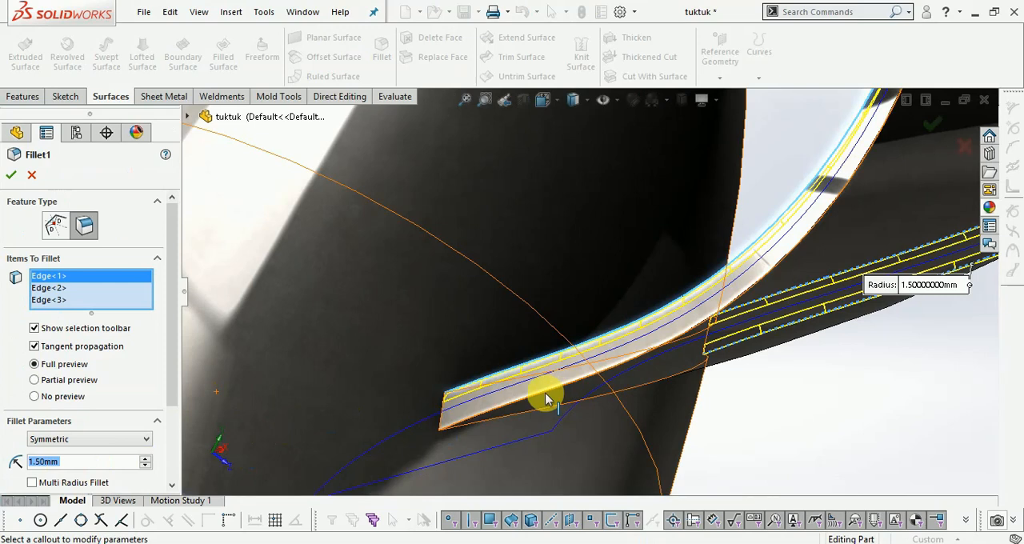
{"action": "left_click", "coordinate": [547, 399]}
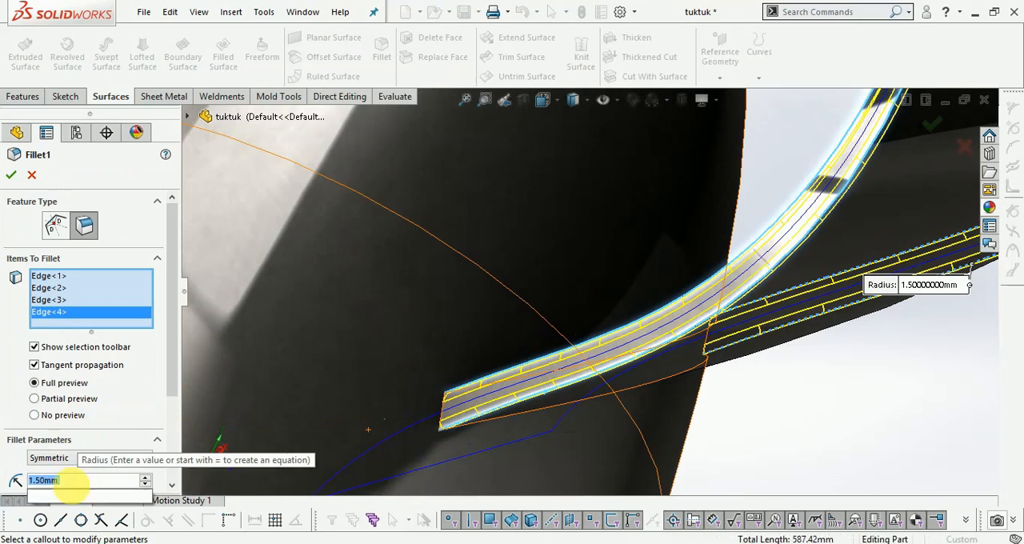
- Set the radius of the petal's four-edge fillet to 2.9 mm and apply the change
{"action": "type", "text": "2.0"}
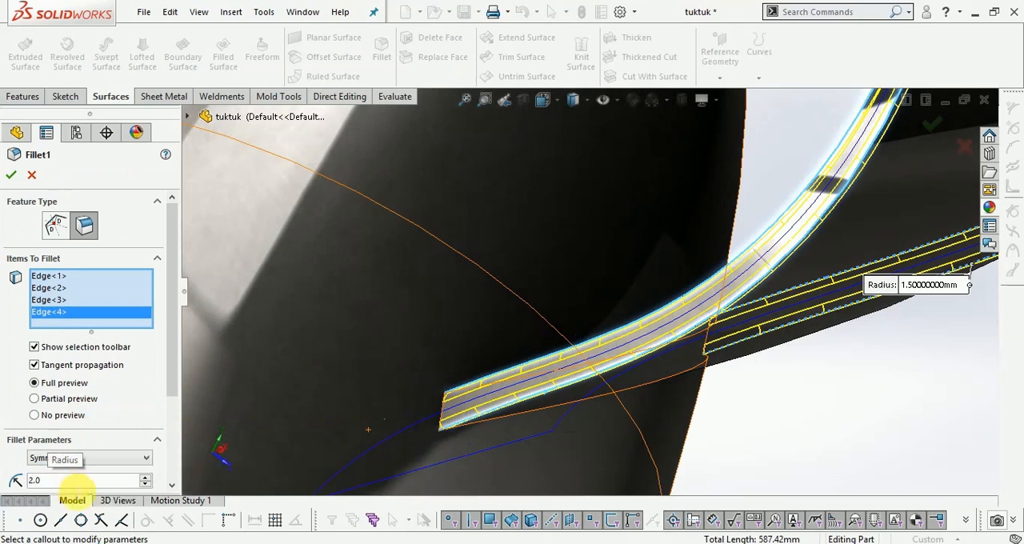
{"action": "key", "text": "Return"}
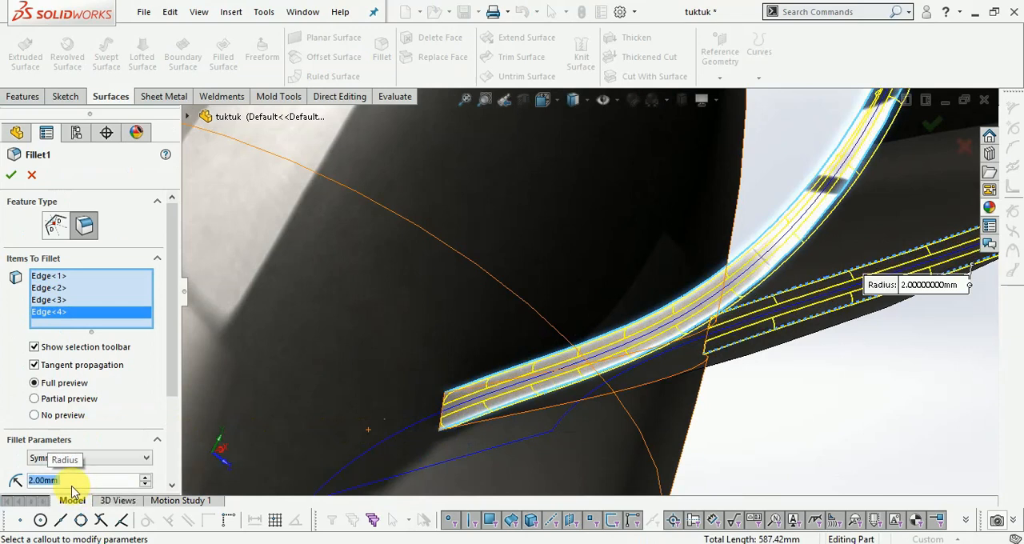
{"action": "type", "text": "2.5"}
{"action": "key", "text": "Return"}
{"action": "type", "text": "2.8"}
{"action": "left_click", "coordinate": [81, 500]}
{"action": "key", "text": "Return"}
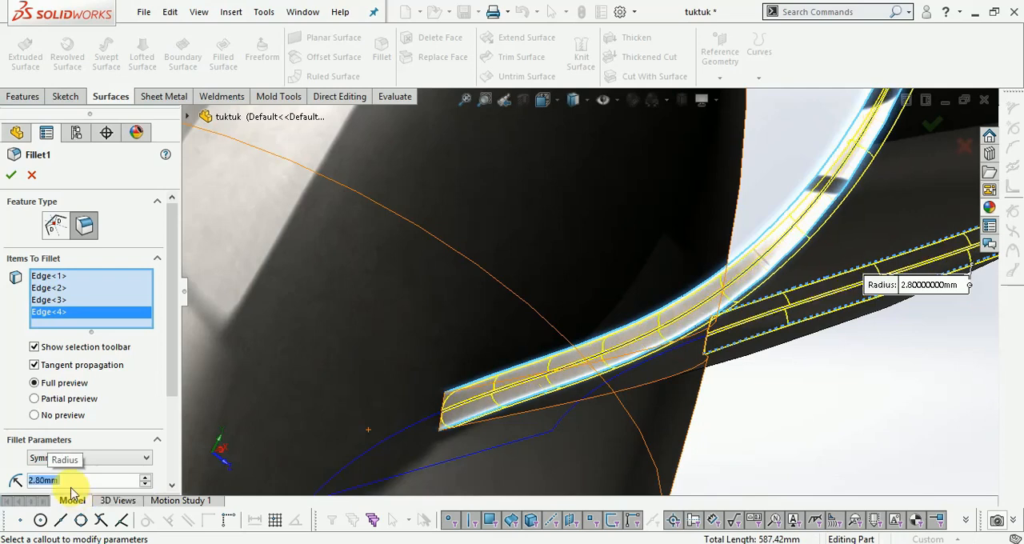
{"action": "type", "text": "2.9"}
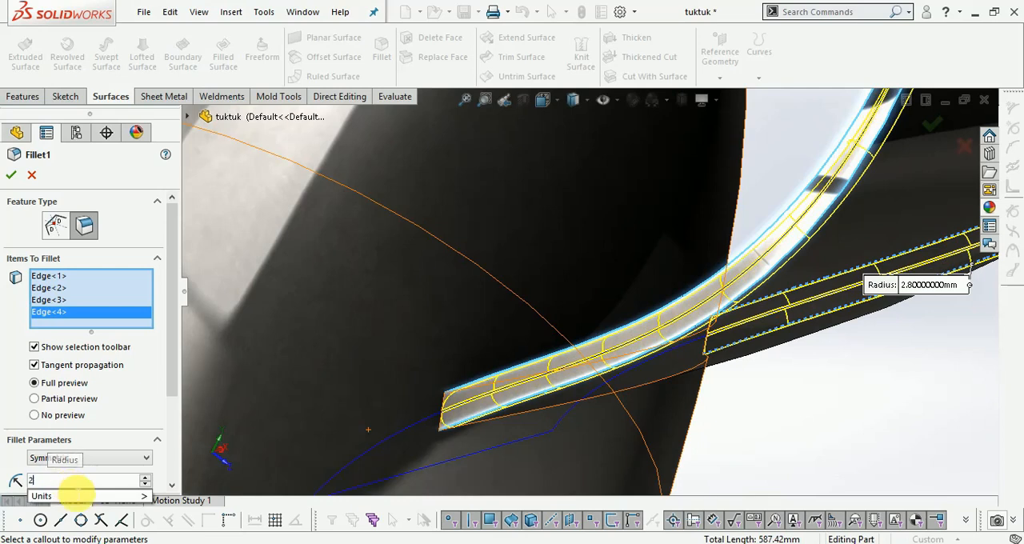
{"action": "left_click", "coordinate": [73, 500]}
{"action": "key", "text": "Return"}
{"action": "scroll", "coordinate": [530, 325], "scroll_direction": "up", "scroll_amount": 2}
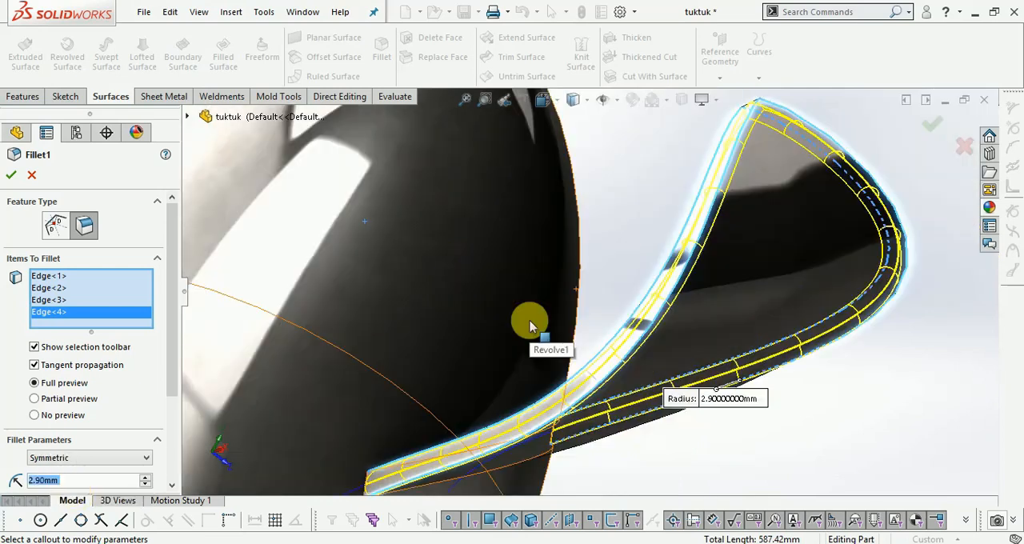
{"action": "left_click", "coordinate": [928, 130]}
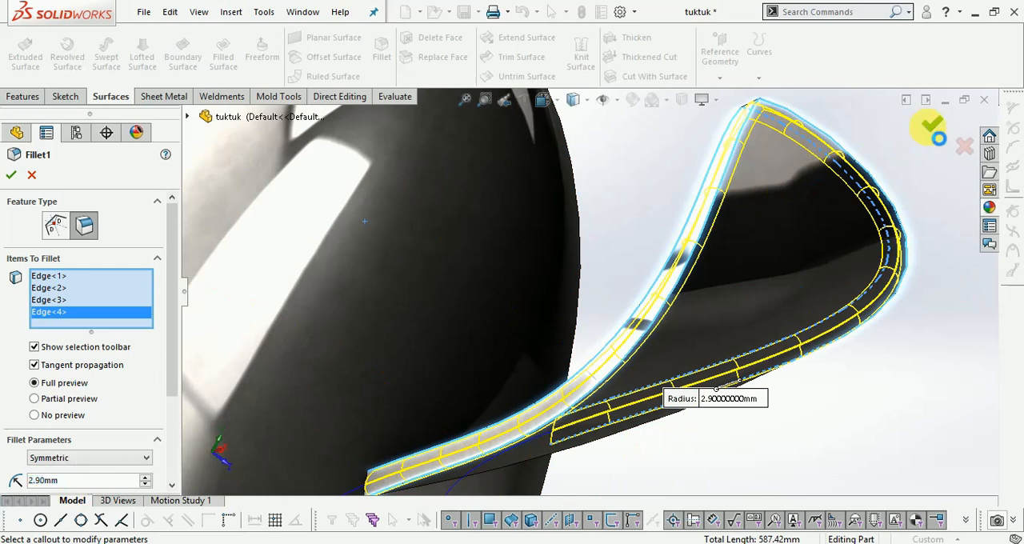
- Hide the projected curve that outlines the petal
{"action": "scroll", "coordinate": [740, 278], "scroll_direction": "up", "scroll_amount": 3}
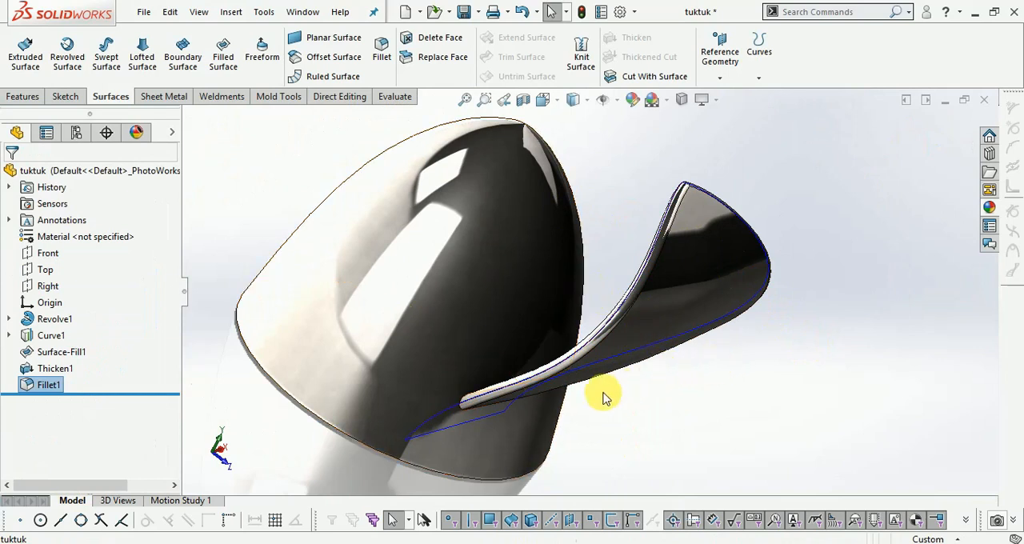
{"action": "right_click", "coordinate": [748, 375]}
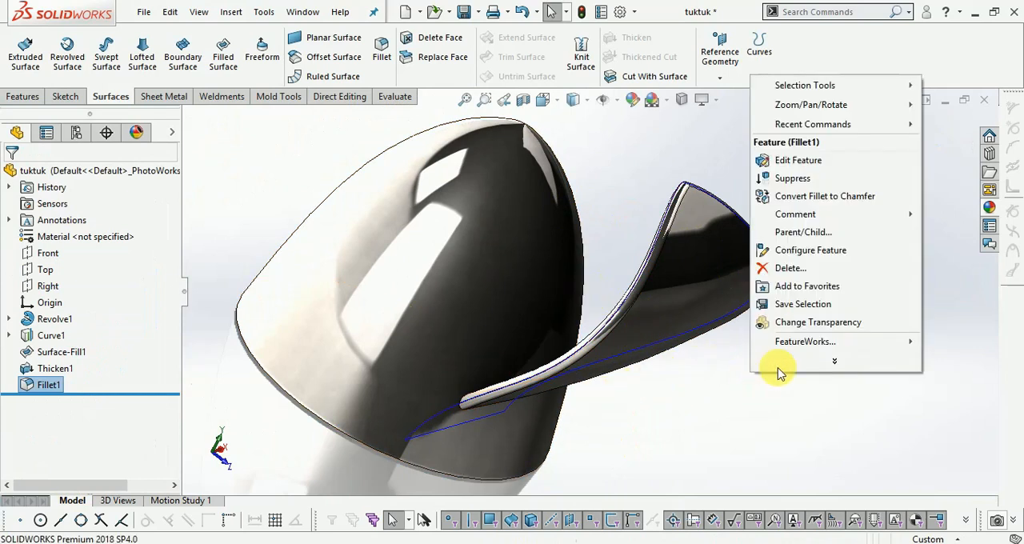
{"action": "left_click", "coordinate": [952, 311]}
{"action": "right_click", "coordinate": [860, 298]}
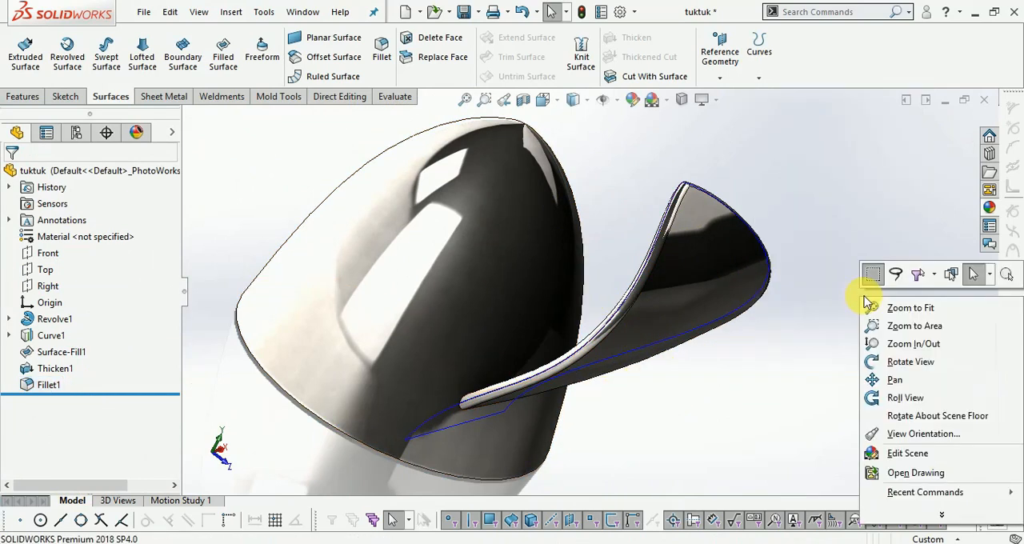
{"action": "left_click", "coordinate": [889, 359]}
{"action": "left_click_drag", "start_coordinate": [889, 359], "coordinate": [898, 276]}
{"action": "right_click", "coordinate": [893, 276]}
{"action": "left_click", "coordinate": [888, 280]}
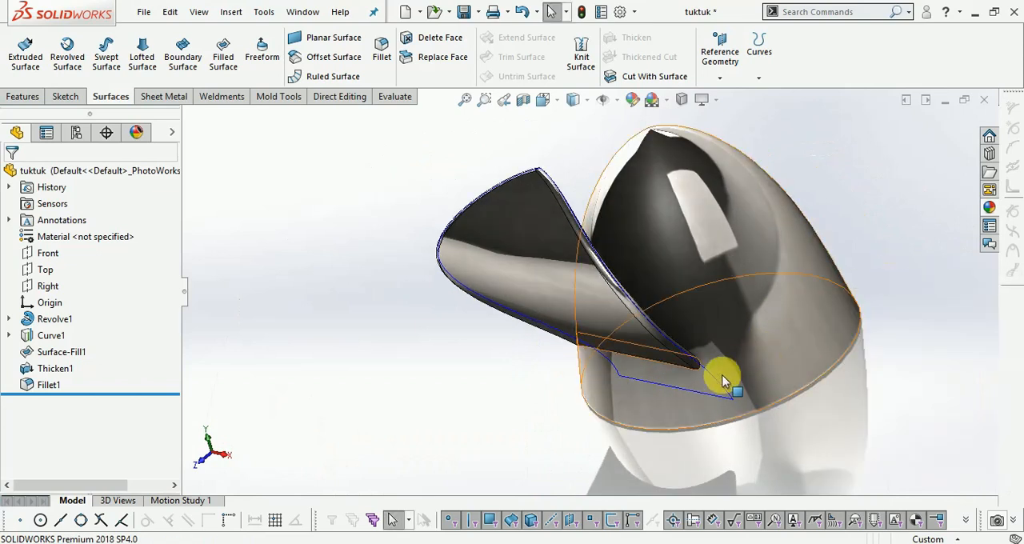
{"action": "left_click", "coordinate": [719, 388]}
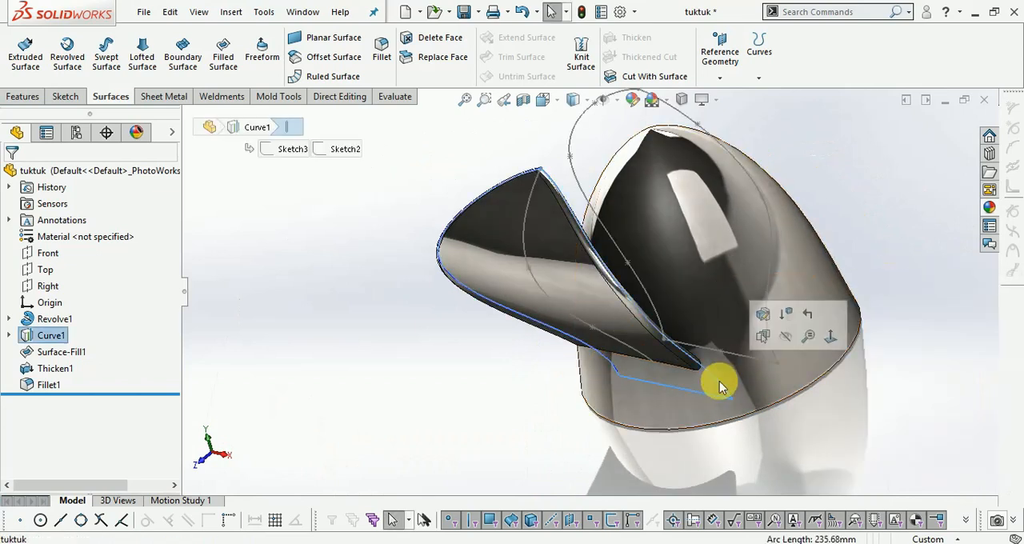
{"action": "left_click", "coordinate": [788, 342]}
- Start a circular pattern and show the dome's revolve sketch so its centre line can serve as the axis
{"action": "scroll", "coordinate": [872, 172], "scroll_direction": "down", "scroll_amount": 2}
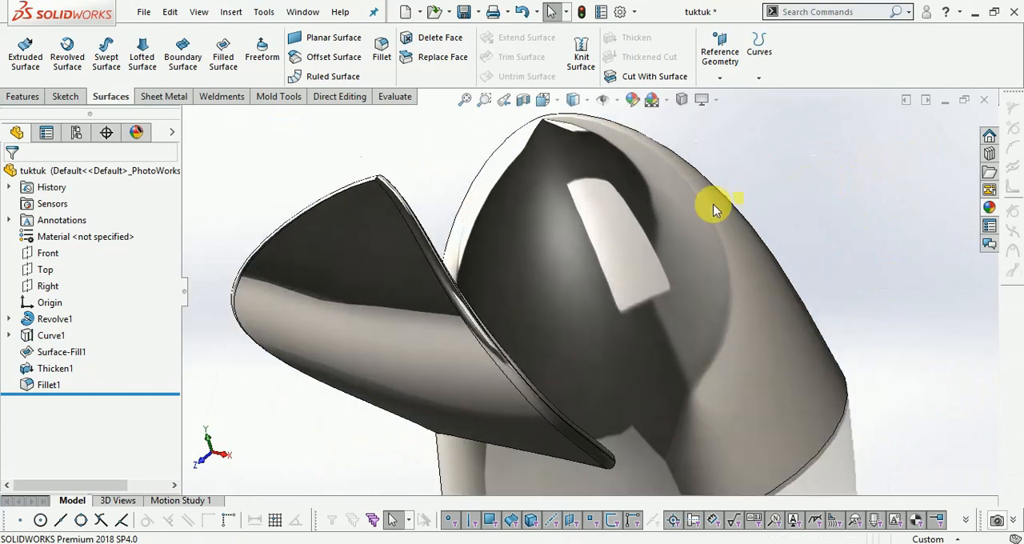
{"action": "scroll", "coordinate": [750, 200], "scroll_direction": "up", "scroll_amount": 1}
{"action": "left_click", "coordinate": [24, 96]}
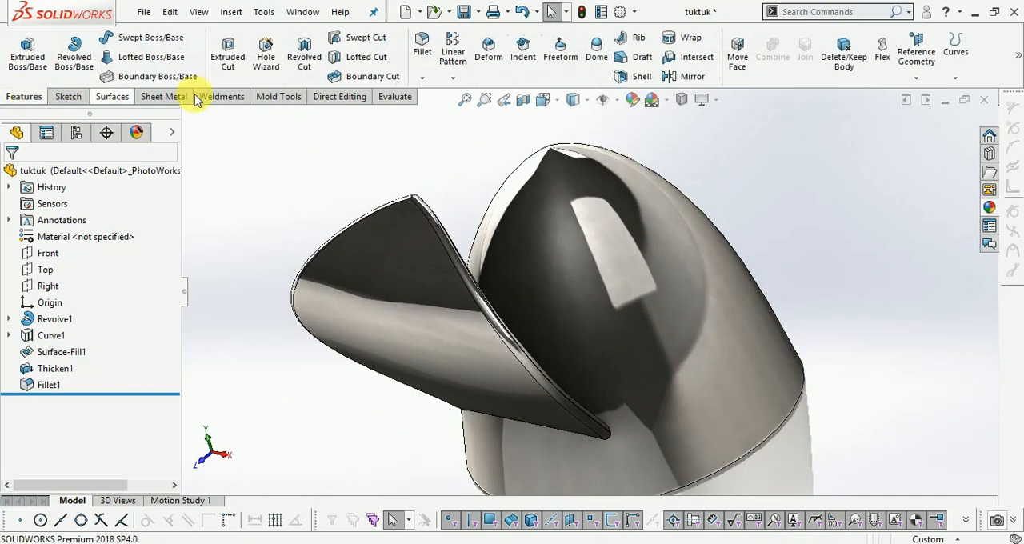
{"action": "left_click", "coordinate": [453, 78]}
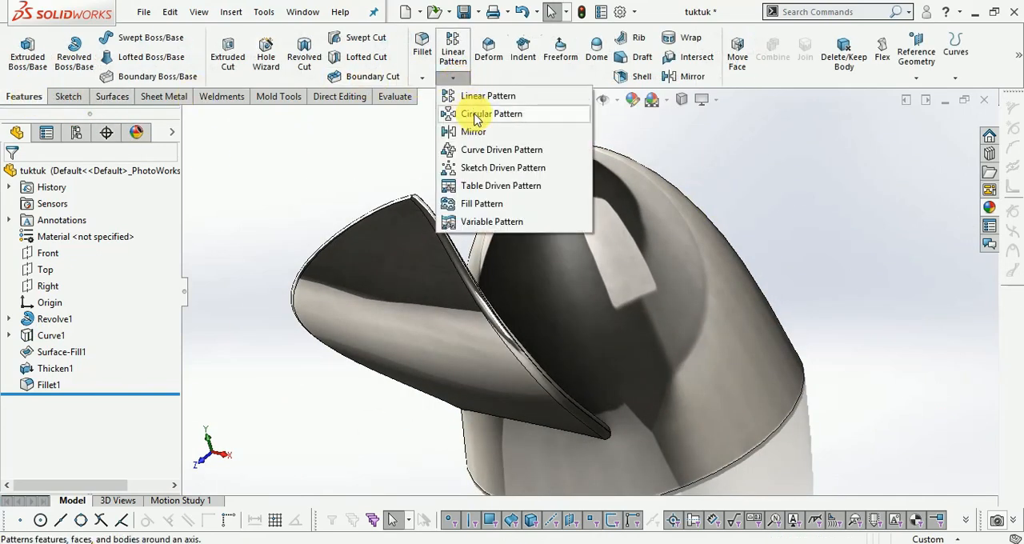
{"action": "left_click", "coordinate": [470, 113]}
{"action": "scroll", "coordinate": [572, 270], "scroll_direction": "up", "scroll_amount": 1}
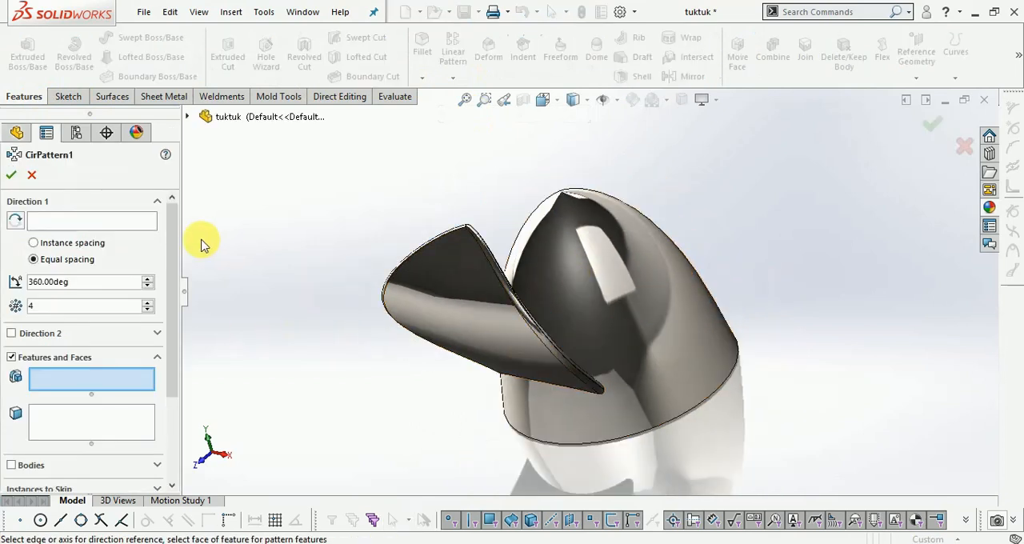
{"action": "left_click", "coordinate": [187, 119]}
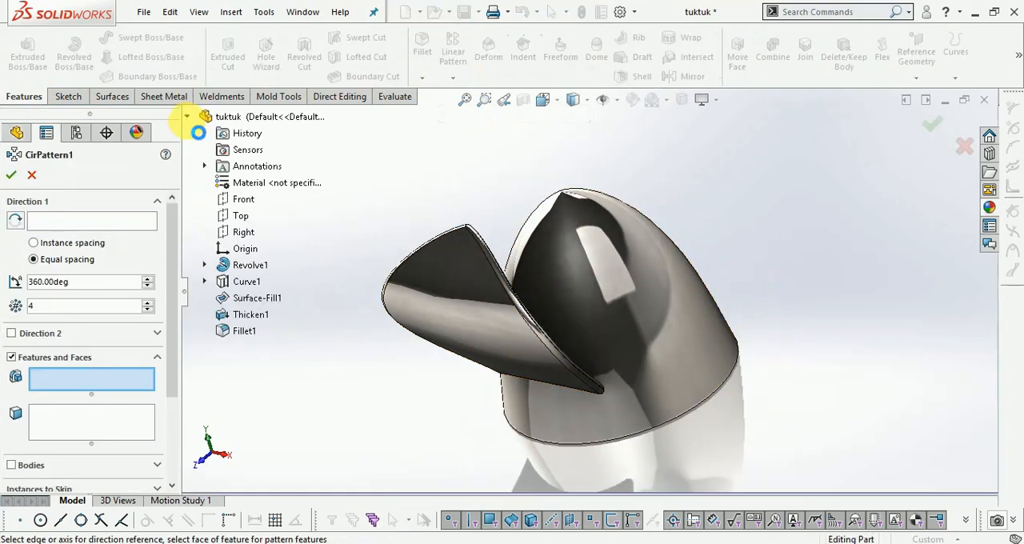
{"action": "left_click", "coordinate": [205, 282]}
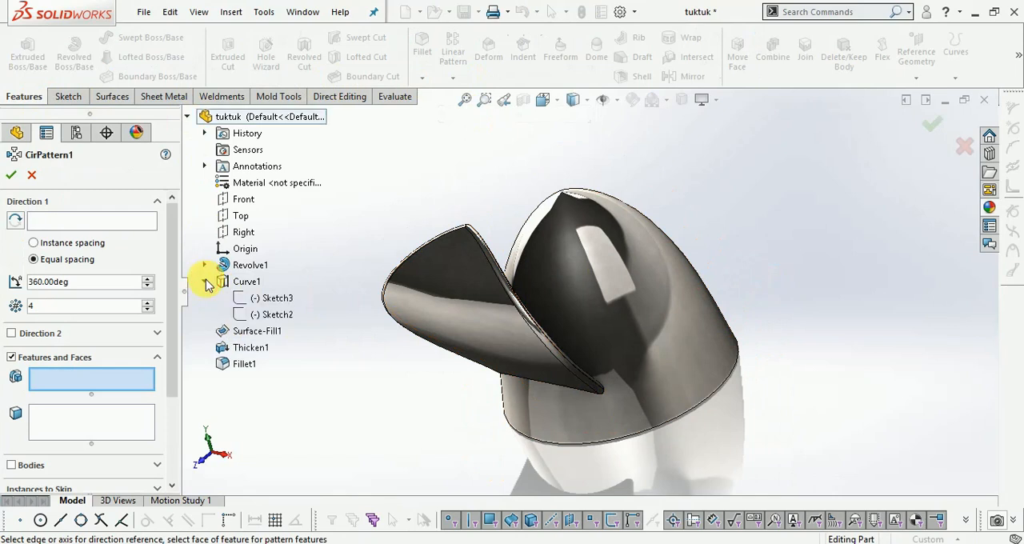
{"action": "right_click", "coordinate": [272, 323]}
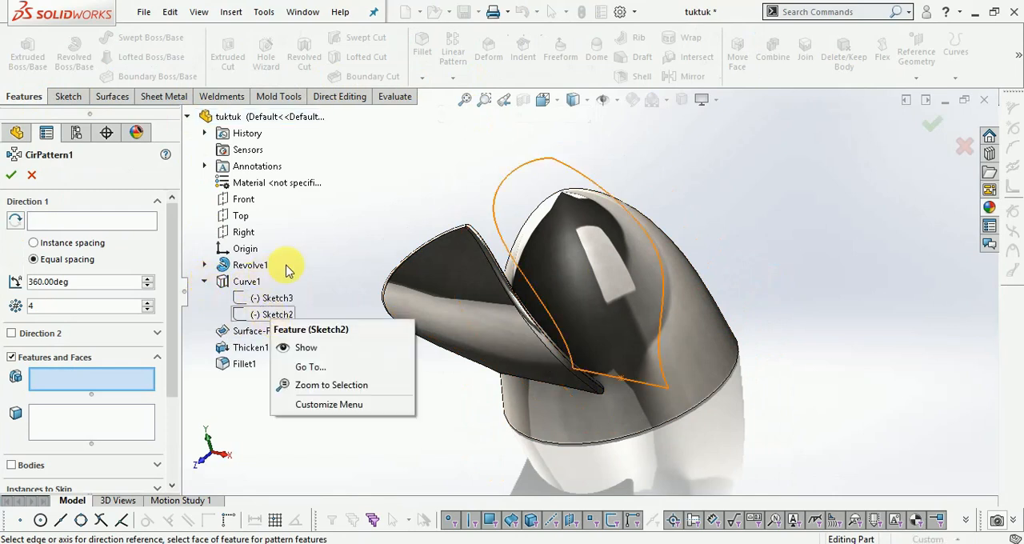
{"action": "left_click", "coordinate": [287, 265]}
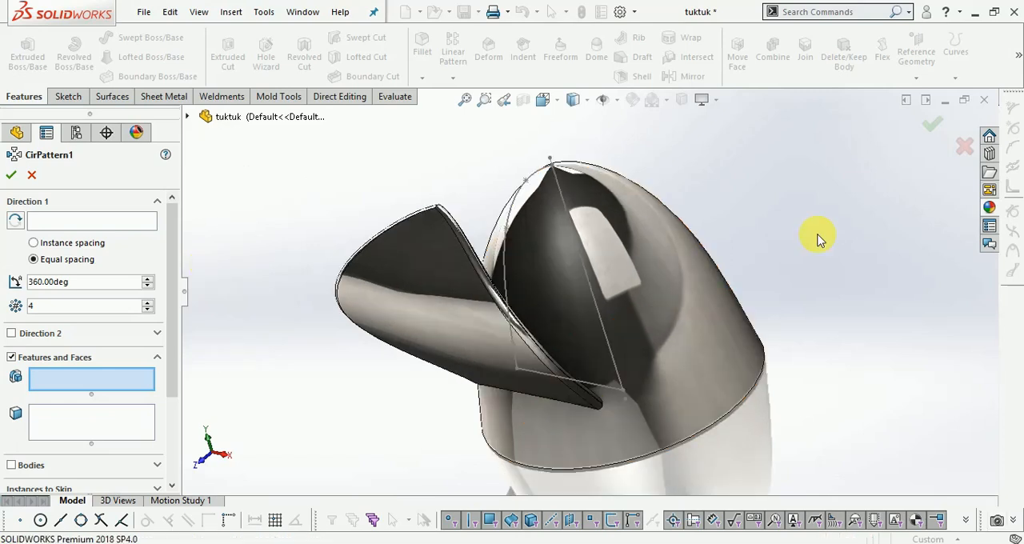
- Choose the petal's fillet and thicken features as the features to pattern
{"action": "scroll", "coordinate": [802, 250], "scroll_direction": "down", "scroll_amount": 1}
{"action": "scroll", "coordinate": [799, 253], "scroll_direction": "up", "scroll_amount": 3}
{"action": "scroll", "coordinate": [385, 296], "scroll_direction": "down", "scroll_amount": 2}
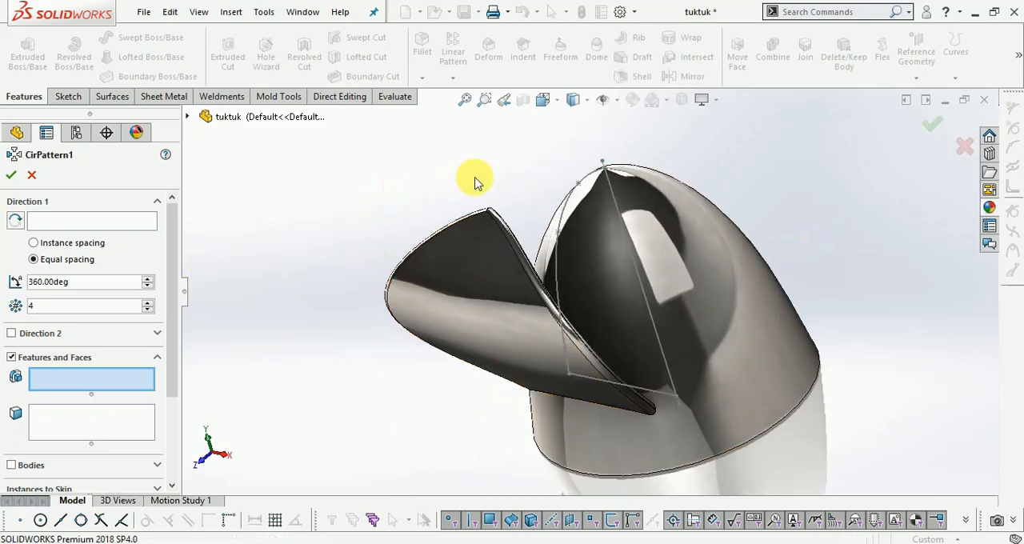
{"action": "scroll", "coordinate": [461, 206], "scroll_direction": "up", "scroll_amount": 1}
{"action": "scroll", "coordinate": [462, 207], "scroll_direction": "up", "scroll_amount": 1}
{"action": "scroll", "coordinate": [644, 280], "scroll_direction": "down", "scroll_amount": 1}
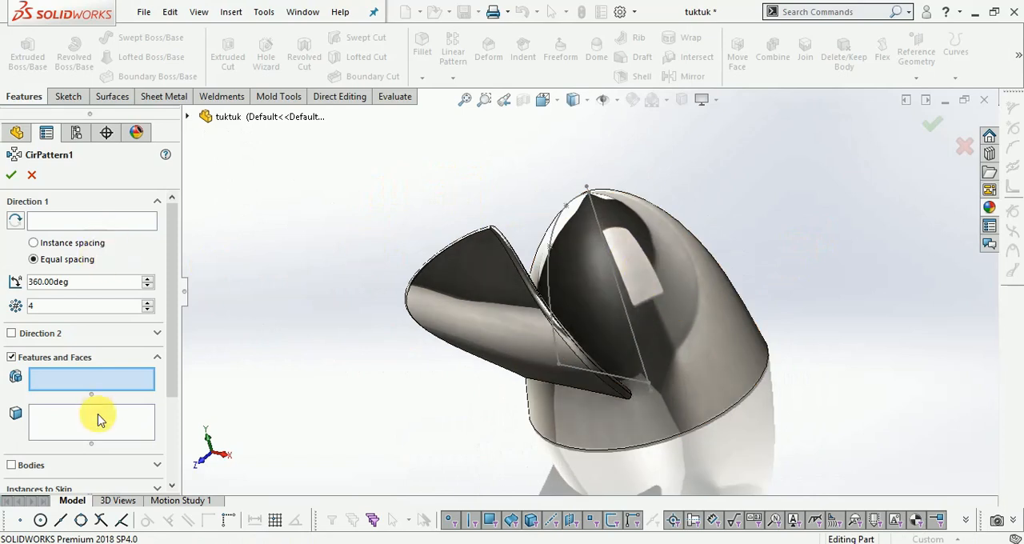
{"action": "left_click", "coordinate": [524, 344]}
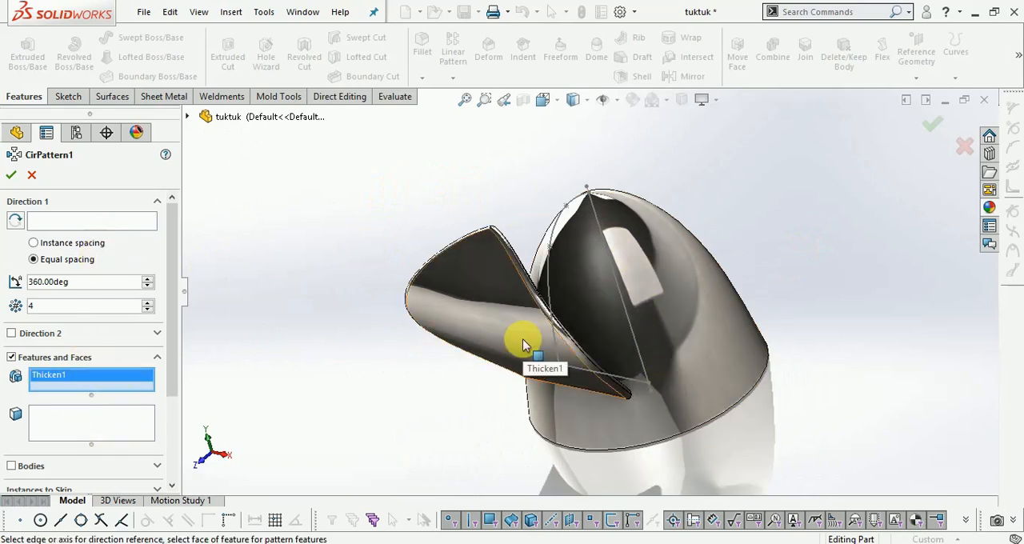
{"action": "left_click", "coordinate": [189, 118]}
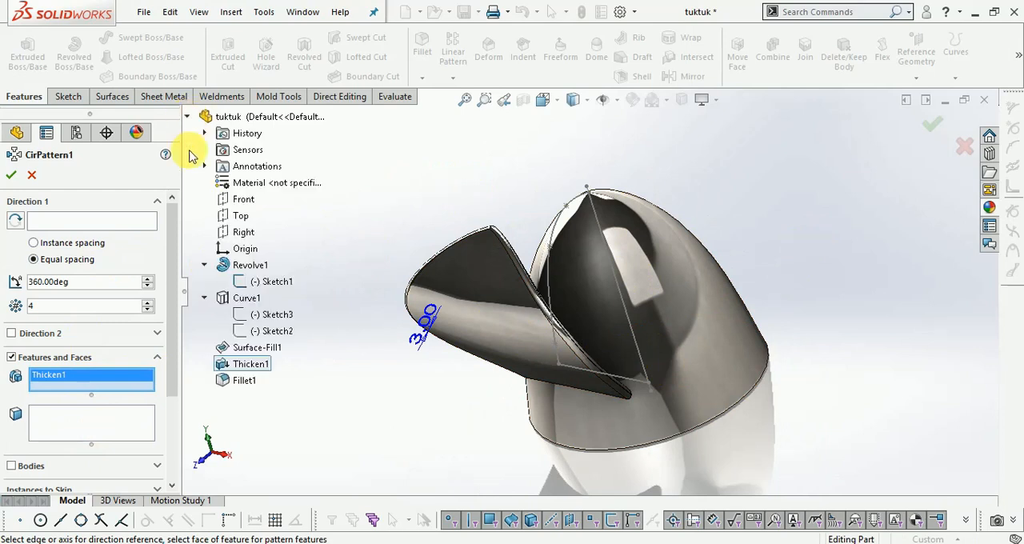
{"action": "left_click", "coordinate": [239, 368]}
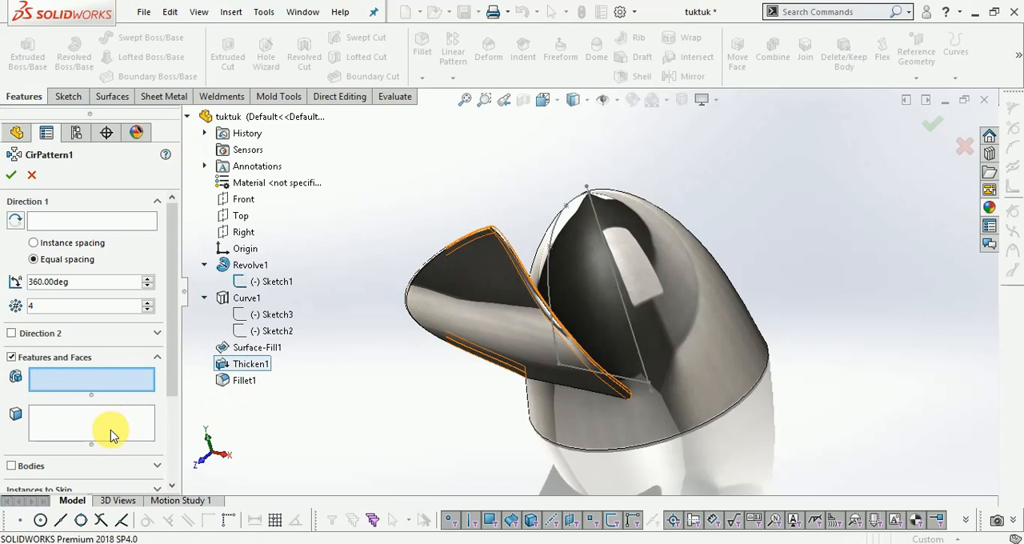
{"action": "left_click", "coordinate": [244, 381]}
{"action": "left_click", "coordinate": [248, 364]}
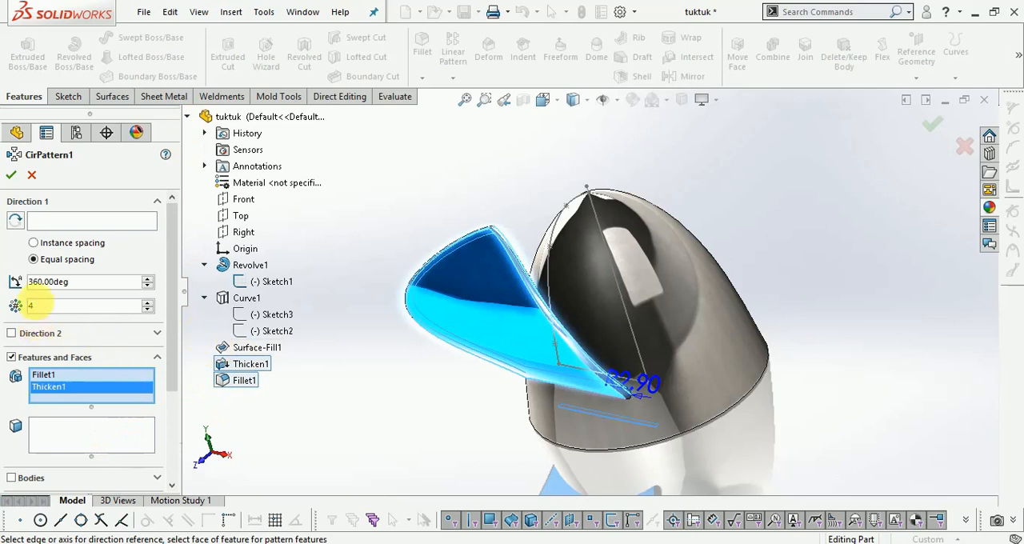
- Set the dome sketch's centre line as the pattern axis and finish four equally spaced petals over 360 degrees
{"action": "left_click", "coordinate": [45, 220]}
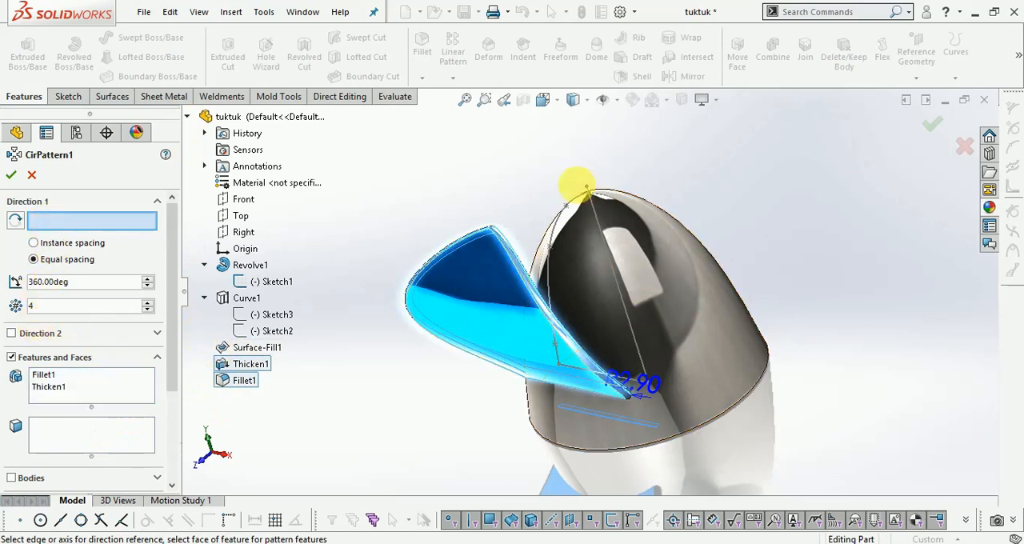
{"action": "scroll", "coordinate": [579, 188], "scroll_direction": "down", "scroll_amount": 5}
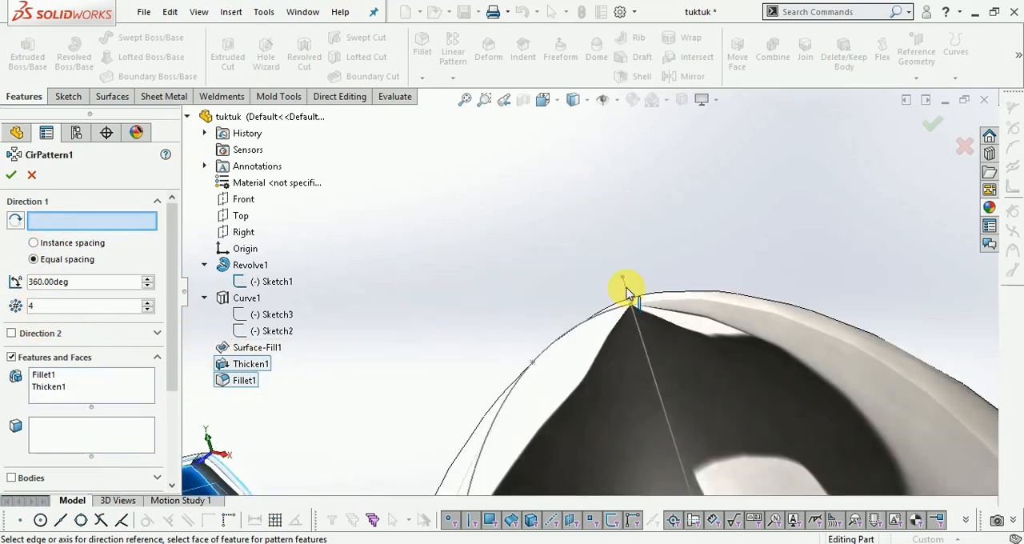
{"action": "left_click", "coordinate": [627, 289]}
{"action": "scroll", "coordinate": [523, 269], "scroll_direction": "up", "scroll_amount": 5}
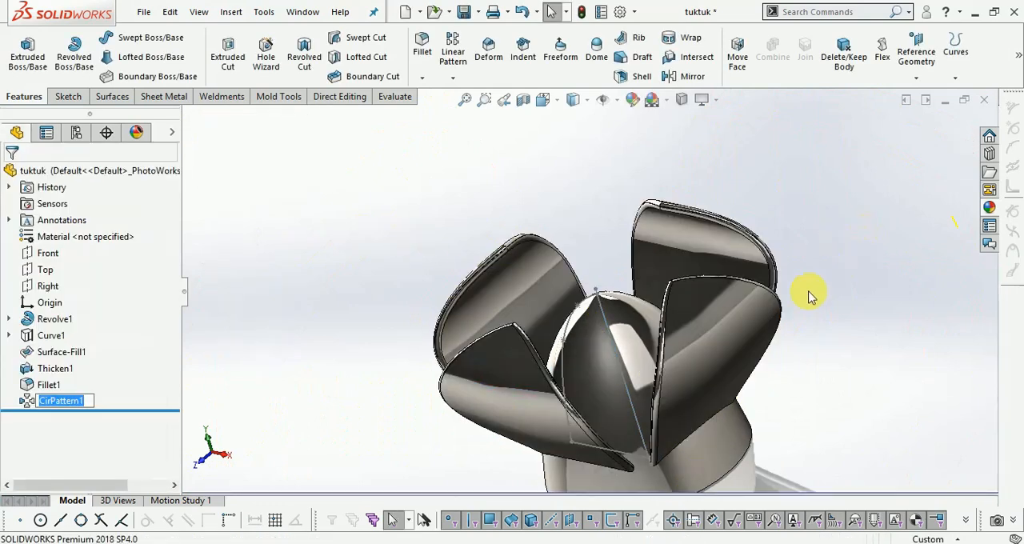
- Hide the dome's revolve sketch
{"action": "left_click", "coordinate": [608, 332]}
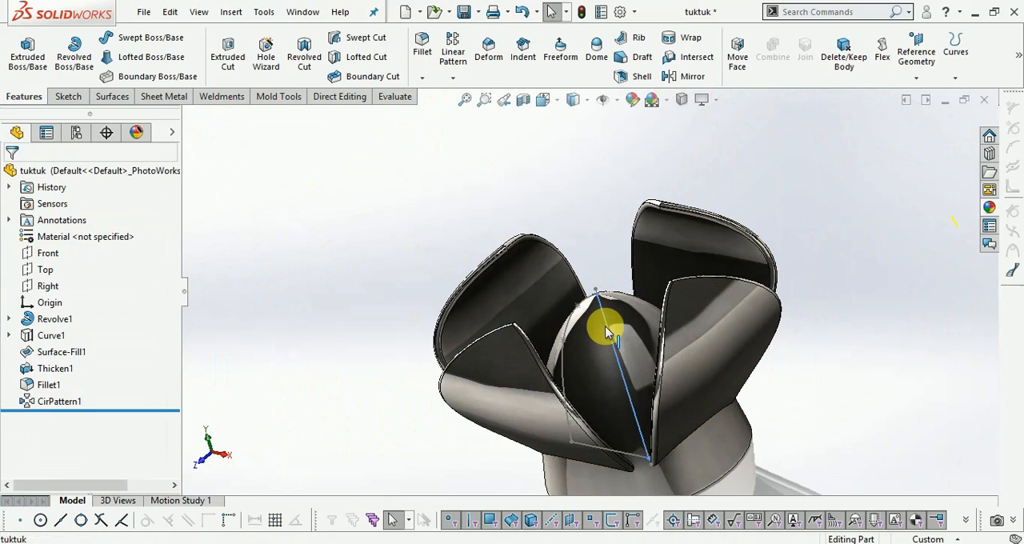
{"action": "right_click", "coordinate": [608, 331]}
{"action": "left_click", "coordinate": [645, 308]}
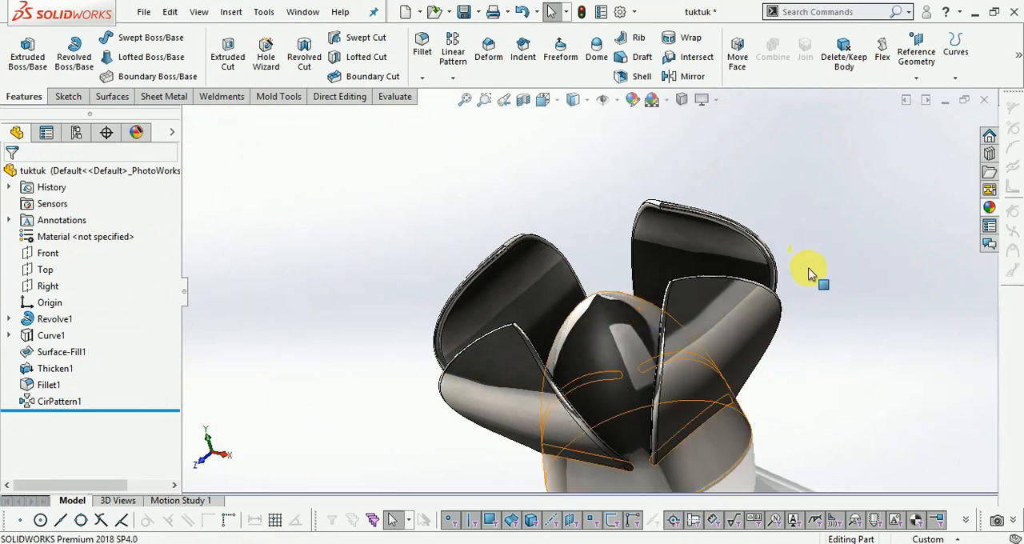
- Start a new sketch on the Right plane
{"action": "scroll", "coordinate": [805, 267], "scroll_direction": "up", "scroll_amount": 3}
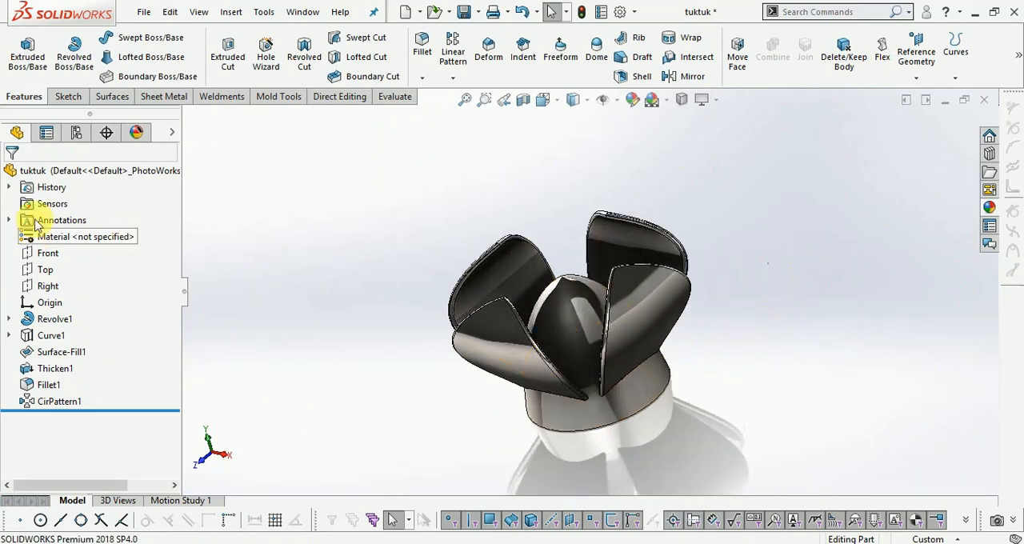
{"action": "left_click", "coordinate": [67, 97]}
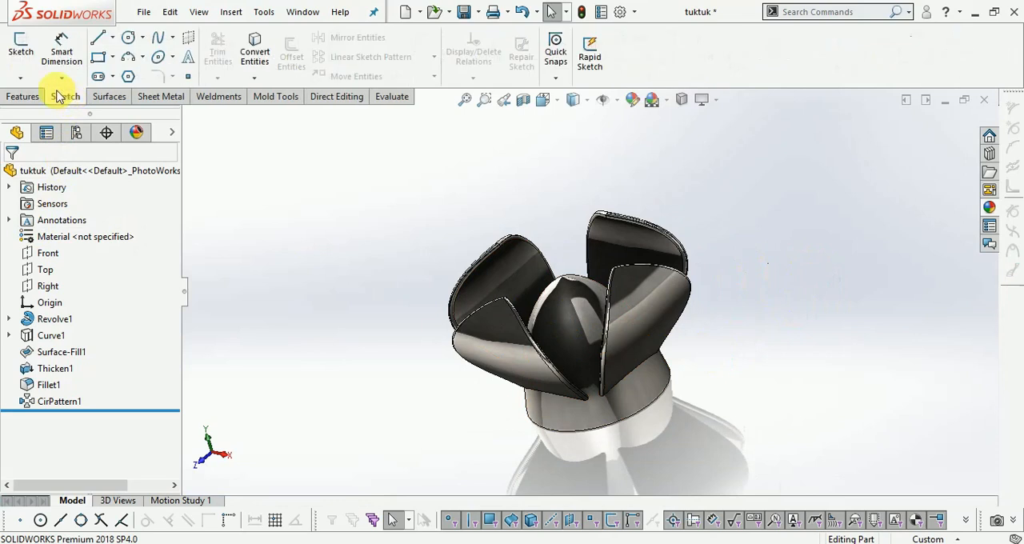
{"action": "left_click", "coordinate": [21, 46]}
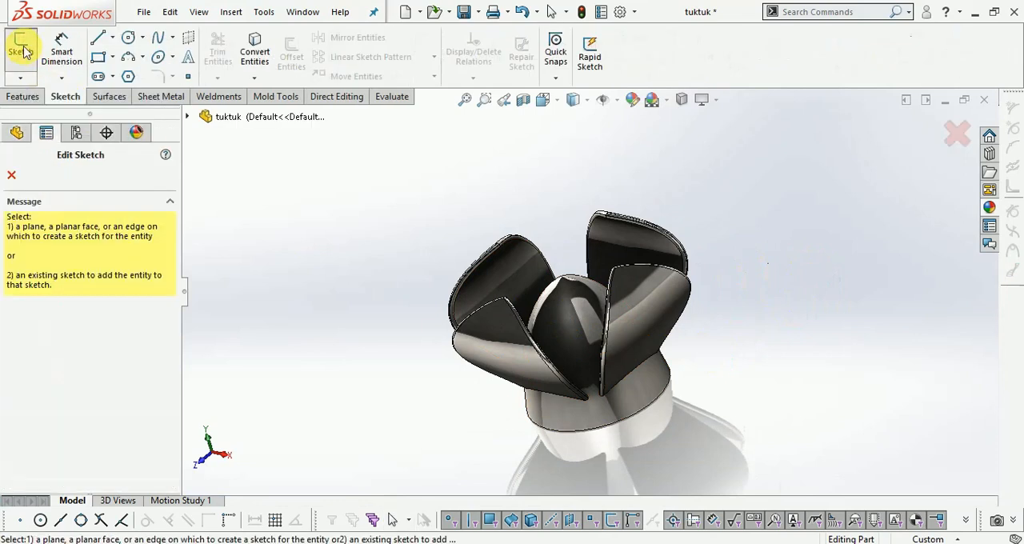
{"action": "left_click", "coordinate": [188, 117]}
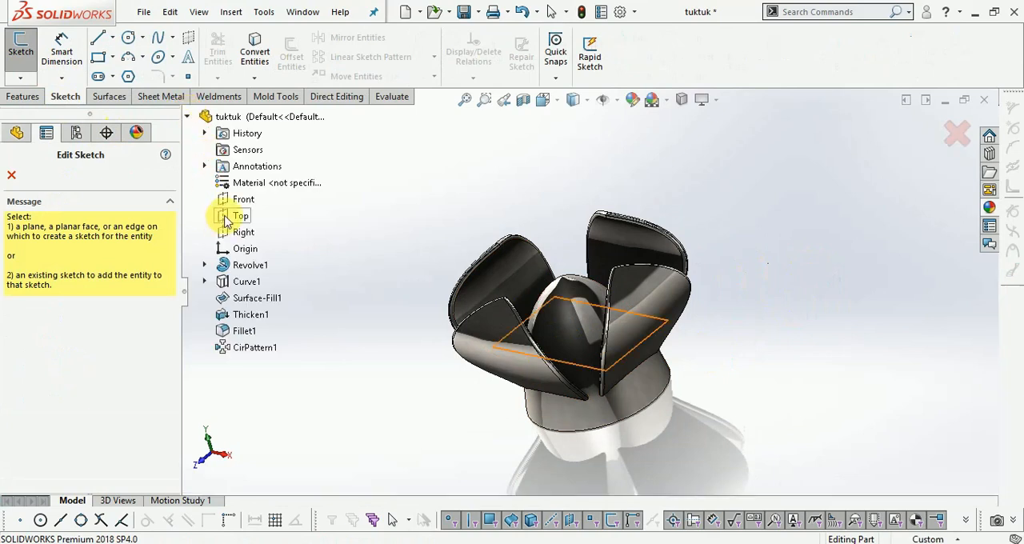
{"action": "left_click", "coordinate": [243, 231]}
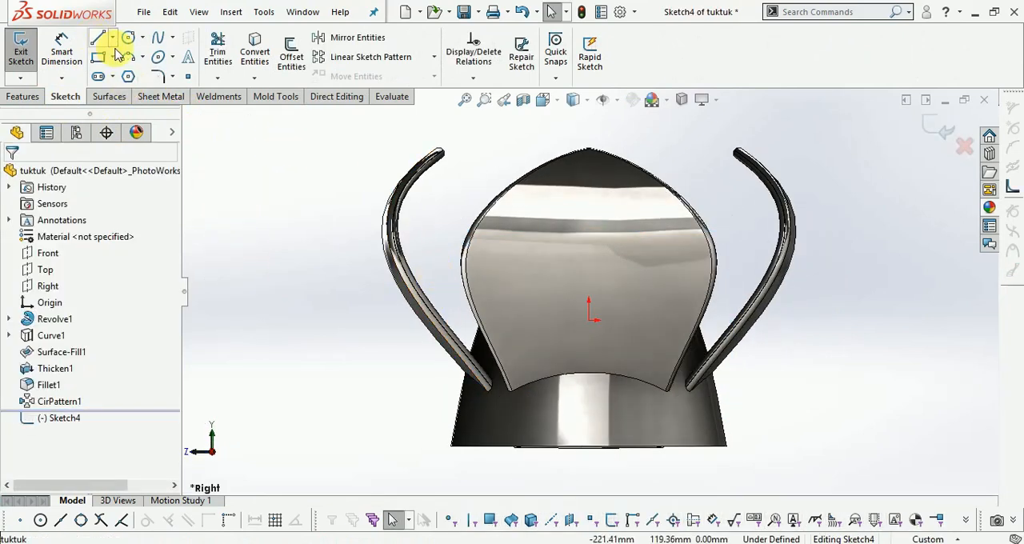
- Sketch an open four-point spline outside one side petal, bulging outward from near tip height down towards the petal's base
{"action": "left_click", "coordinate": [158, 38]}
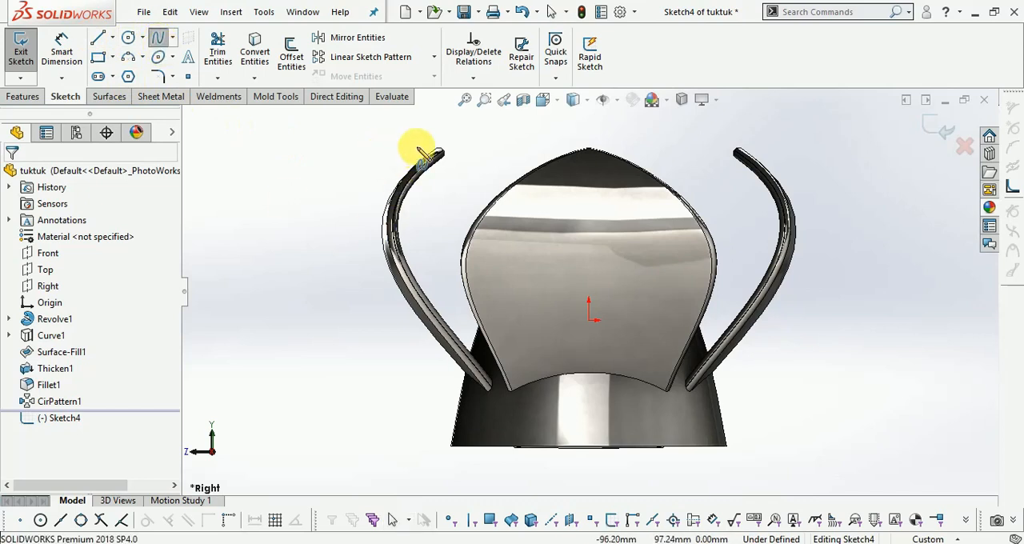
{"action": "left_click", "coordinate": [361, 147]}
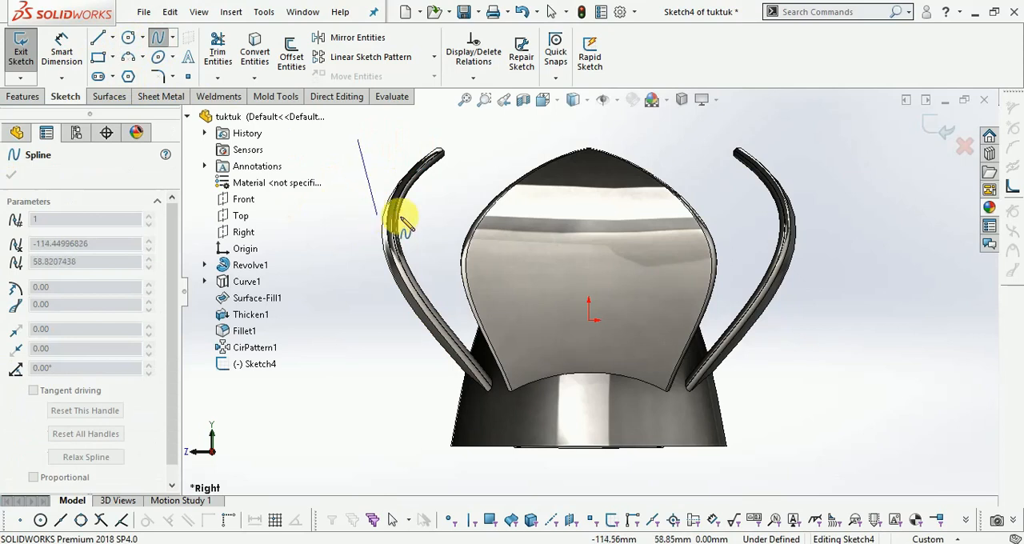
{"action": "key", "text": "z"}
{"action": "scroll", "coordinate": [441, 237], "scroll_direction": "up", "scroll_amount": 1}
{"action": "scroll", "coordinate": [391, 223], "scroll_direction": "down", "scroll_amount": 1}
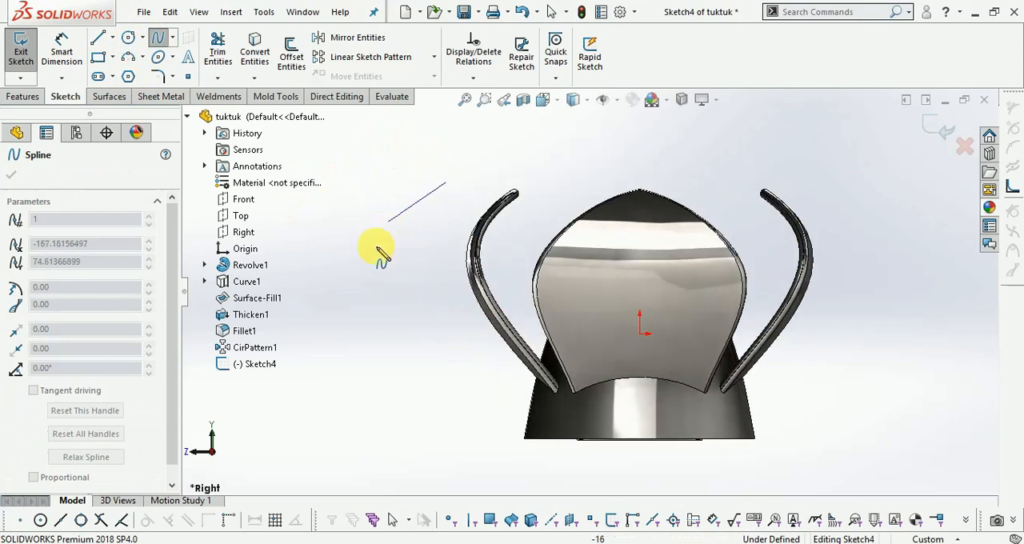
{"action": "left_click", "coordinate": [391, 219]}
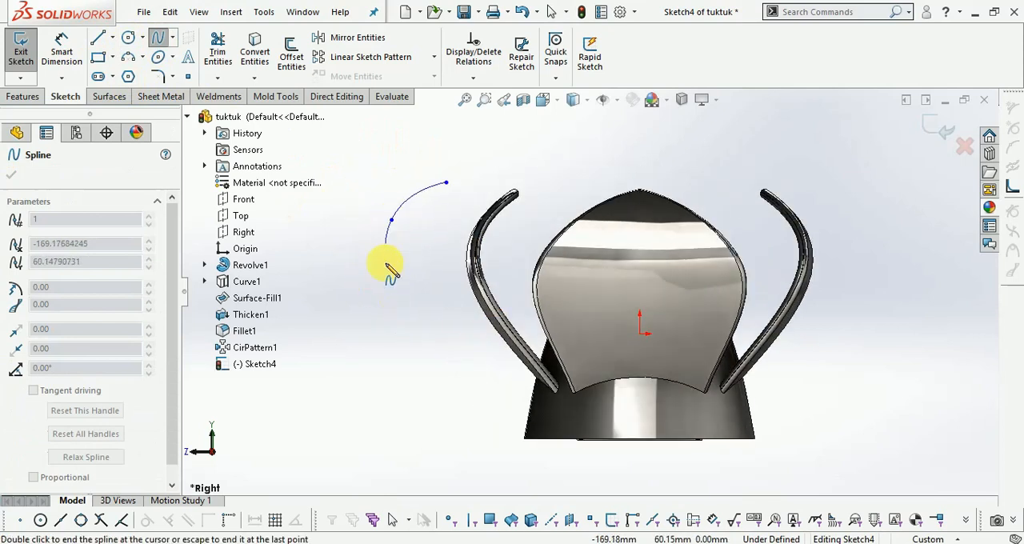
{"action": "left_click", "coordinate": [430, 319]}
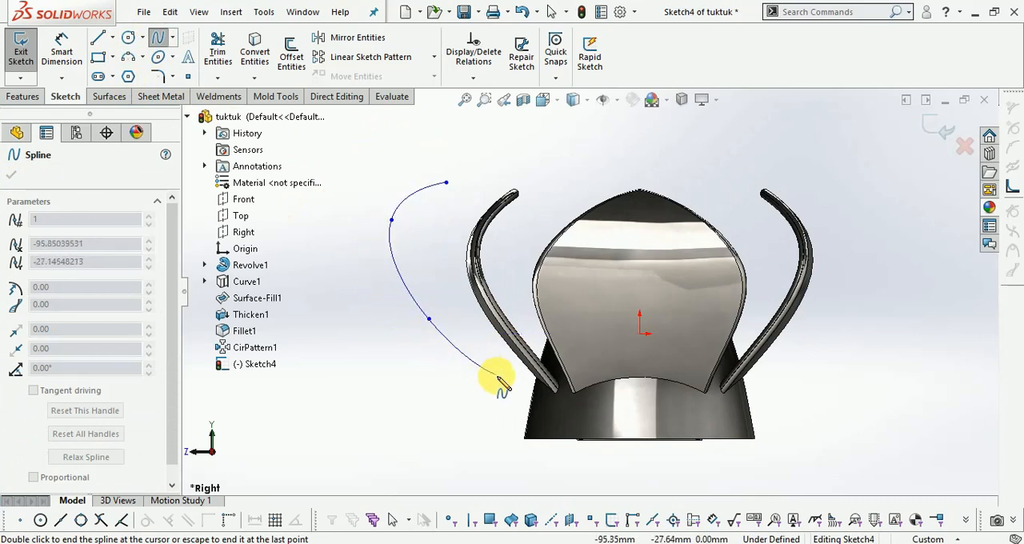
{"action": "double_click", "coordinate": [483, 358]}
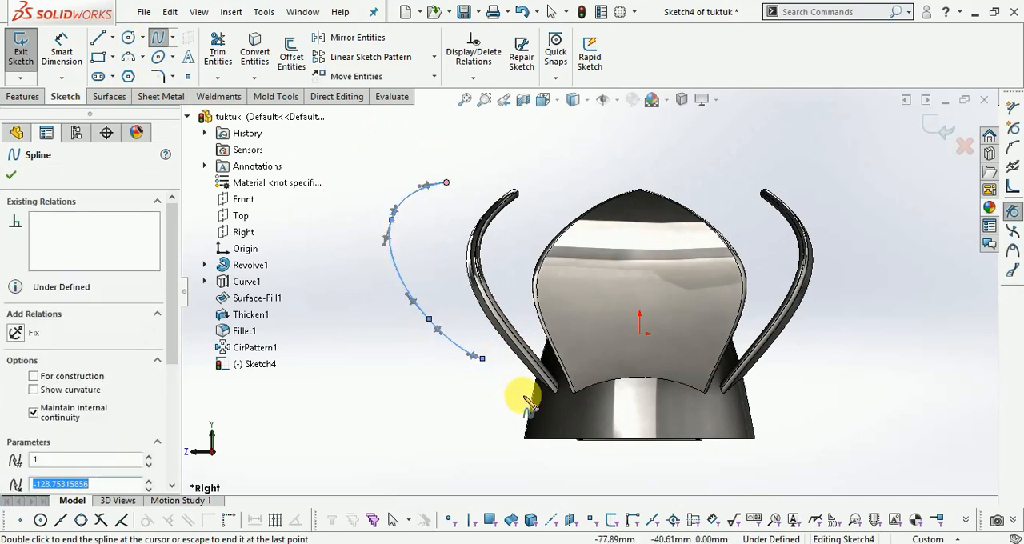
- Delete the open spline just drawn outside the side petal
{"action": "key", "text": "Delete"}
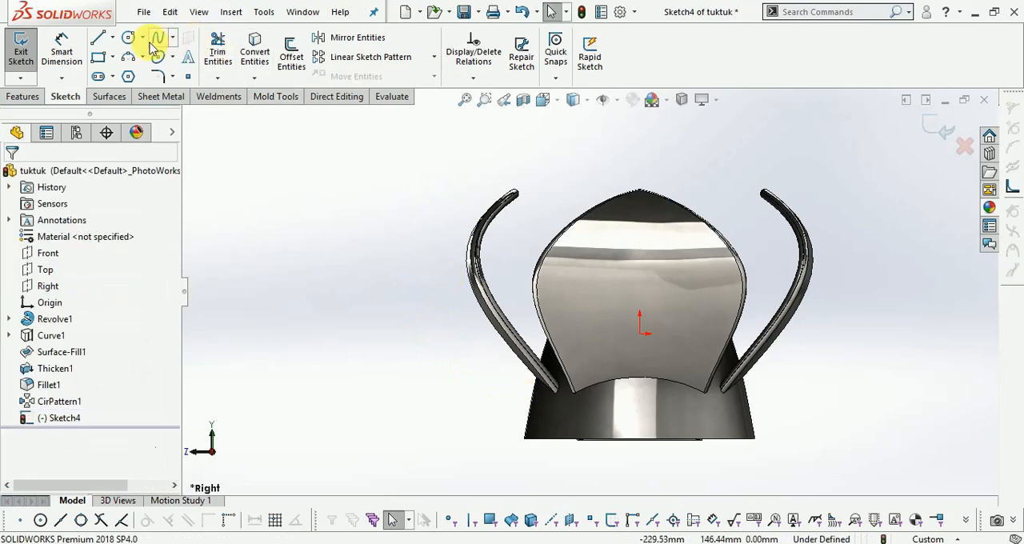
{"action": "left_click", "coordinate": [156, 41]}
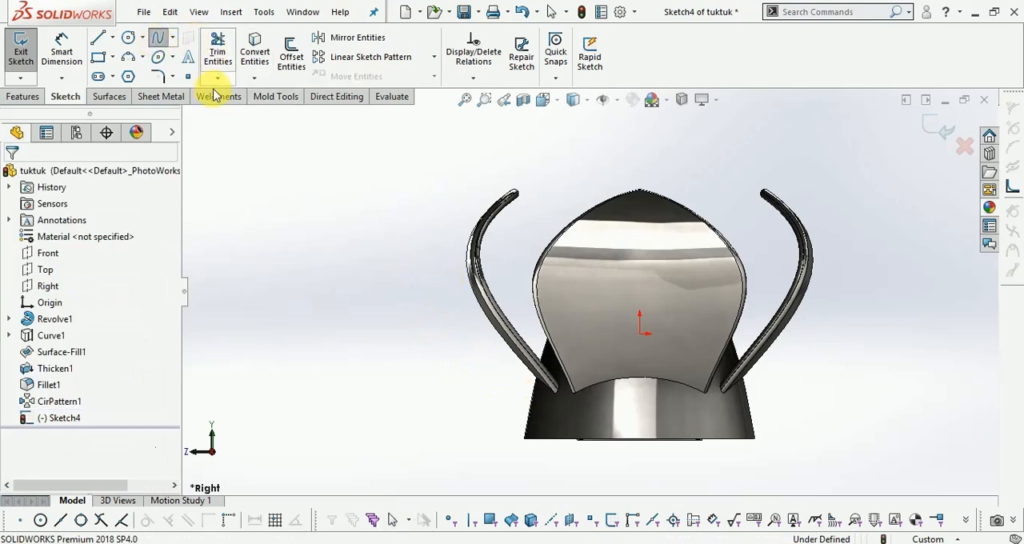
{"action": "left_click", "coordinate": [415, 177]}
{"action": "left_click", "coordinate": [378, 205]}
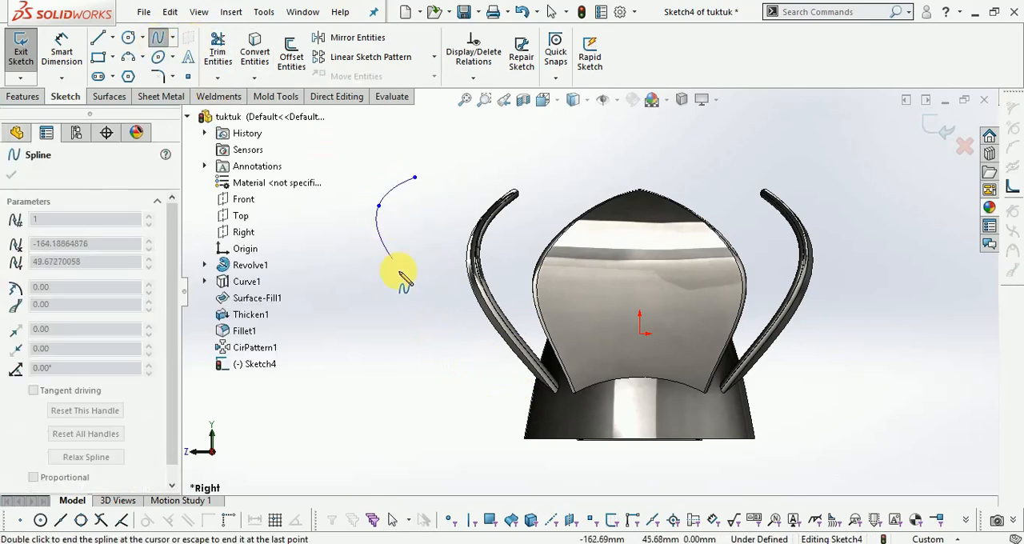
{"action": "double_click", "coordinate": [414, 312]}
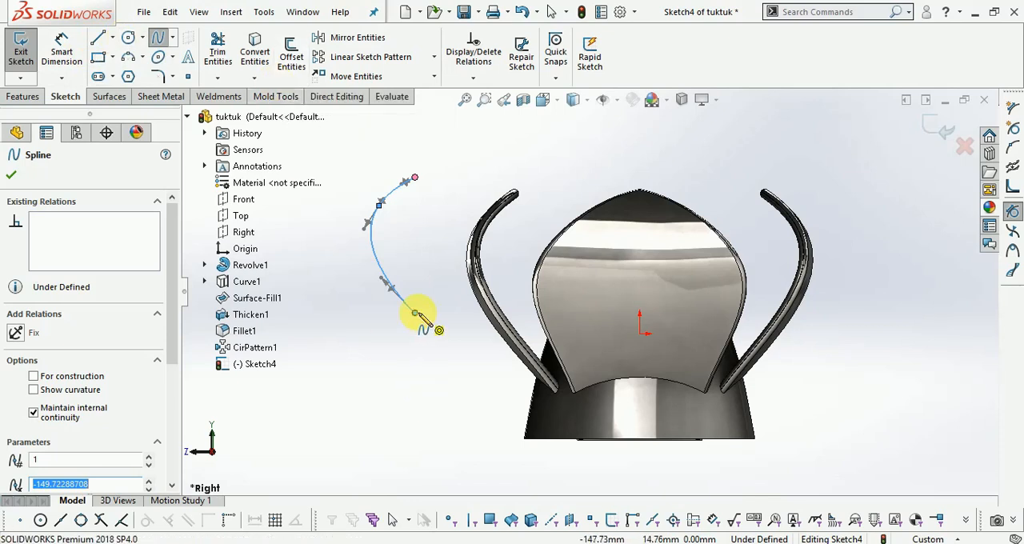
{"action": "key", "text": "Escape"}
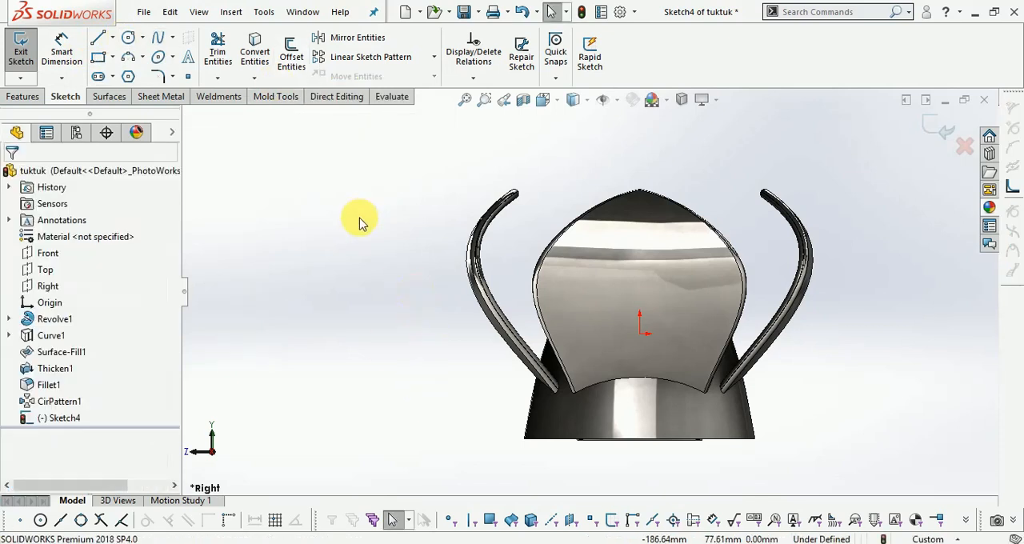
- Sketch an open five-point spline outside one side petal, from above its tip, bulging outward and down to the dome's bottom edge
{"action": "left_click", "coordinate": [157, 40]}
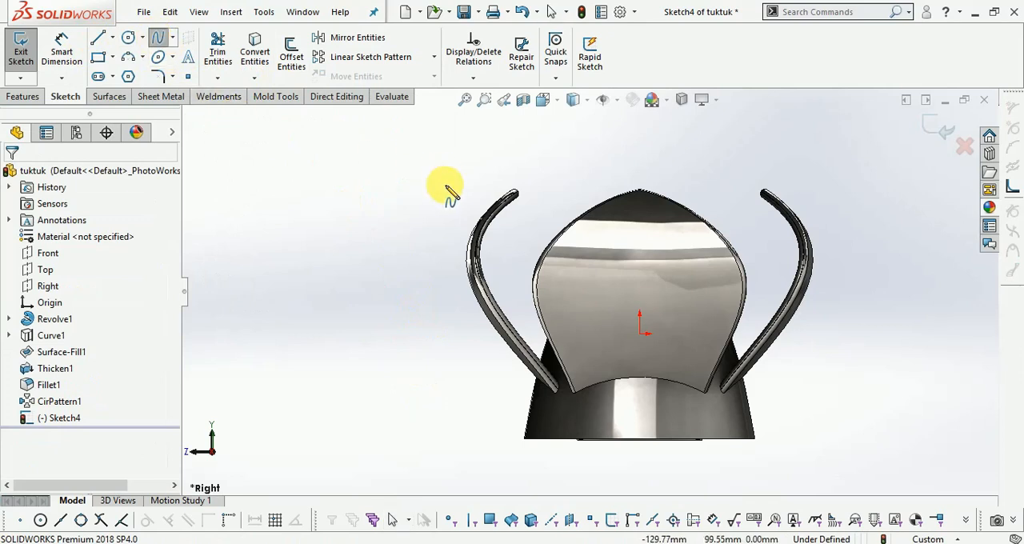
{"action": "left_click", "coordinate": [437, 180]}
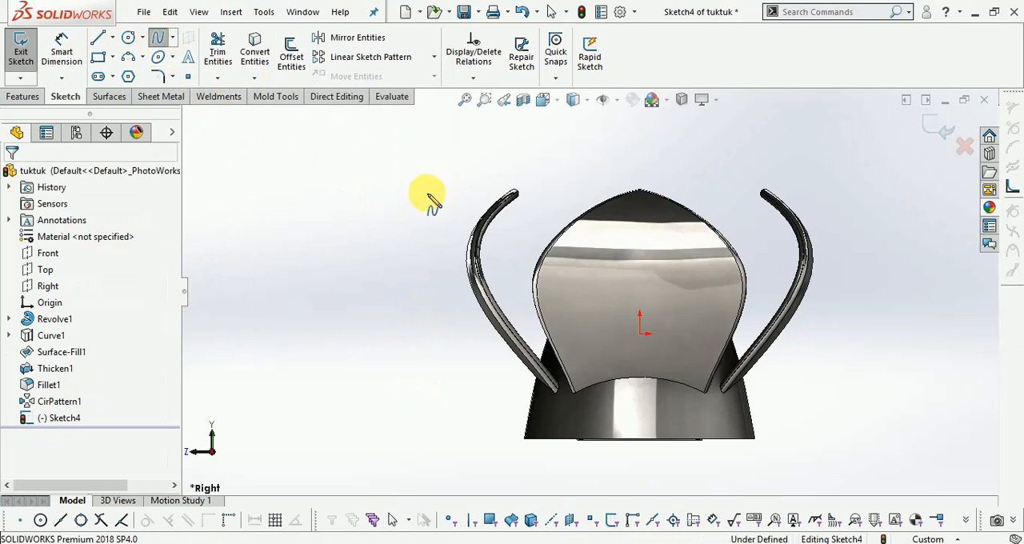
{"action": "left_click", "coordinate": [388, 232]}
{"action": "left_click", "coordinate": [451, 339]}
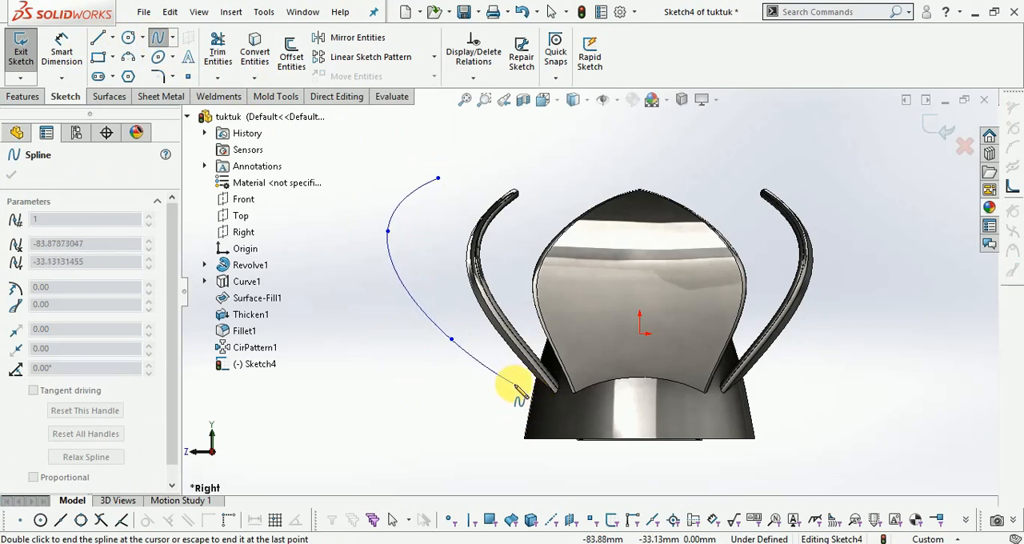
{"action": "left_click", "coordinate": [513, 387]}
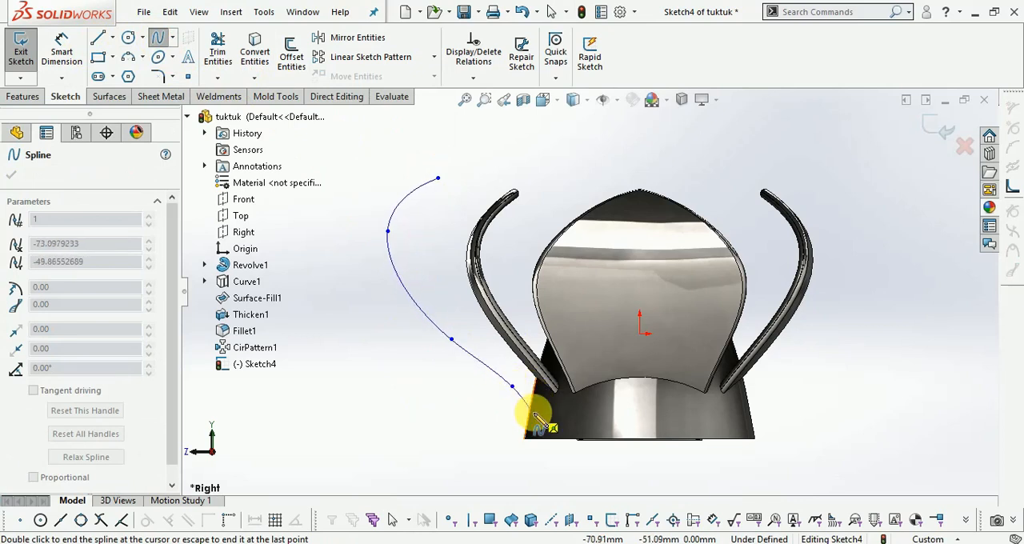
{"action": "double_click", "coordinate": [569, 453]}
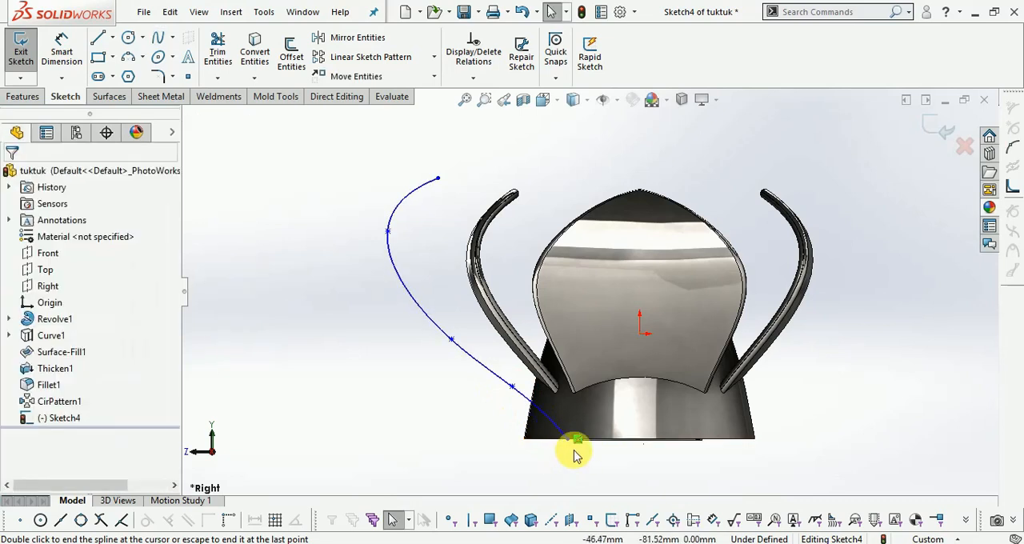
- Dimension the vertical distance from the origin to the spline's upper endpoint and set it to 95 mm
{"action": "scroll", "coordinate": [532, 213], "scroll_direction": "down", "scroll_amount": 2}
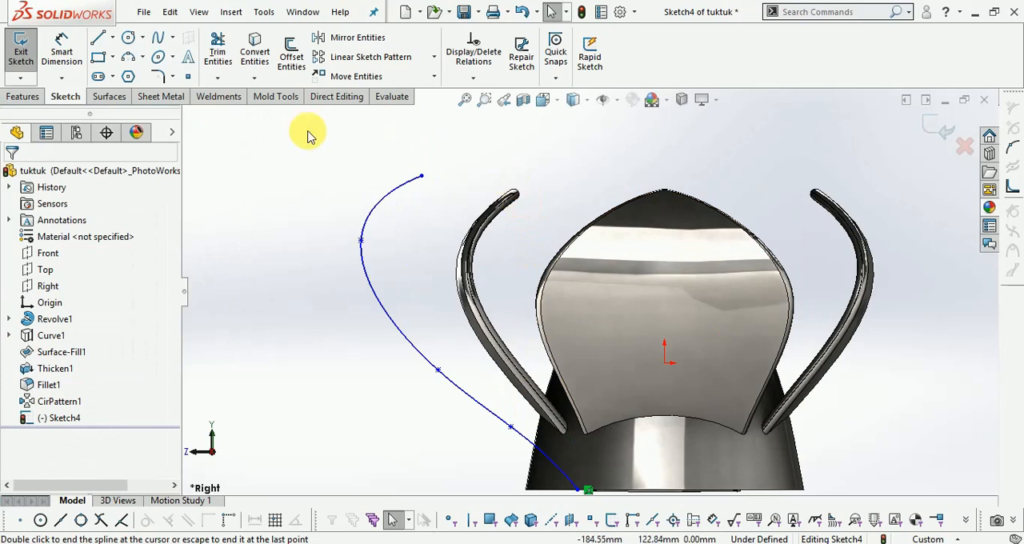
{"action": "left_click", "coordinate": [68, 46]}
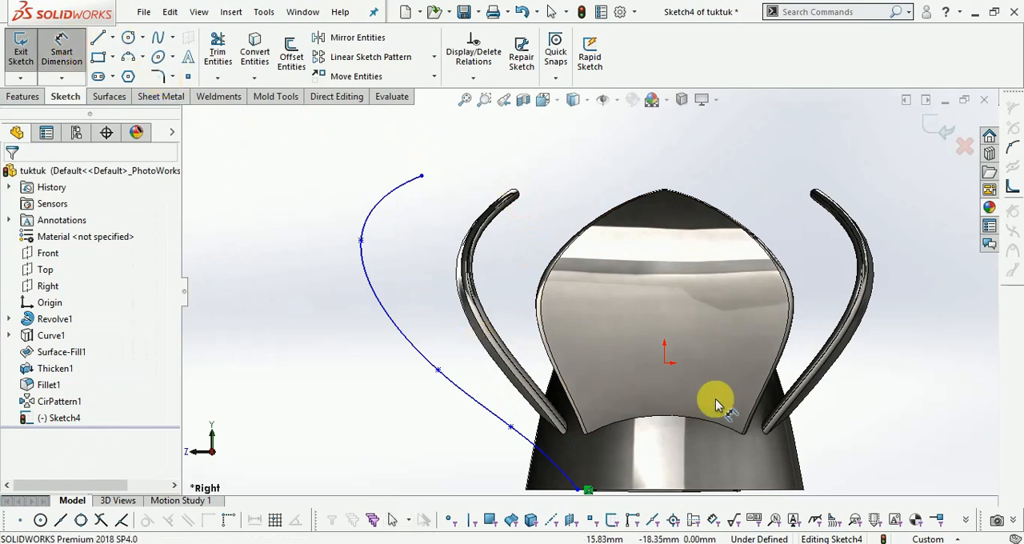
{"action": "left_click", "coordinate": [664, 364]}
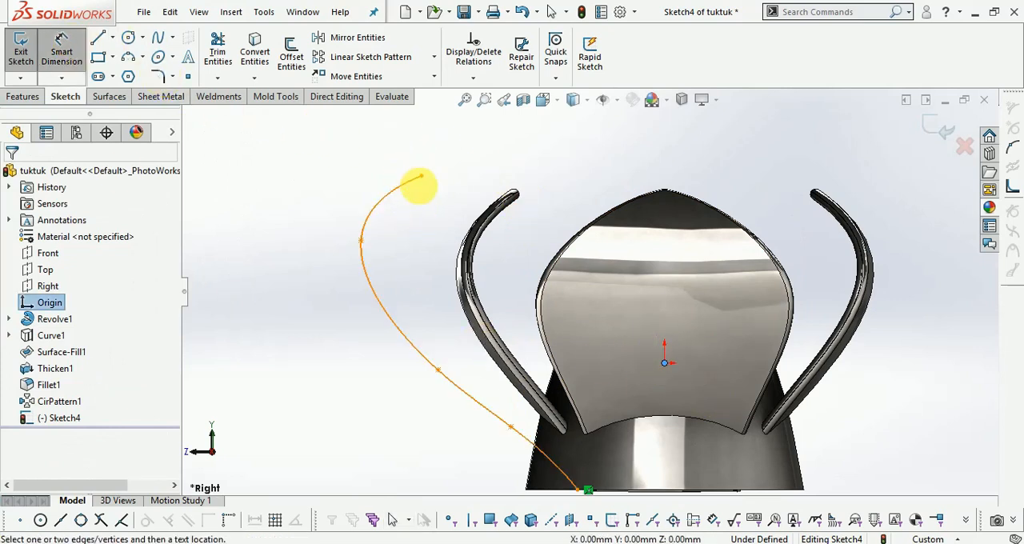
{"action": "left_click", "coordinate": [422, 176]}
{"action": "left_click", "coordinate": [835, 256]}
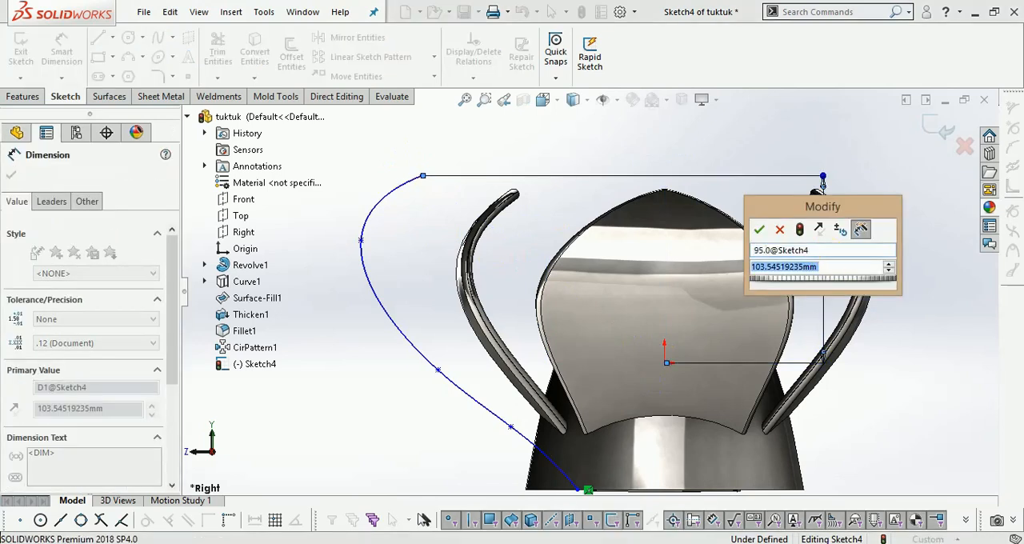
{"action": "left_click", "coordinate": [780, 231]}
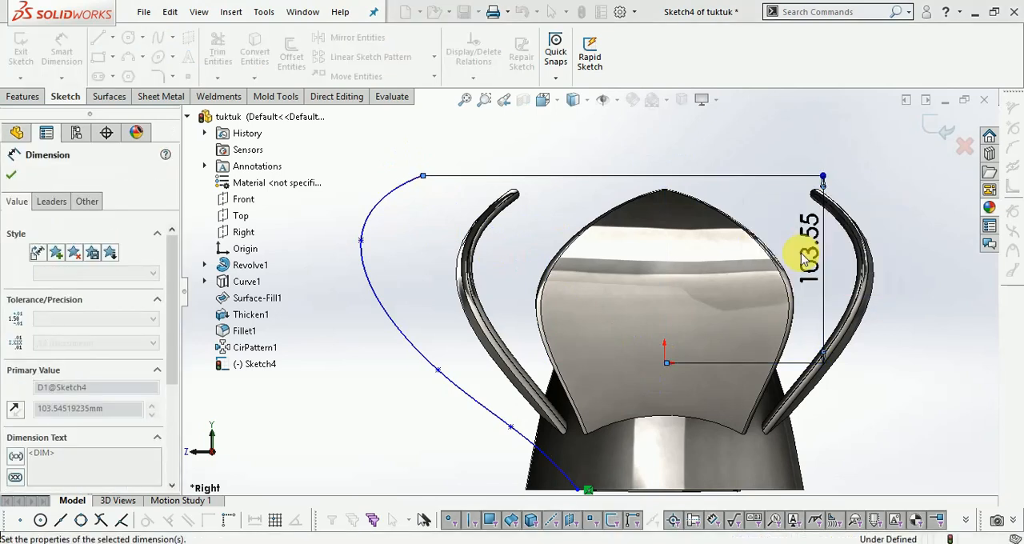
{"action": "left_click", "coordinate": [806, 260]}
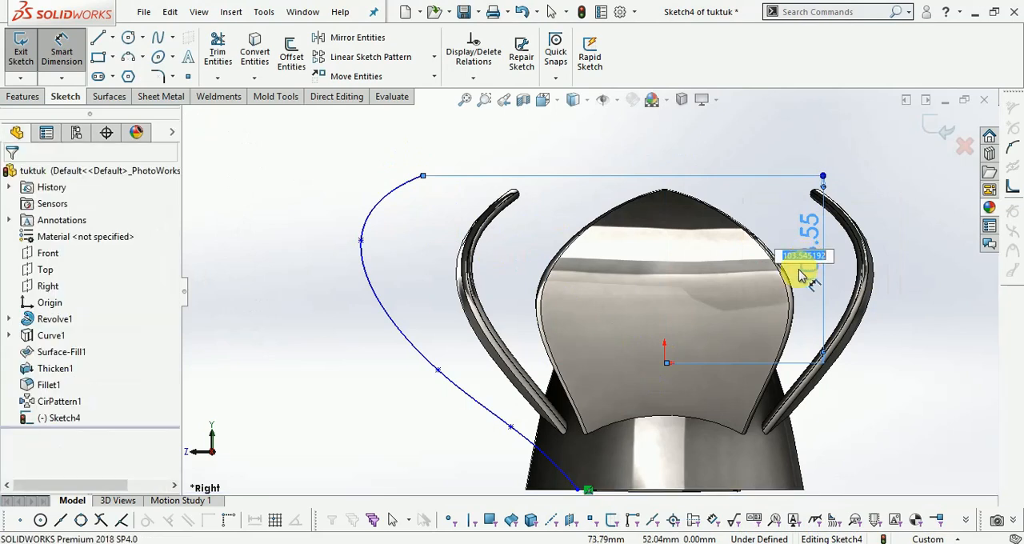
{"action": "type", "text": "95.0"}
{"action": "key", "text": "Return"}
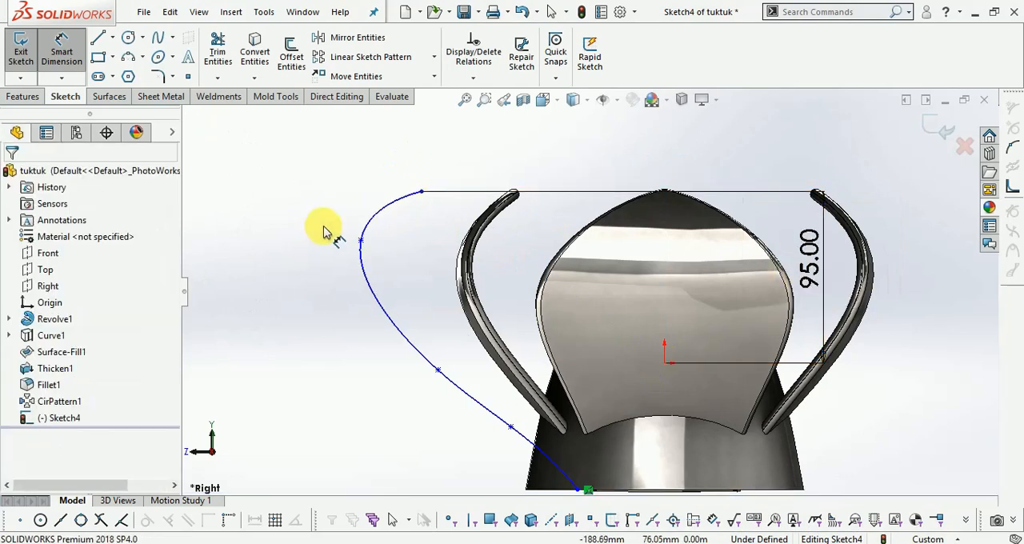
- Move the spline's second point from the top inward and down to about X -151.8, Y 40.9 mm
{"action": "left_click", "coordinate": [361, 242]}
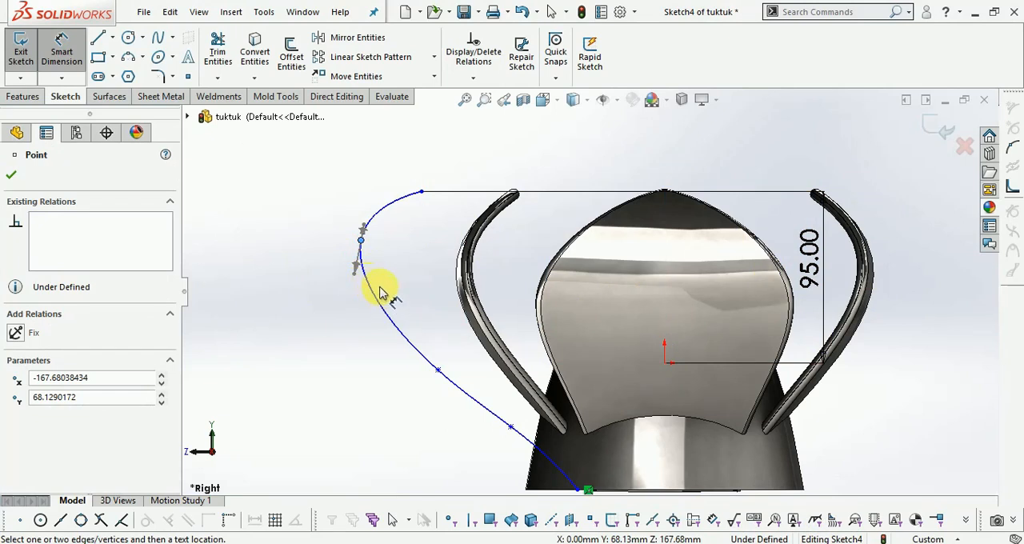
{"action": "key", "text": "Escape"}
{"action": "left_click", "coordinate": [361, 241]}
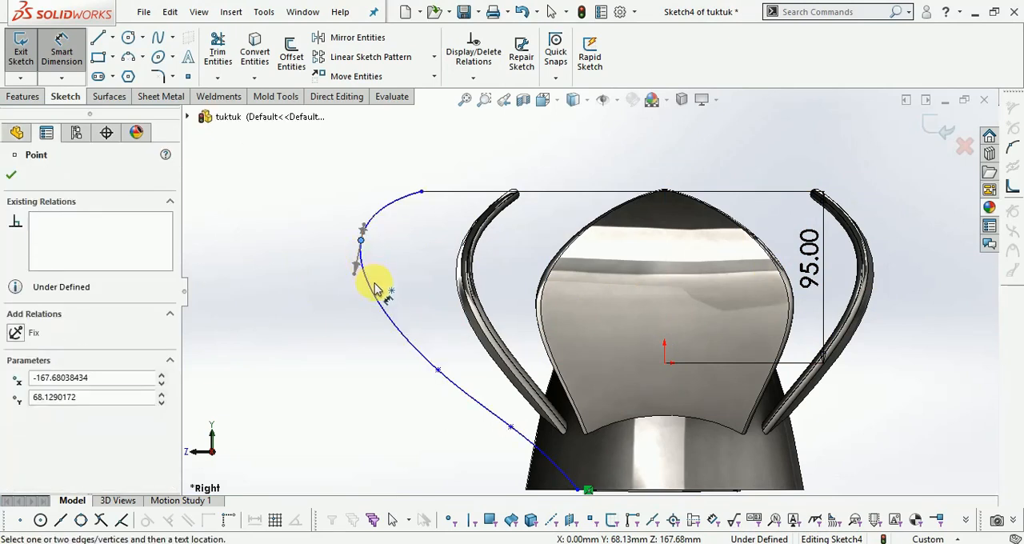
{"action": "key", "text": "Escape"}
{"action": "key", "text": "Escape"}
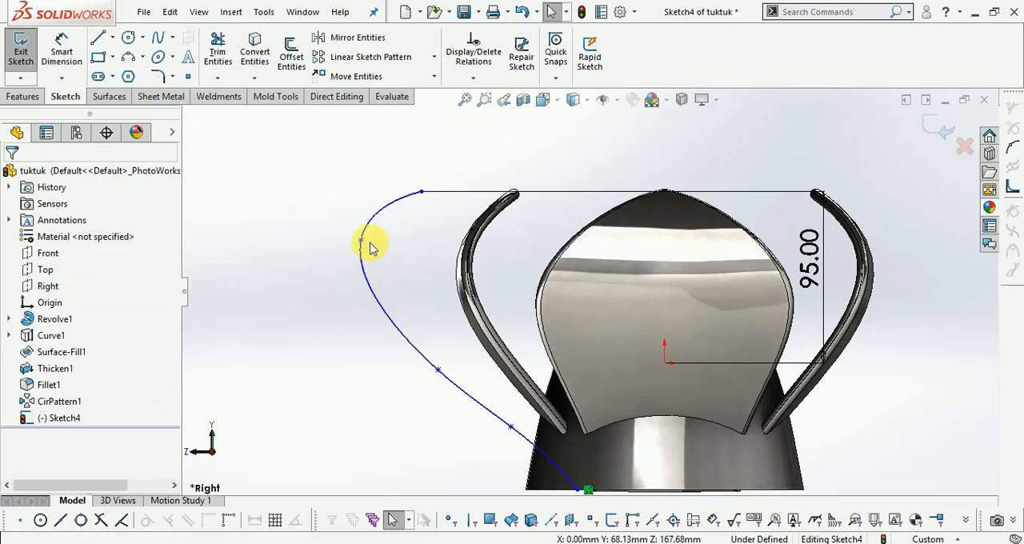
{"action": "left_click_drag", "start_coordinate": [361, 242], "coordinate": [389, 288]}
{"action": "scroll", "coordinate": [361, 243], "scroll_direction": "up", "scroll_amount": 2}
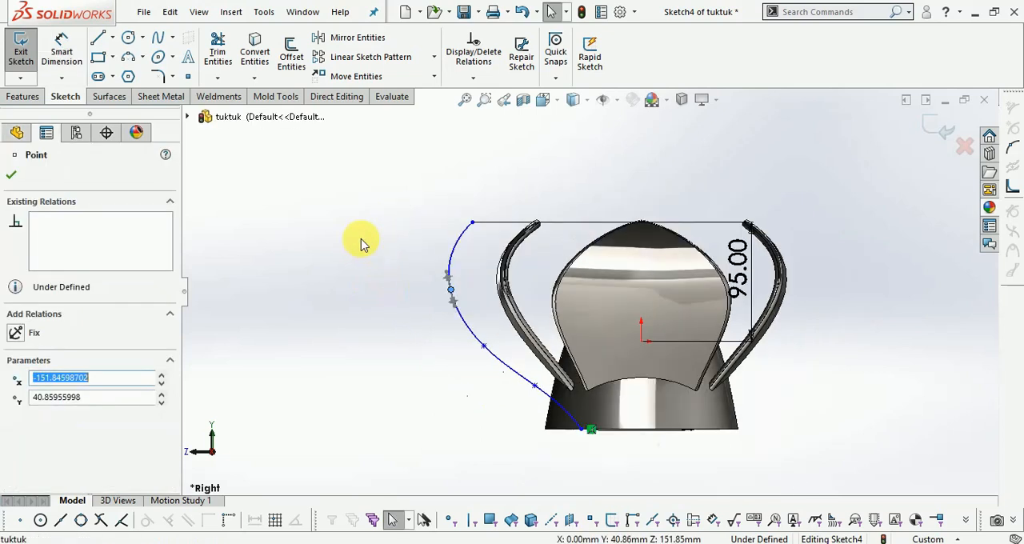
{"action": "scroll", "coordinate": [573, 284], "scroll_direction": "down", "scroll_amount": 1}
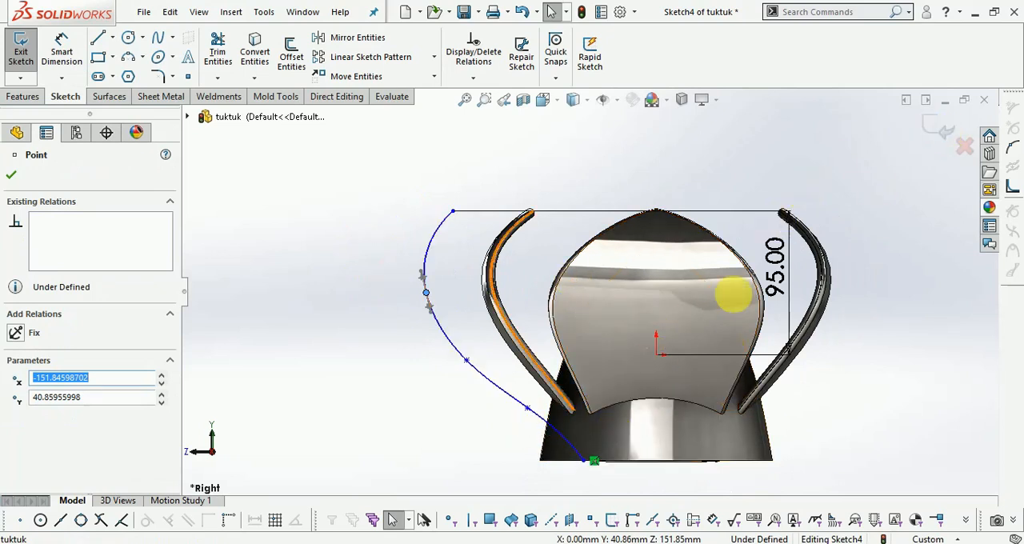
- Finish the outer petal profile sketch and switch to the isometric view
{"action": "left_click", "coordinate": [939, 127]}
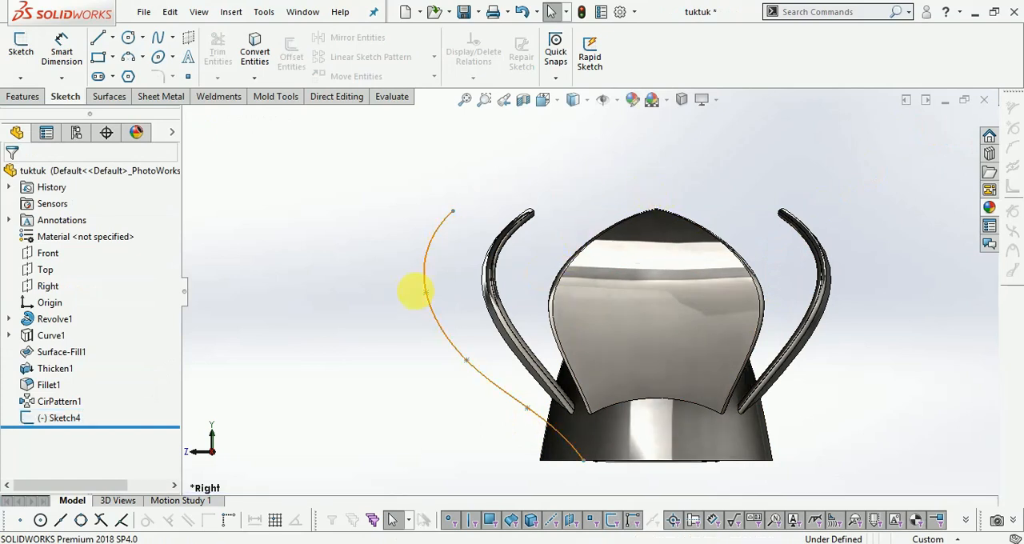
{"action": "left_click", "coordinate": [544, 100]}
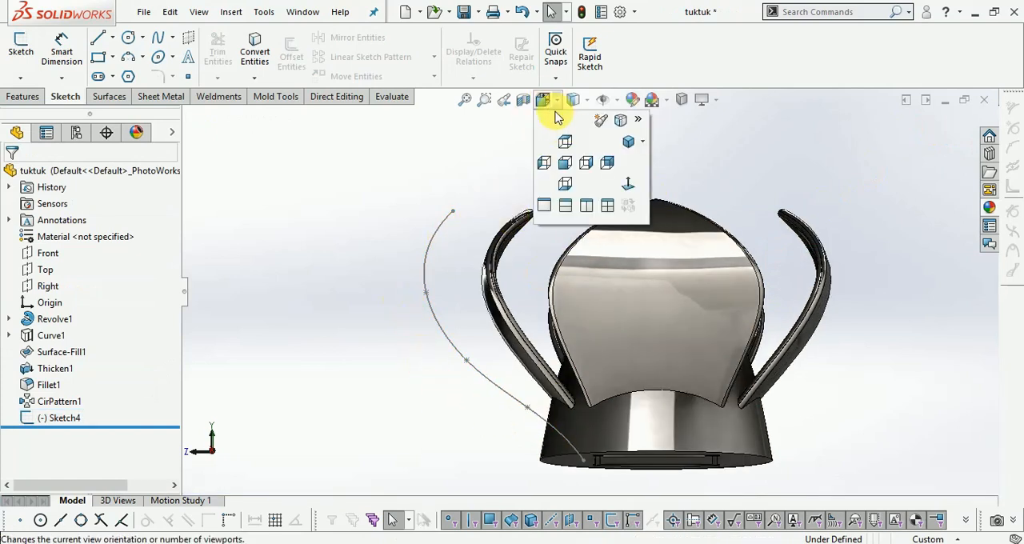
{"action": "left_click", "coordinate": [629, 143]}
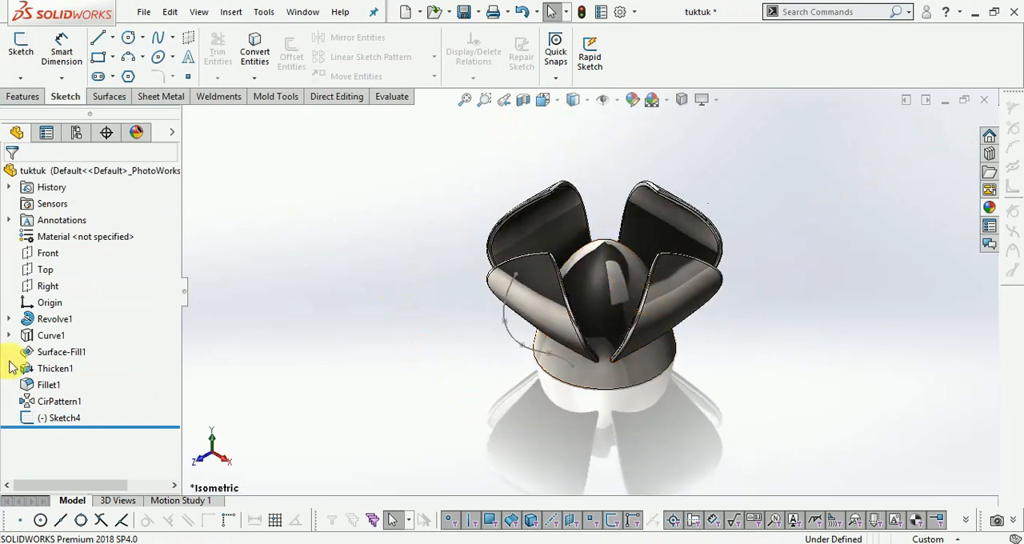
- Show Sketch2, the petal outline sketch used by the first projected curve
{"action": "left_click", "coordinate": [9, 336]}
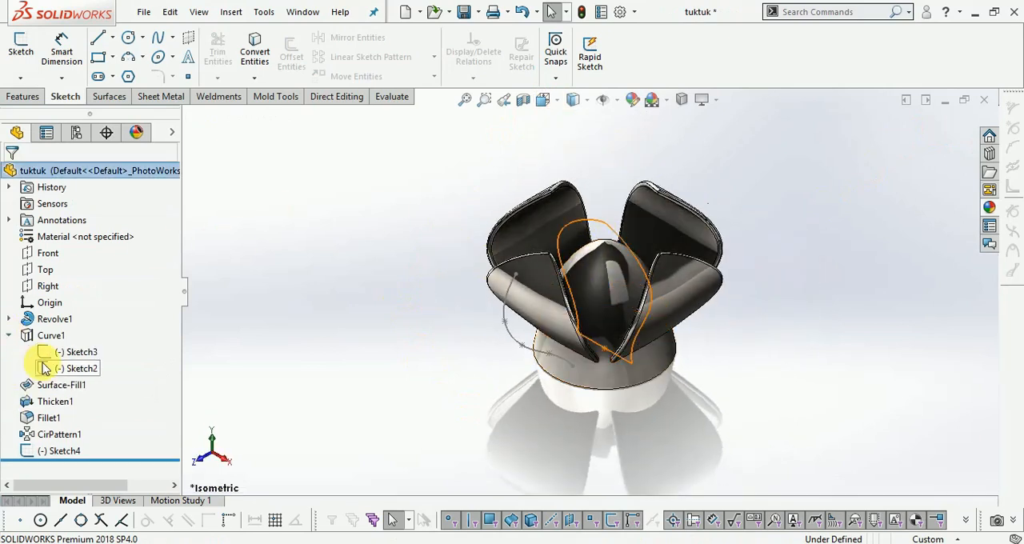
{"action": "right_click", "coordinate": [71, 373]}
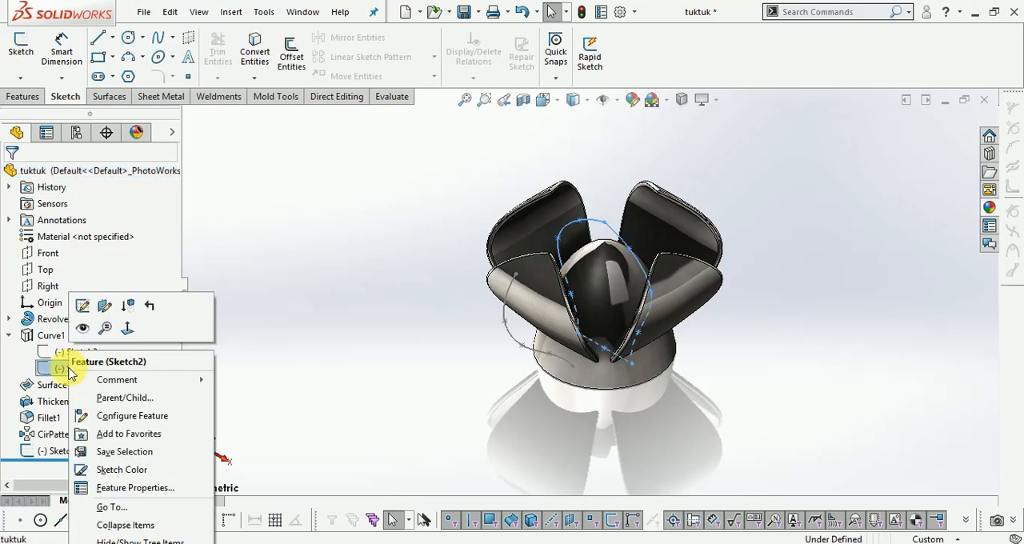
{"action": "left_click", "coordinate": [83, 328]}
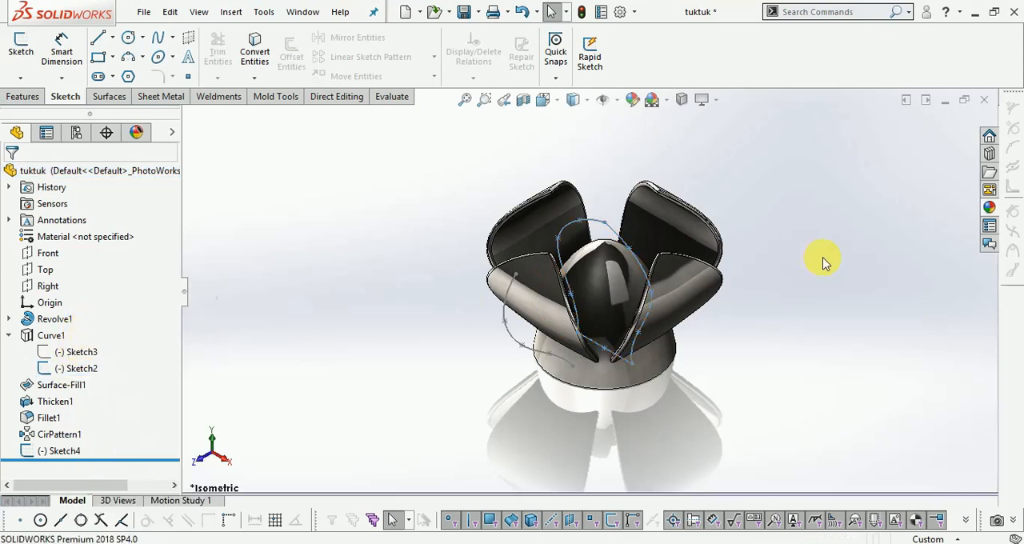
{"action": "scroll", "coordinate": [780, 248], "scroll_direction": "down", "scroll_amount": 2}
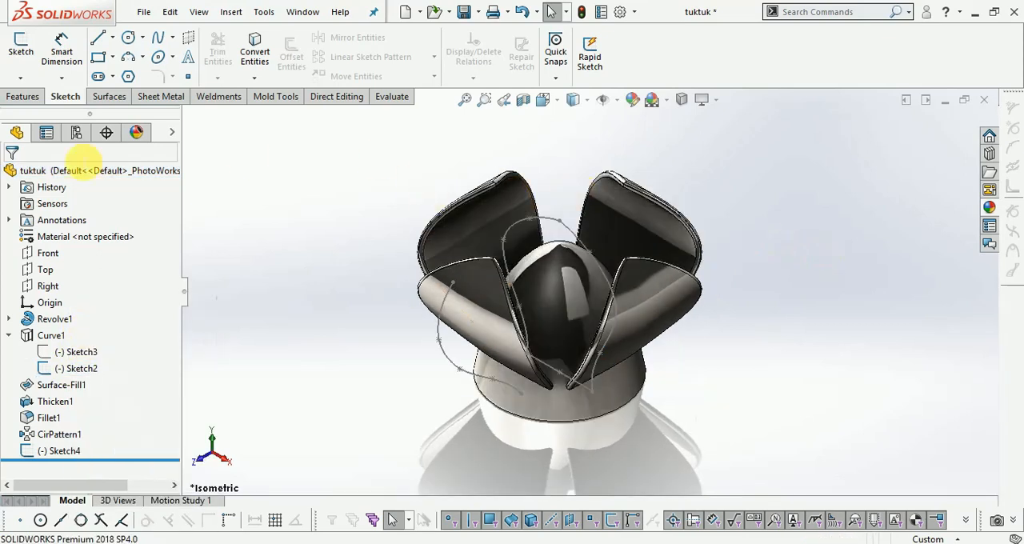
- Create a sketch-on-sketch projected curve from the petal outline Sketch2 and the outer profile Sketch4
{"action": "left_click", "coordinate": [37, 96]}
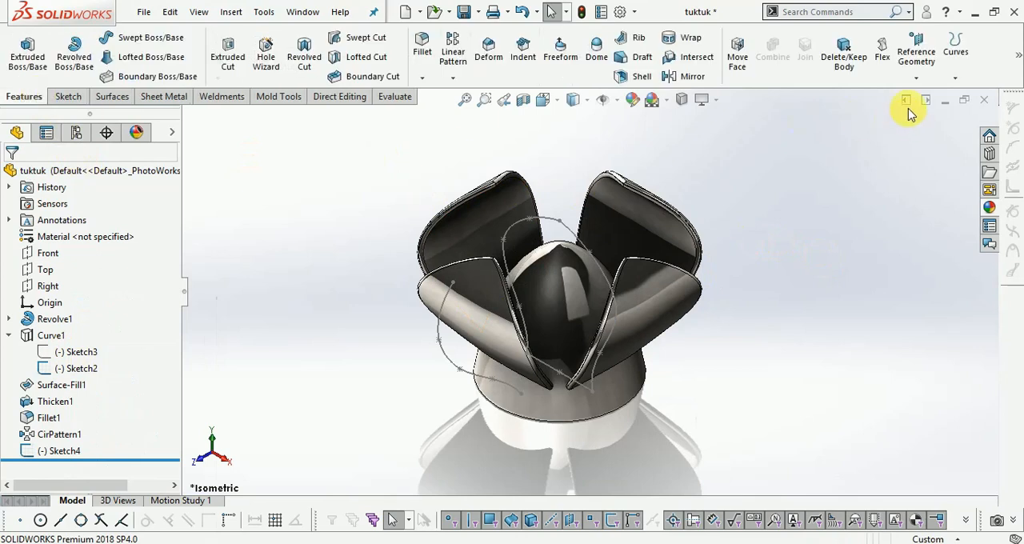
{"action": "left_click", "coordinate": [955, 78]}
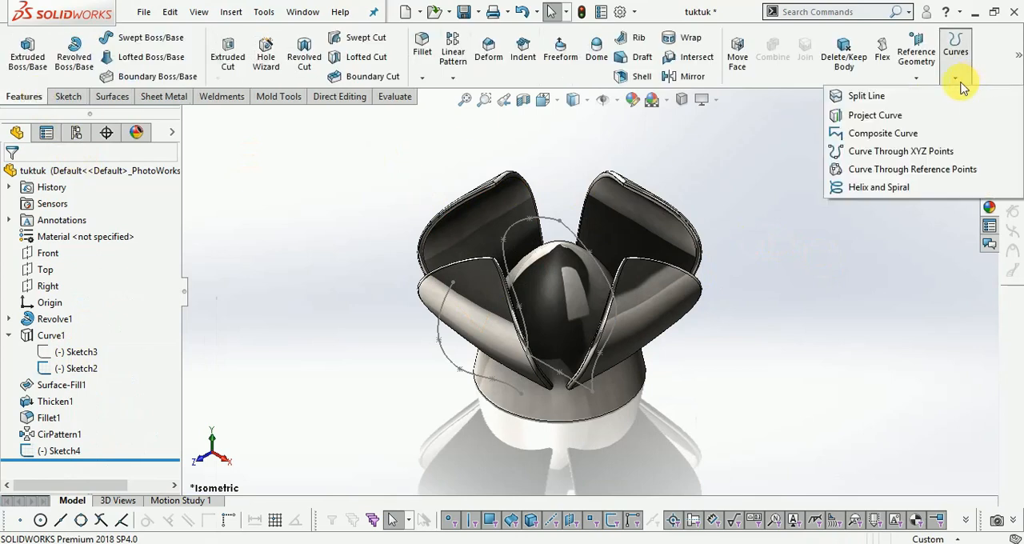
{"action": "left_click", "coordinate": [902, 116]}
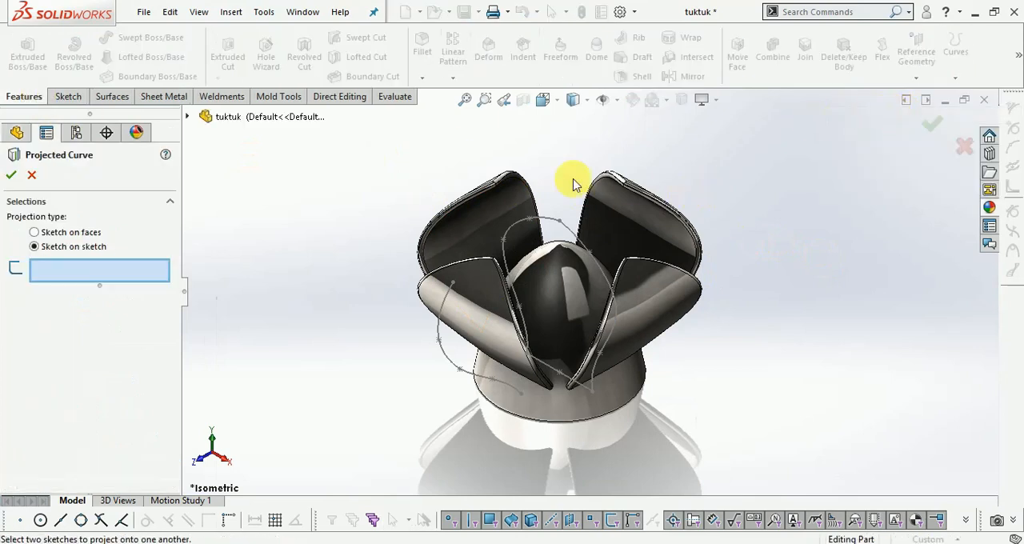
{"action": "left_click", "coordinate": [557, 227]}
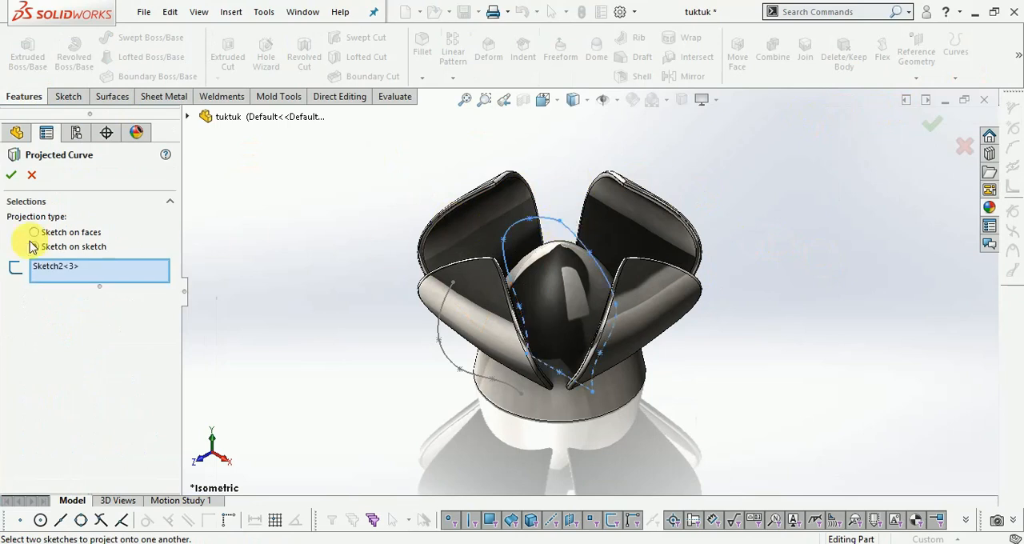
{"action": "left_click", "coordinate": [448, 364]}
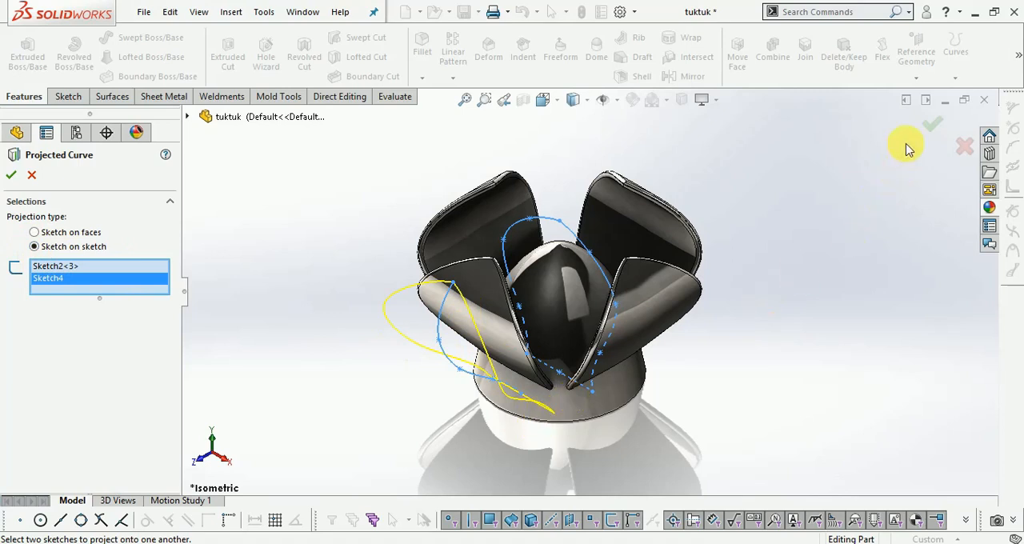
{"action": "left_click", "coordinate": [934, 124]}
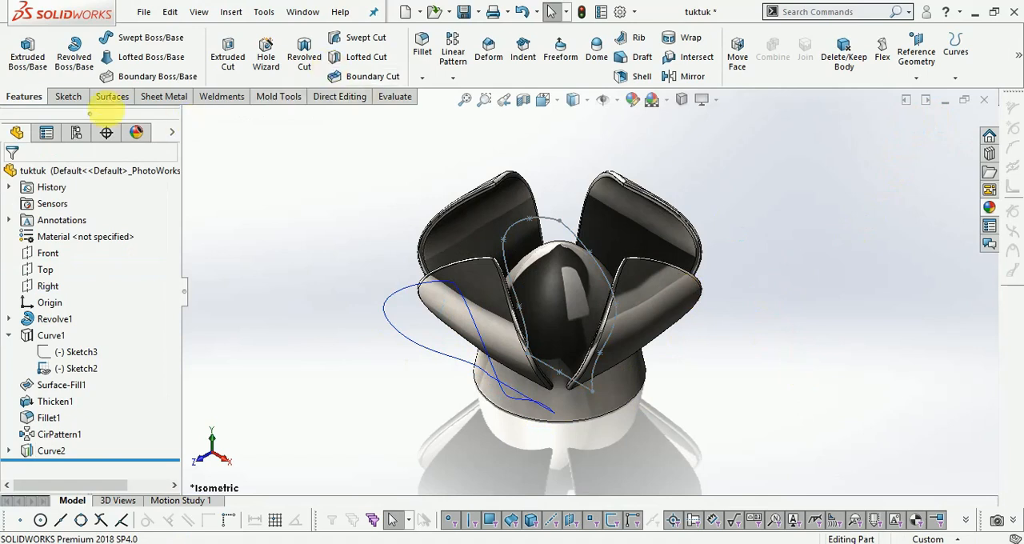
- Create a filled surface bounded by the new projected curve, with Contact edge settings
{"action": "left_click", "coordinate": [111, 97]}
{"action": "left_click", "coordinate": [227, 60]}
{"action": "left_click", "coordinate": [398, 296]}
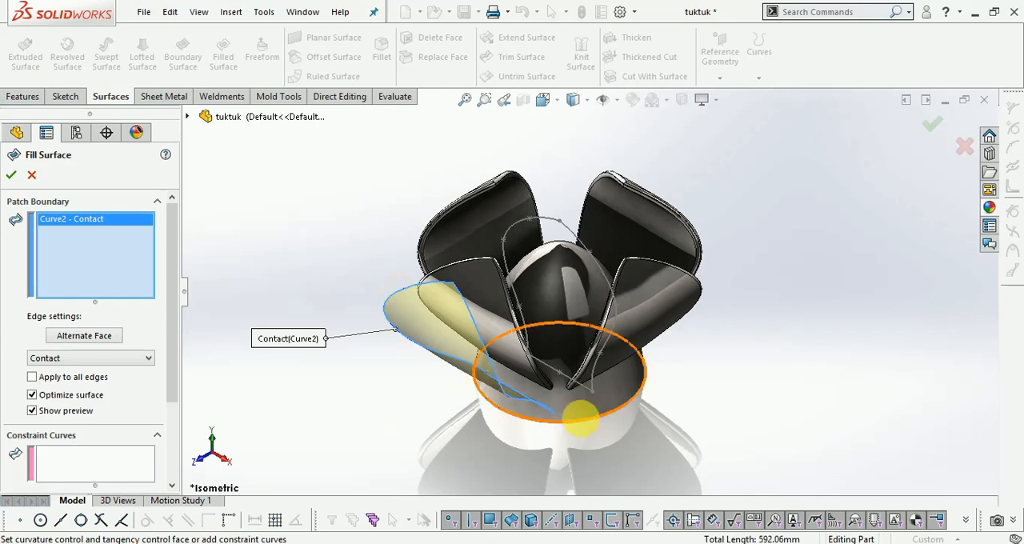
{"action": "scroll", "coordinate": [561, 414], "scroll_direction": "down", "scroll_amount": 1}
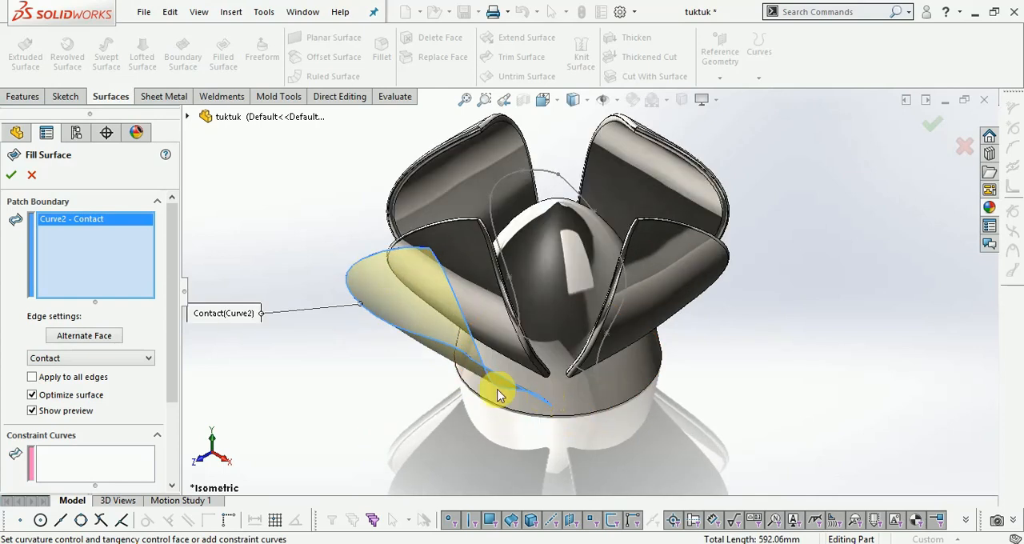
{"action": "left_click", "coordinate": [11, 176]}
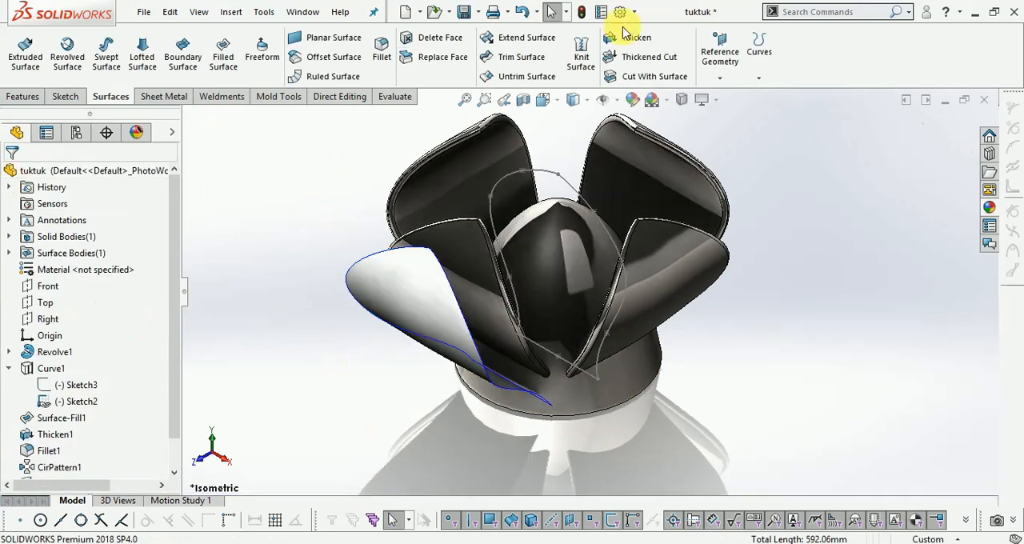
- Thicken the outer petal's filled surface
{"action": "left_click", "coordinate": [636, 38]}
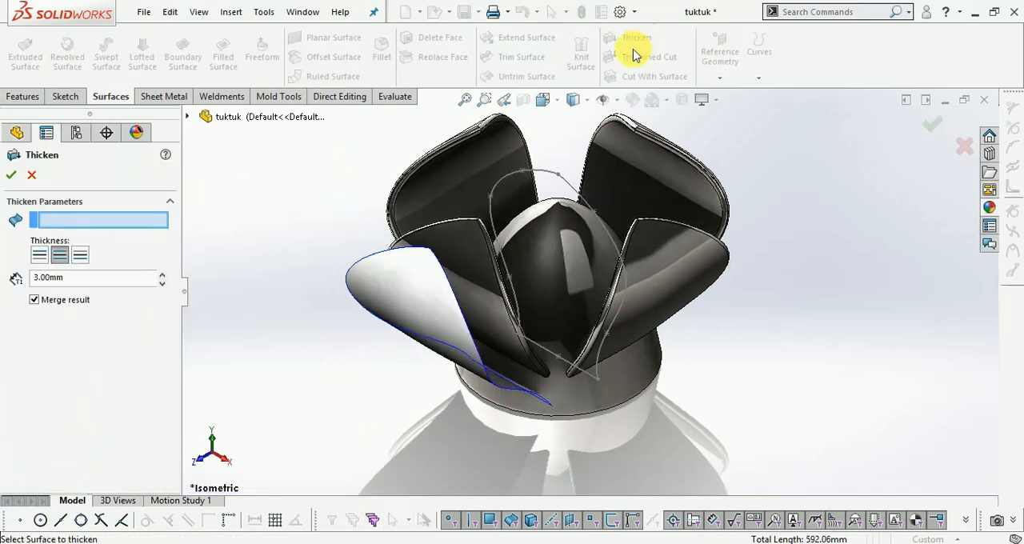
{"action": "left_click", "coordinate": [377, 293]}
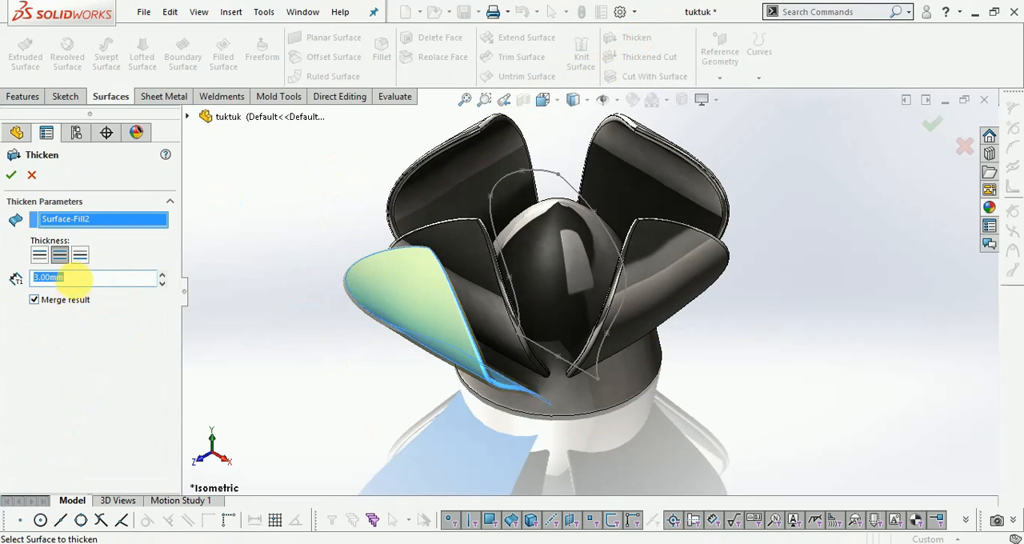
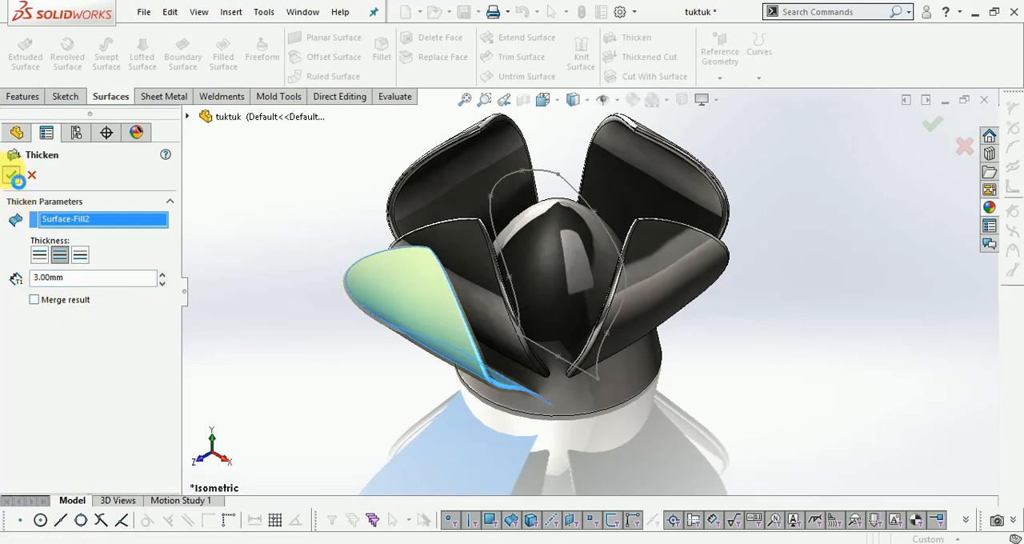
- Apply the 3 mm thickening to both sides of the outer petal's filled surface, leaving the result unmerged
{"action": "left_click", "coordinate": [13, 175]}
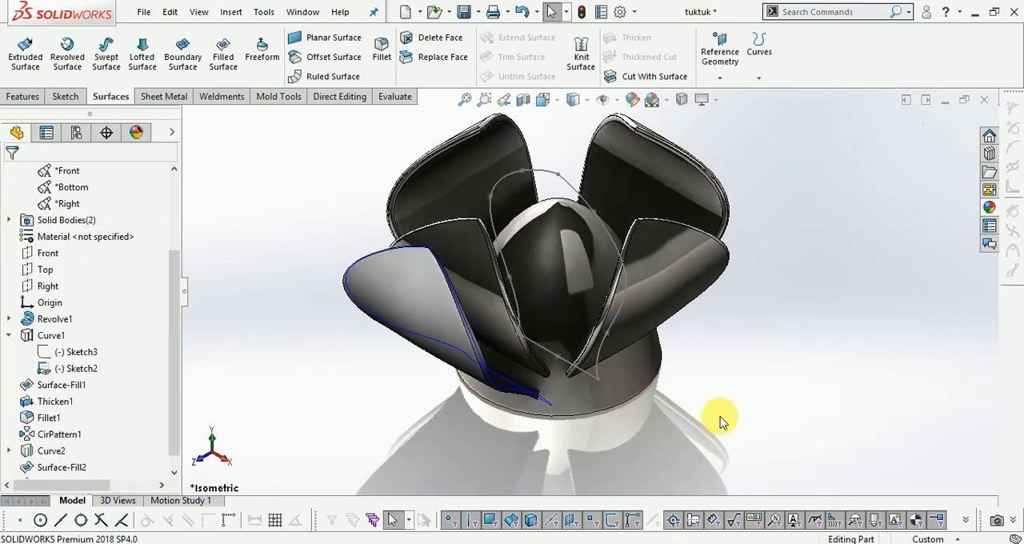
{"action": "scroll", "coordinate": [729, 374], "scroll_direction": "up", "scroll_amount": 2}
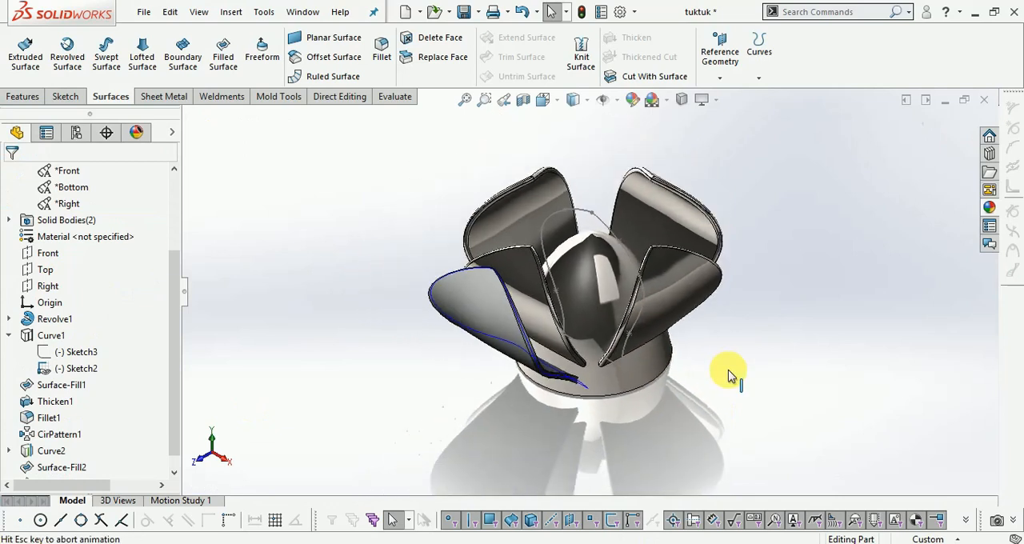
{"action": "scroll", "coordinate": [729, 374], "scroll_direction": "down", "scroll_amount": 3}
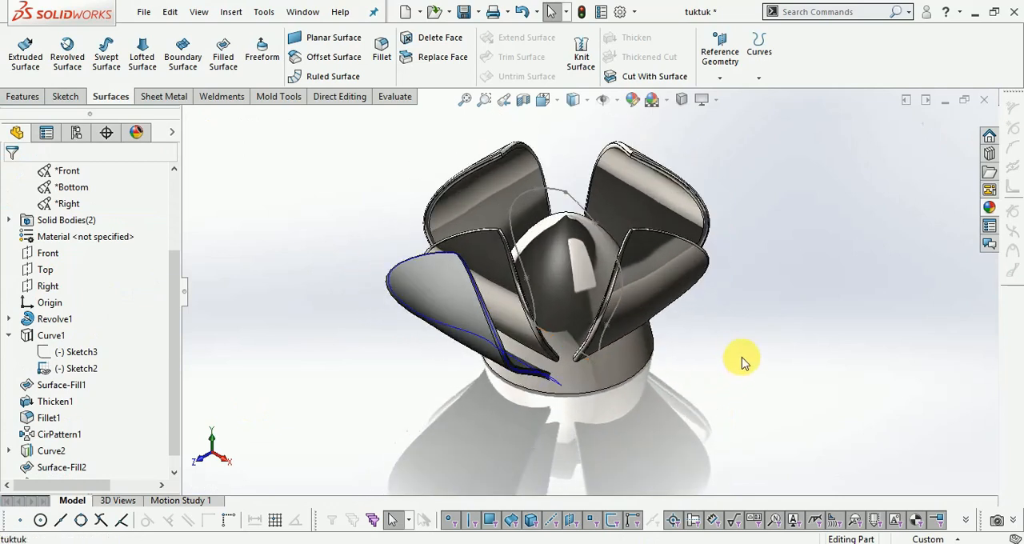
{"action": "right_click", "coordinate": [736, 408]}
{"action": "left_click", "coordinate": [770, 412]}
{"action": "left_click_drag", "start_coordinate": [761, 409], "coordinate": [353, 276]}
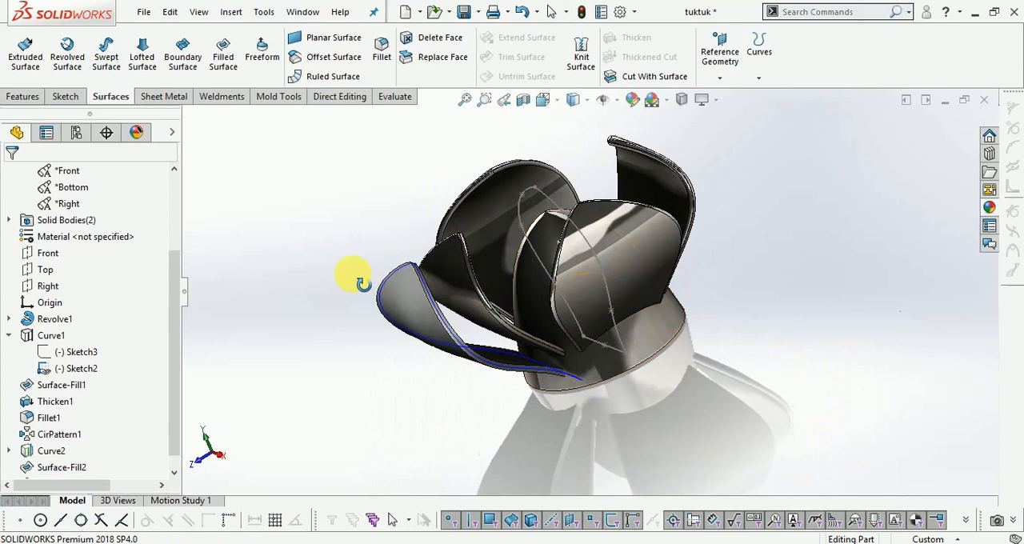
{"action": "right_click", "coordinate": [352, 270]}
{"action": "left_click", "coordinate": [370, 277]}
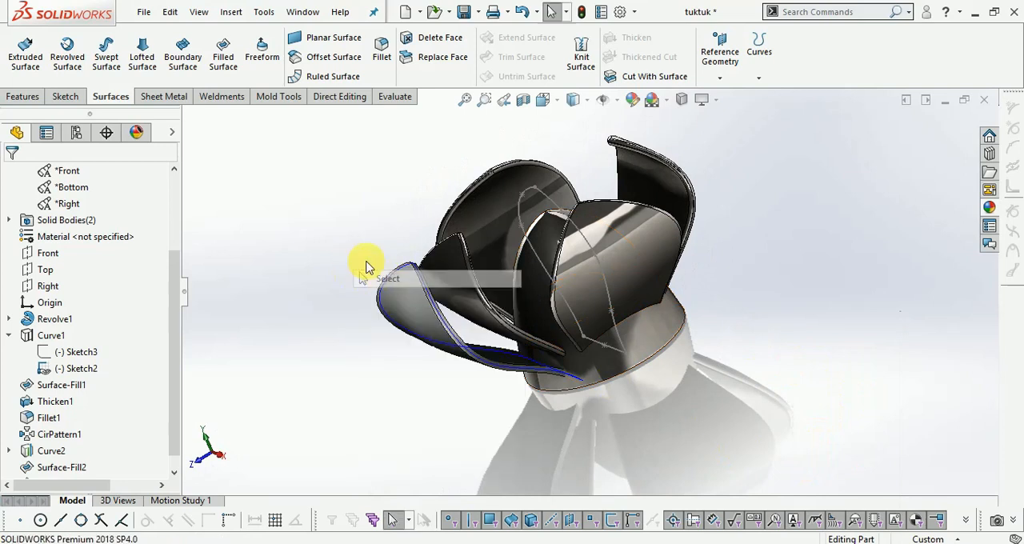
{"action": "left_click", "coordinate": [380, 58]}
{"action": "scroll", "coordinate": [450, 328], "scroll_direction": "down", "scroll_amount": 3}
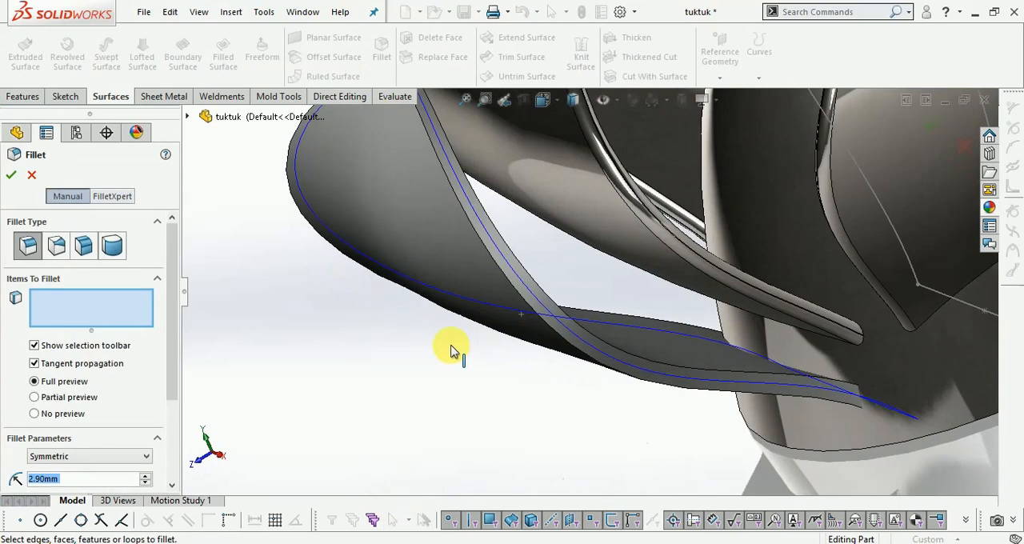
{"action": "left_click", "coordinate": [964, 145]}
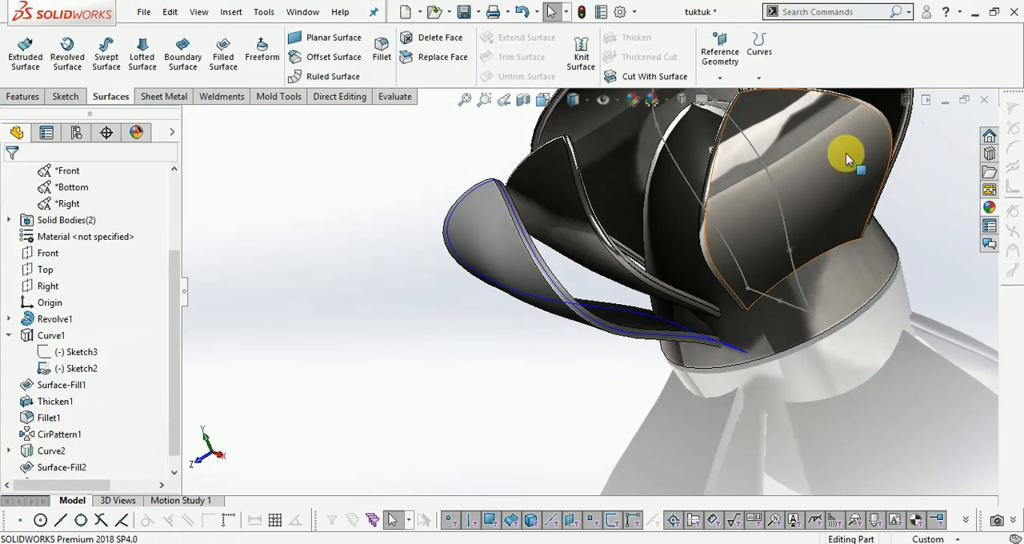
- Start a symmetric constant-size fillet and select both edges of the thickness face along one side of the outer petal
{"action": "left_click", "coordinate": [23, 97]}
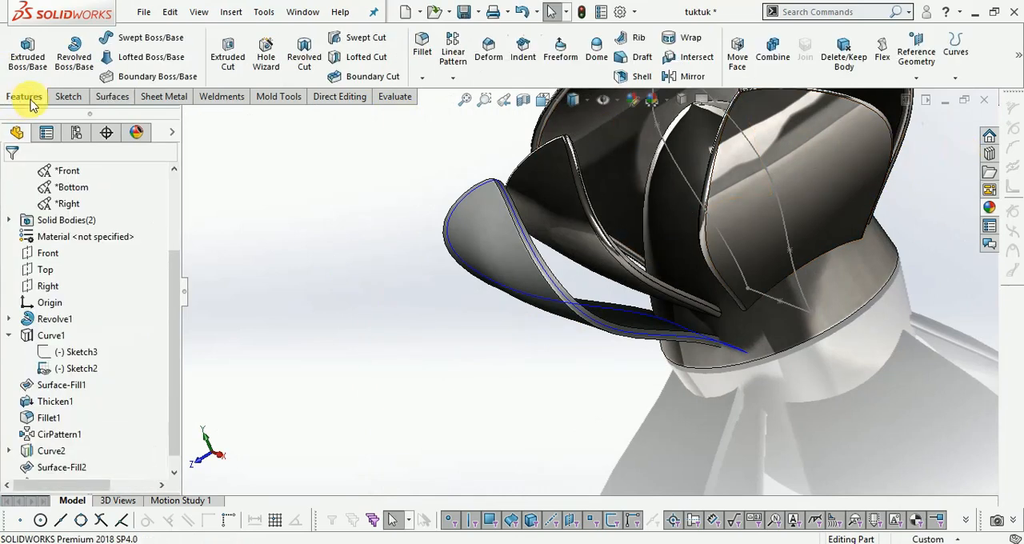
{"action": "left_click", "coordinate": [421, 51]}
{"action": "scroll", "coordinate": [699, 296], "scroll_direction": "down", "scroll_amount": 3}
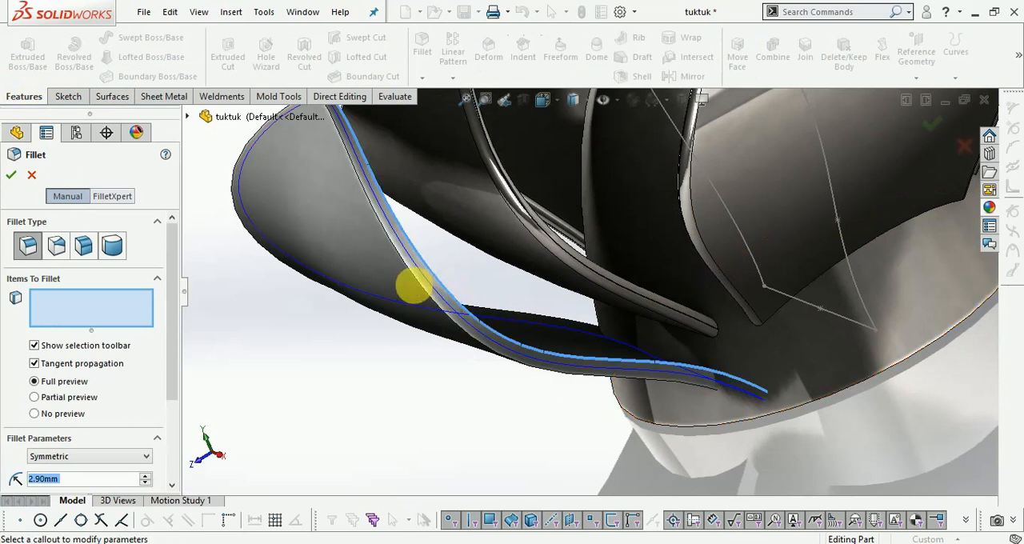
{"action": "left_click", "coordinate": [414, 280]}
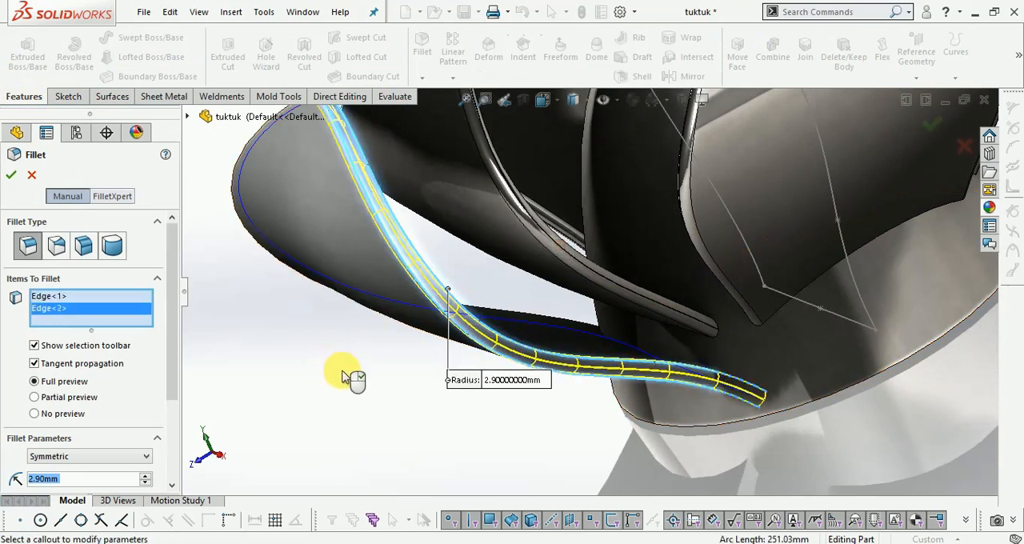
{"action": "scroll", "coordinate": [350, 378], "scroll_direction": "up", "scroll_amount": 3}
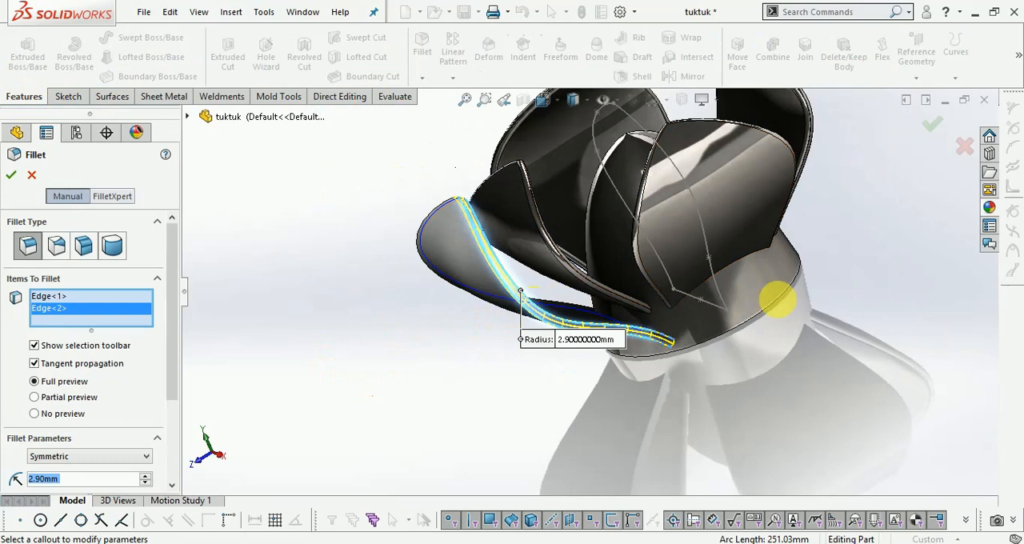
- Add both edges of the thickness face along the outer petal's opposite side to the fillet selection
{"action": "right_click", "coordinate": [850, 308]}
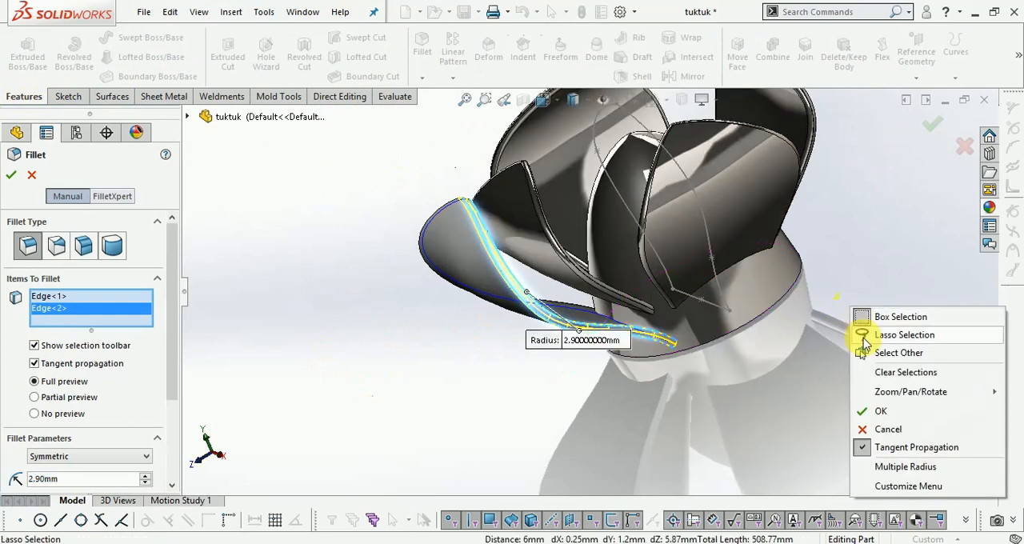
{"action": "left_click", "coordinate": [519, 402]}
{"action": "middle_click_drag", "start_coordinate": [644, 349], "coordinate": [601, 210]}
{"action": "middle_click_drag", "start_coordinate": [734, 294], "coordinate": [784, 341]}
{"action": "scroll", "coordinate": [752, 304], "scroll_direction": "down", "scroll_amount": 3}
{"action": "scroll", "coordinate": [725, 267], "scroll_direction": "down", "scroll_amount": 2}
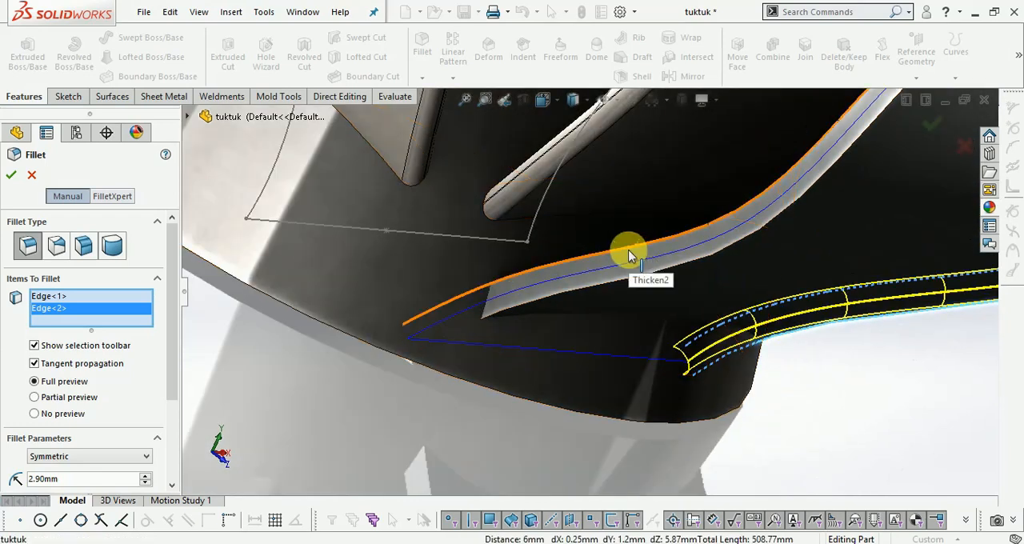
{"action": "left_click", "coordinate": [533, 274]}
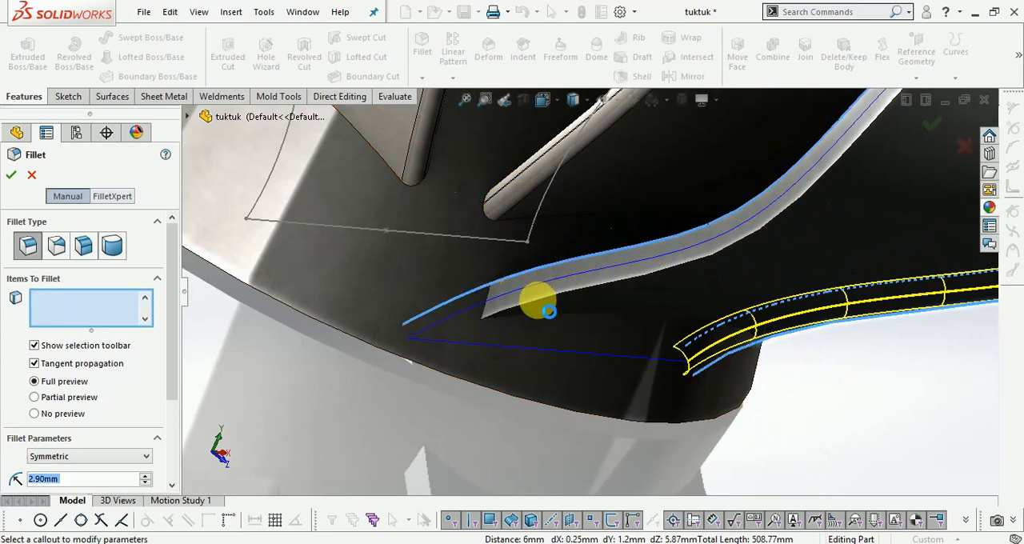
{"action": "left_click", "coordinate": [539, 306]}
{"action": "left_click", "coordinate": [536, 304]}
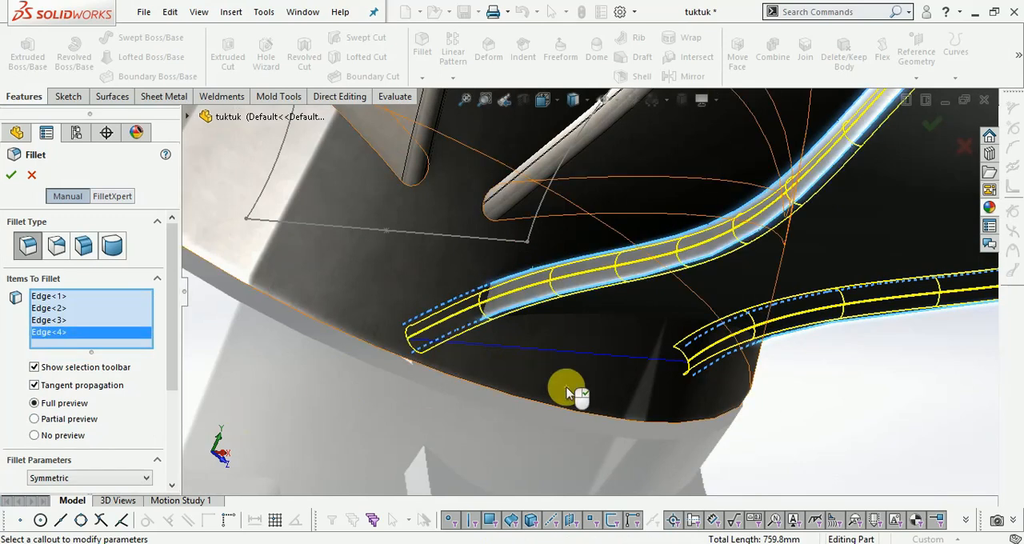
{"action": "scroll", "coordinate": [566, 388], "scroll_direction": "up", "scroll_amount": 7}
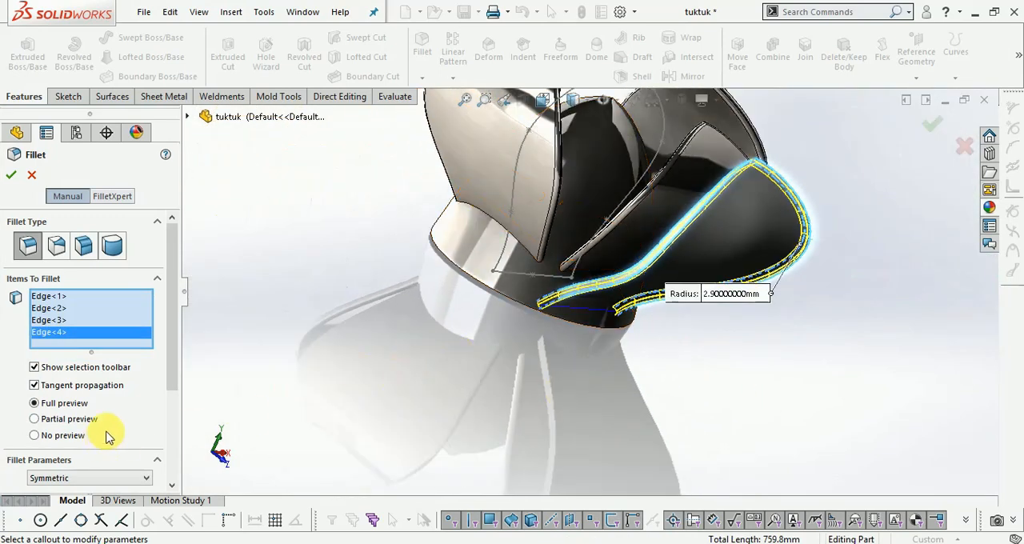
- Set the fillet radius to 2.95 mm and apply it to the outer petal's four selected edges
{"action": "left_click_drag", "start_coordinate": [172, 367], "coordinate": [168, 453]}
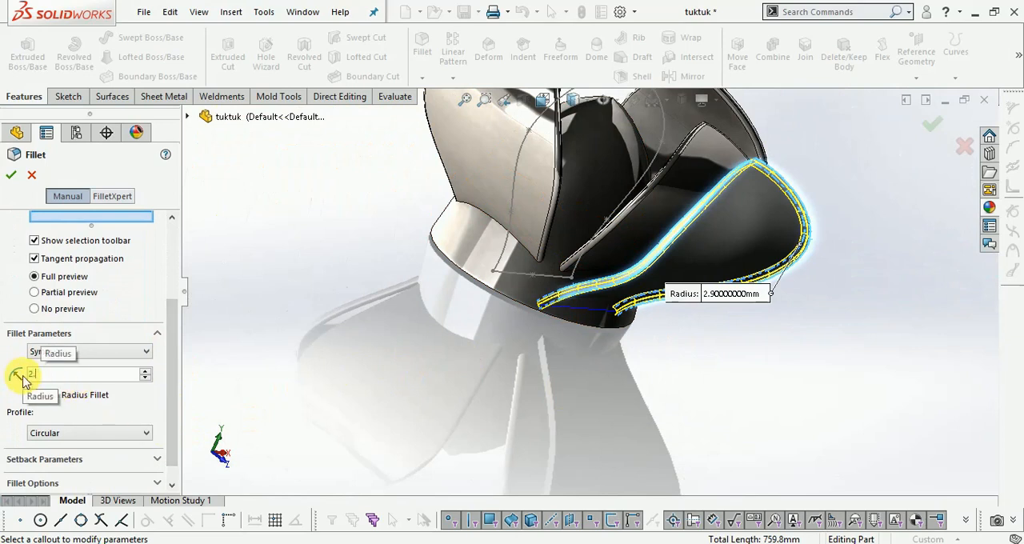
{"action": "type", "text": "2.95mm"}
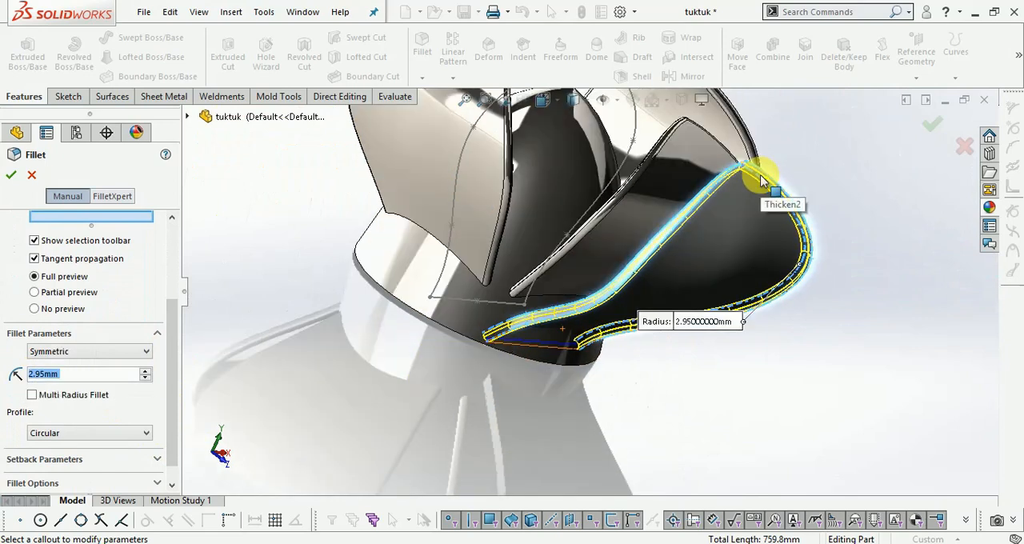
{"action": "scroll", "coordinate": [764, 180], "scroll_direction": "down", "scroll_amount": 5}
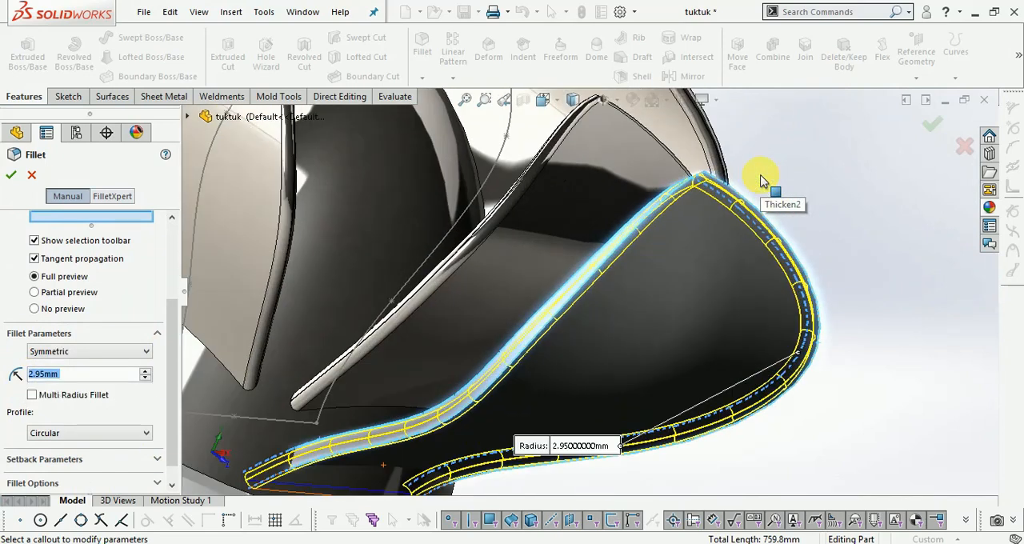
{"action": "left_click", "coordinate": [931, 124]}
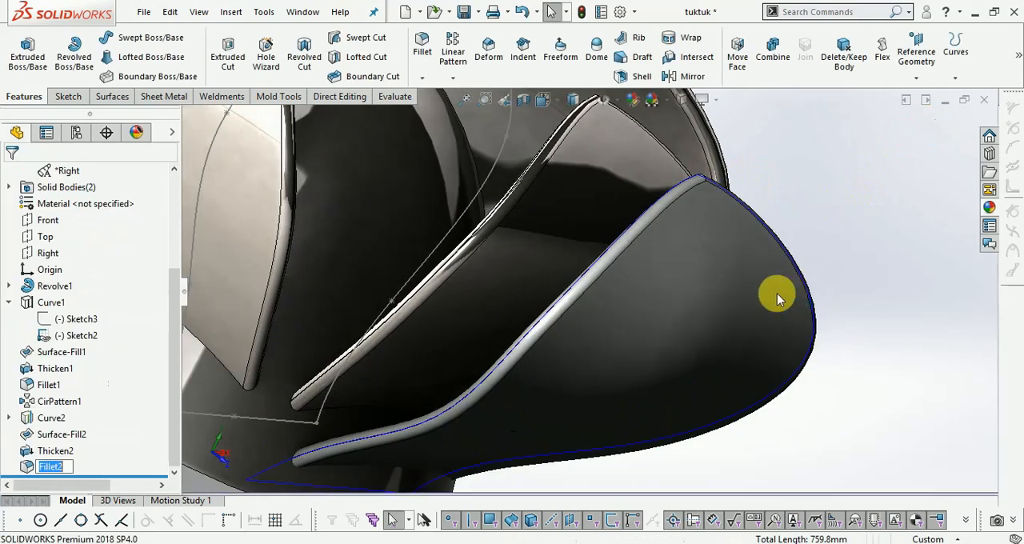
- Return the model to the isometric view and examine the filleted outer petal beside the inner petals
{"action": "scroll", "coordinate": [832, 284], "scroll_direction": "up", "scroll_amount": 4}
{"action": "middle_click_drag", "start_coordinate": [886, 272], "coordinate": [680, 192]}
{"action": "left_click", "coordinate": [550, 100]}
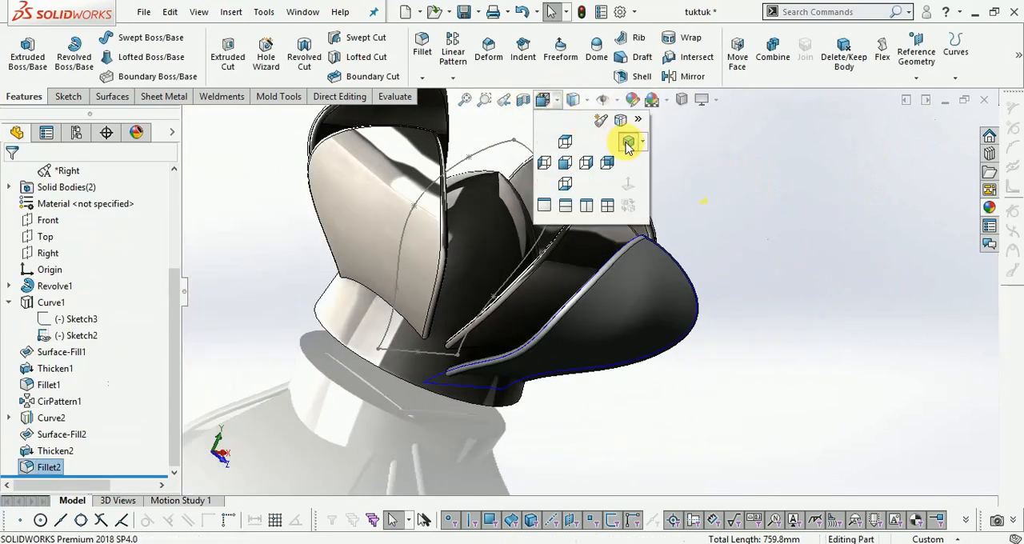
{"action": "left_click", "coordinate": [628, 143]}
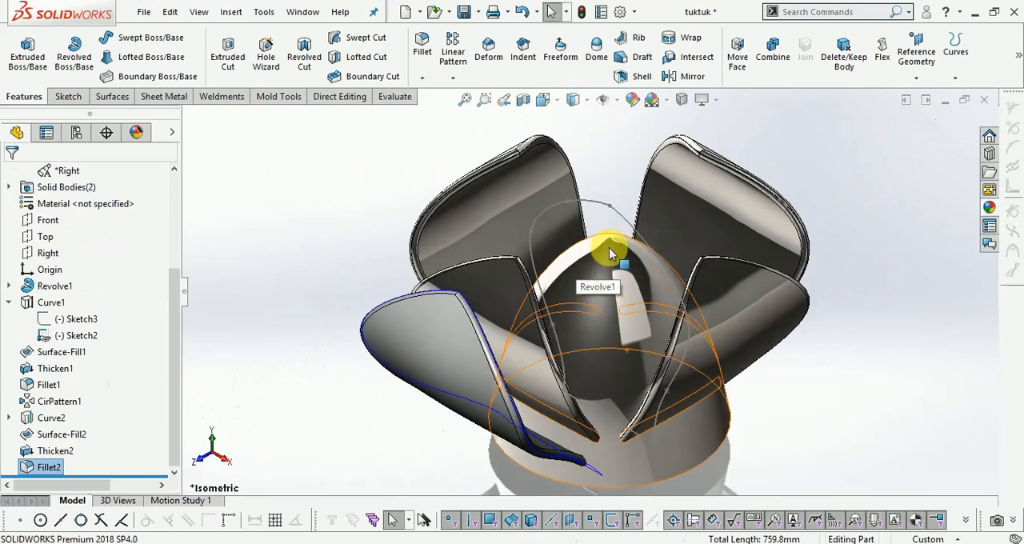
{"action": "scroll", "coordinate": [596, 444], "scroll_direction": "down", "scroll_amount": 4}
{"action": "scroll", "coordinate": [457, 423], "scroll_direction": "up", "scroll_amount": 5}
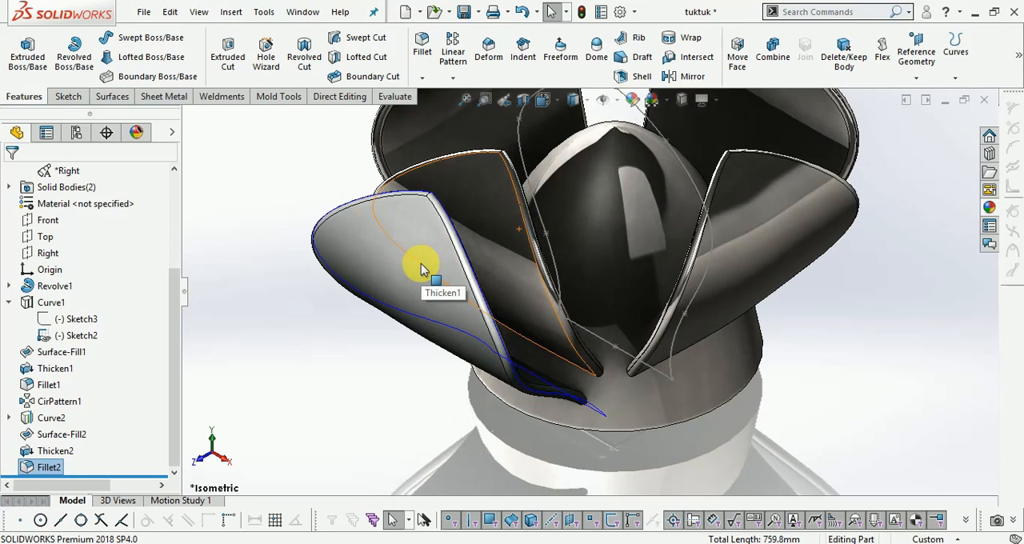
{"action": "scroll", "coordinate": [399, 389], "scroll_direction": "up", "scroll_amount": 3}
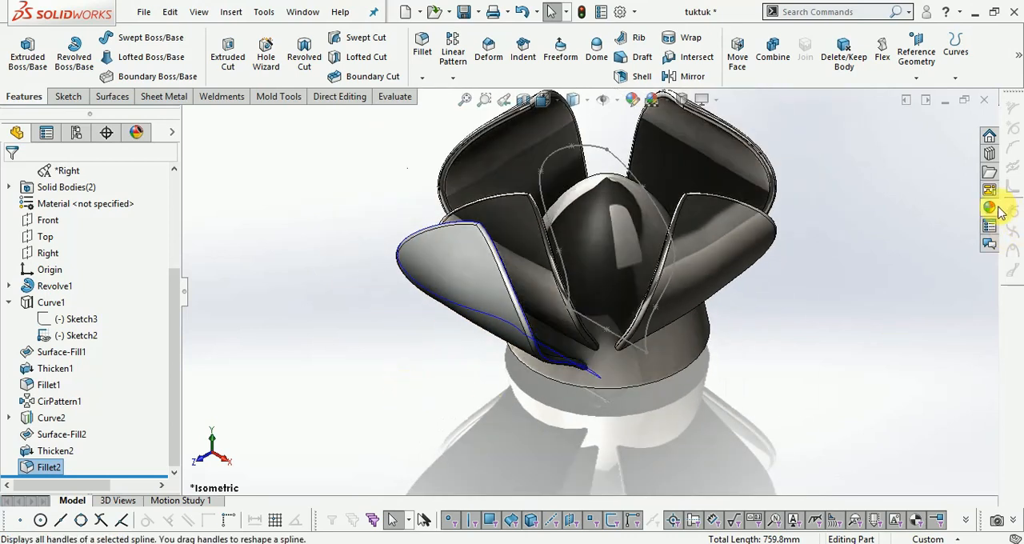
{"action": "left_click", "coordinate": [990, 208]}
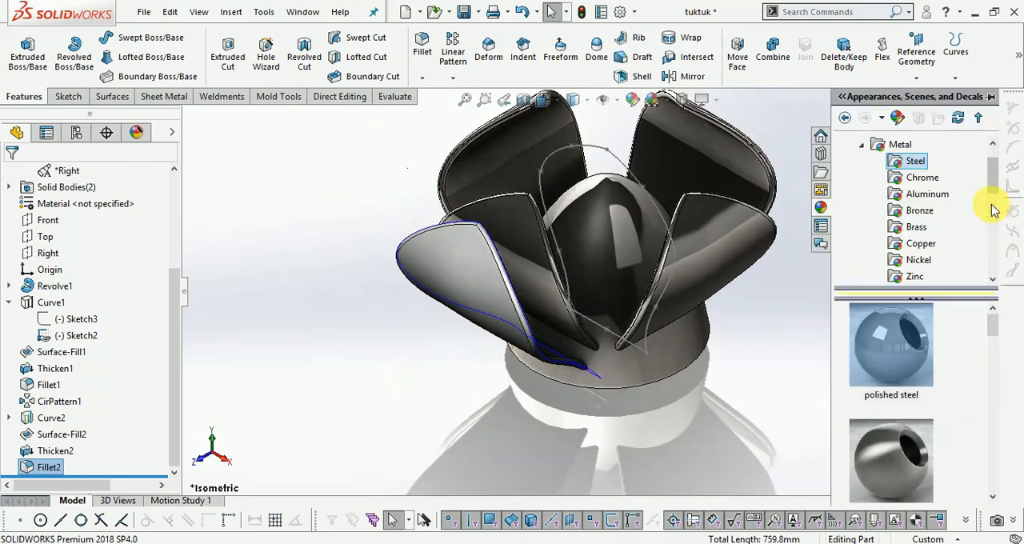
{"action": "left_click", "coordinate": [797, 338]}
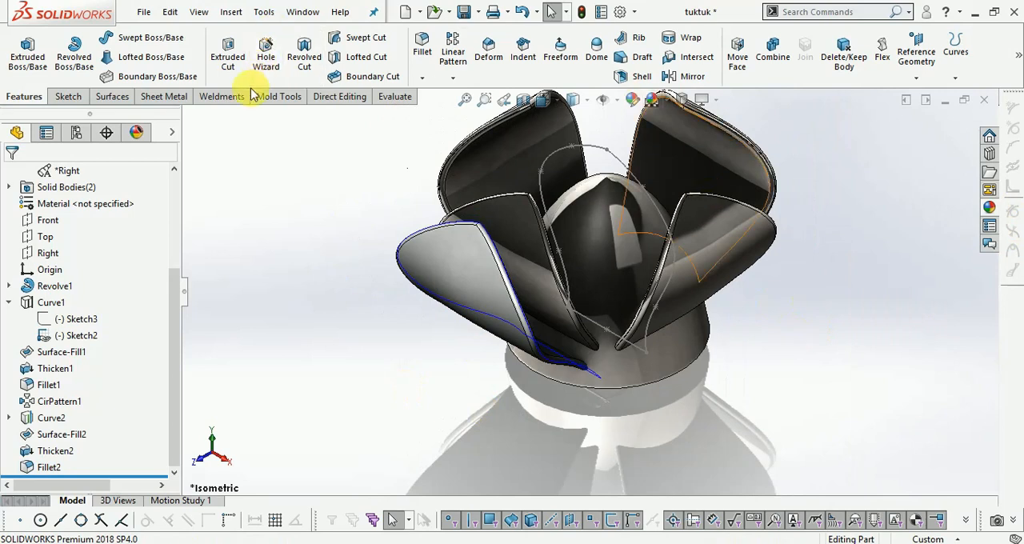
- Start Move/Copy Bodies with the copy option enabled and show Sketch1, the profile sketch of the revolved dome
{"action": "left_click", "coordinate": [328, 99]}
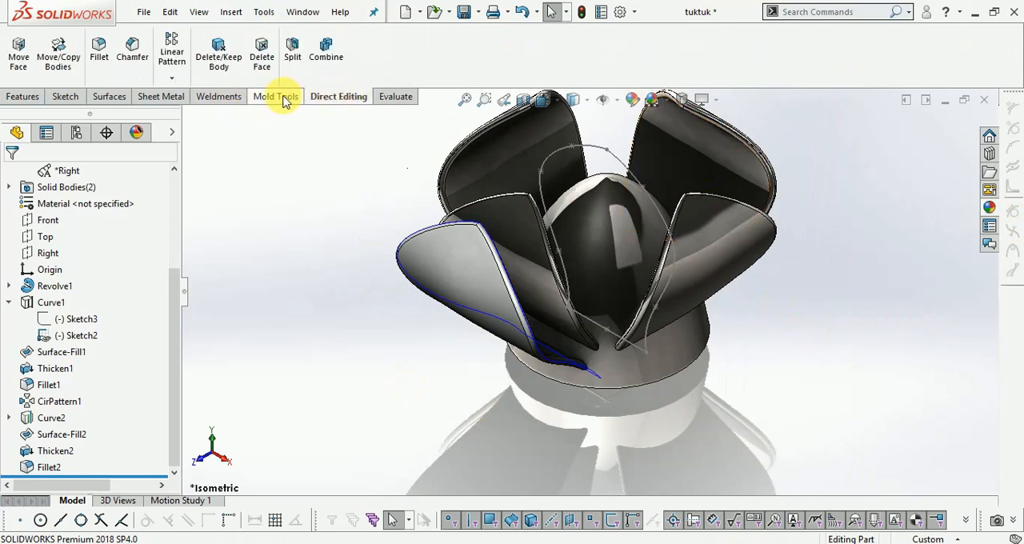
{"action": "left_click", "coordinate": [62, 64]}
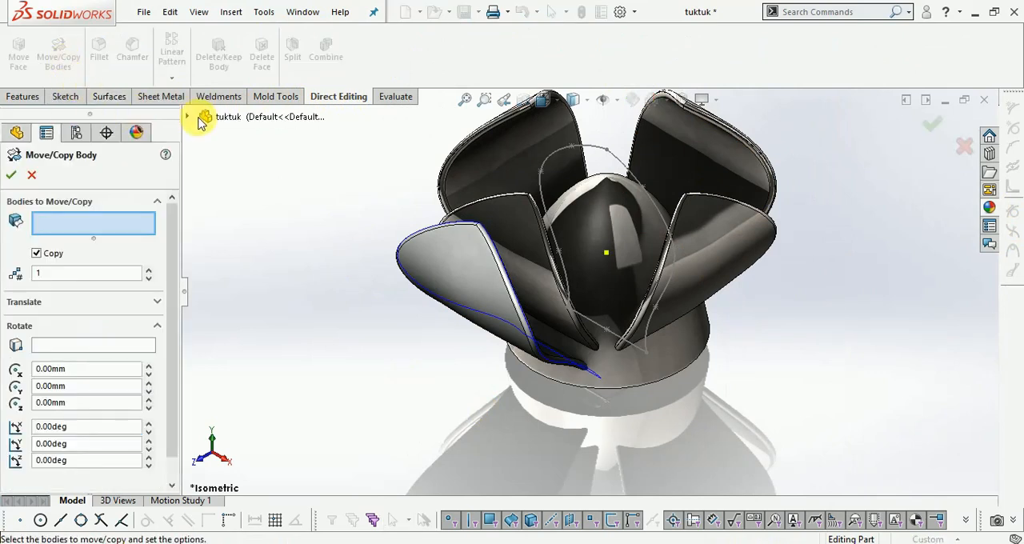
{"action": "left_click", "coordinate": [189, 118]}
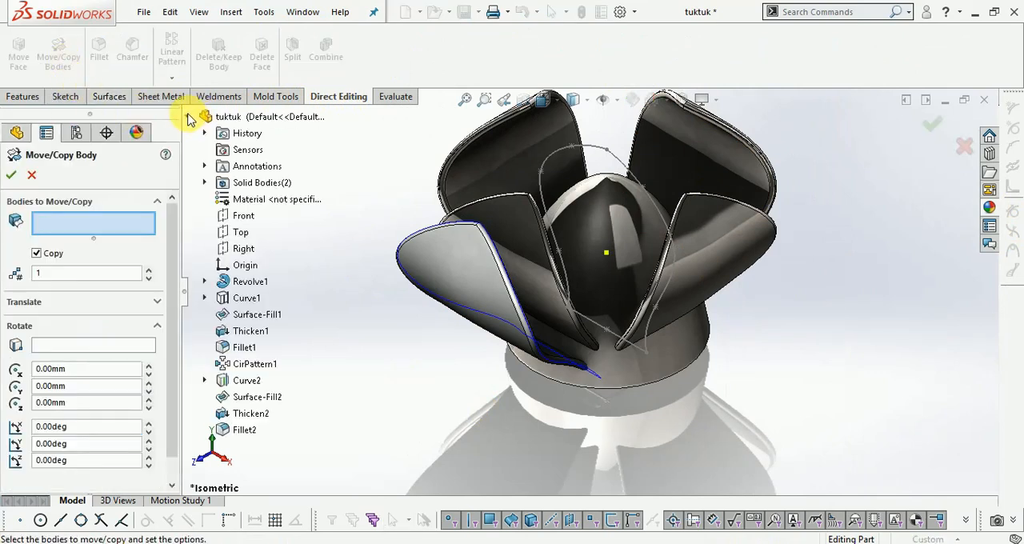
{"action": "left_click", "coordinate": [204, 281]}
{"action": "right_click", "coordinate": [268, 298]}
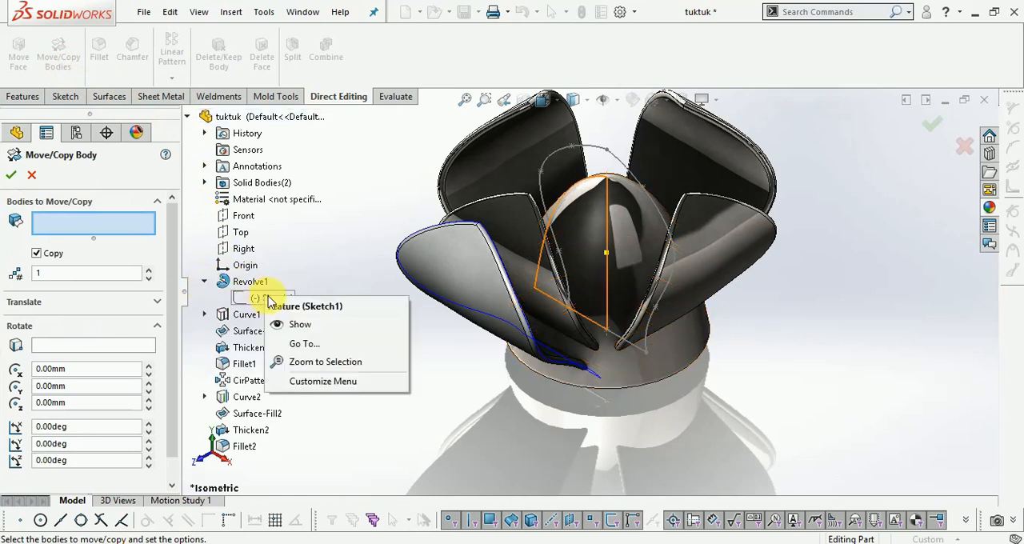
{"action": "left_click", "coordinate": [297, 325]}
{"action": "left_click", "coordinate": [946, 206]}
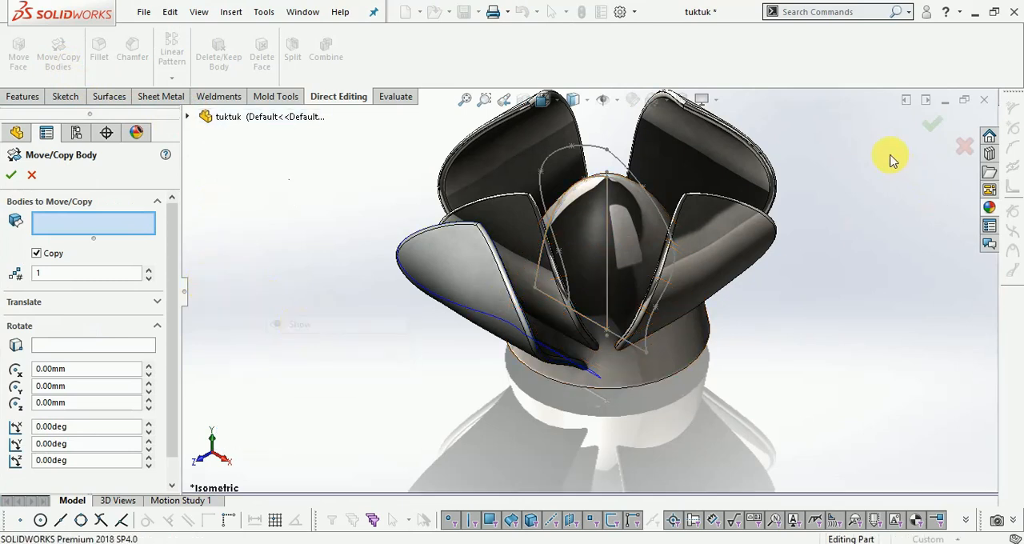
- Hide Sketch2, the petal outline sketch under Curve1
{"action": "right_click", "coordinate": [595, 152]}
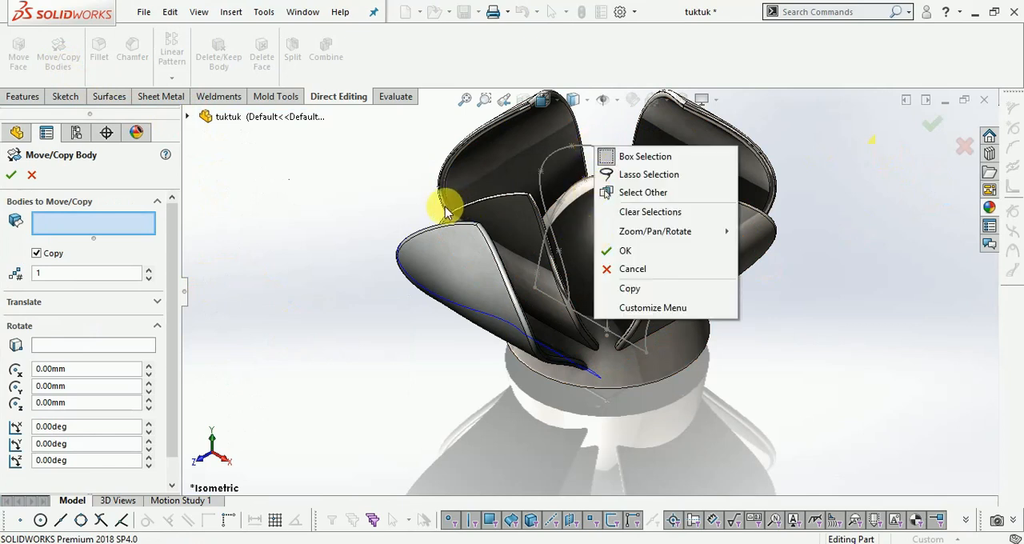
{"action": "left_click", "coordinate": [218, 162]}
{"action": "left_click", "coordinate": [189, 116]}
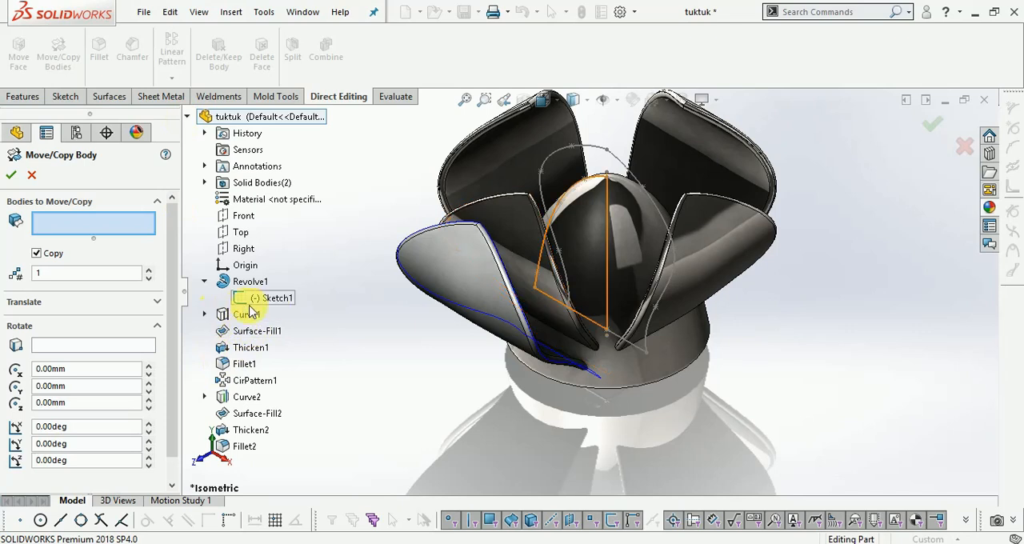
{"action": "left_click", "coordinate": [205, 315]}
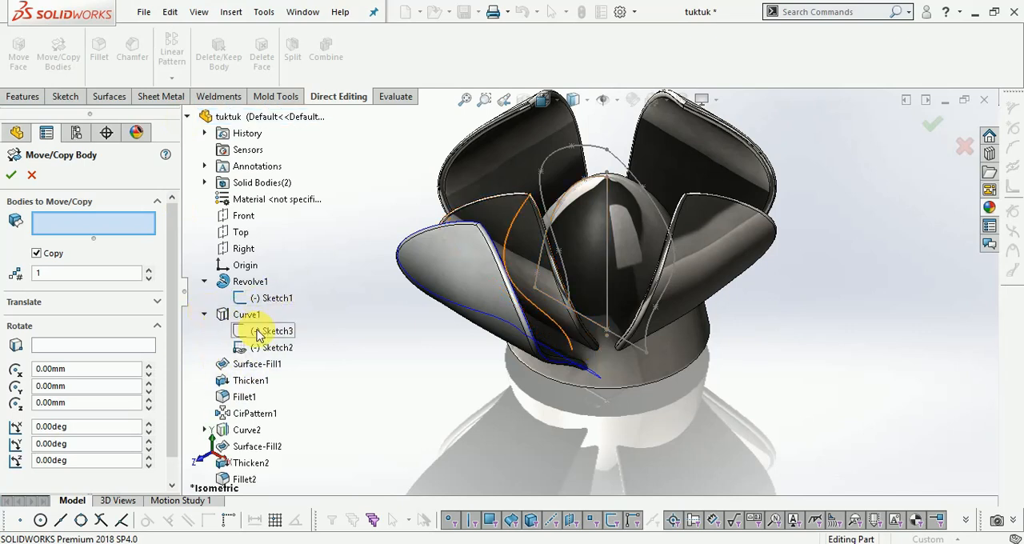
{"action": "right_click", "coordinate": [268, 349]}
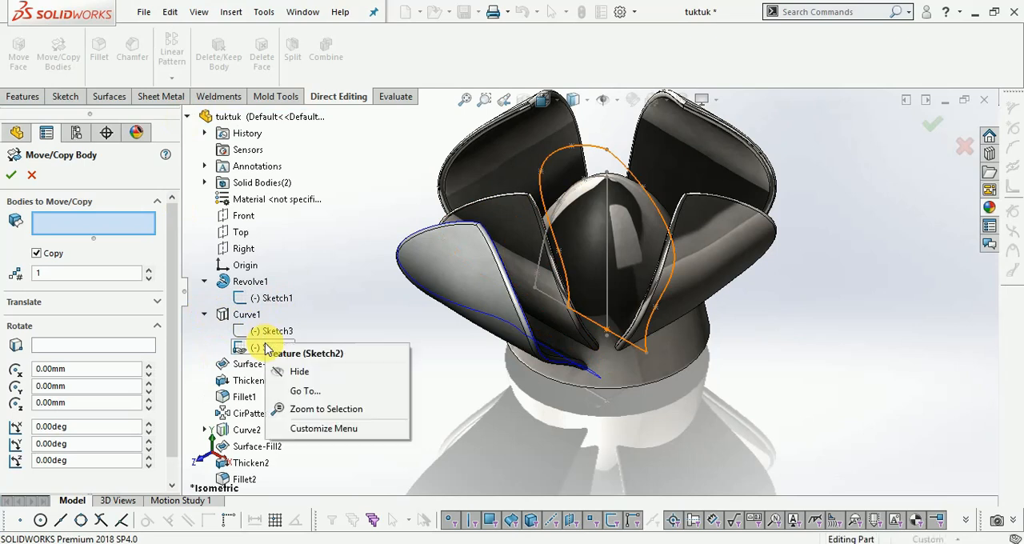
{"action": "left_click", "coordinate": [298, 372]}
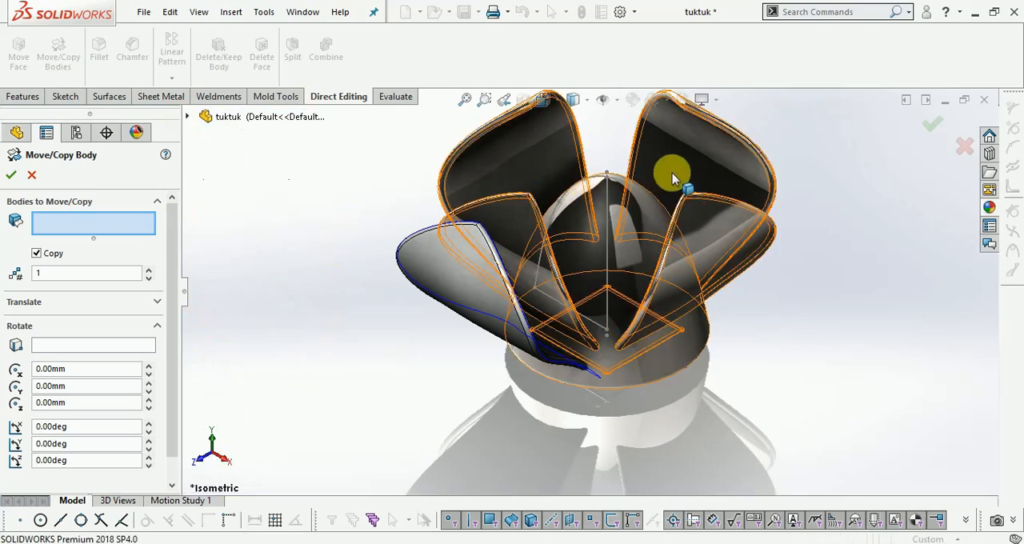
- Select the filleted outer petal as the body to copy
{"action": "scroll", "coordinate": [613, 175], "scroll_direction": "down", "scroll_amount": 5}
{"action": "scroll", "coordinate": [614, 174], "scroll_direction": "up", "scroll_amount": 4}
{"action": "scroll", "coordinate": [650, 208], "scroll_direction": "down", "scroll_amount": 3}
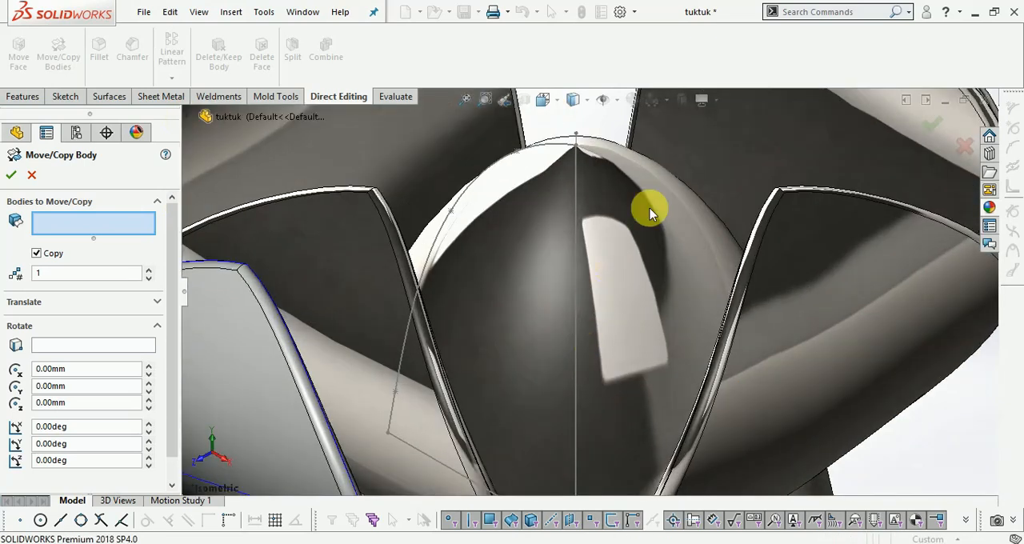
{"action": "scroll", "coordinate": [656, 210], "scroll_direction": "up", "scroll_amount": 3}
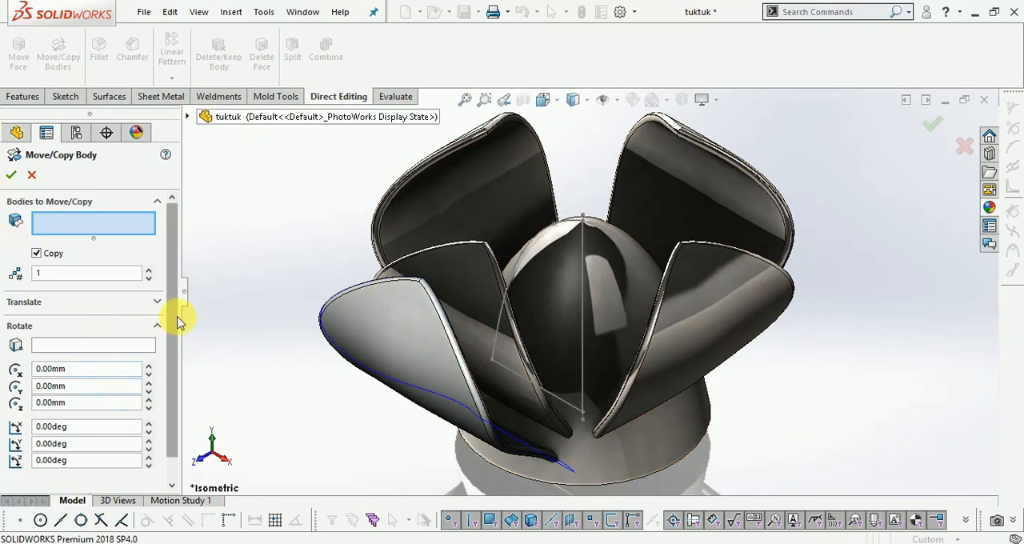
{"action": "scroll", "coordinate": [170, 320], "scroll_direction": "down", "scroll_amount": 2}
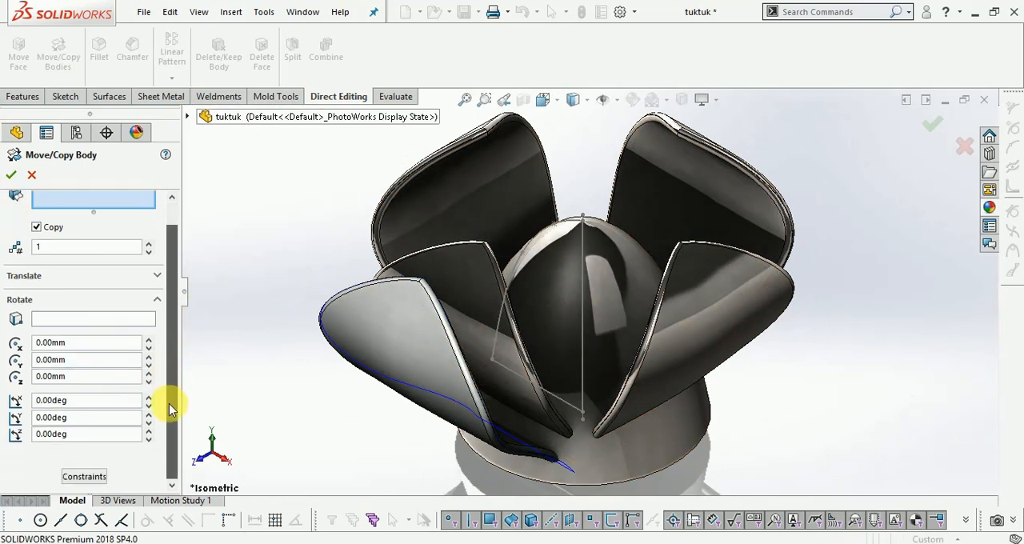
{"action": "left_click", "coordinate": [371, 348]}
- Set the vertical centre line of Sketch1 through the dome as the rotation axis for the petal copy
{"action": "scroll", "coordinate": [322, 201], "scroll_direction": "up", "scroll_amount": 2}
{"action": "scroll", "coordinate": [602, 254], "scroll_direction": "down", "scroll_amount": 1}
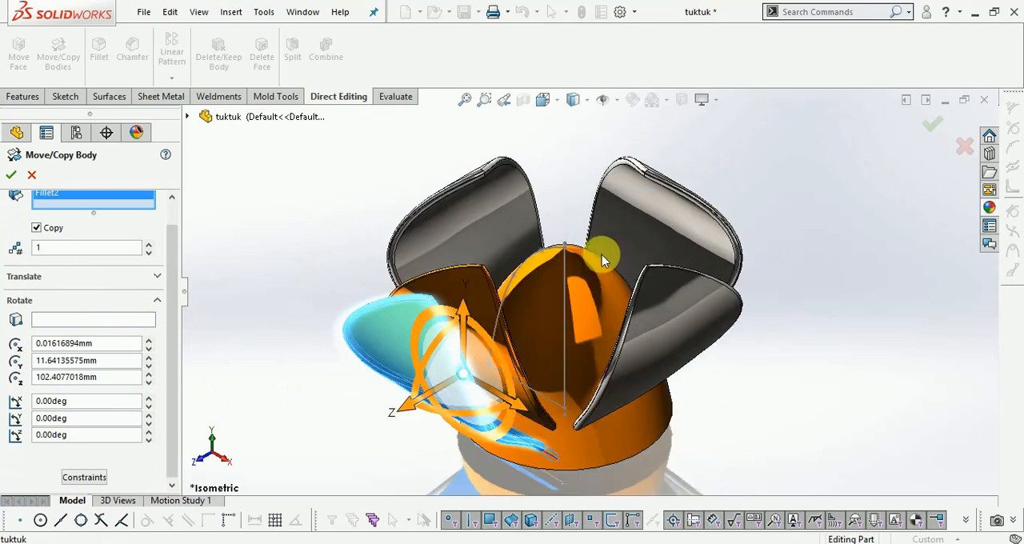
{"action": "scroll", "coordinate": [592, 257], "scroll_direction": "down", "scroll_amount": 5}
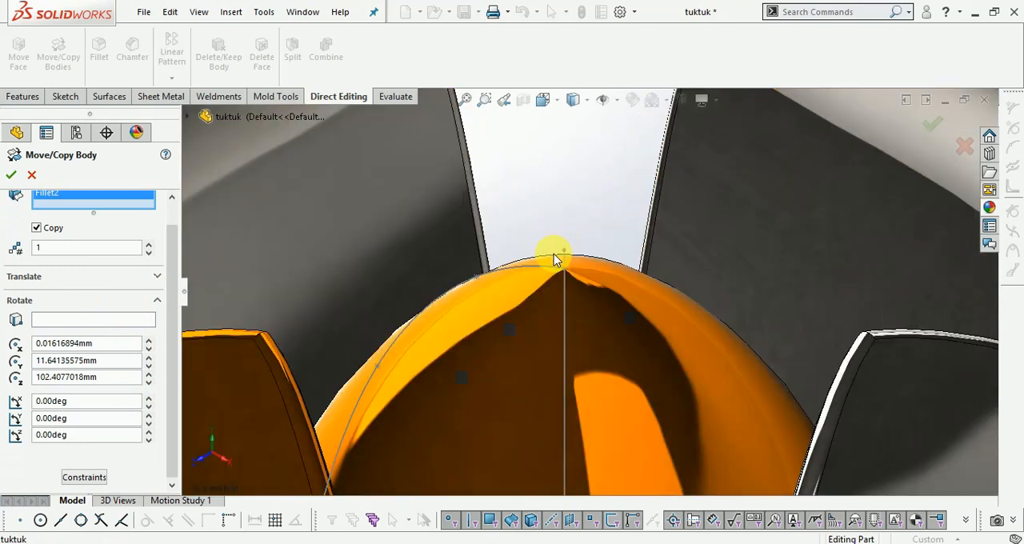
{"action": "scroll", "coordinate": [549, 174], "scroll_direction": "up", "scroll_amount": 5}
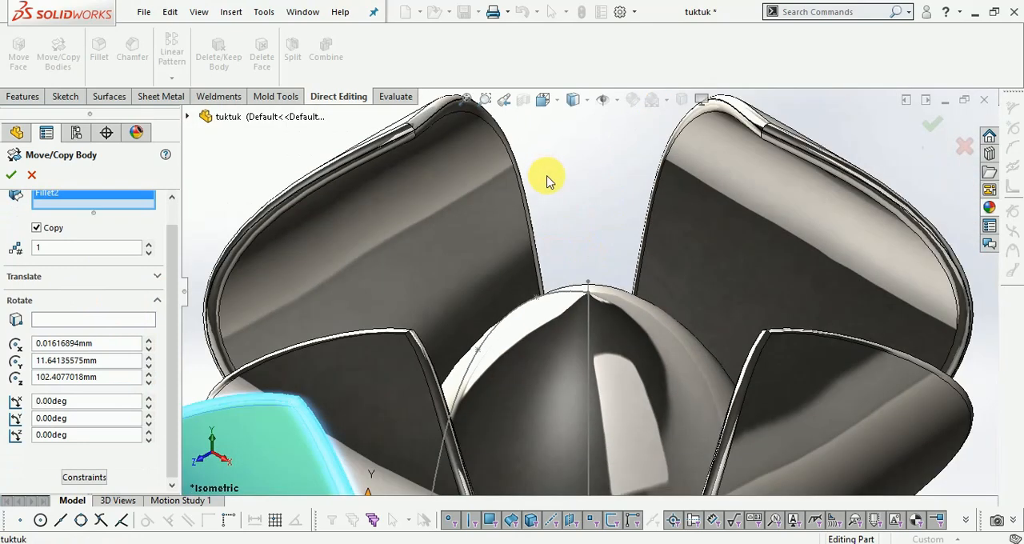
{"action": "left_click", "coordinate": [64, 320]}
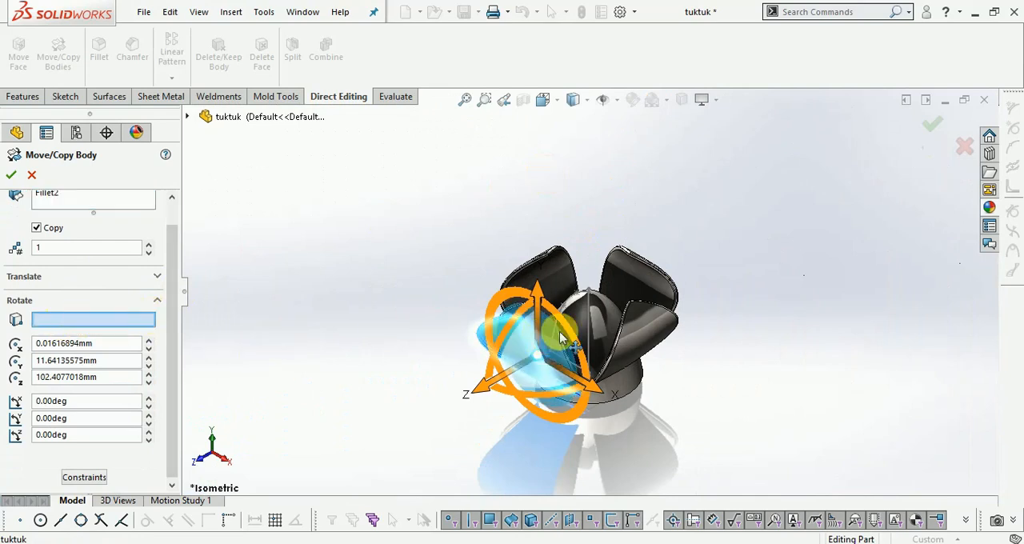
{"action": "scroll", "coordinate": [572, 320], "scroll_direction": "down", "scroll_amount": 5}
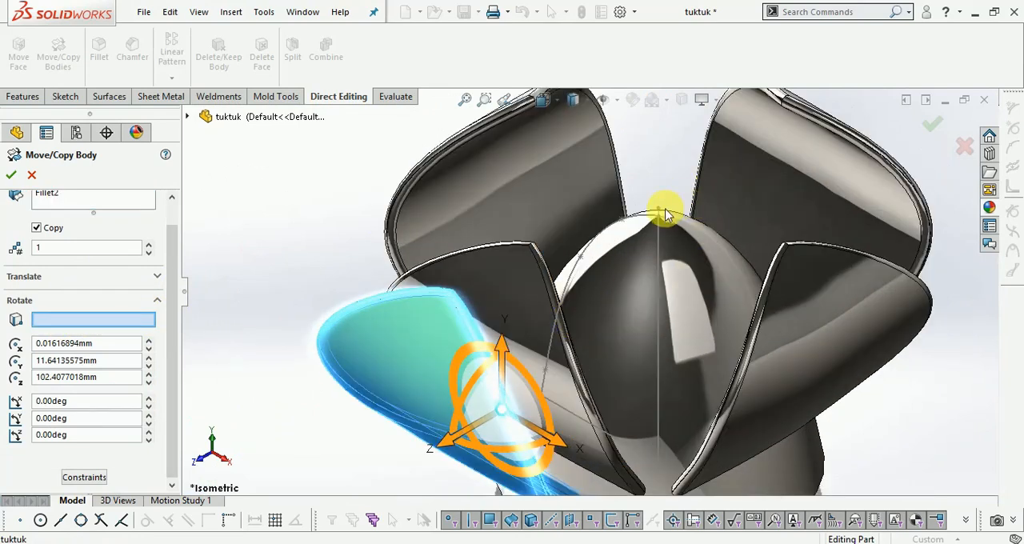
{"action": "scroll", "coordinate": [665, 213], "scroll_direction": "down", "scroll_amount": 5}
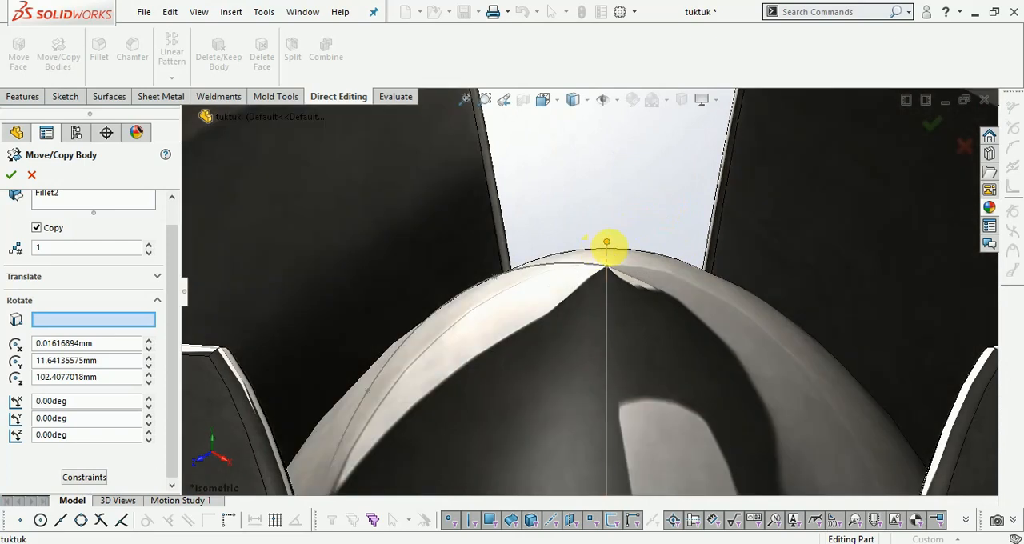
{"action": "left_click", "coordinate": [608, 254]}
- Set the rotation angle to 45 degrees and create one copy of the outer petal
{"action": "scroll", "coordinate": [585, 188], "scroll_direction": "up", "scroll_amount": 10}
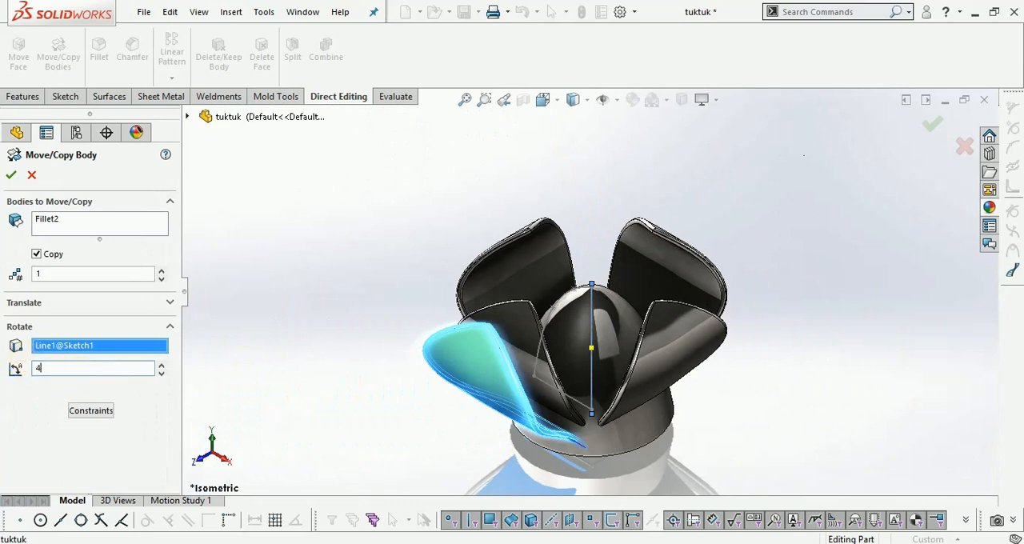
{"action": "type", "text": "45"}
{"action": "key", "text": "Return"}
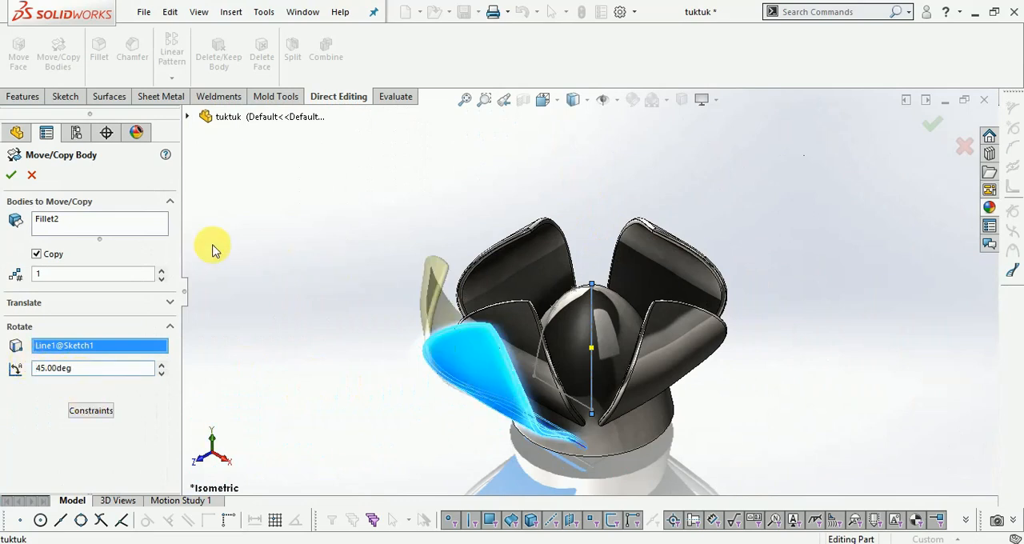
{"action": "left_click", "coordinate": [12, 175]}
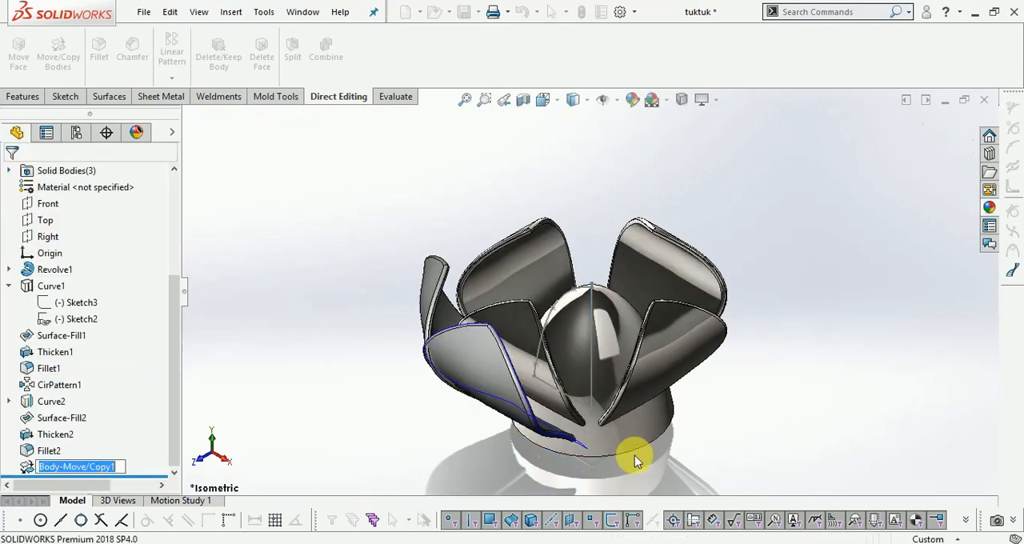
- Hide the original outer petal body through its Thicken2 feature, leaving the rotated copy shown
{"action": "scroll", "coordinate": [618, 433], "scroll_direction": "down", "scroll_amount": 2}
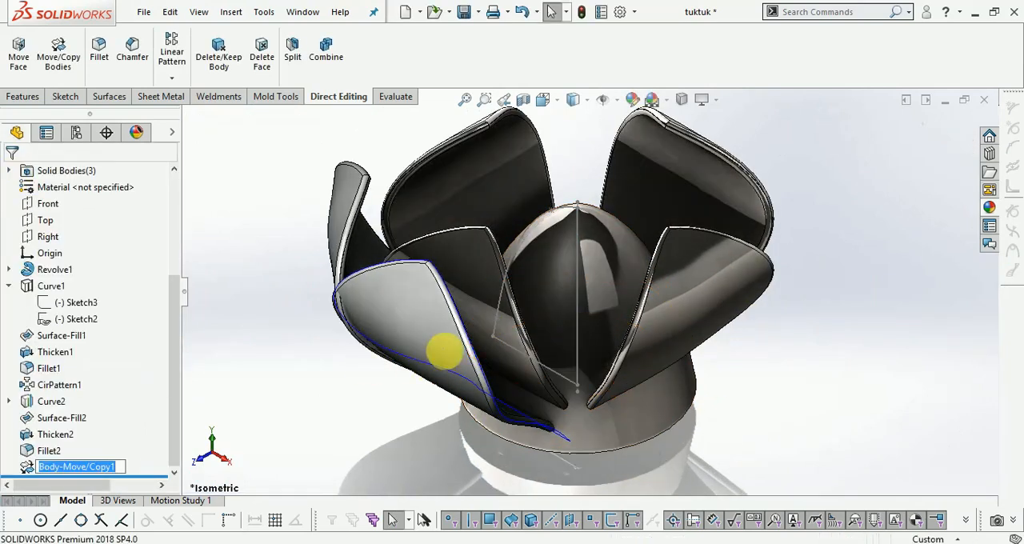
{"action": "right_click", "coordinate": [415, 331]}
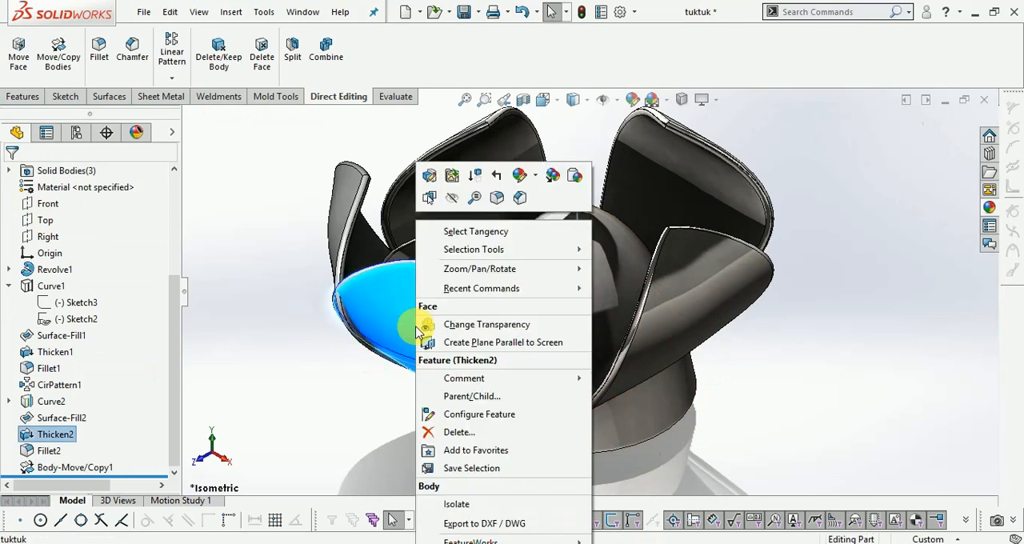
{"action": "left_click", "coordinate": [240, 342]}
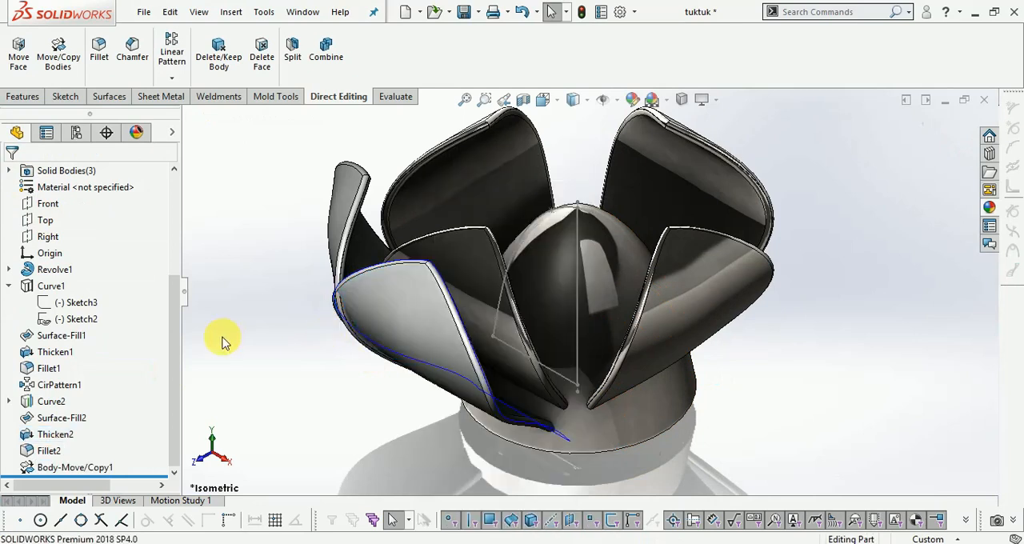
{"action": "right_click", "coordinate": [47, 435]}
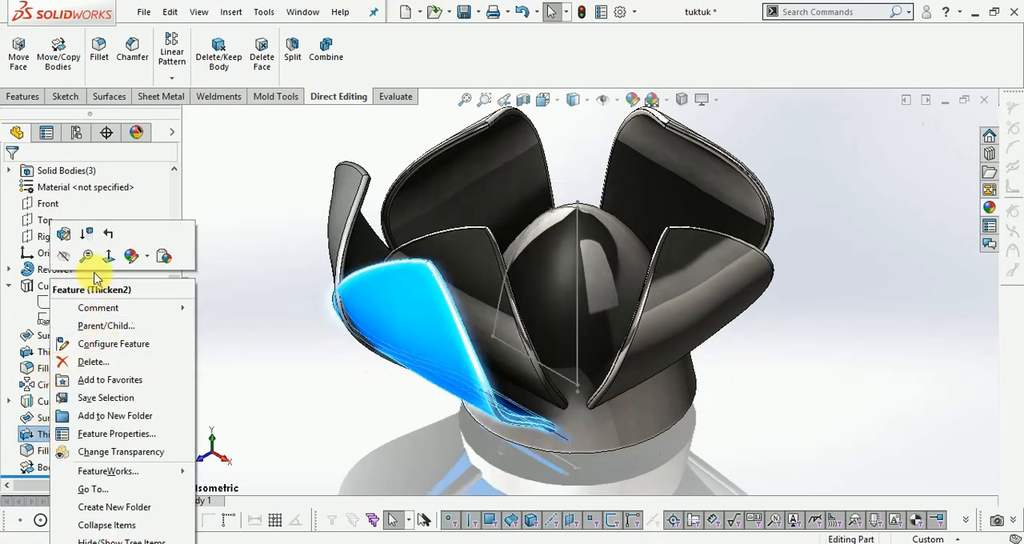
{"action": "left_click", "coordinate": [64, 256]}
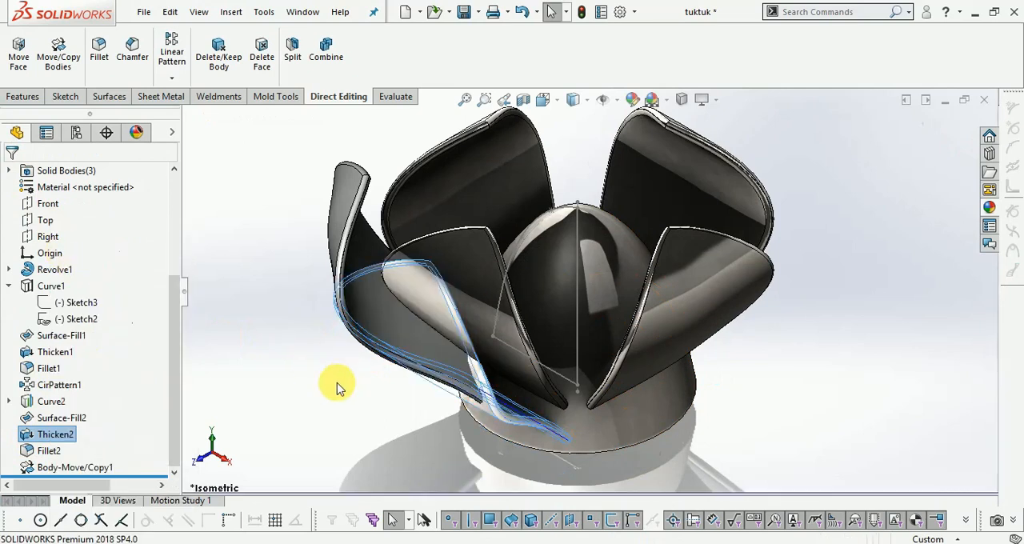
{"action": "left_click", "coordinate": [320, 404]}
- Hide Curve2, the projected outline curve of the original outer petal
{"action": "scroll", "coordinate": [300, 376], "scroll_direction": "up", "scroll_amount": 1}
{"action": "left_click", "coordinate": [506, 372]}
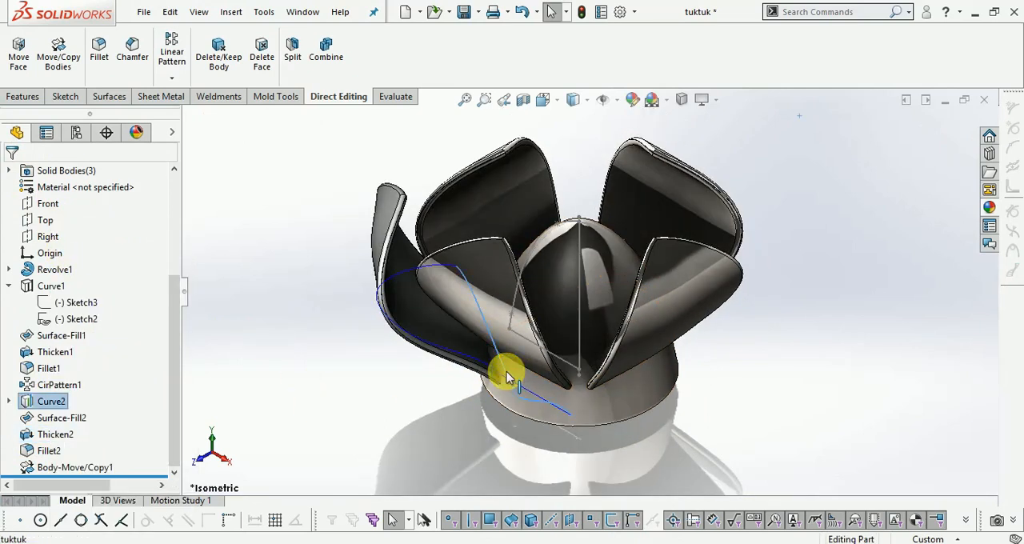
{"action": "right_click", "coordinate": [506, 371]}
{"action": "left_click", "coordinate": [544, 312]}
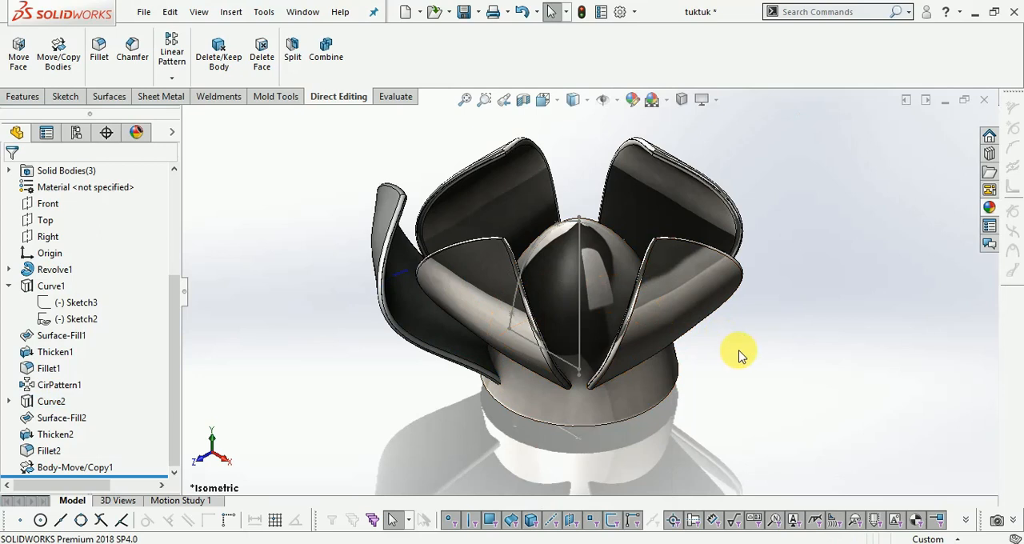
- Start a circular pattern that uses bodies instead of features and faces, and select the rotated outer petal copy as the body
{"action": "middle_click_drag", "start_coordinate": [681, 320], "coordinate": [704, 314]}
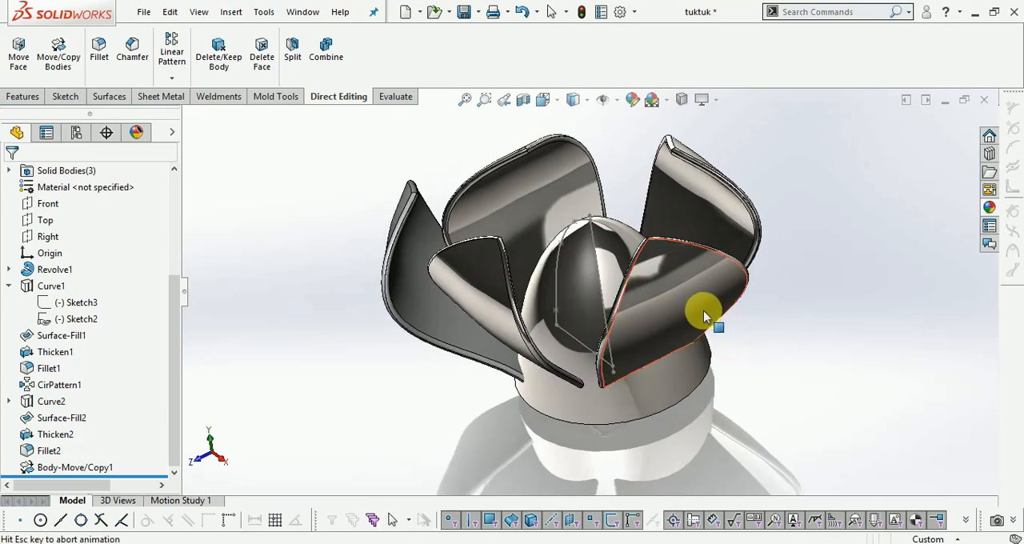
{"action": "scroll", "coordinate": [709, 313], "scroll_direction": "up", "scroll_amount": 2}
{"action": "scroll", "coordinate": [712, 390], "scroll_direction": "up", "scroll_amount": 4}
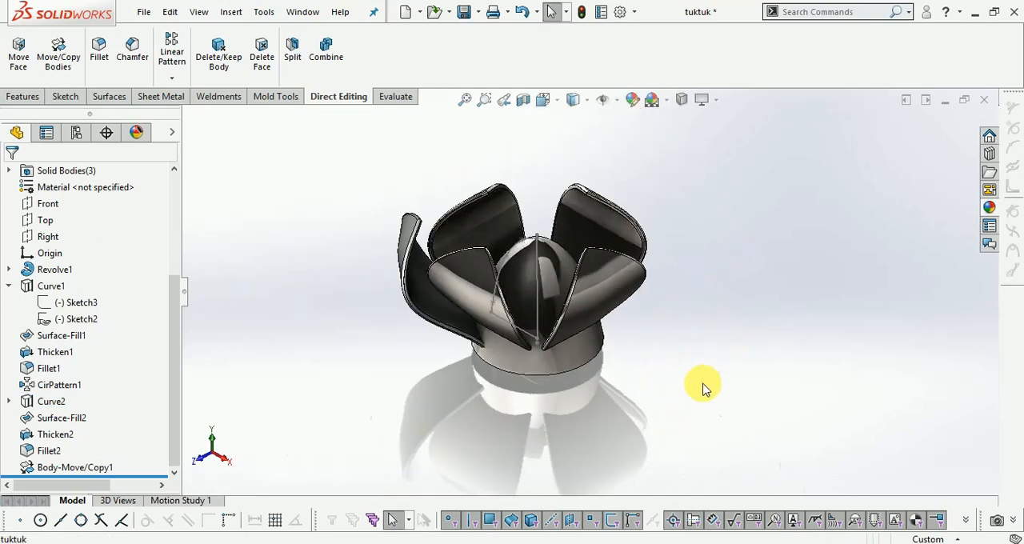
{"action": "left_click", "coordinate": [164, 80]}
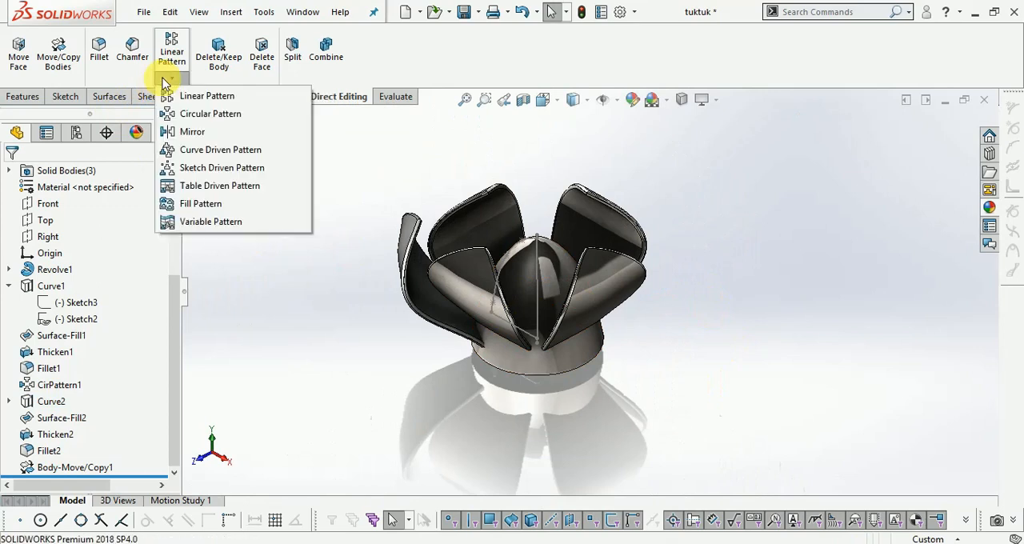
{"action": "left_click", "coordinate": [188, 118]}
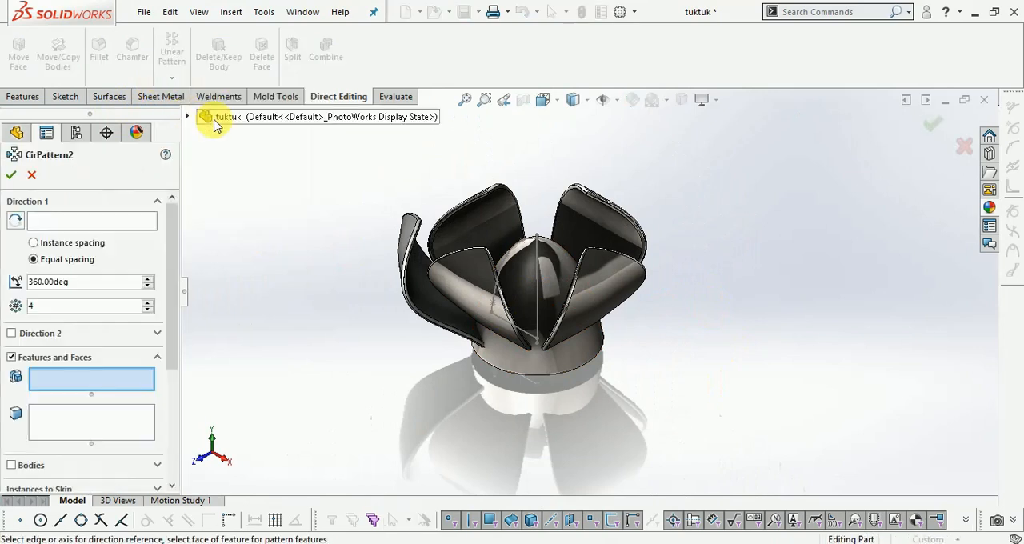
{"action": "scroll", "coordinate": [592, 248], "scroll_direction": "down", "scroll_amount": 3}
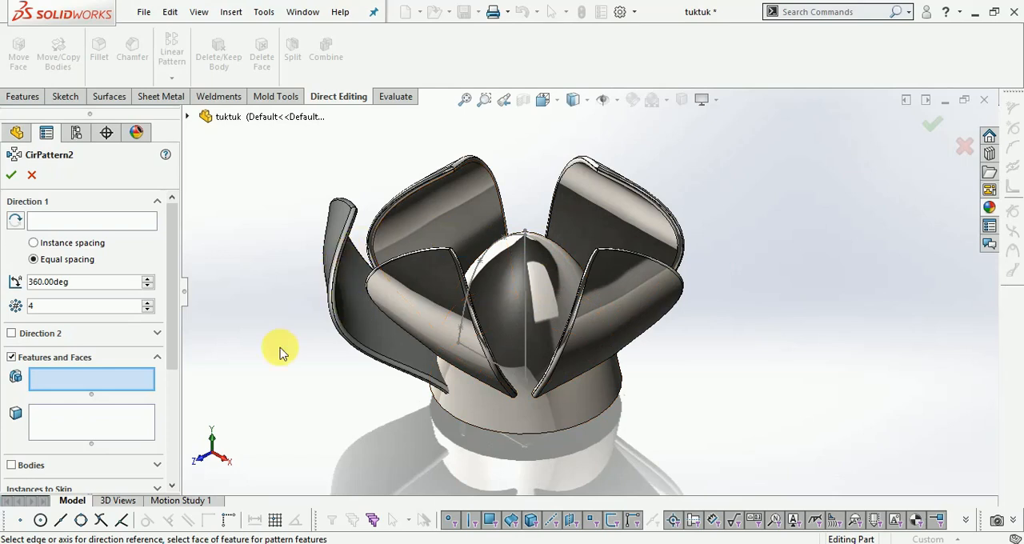
{"action": "left_click_drag", "start_coordinate": [170, 326], "coordinate": [167, 366]}
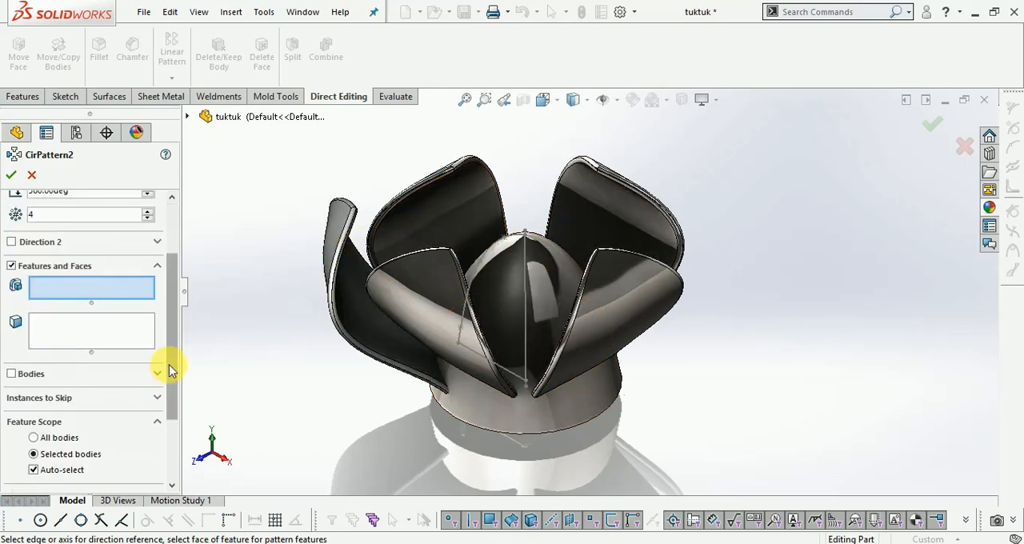
{"action": "left_click", "coordinate": [11, 267]}
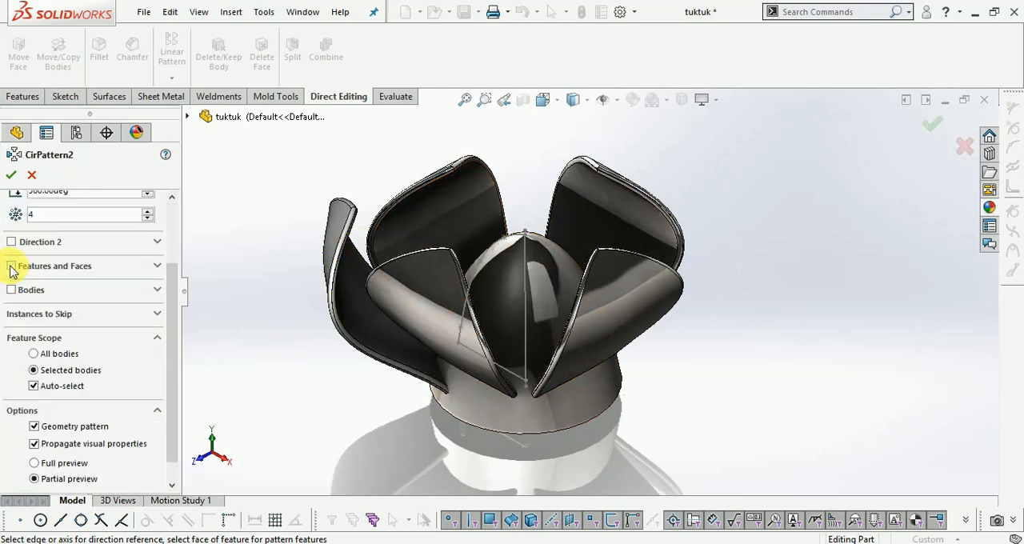
{"action": "left_click", "coordinate": [12, 291]}
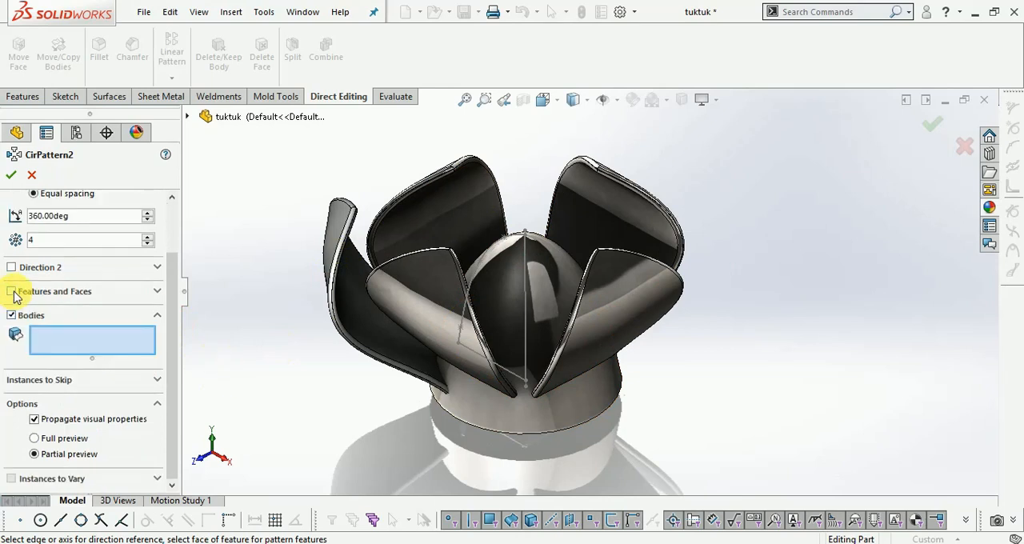
{"action": "left_click", "coordinate": [361, 336]}
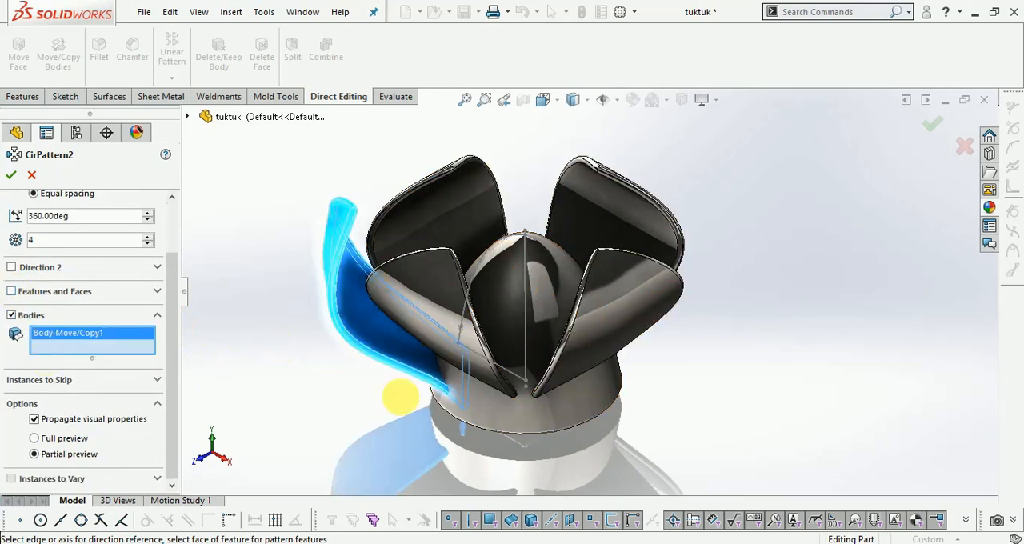
- Pattern the rotated petal copy around the dome's vertical axis line with 4 equally spaced instances over 360 degrees
{"action": "left_click_drag", "start_coordinate": [171, 297], "coordinate": [172, 213]}
{"action": "left_click", "coordinate": [143, 228]}
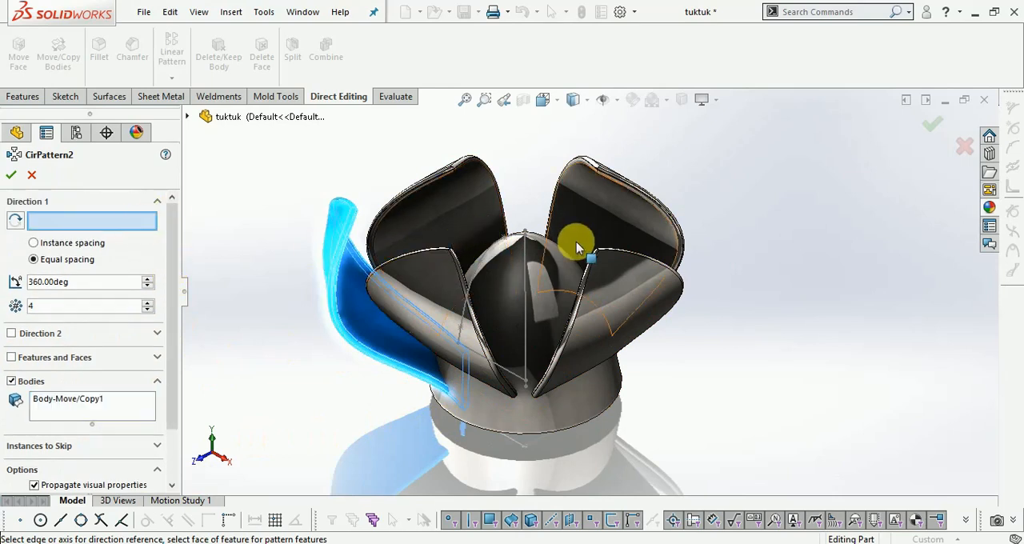
{"action": "scroll", "coordinate": [516, 232], "scroll_direction": "down", "scroll_amount": 6}
{"action": "scroll", "coordinate": [445, 278], "scroll_direction": "down", "scroll_amount": 2}
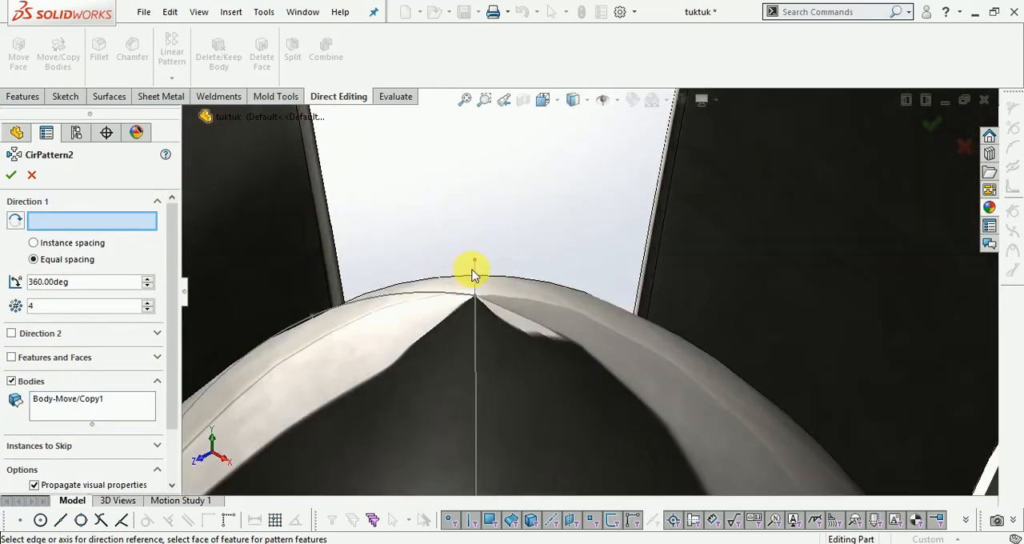
{"action": "left_click", "coordinate": [476, 274]}
{"action": "scroll", "coordinate": [456, 243], "scroll_direction": "up", "scroll_amount": 8}
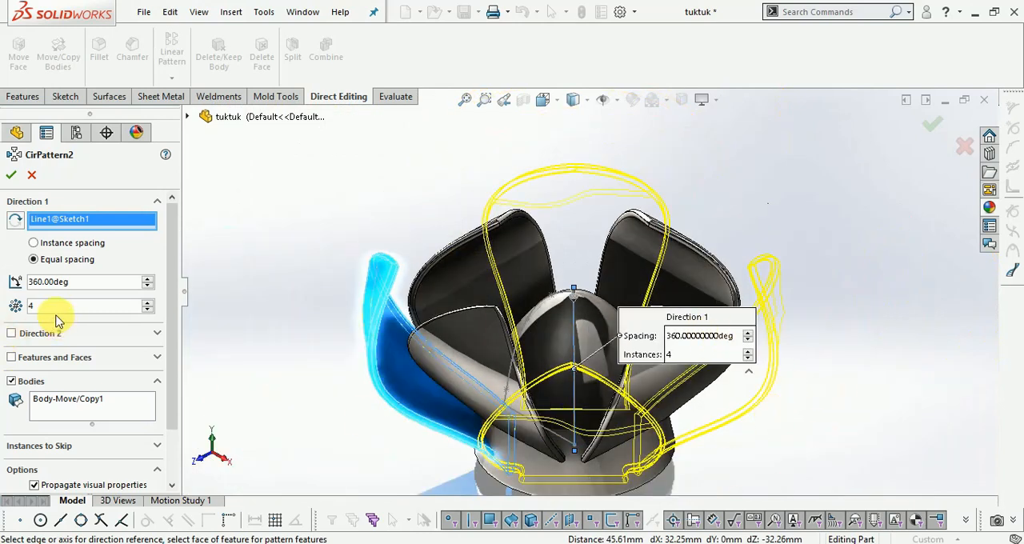
{"action": "left_click", "coordinate": [13, 176]}
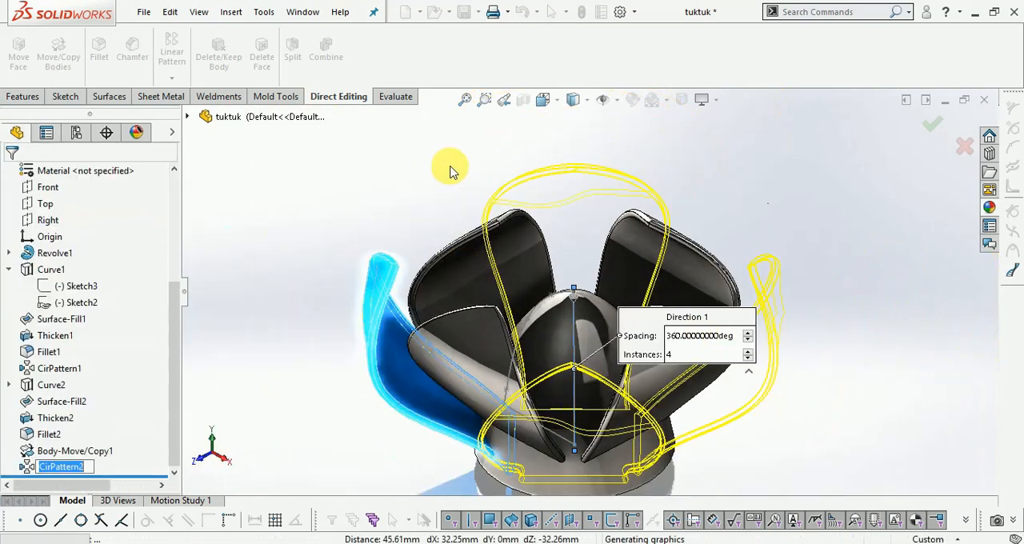
{"action": "scroll", "coordinate": [452, 173], "scroll_direction": "up", "scroll_amount": 2}
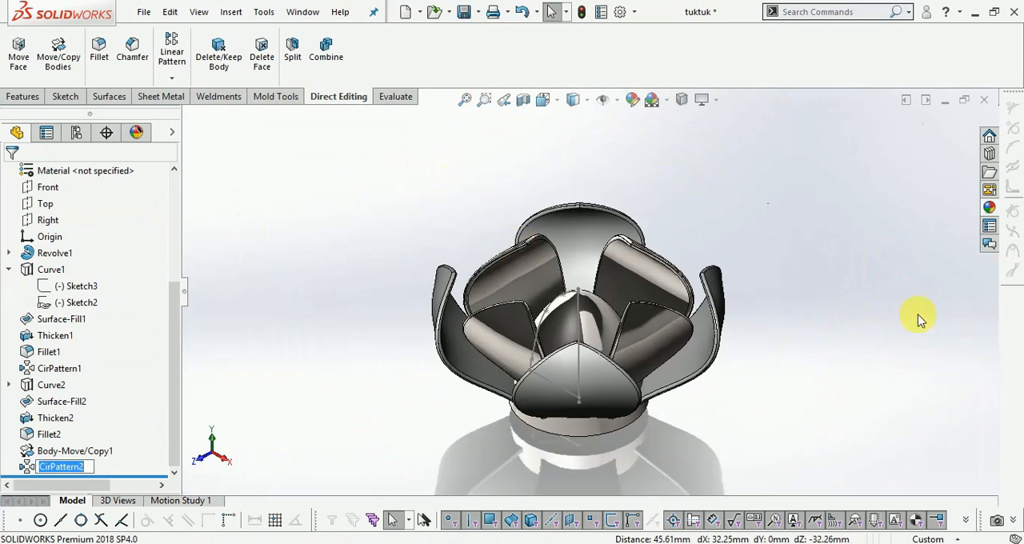
- Apply the polished steel appearance to the patterned outer petals and to the rotated petal copy
{"action": "scroll", "coordinate": [719, 245], "scroll_direction": "down", "scroll_amount": 1}
{"action": "left_click", "coordinate": [992, 208]}
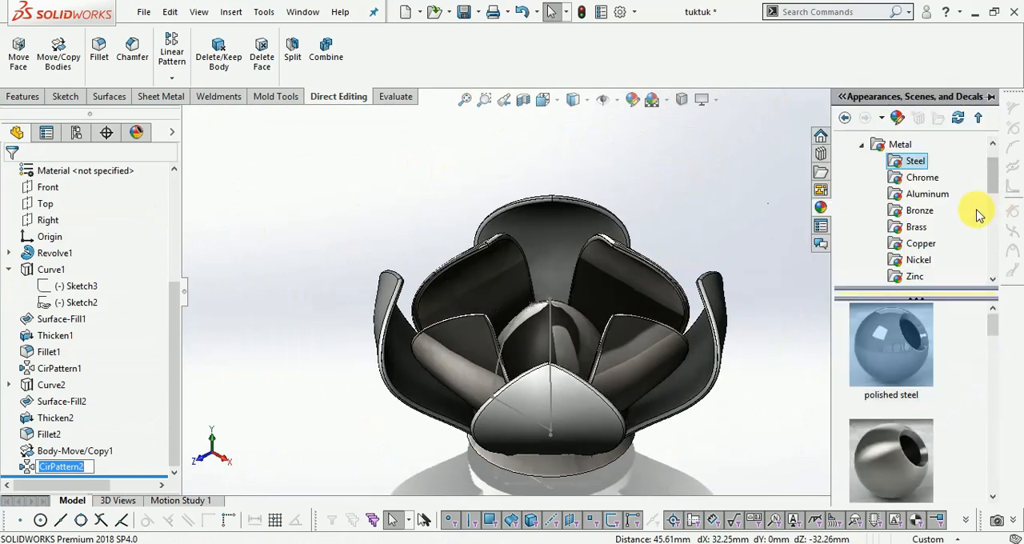
{"action": "left_click", "coordinate": [918, 161]}
{"action": "left_click_drag", "start_coordinate": [884, 352], "coordinate": [702, 368]}
{"action": "left_click", "coordinate": [696, 367]}
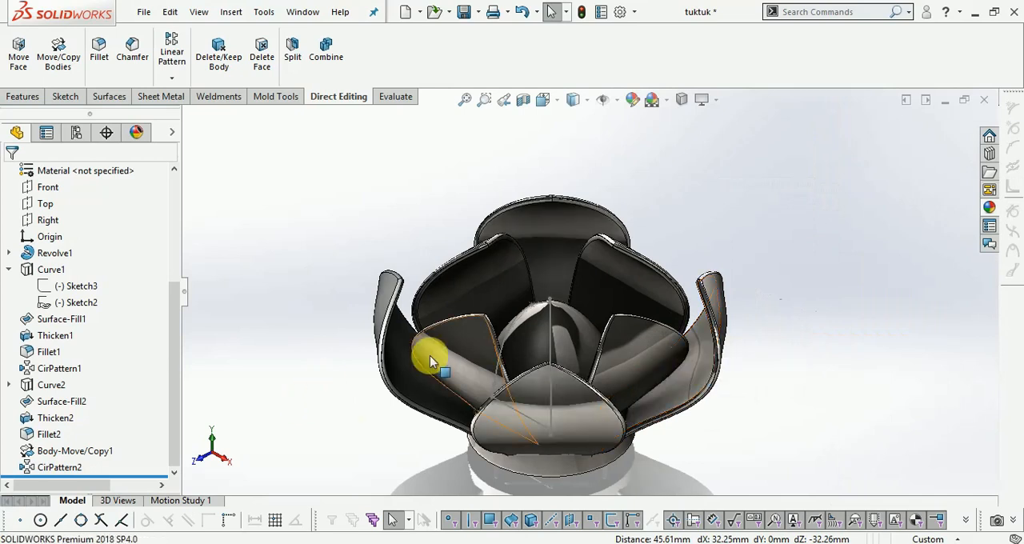
{"action": "left_click", "coordinate": [990, 208]}
{"action": "left_click_drag", "start_coordinate": [891, 344], "coordinate": [399, 366]}
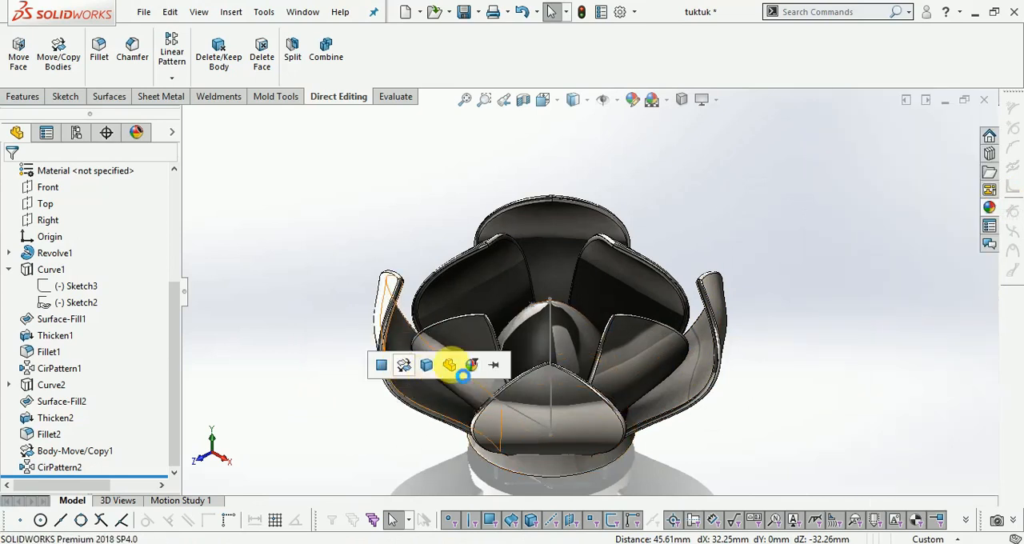
{"action": "left_click", "coordinate": [472, 364]}
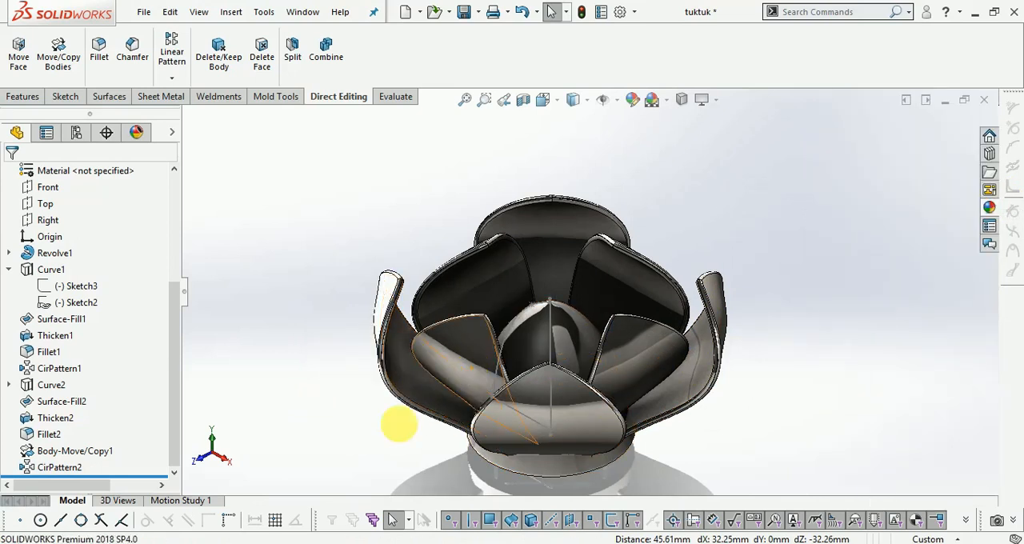
- Switch to the isometric view and hide Sketch1, which contains the dome's vertical axis line
{"action": "left_click", "coordinate": [544, 100]}
{"action": "left_click", "coordinate": [635, 147]}
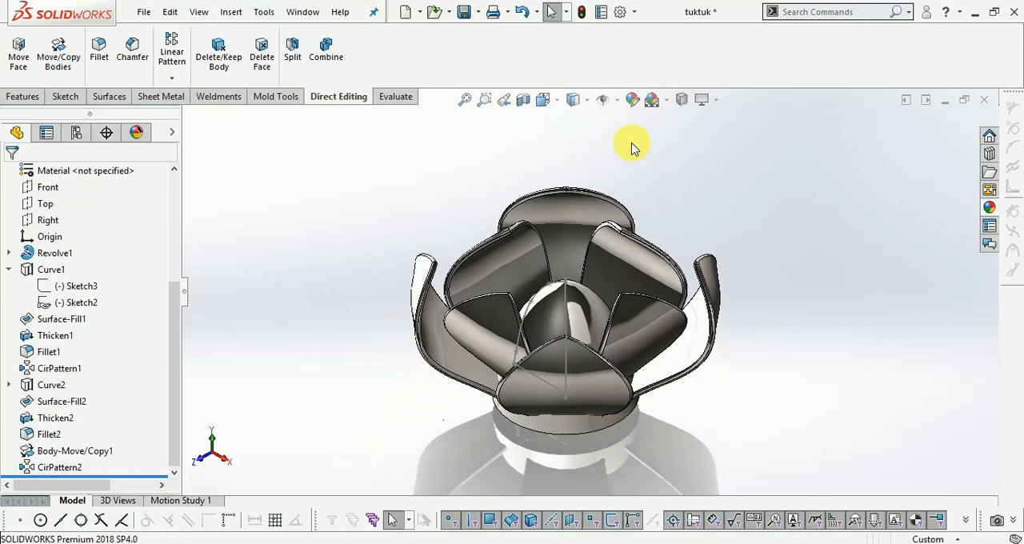
{"action": "key", "text": "f"}
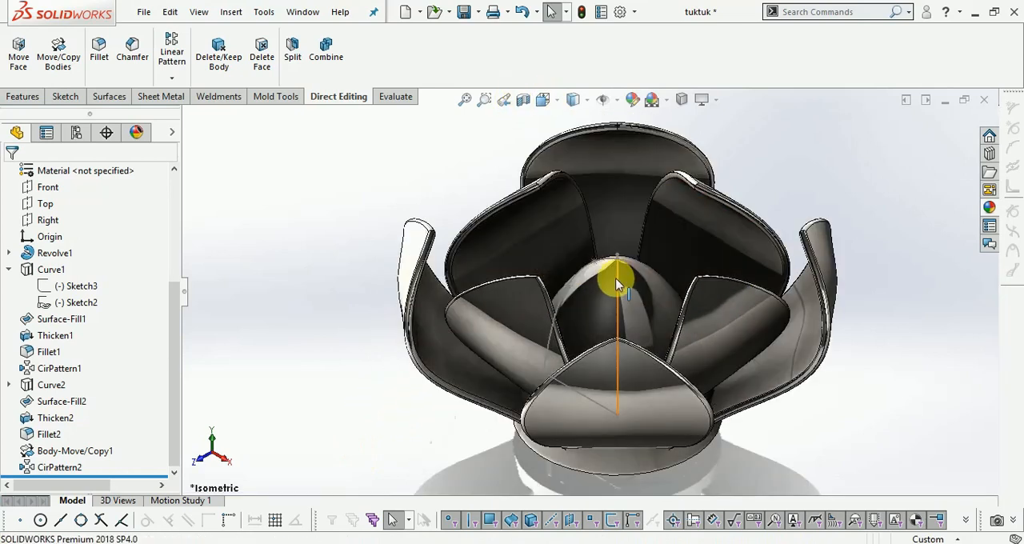
{"action": "right_click", "coordinate": [616, 274]}
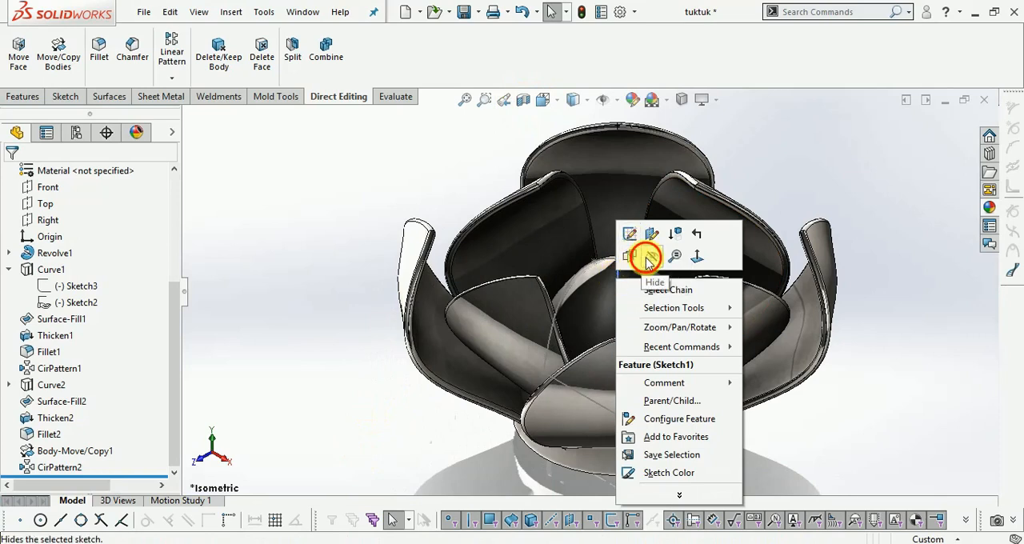
{"action": "left_click", "coordinate": [652, 254]}
{"action": "key", "text": "f"}
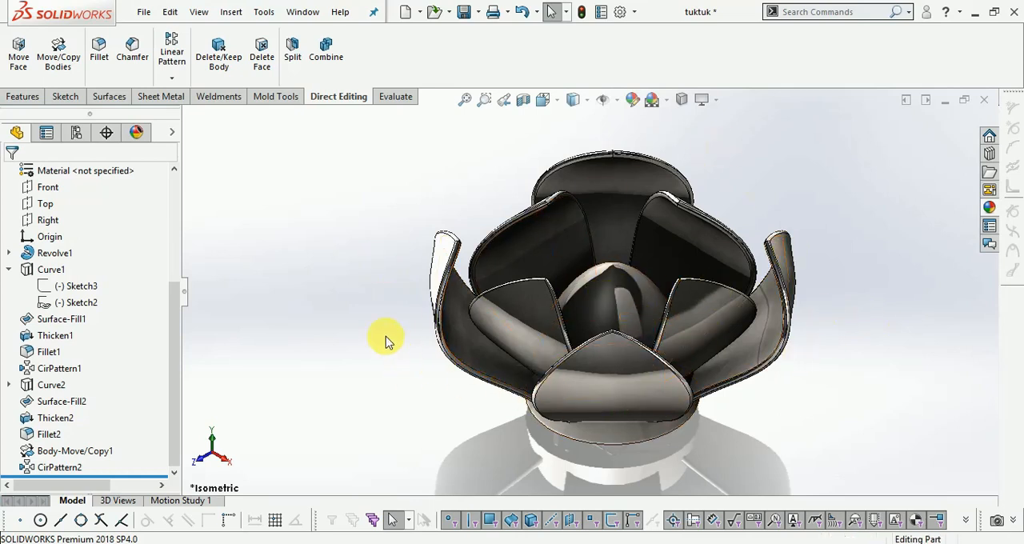
- Combine the dome, the inner petals and the four outer petals into one body with the Add operation
{"action": "left_click", "coordinate": [23, 96]}
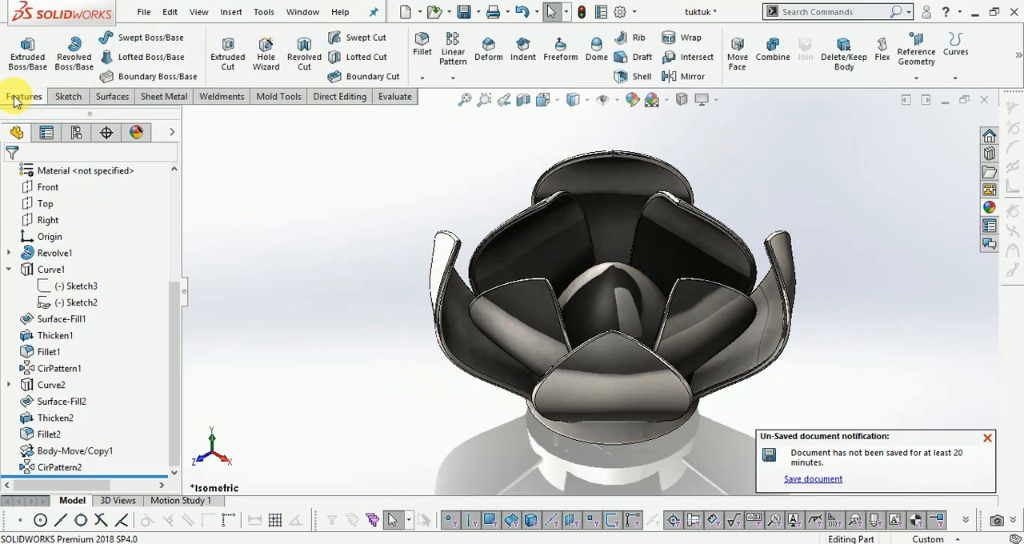
{"action": "left_click", "coordinate": [770, 50]}
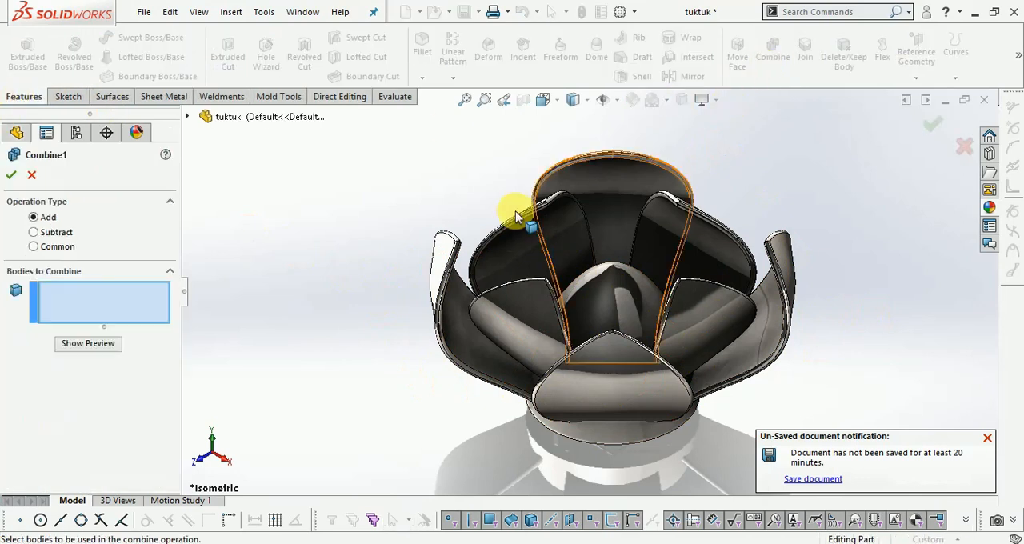
{"action": "scroll", "coordinate": [460, 295], "scroll_direction": "up", "scroll_amount": 2}
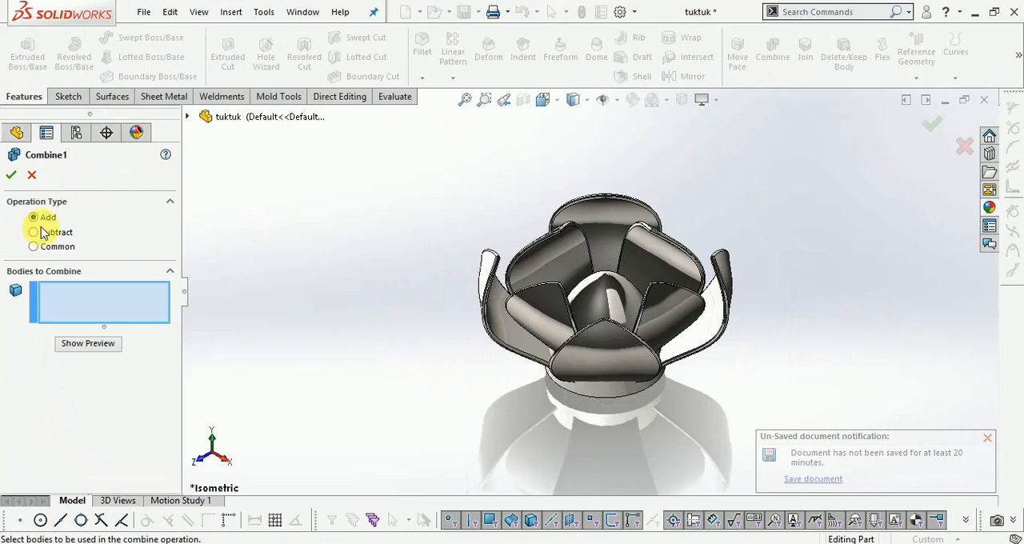
{"action": "left_click_drag", "start_coordinate": [388, 160], "coordinate": [824, 472]}
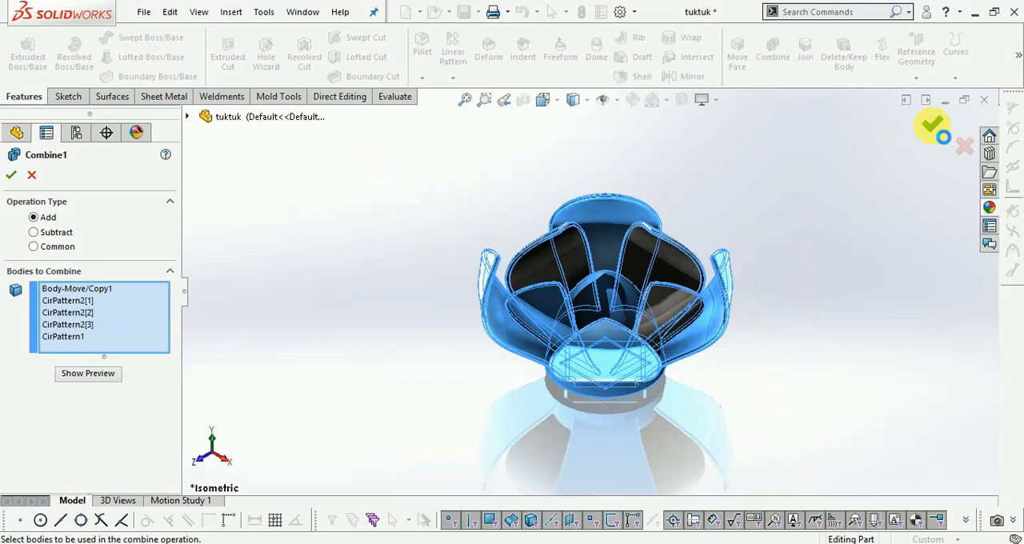
{"action": "left_click", "coordinate": [937, 131]}
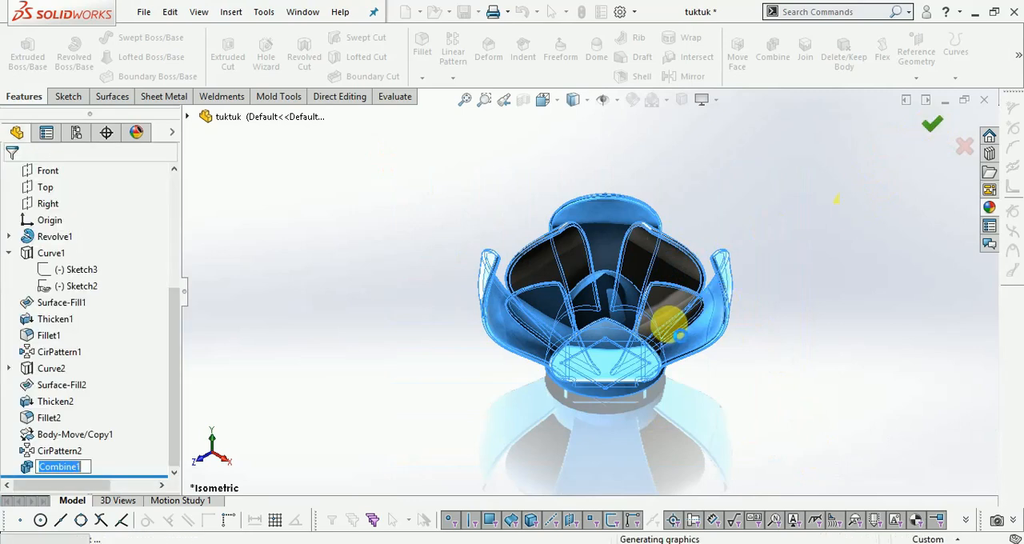
- Inspect the combined flower from several sides and save the part
{"action": "middle_click_drag", "start_coordinate": [734, 336], "coordinate": [720, 366]}
{"action": "mouse_move", "coordinate": [697, 301]}
{"action": "middle_mouse_down"}
{"action": "mouse_move", "coordinate": [636, 284]}
{"action": "mouse_move", "coordinate": [601, 299]}
{"action": "mouse_move", "coordinate": [628, 300]}
{"action": "mouse_move", "coordinate": [650, 316]}
{"action": "mouse_move", "coordinate": [653, 382]}
{"action": "mouse_move", "coordinate": [656, 316]}
{"action": "mouse_move", "coordinate": [672, 280]}
{"action": "mouse_move", "coordinate": [613, 297]}
{"action": "mouse_move", "coordinate": [600, 368]}
{"action": "mouse_move", "coordinate": [658, 291]}
{"action": "middle_mouse_up"}
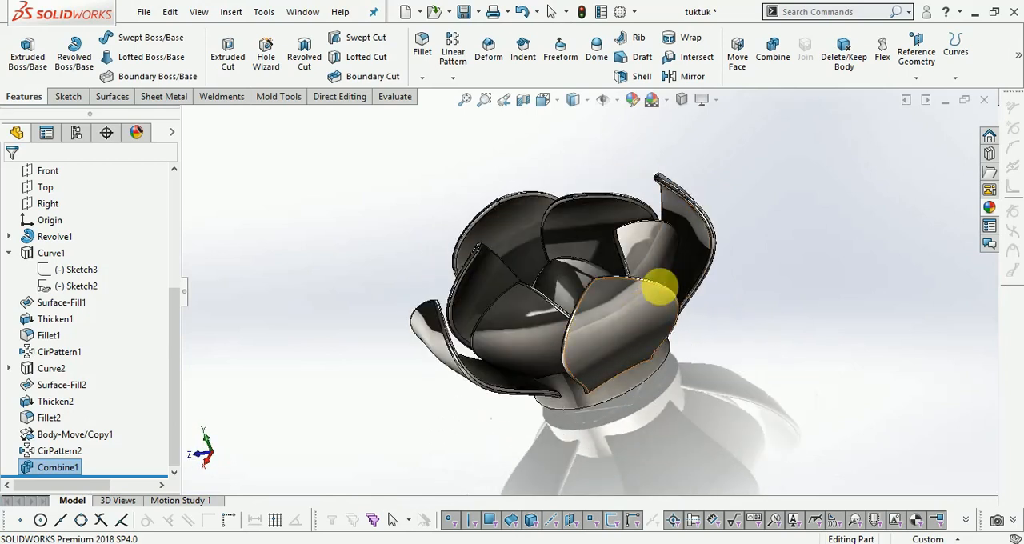
{"action": "middle_click_drag", "start_coordinate": [651, 370], "coordinate": [704, 272]}
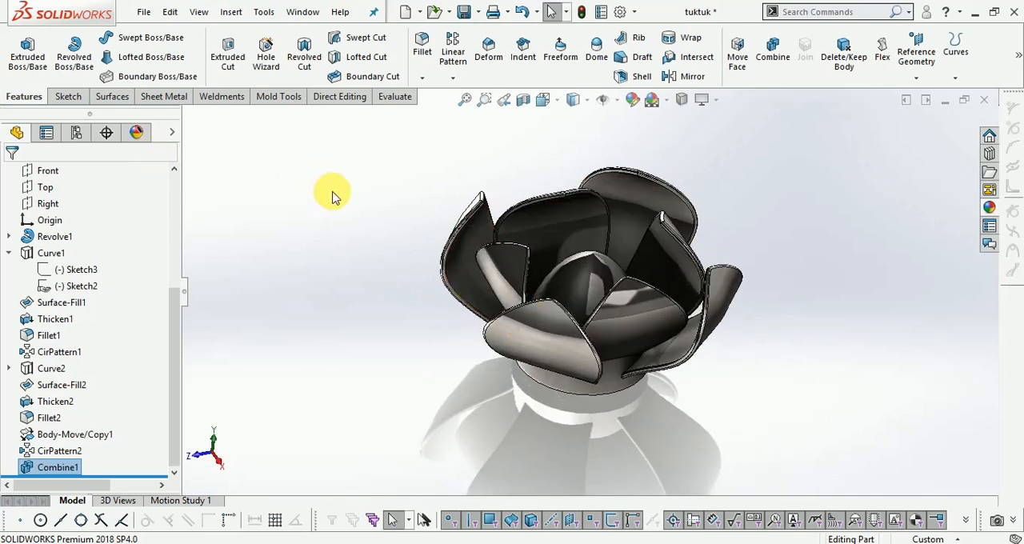
{"action": "key", "text": "ctrl+s"}
{"action": "scroll", "coordinate": [608, 236], "scroll_direction": "down", "scroll_amount": 3}
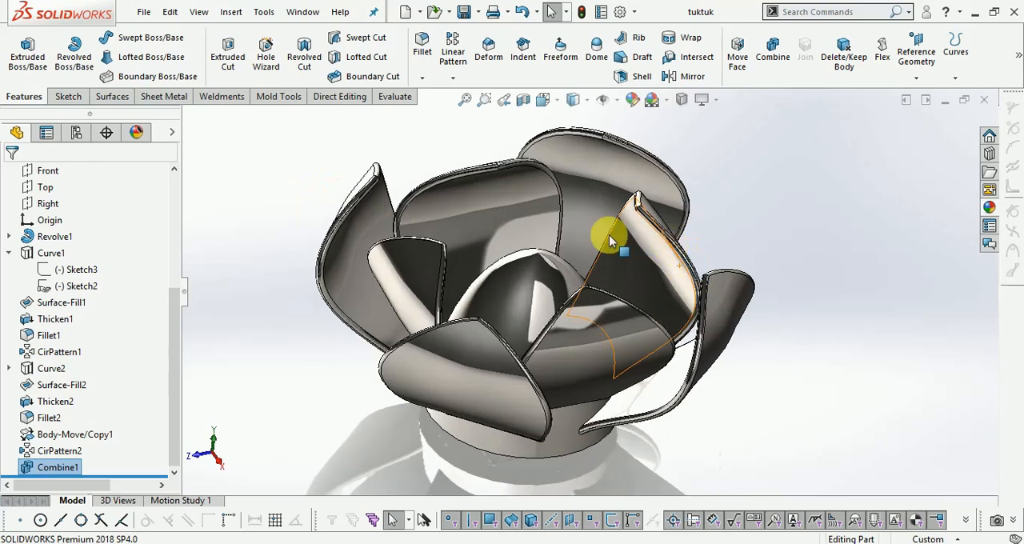
- Start a sketch on the Right plane and draw a vertical centerline about 241 mm long through the origin
{"action": "left_click", "coordinate": [67, 96]}
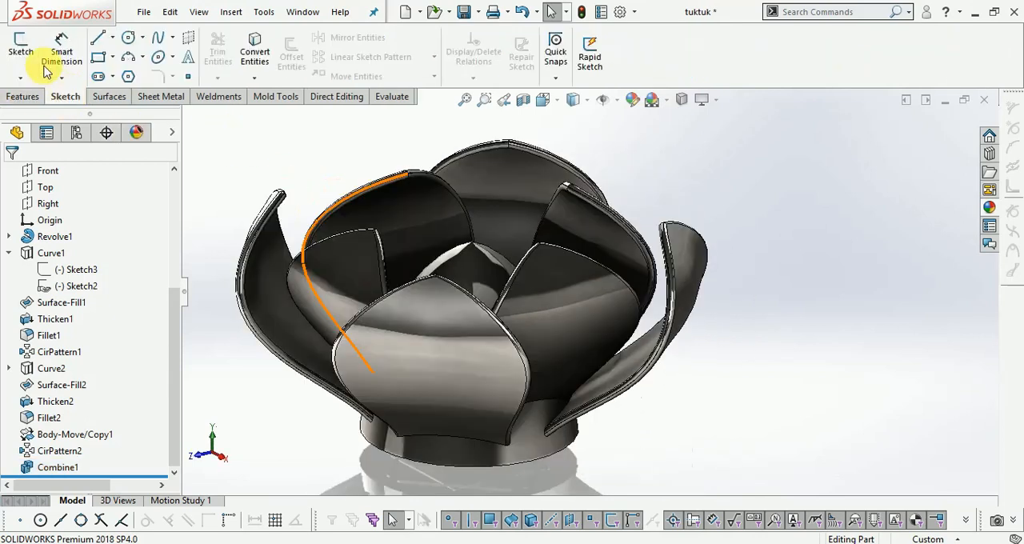
{"action": "left_click", "coordinate": [22, 49]}
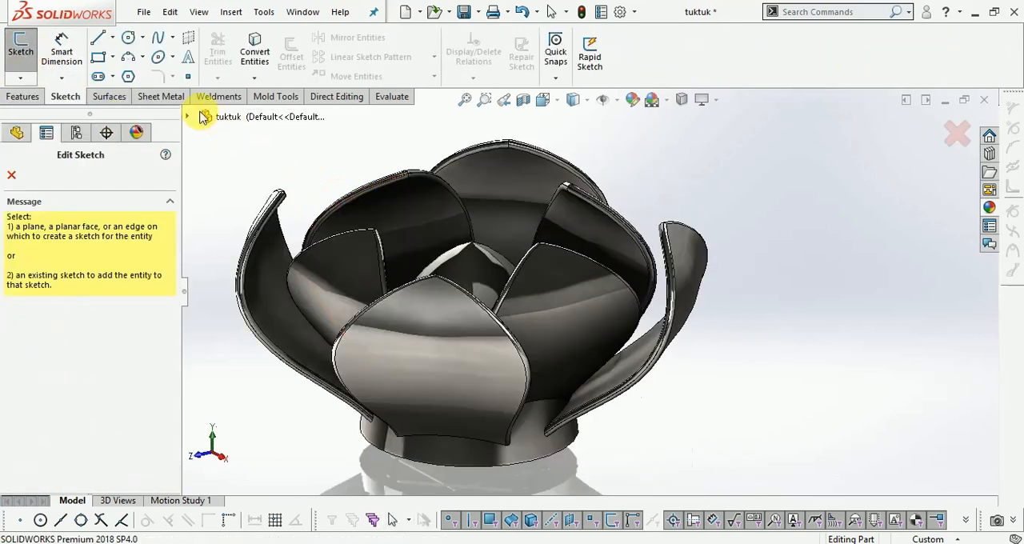
{"action": "left_click", "coordinate": [188, 117]}
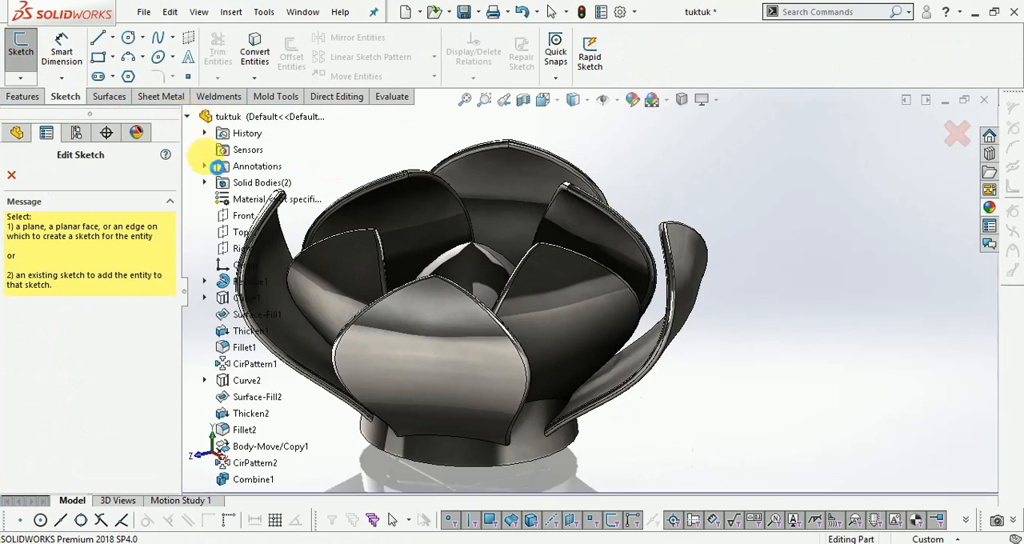
{"action": "left_click", "coordinate": [237, 251]}
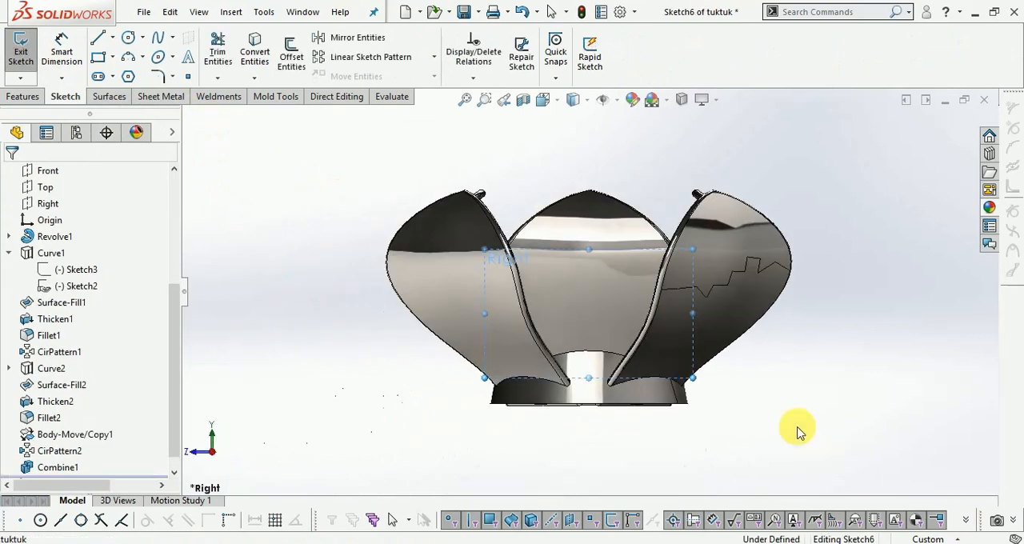
{"action": "left_click", "coordinate": [115, 38]}
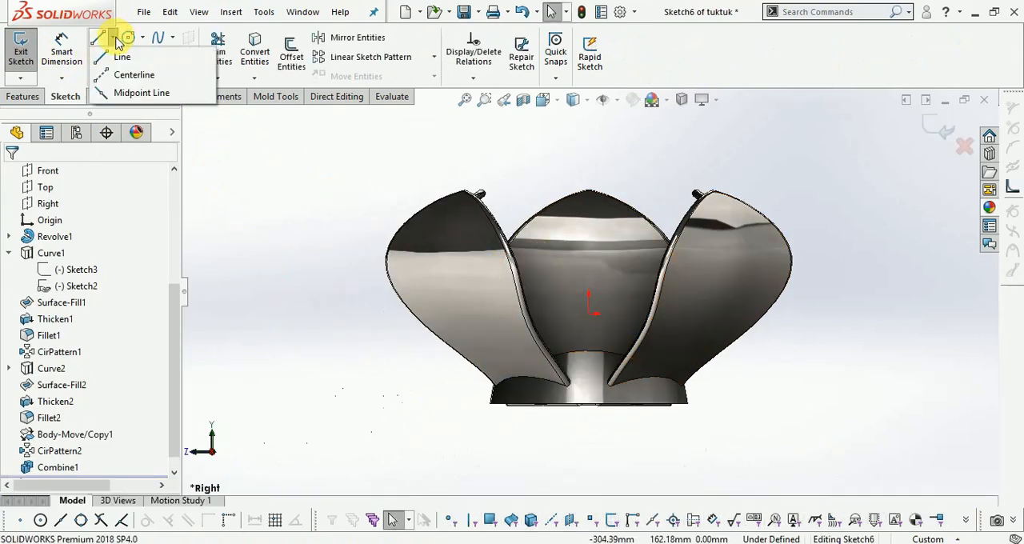
{"action": "left_click", "coordinate": [126, 58]}
{"action": "left_click", "coordinate": [112, 37]}
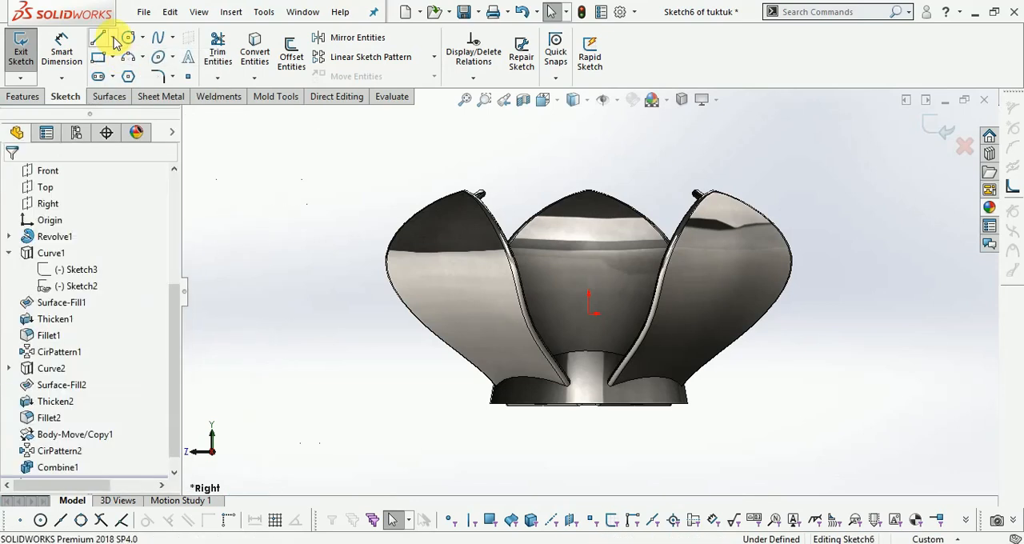
{"action": "left_click", "coordinate": [127, 70]}
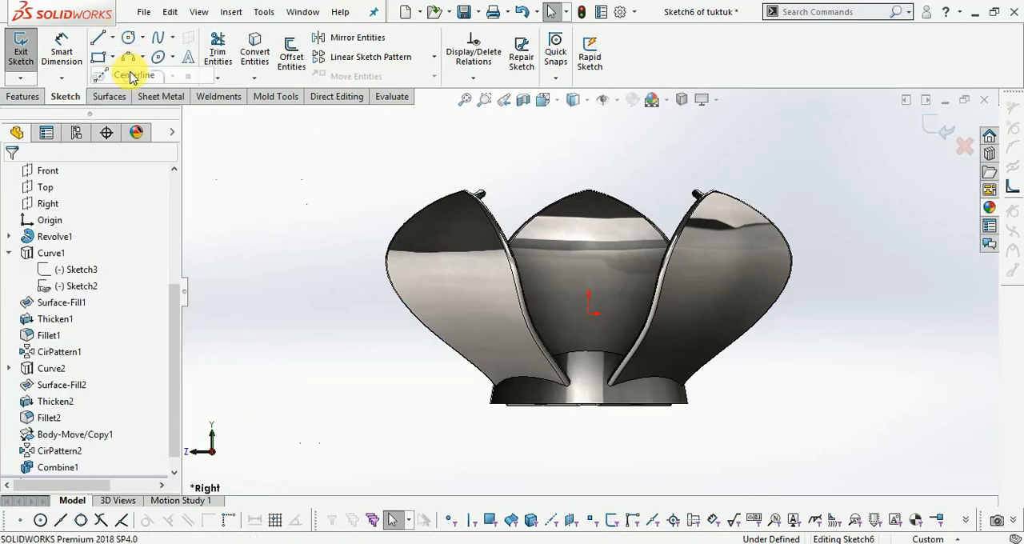
{"action": "left_click", "coordinate": [589, 164]}
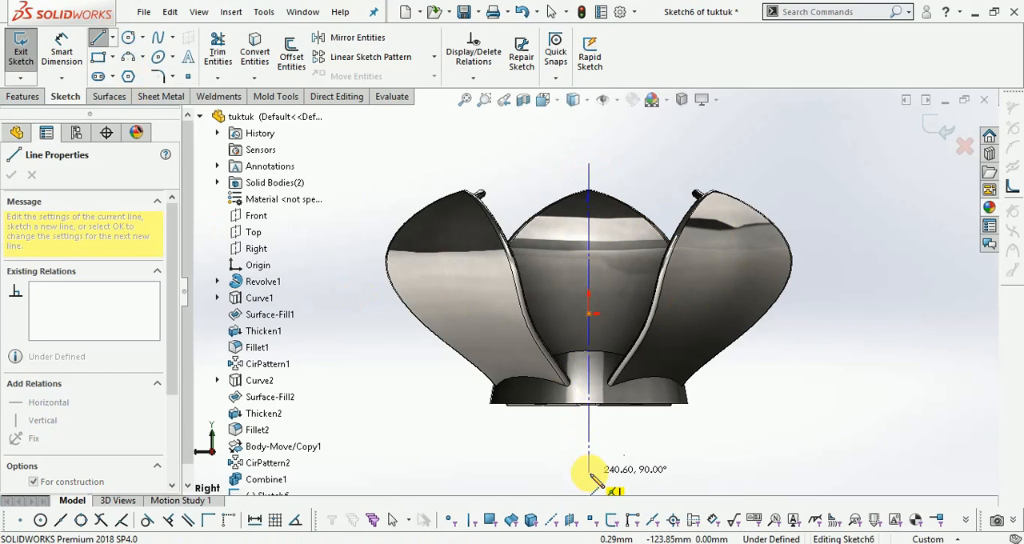
{"action": "left_click", "coordinate": [589, 472]}
{"action": "key", "text": "Escape"}
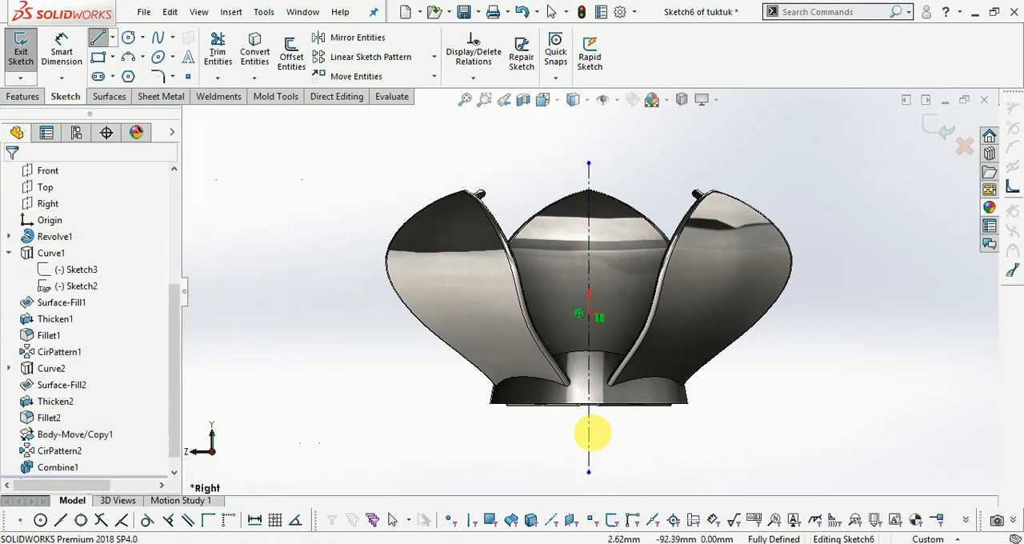
- Sketch a closed trapezoid from the base's lower outer corner to the centerline, about 77 mm wide along its upper edge and 24 mm high
{"action": "scroll", "coordinate": [530, 393], "scroll_direction": "down", "scroll_amount": 5}
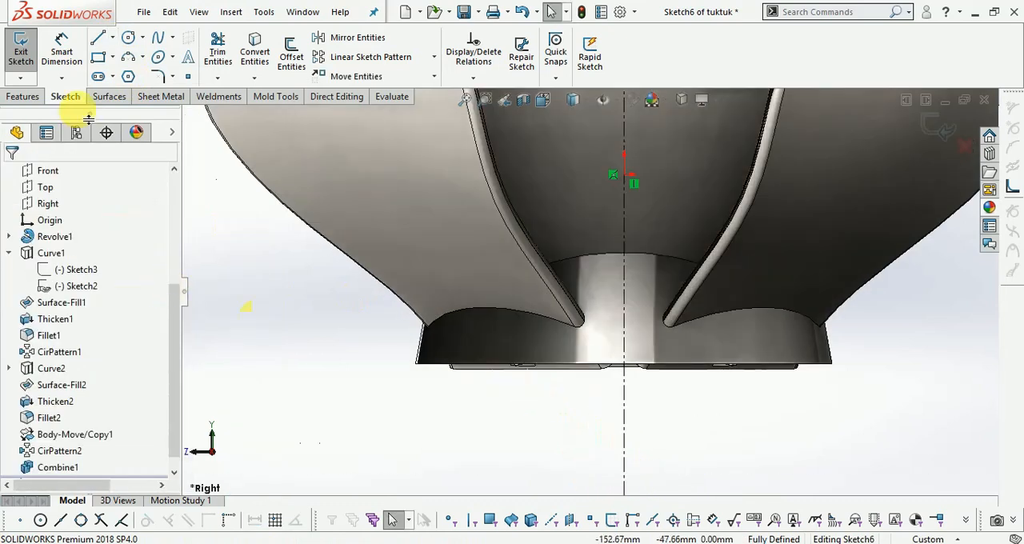
{"action": "left_click", "coordinate": [101, 38]}
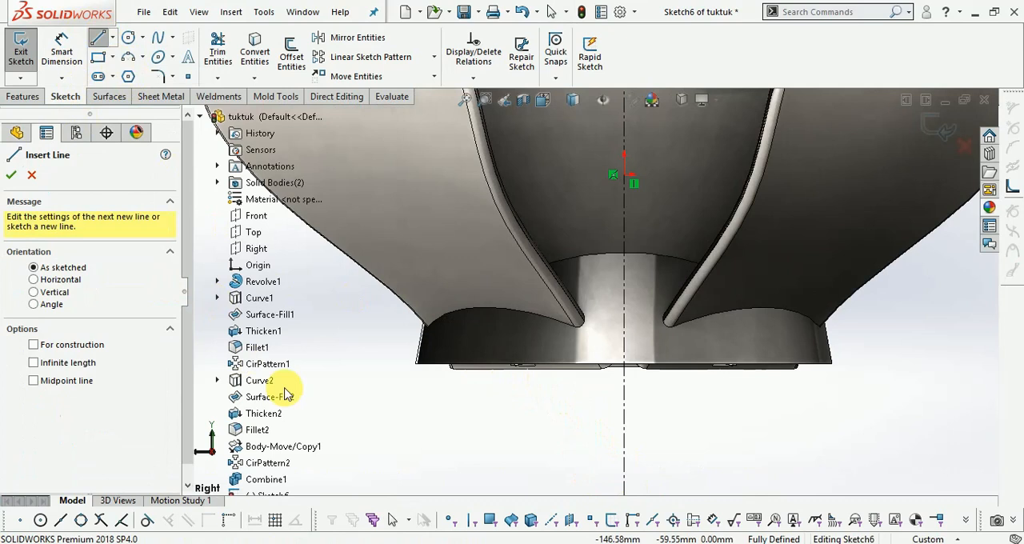
{"action": "left_click", "coordinate": [418, 368]}
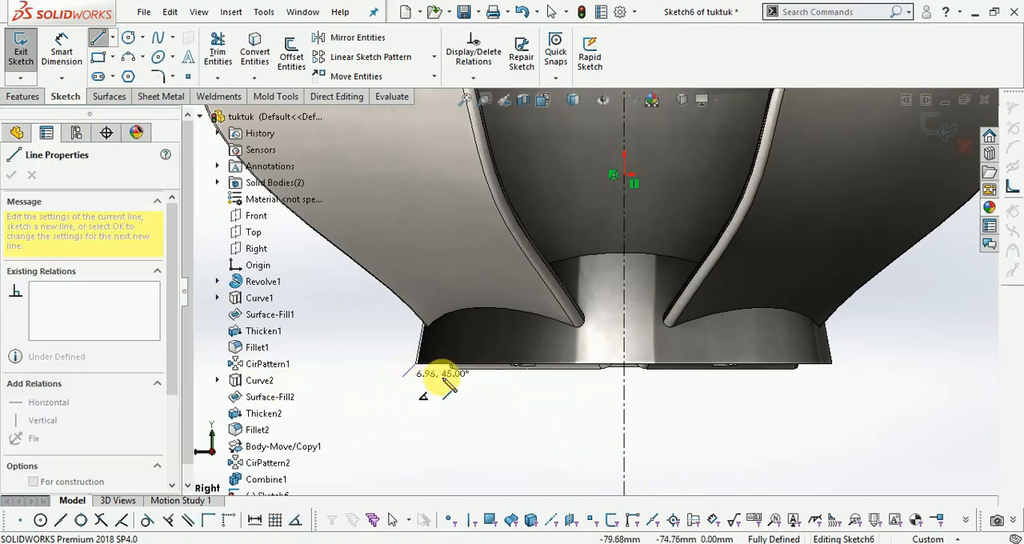
{"action": "scroll", "coordinate": [411, 370], "scroll_direction": "up", "scroll_amount": 3}
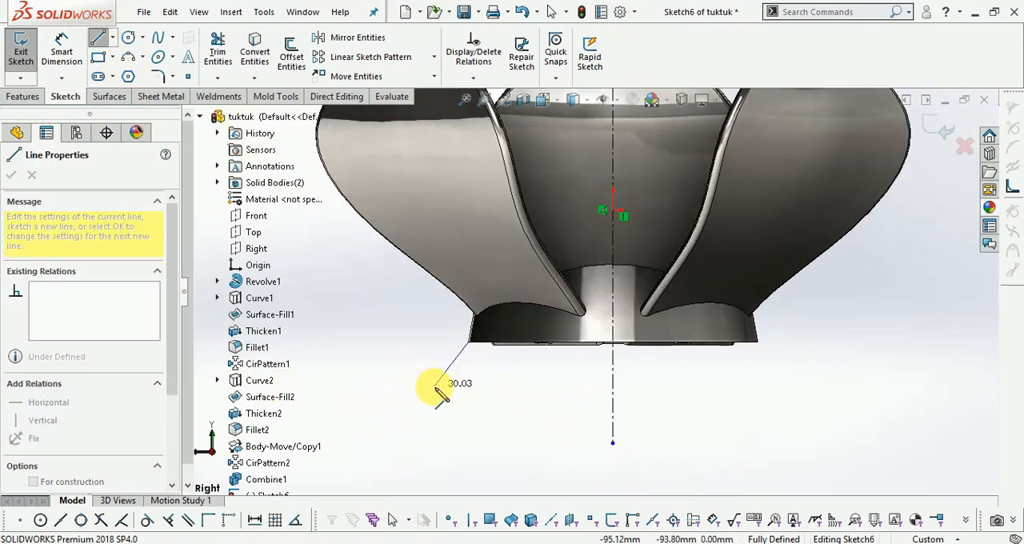
{"action": "left_click", "coordinate": [434, 386]}
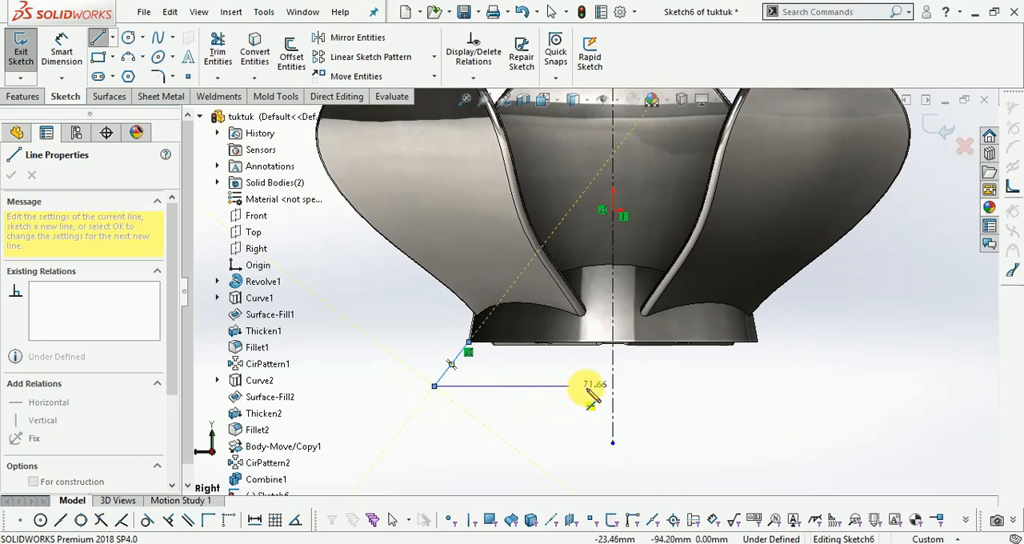
{"action": "left_click", "coordinate": [613, 387]}
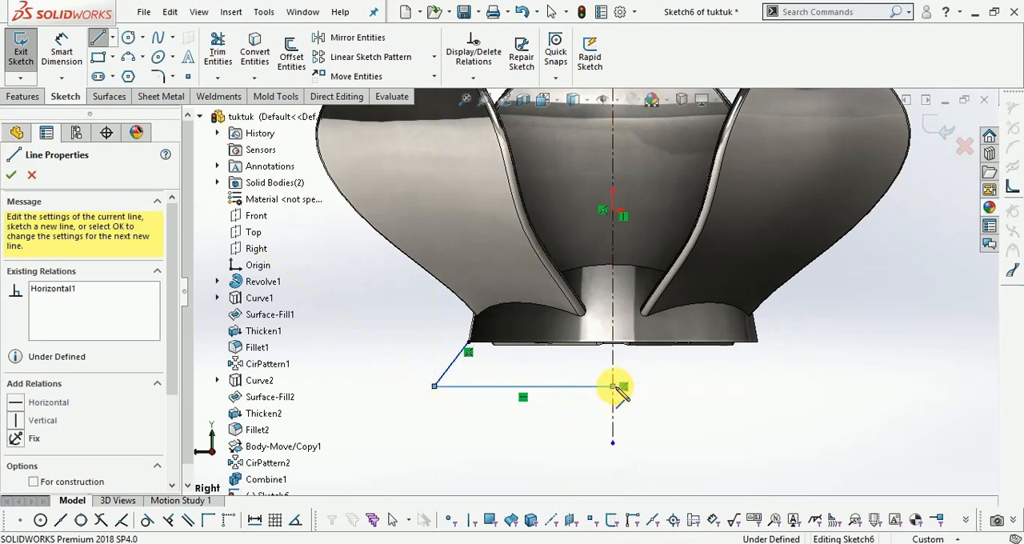
{"action": "left_click", "coordinate": [613, 342]}
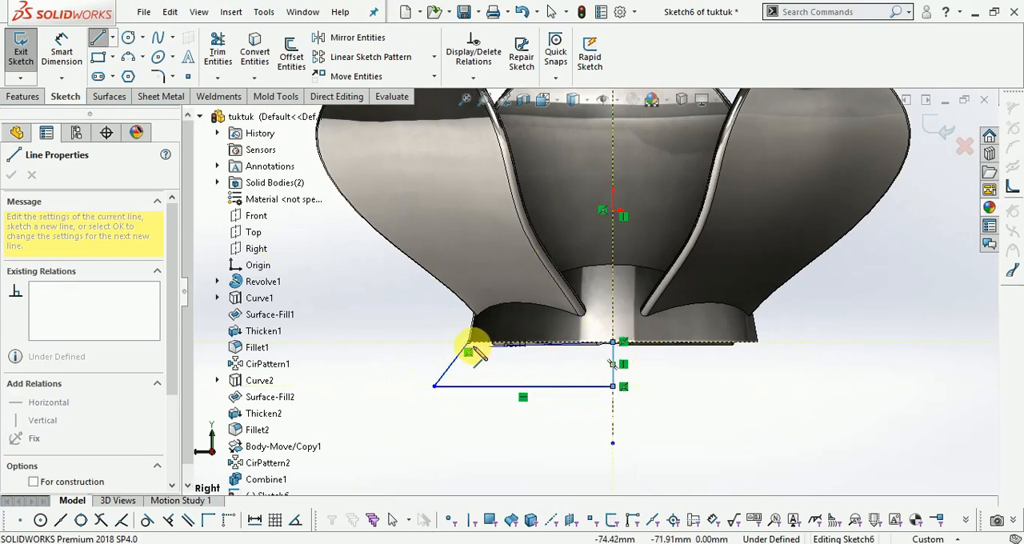
{"action": "left_click", "coordinate": [470, 344]}
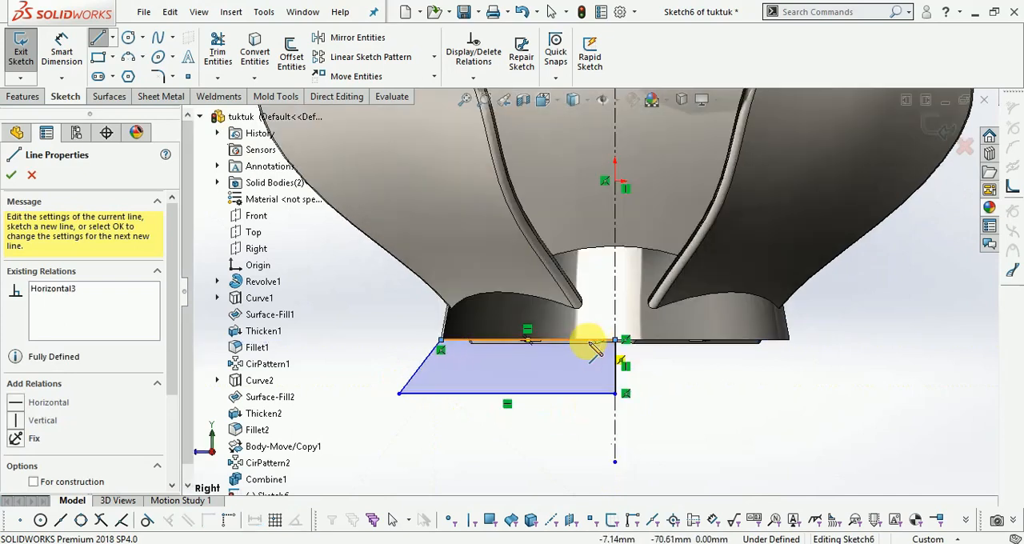
{"action": "scroll", "coordinate": [592, 340], "scroll_direction": "down", "scroll_amount": 2}
{"action": "key", "text": "Escape"}
- Dimension the trapezoid's height between its two horizontal lines as 20 mm
{"action": "scroll", "coordinate": [438, 353], "scroll_direction": "down", "scroll_amount": 2}
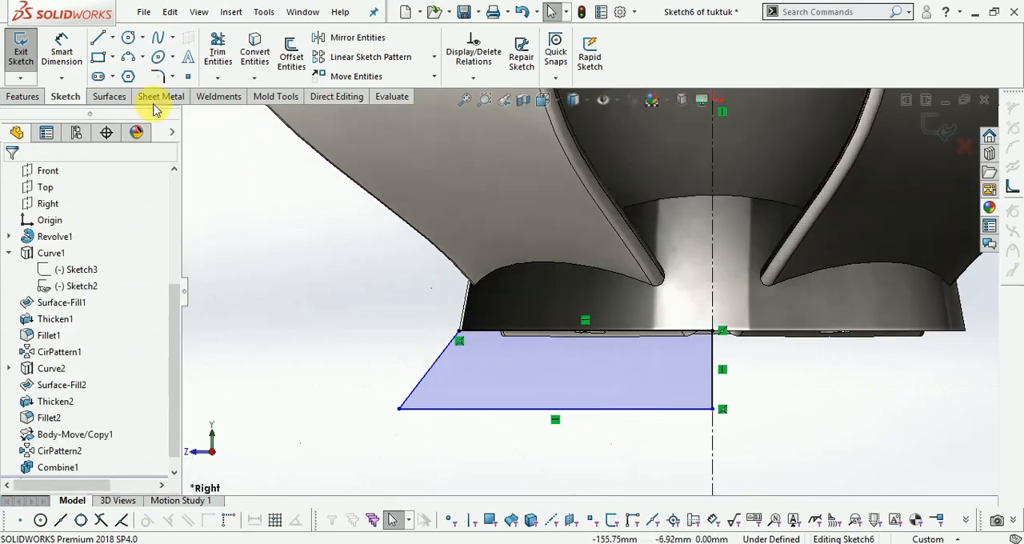
{"action": "left_click", "coordinate": [61, 52]}
{"action": "left_click", "coordinate": [544, 332]}
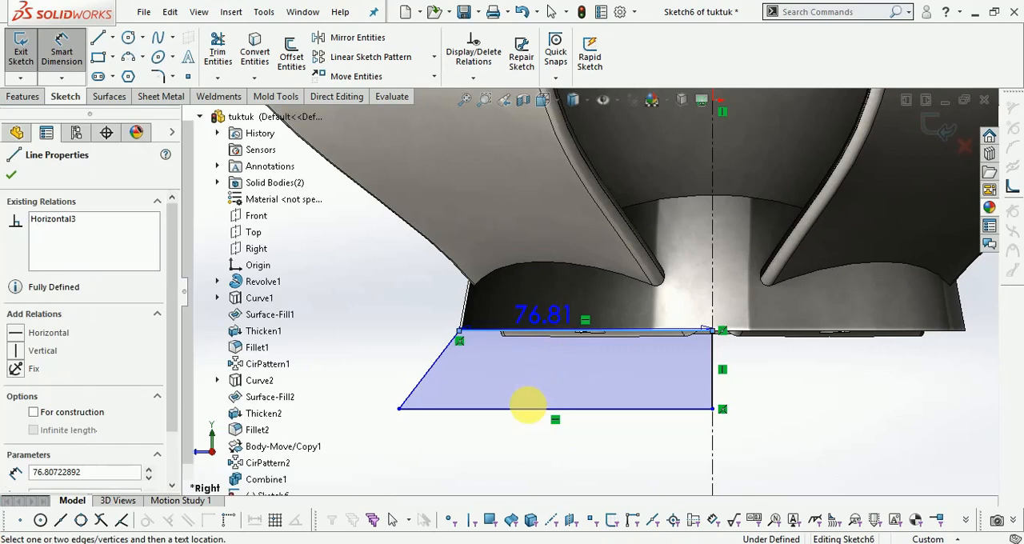
{"action": "left_click", "coordinate": [516, 408]}
{"action": "left_click", "coordinate": [370, 382]}
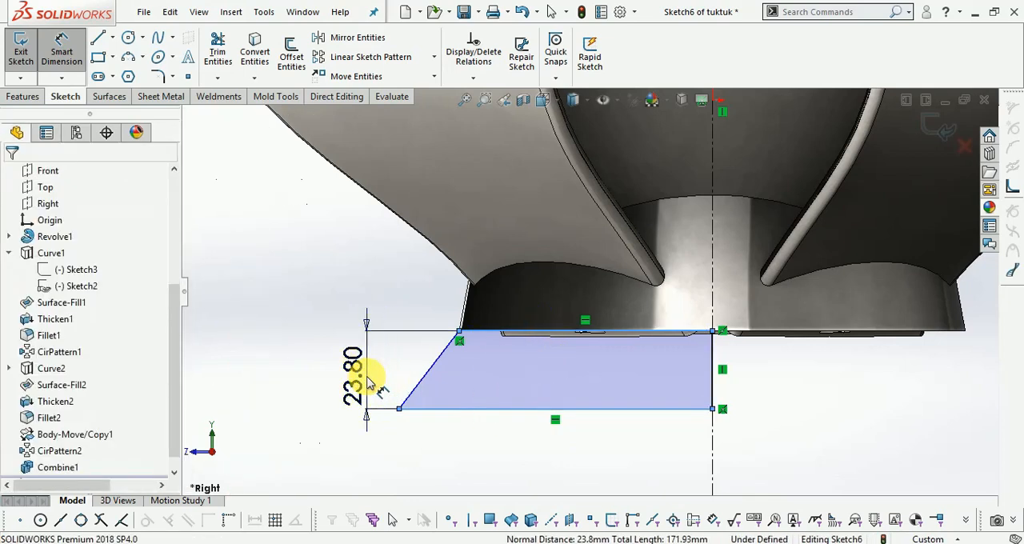
{"action": "type", "text": "20"}
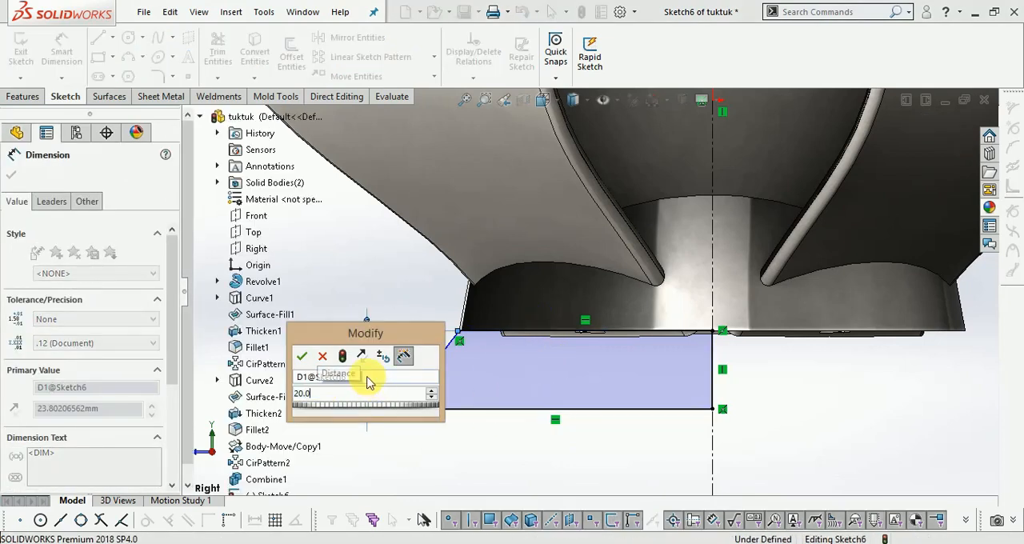
{"action": "key", "text": "Return"}
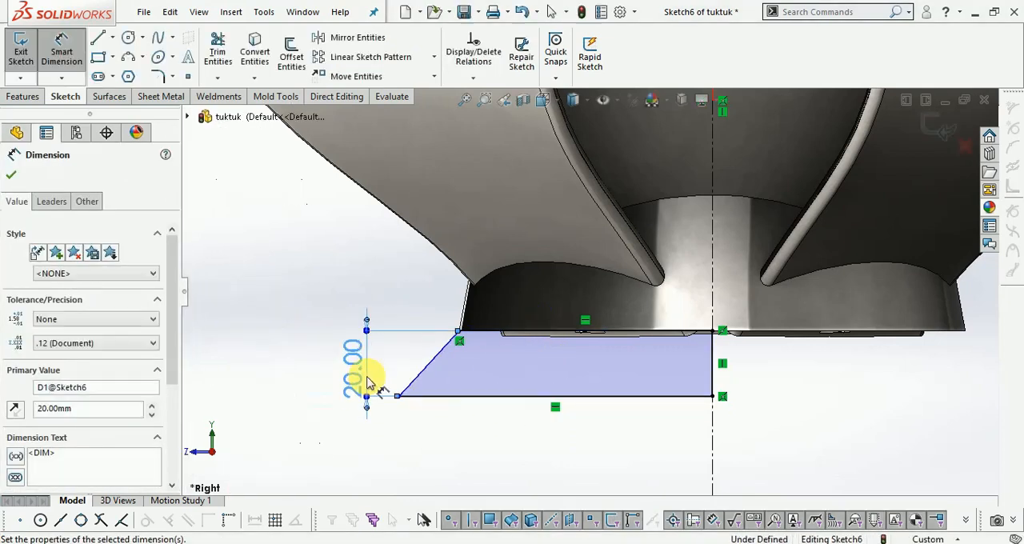
- Dimension the trapezoid's slanted side as 25 mm and finish the sketch
{"action": "left_click", "coordinate": [418, 382]}
{"action": "left_click", "coordinate": [356, 272]}
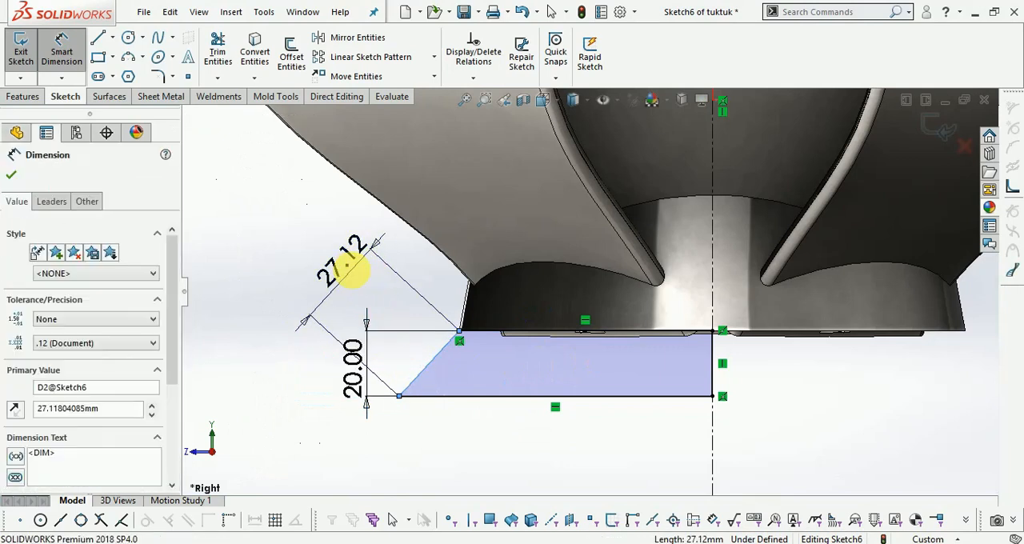
{"action": "type", "text": "25."}
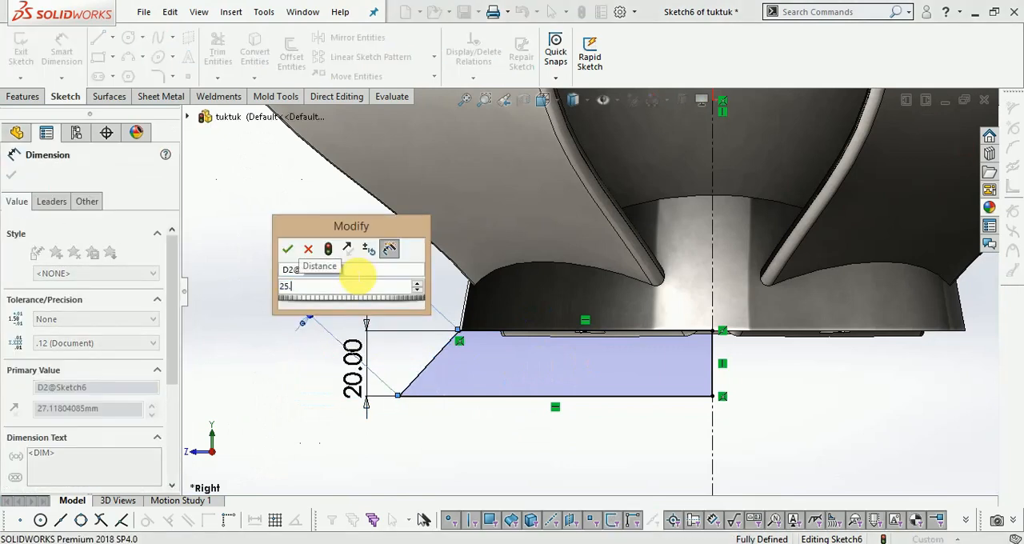
{"action": "key", "text": "Return"}
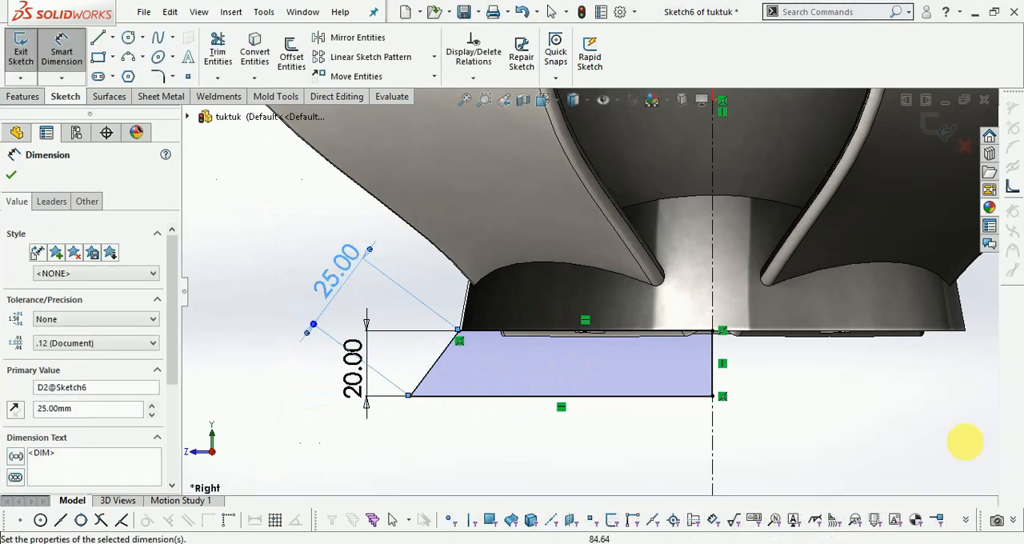
{"action": "left_click", "coordinate": [934, 128]}
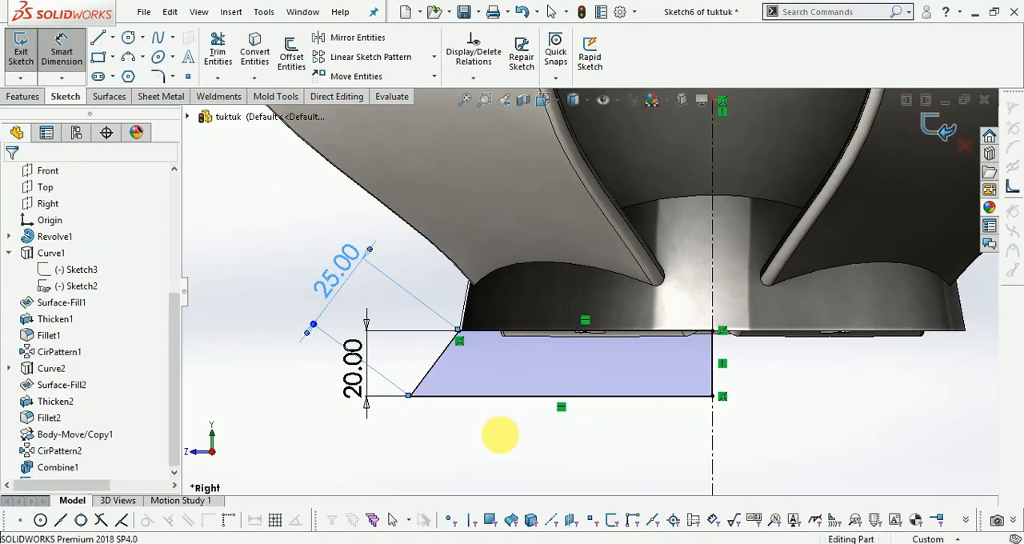
- Revolve the trapezoid 360 degrees around the vertical centerline as a boss, merging the result with the flower body
{"action": "scroll", "coordinate": [490, 436], "scroll_direction": "up", "scroll_amount": 2}
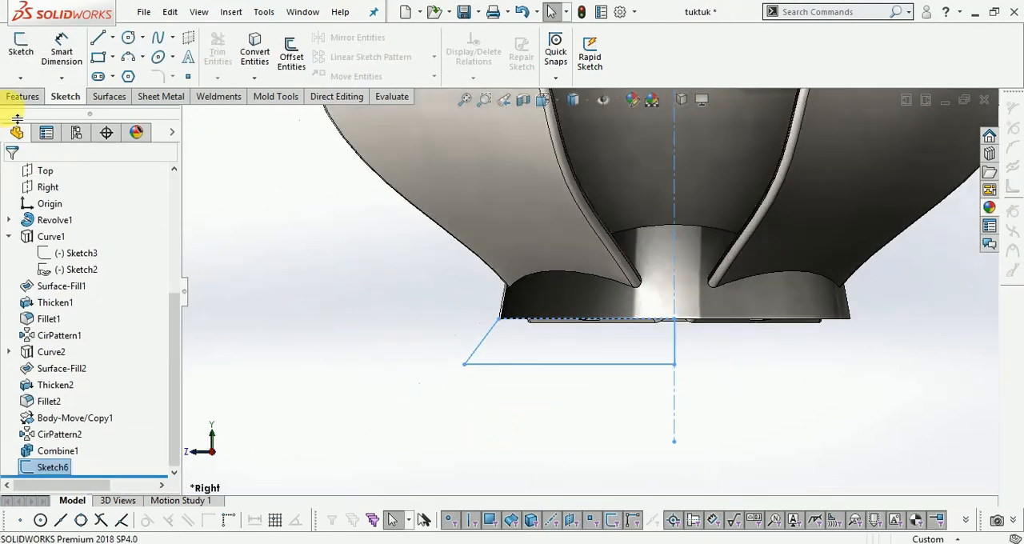
{"action": "left_click", "coordinate": [16, 97]}
{"action": "left_click", "coordinate": [72, 56]}
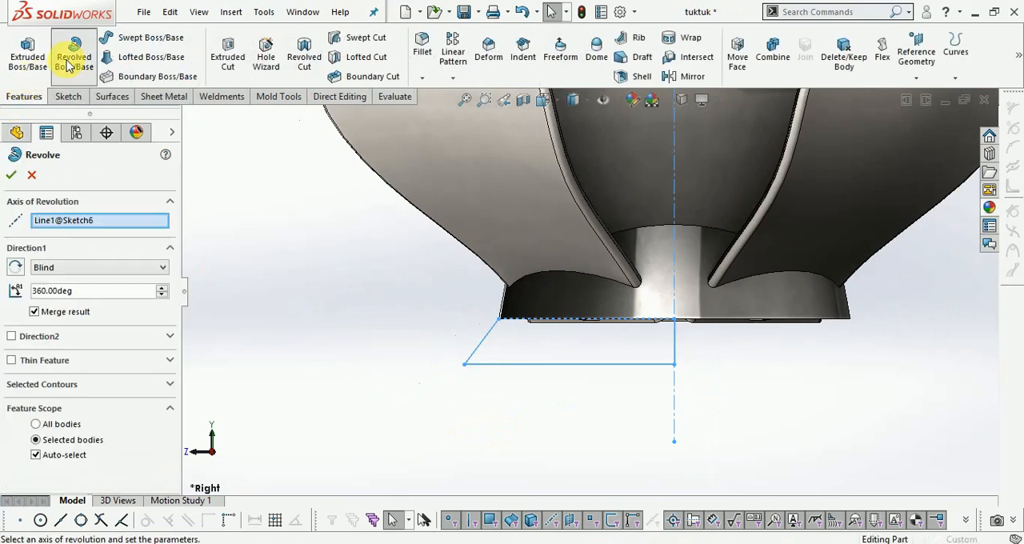
{"action": "left_click", "coordinate": [932, 128]}
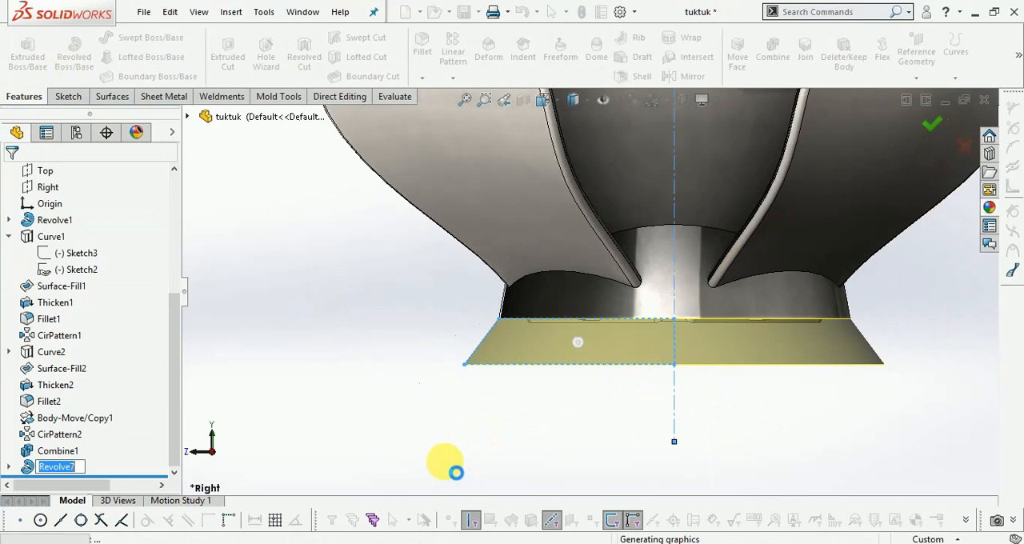
{"action": "scroll", "coordinate": [386, 419], "scroll_direction": "up", "scroll_amount": 5}
{"action": "left_click", "coordinate": [861, 246]}
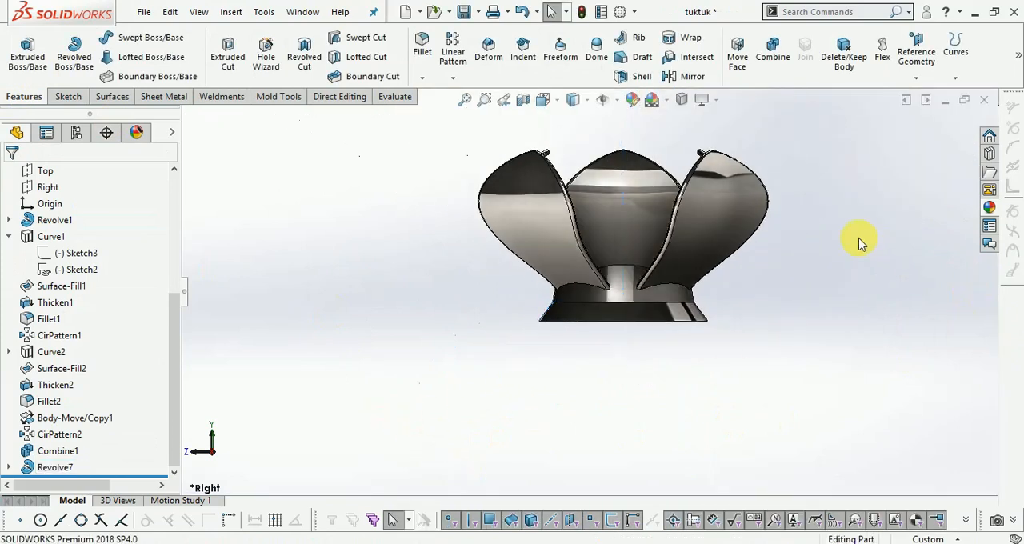
- Switch to the isometric view and inspect the petals together with the flared foot below the base
{"action": "left_click", "coordinate": [552, 100]}
{"action": "left_click", "coordinate": [631, 150]}
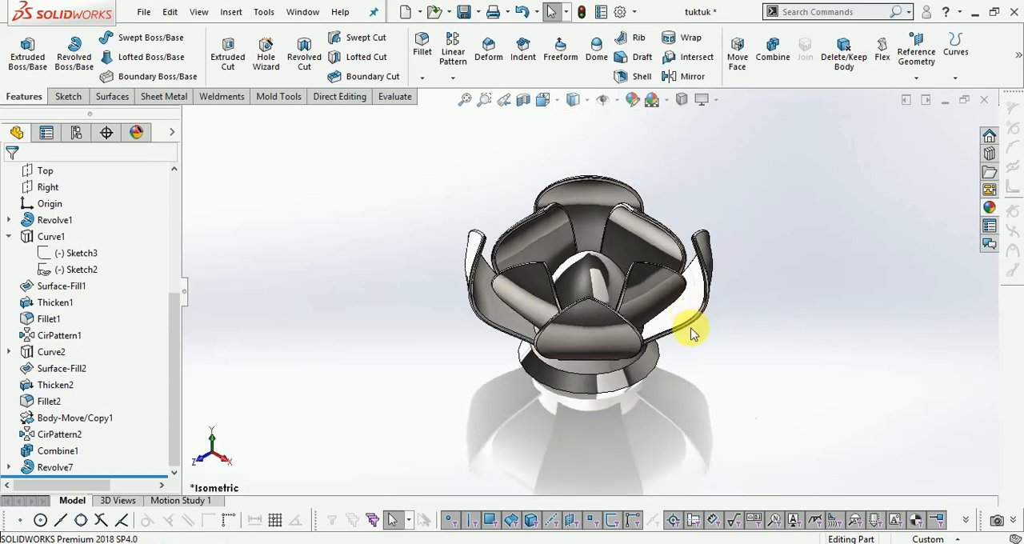
{"action": "scroll", "coordinate": [551, 318], "scroll_direction": "down", "scroll_amount": 3}
{"action": "middle_click_drag", "start_coordinate": [552, 317], "coordinate": [558, 280]}
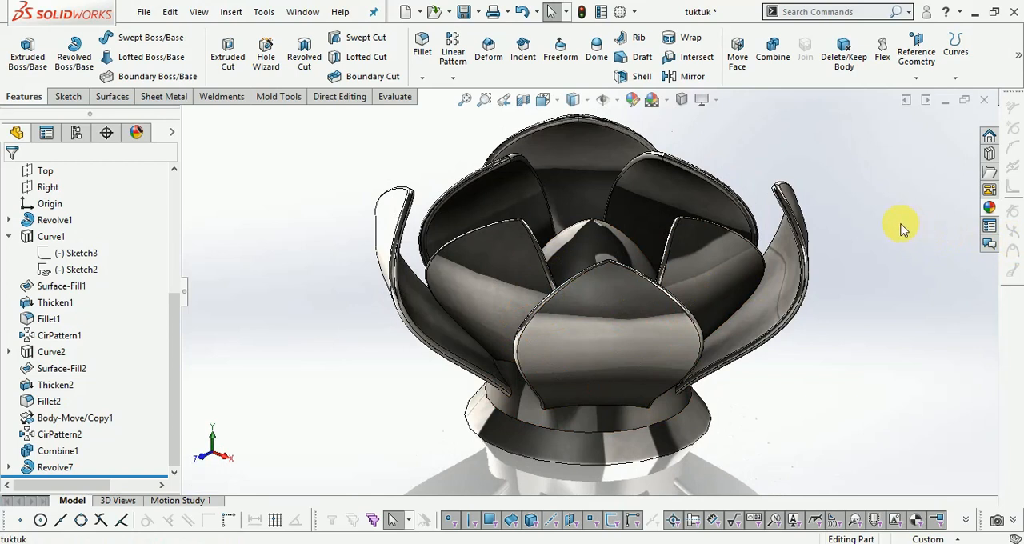
{"action": "scroll", "coordinate": [830, 256], "scroll_direction": "down", "scroll_amount": 1}
{"action": "scroll", "coordinate": [838, 254], "scroll_direction": "up", "scroll_amount": 1}
{"action": "scroll", "coordinate": [396, 277], "scroll_direction": "down", "scroll_amount": 1}
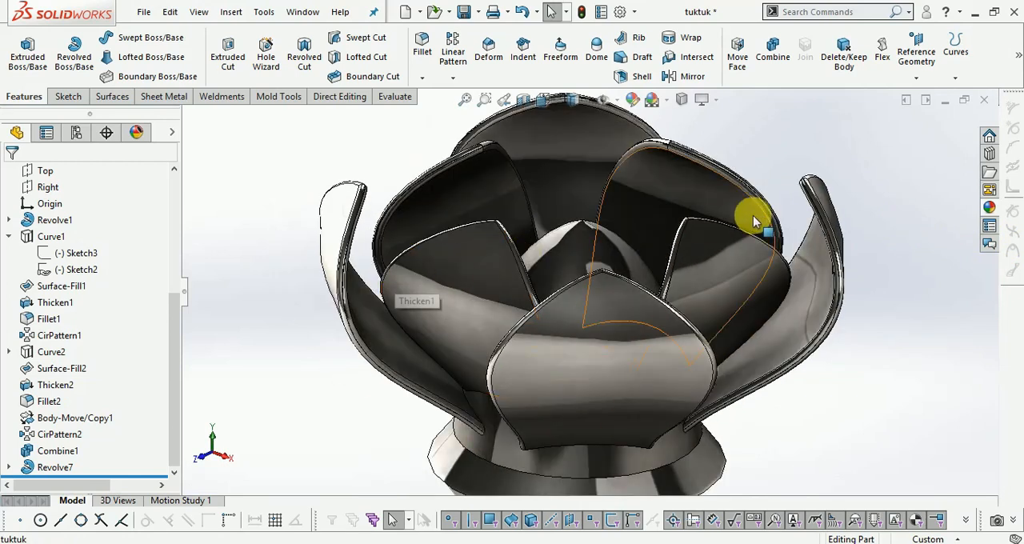